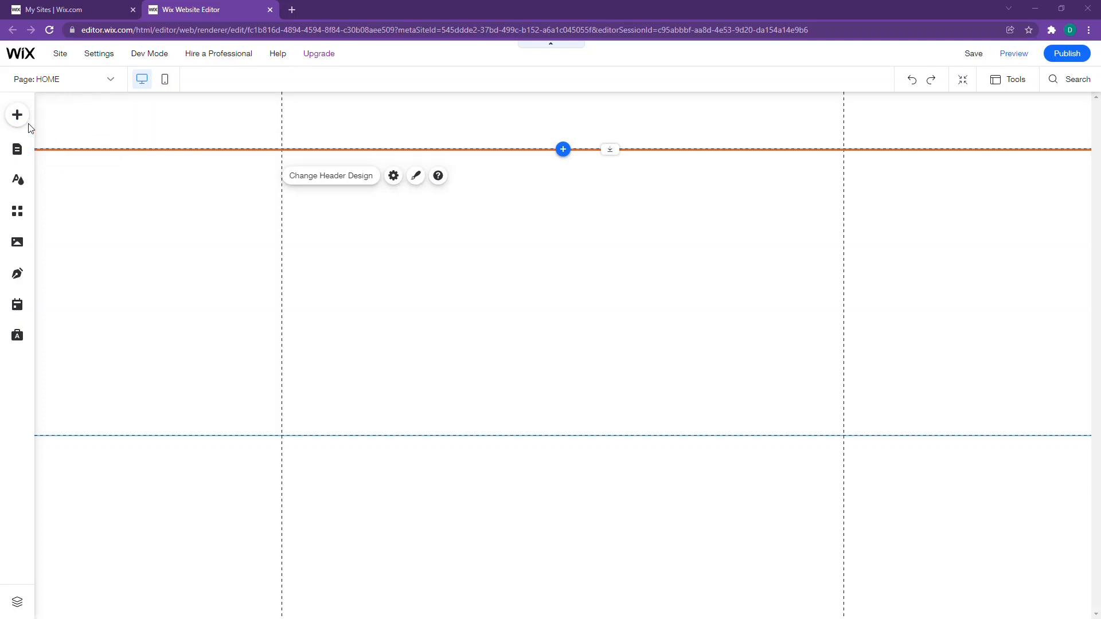
{"action": "left_click", "coordinate": [18, 151]}
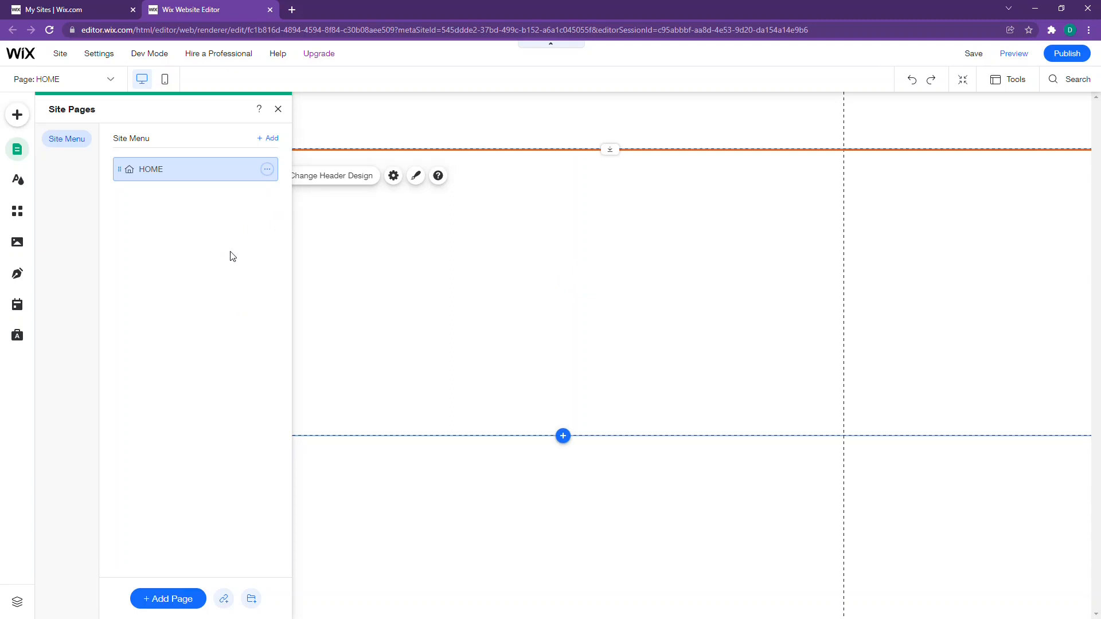
{"action": "left_click", "coordinate": [570, 195]}
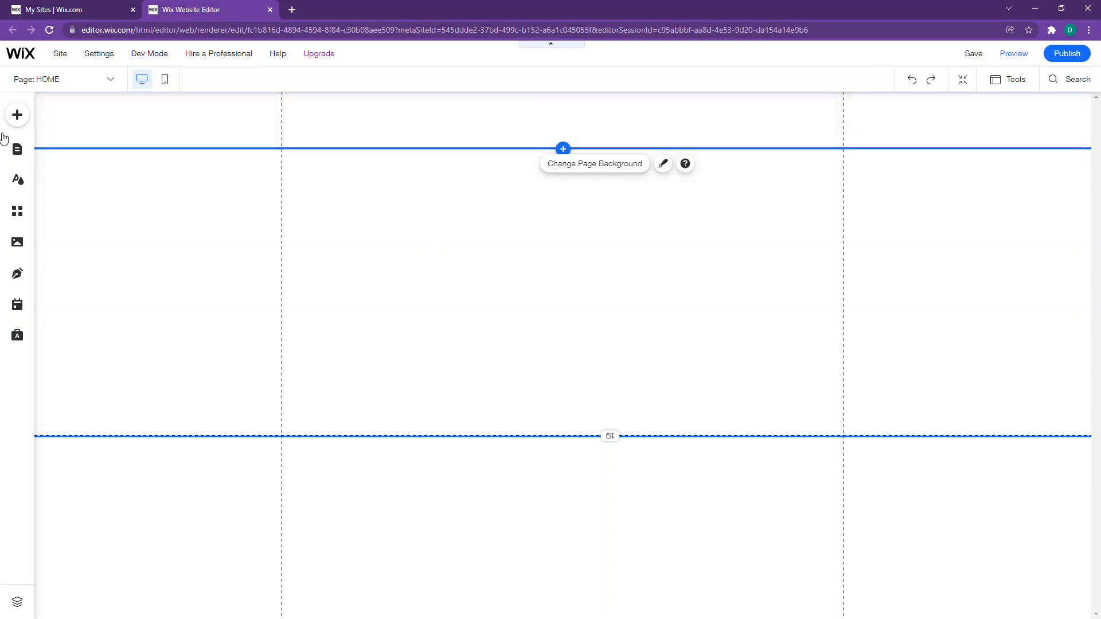
{"action": "left_click", "coordinate": [18, 117]}
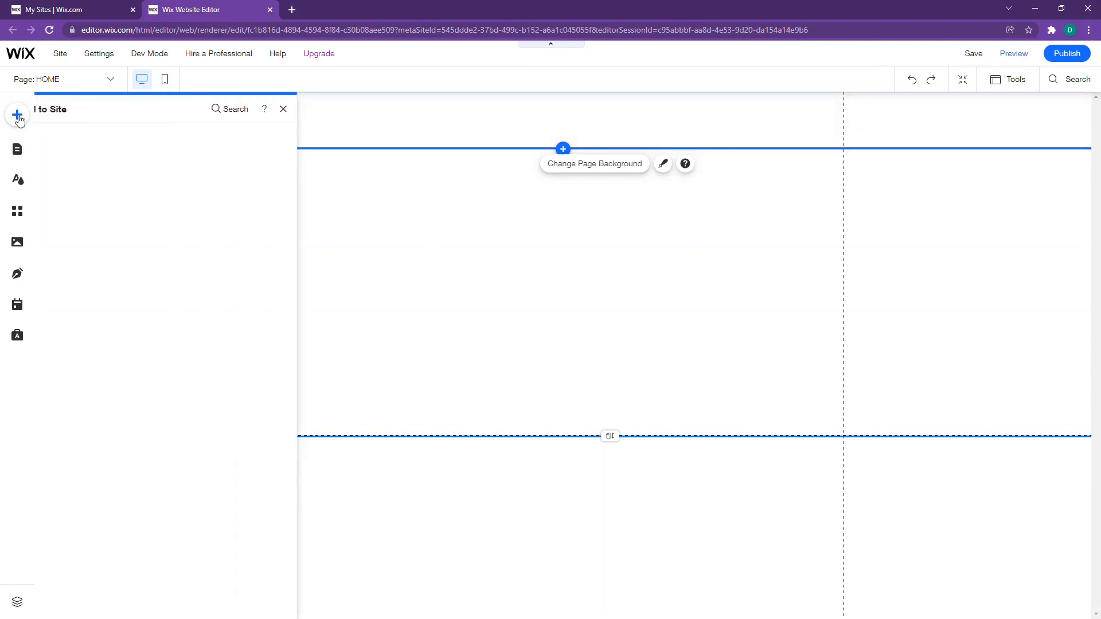
{"action": "left_click", "coordinate": [18, 149]}
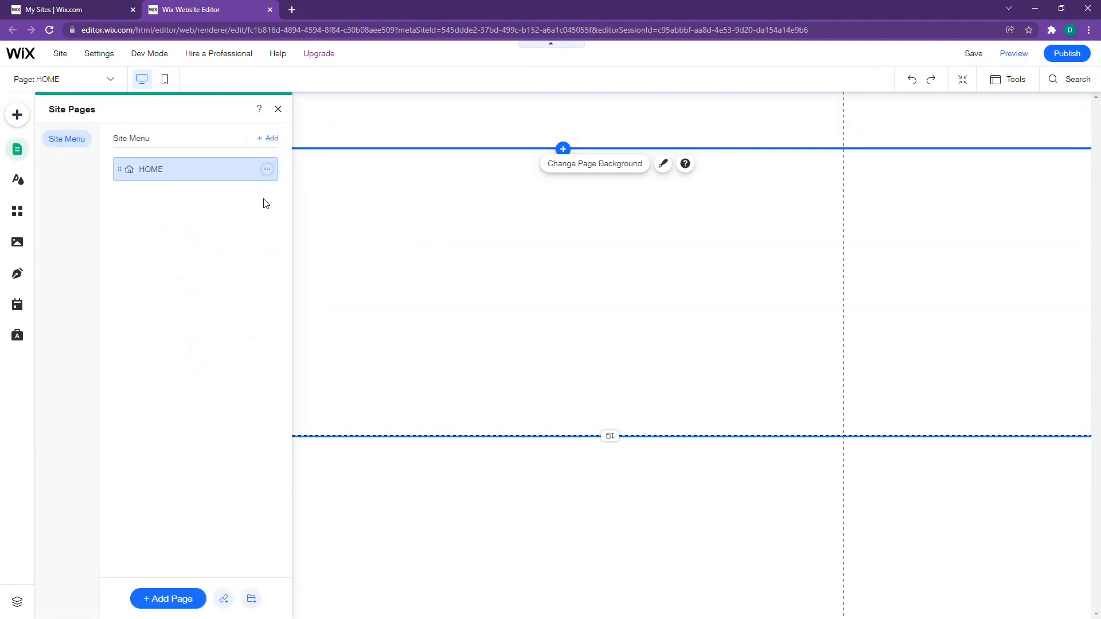
{"action": "left_click", "coordinate": [267, 171]}
{"action": "left_click", "coordinate": [238, 265]}
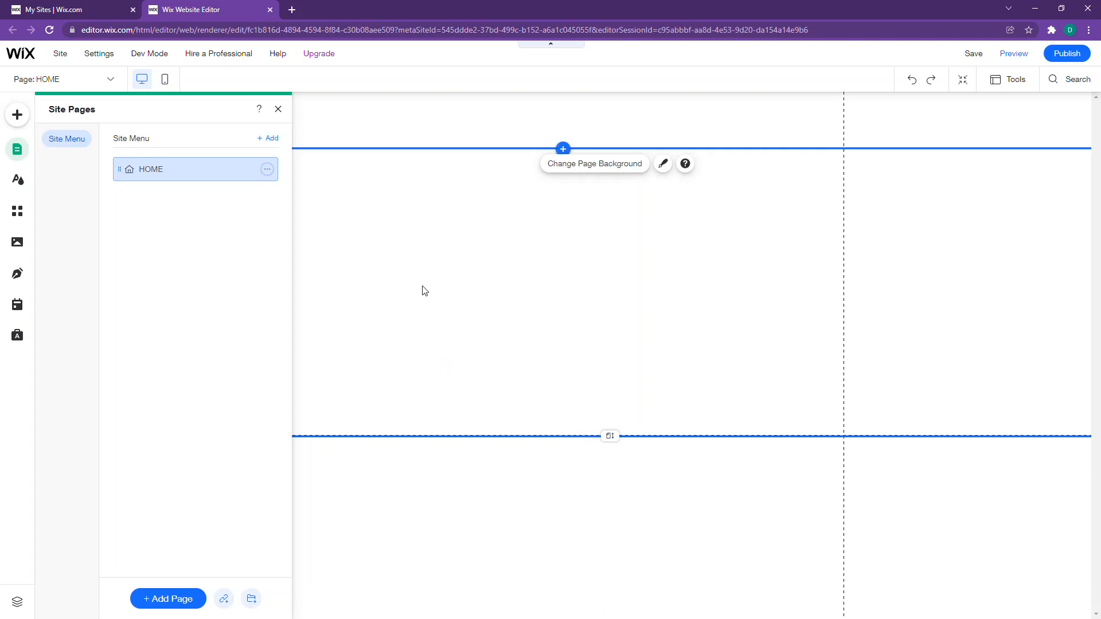
{"action": "left_click", "coordinate": [422, 209]}
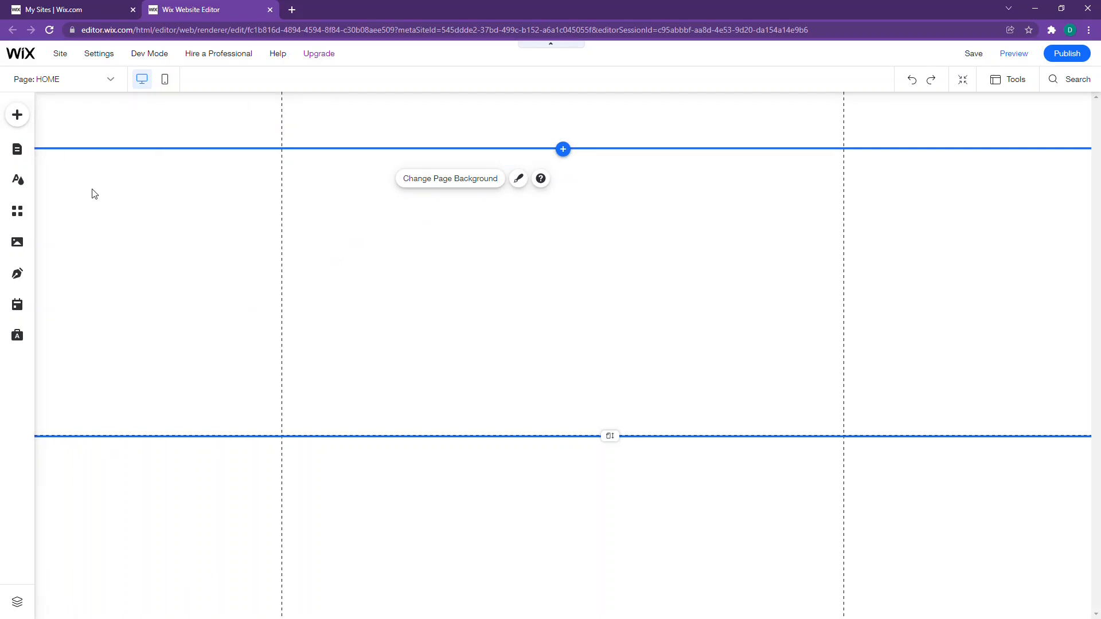
- Add the Content Manager to the site from the available site elements
{"action": "left_click", "coordinate": [17, 114]}
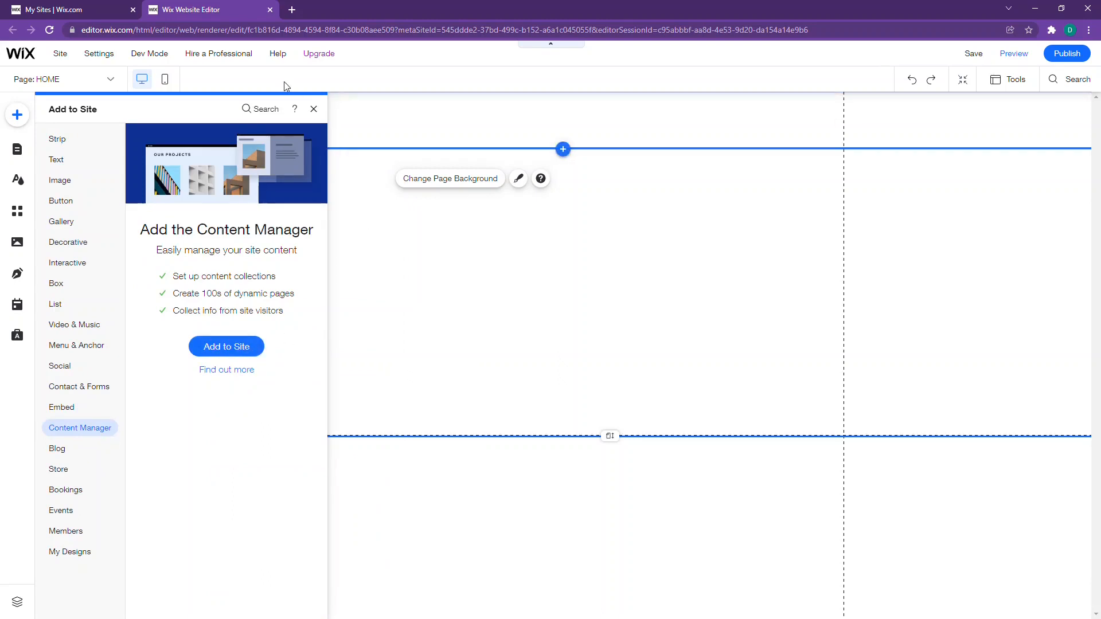
{"action": "mouse_move", "coordinate": [157, 57]}
{"action": "left_click", "coordinate": [227, 348]}
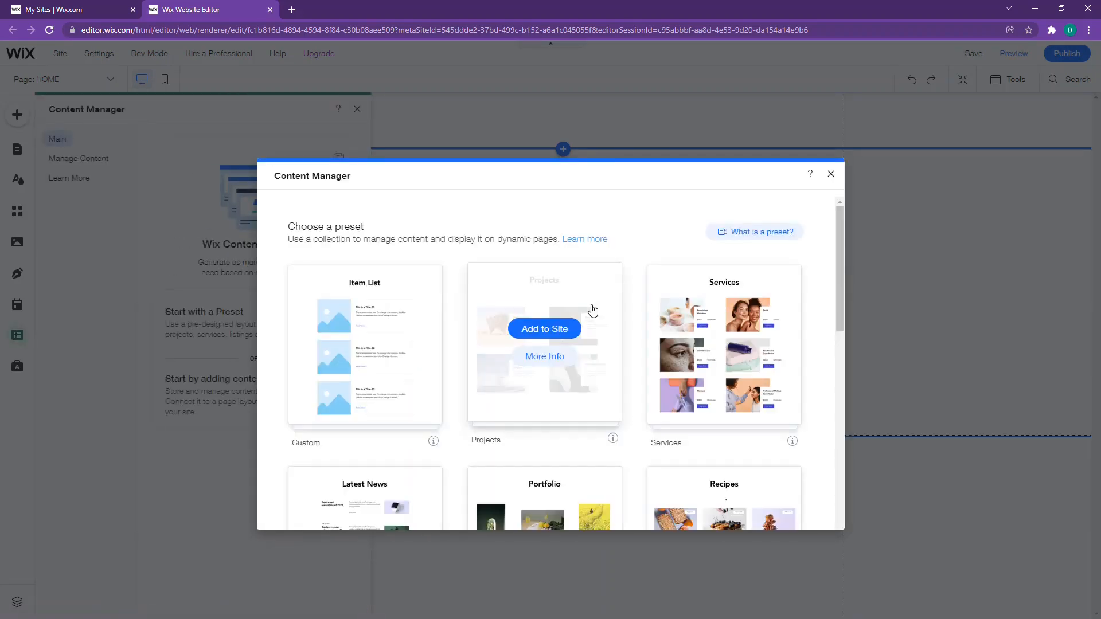
- Browse the Content Manager presets and add the News preset to the site
{"action": "scroll", "coordinate": [631, 333], "scroll_direction": "down", "scroll_amount": 10}
{"action": "scroll", "coordinate": [574, 344], "scroll_direction": "up", "scroll_amount": 10}
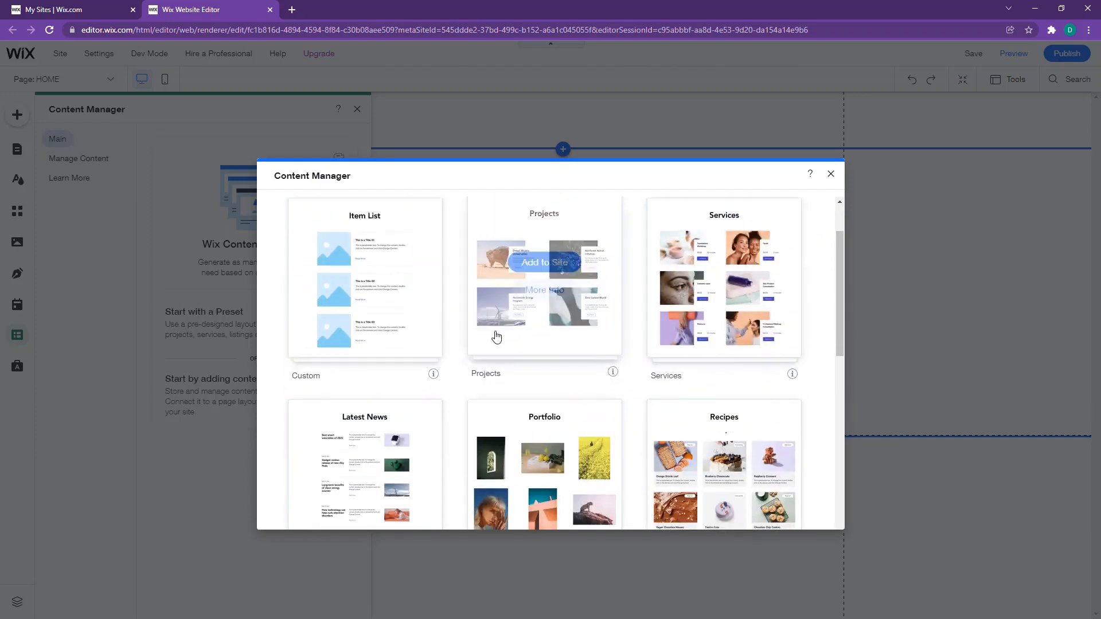
{"action": "scroll", "coordinate": [825, 290], "scroll_direction": "down", "scroll_amount": 2}
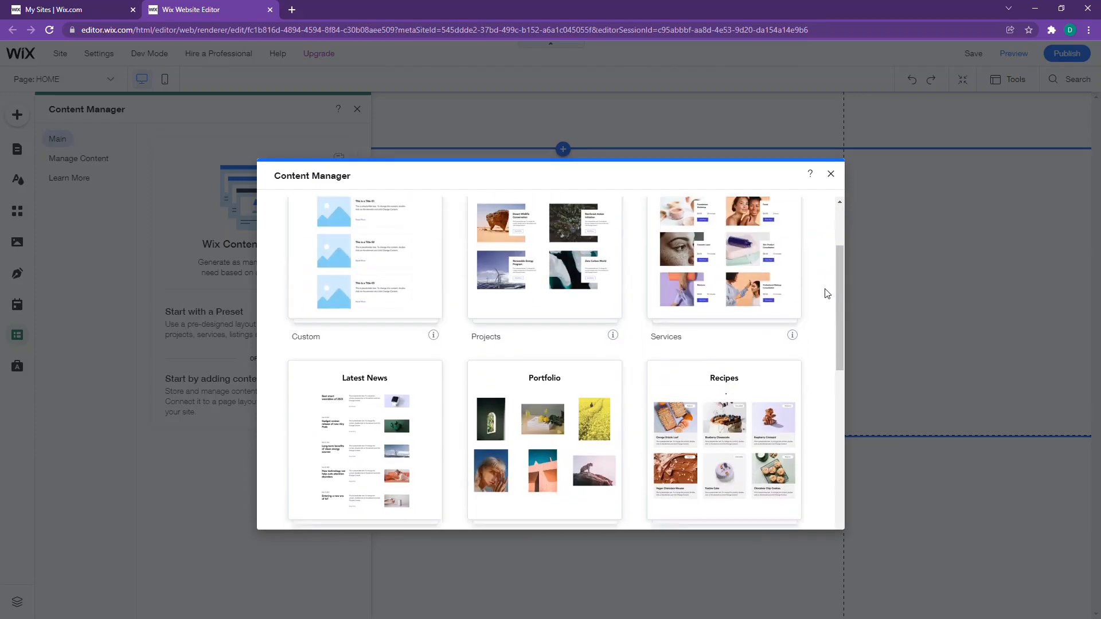
{"action": "scroll", "coordinate": [828, 294], "scroll_direction": "down", "scroll_amount": 5}
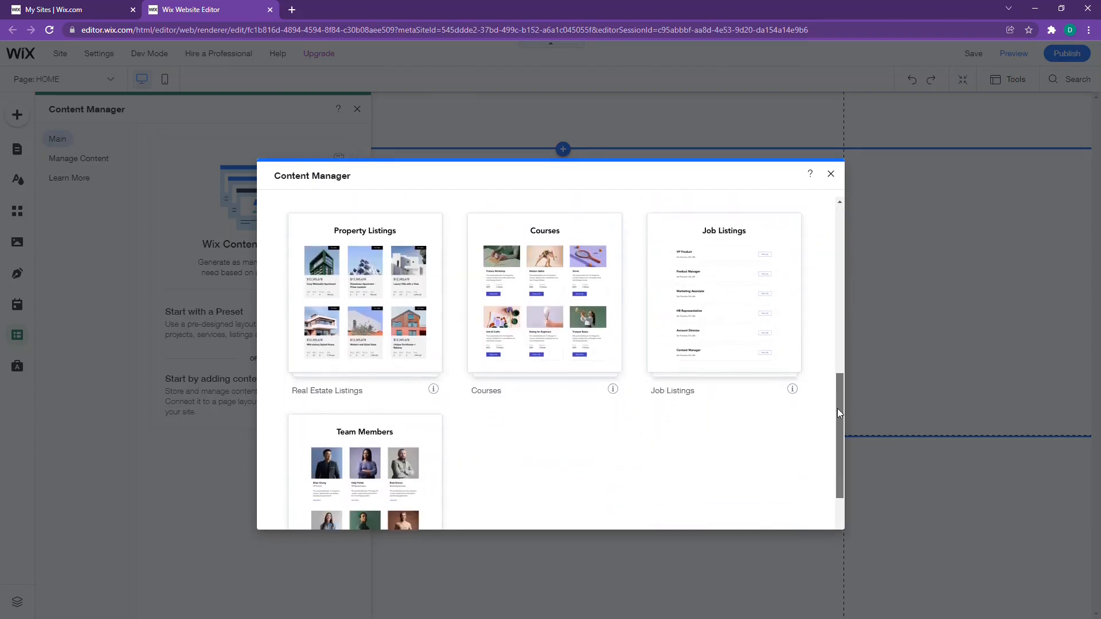
{"action": "left_click_drag", "start_coordinate": [837, 413], "coordinate": [820, 397]}
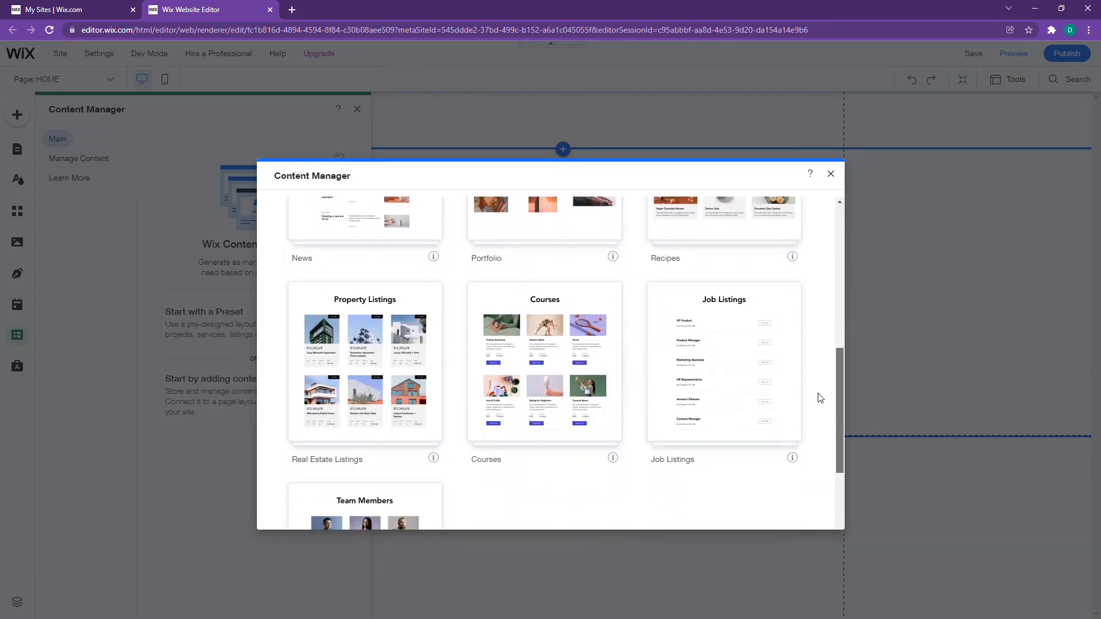
{"action": "mouse_move", "coordinate": [370, 347]}
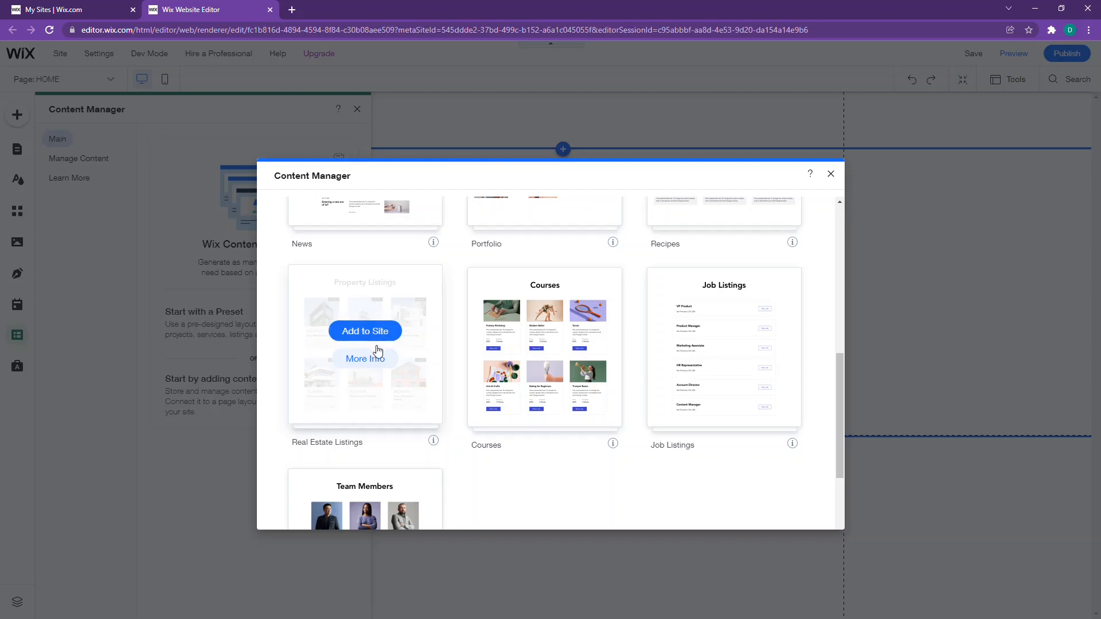
{"action": "scroll", "coordinate": [435, 344], "scroll_direction": "up", "scroll_amount": 4}
{"action": "scroll", "coordinate": [355, 447], "scroll_direction": "down", "scroll_amount": 3}
{"action": "scroll", "coordinate": [390, 418], "scroll_direction": "up", "scroll_amount": 3}
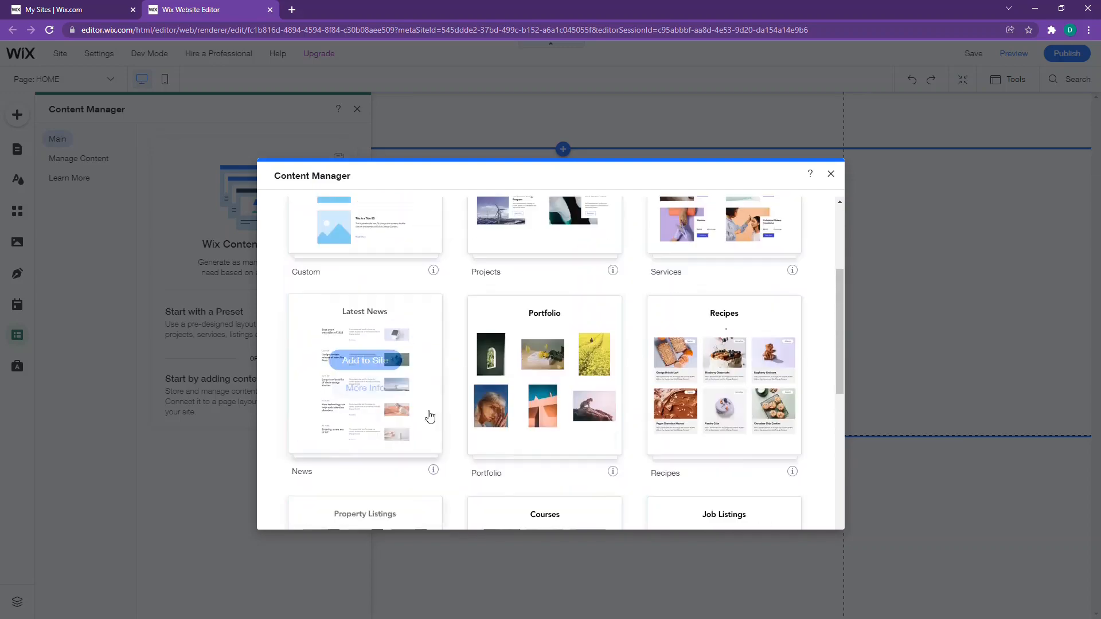
{"action": "scroll", "coordinate": [430, 416], "scroll_direction": "up", "scroll_amount": 2}
{"action": "scroll", "coordinate": [402, 418], "scroll_direction": "down", "scroll_amount": 1}
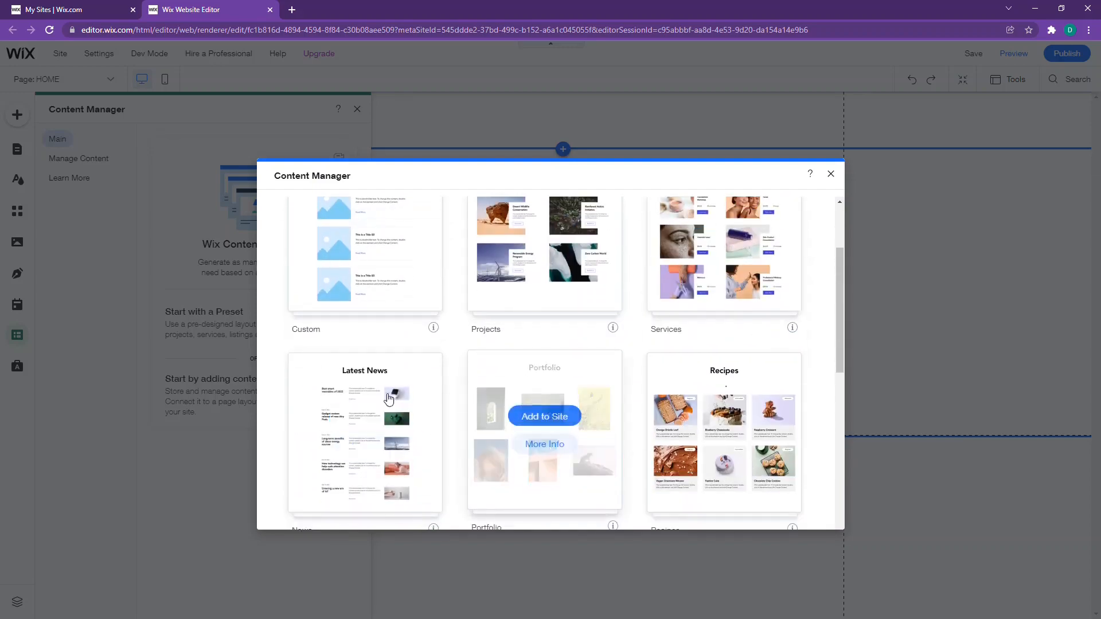
{"action": "mouse_move", "coordinate": [290, 425]}
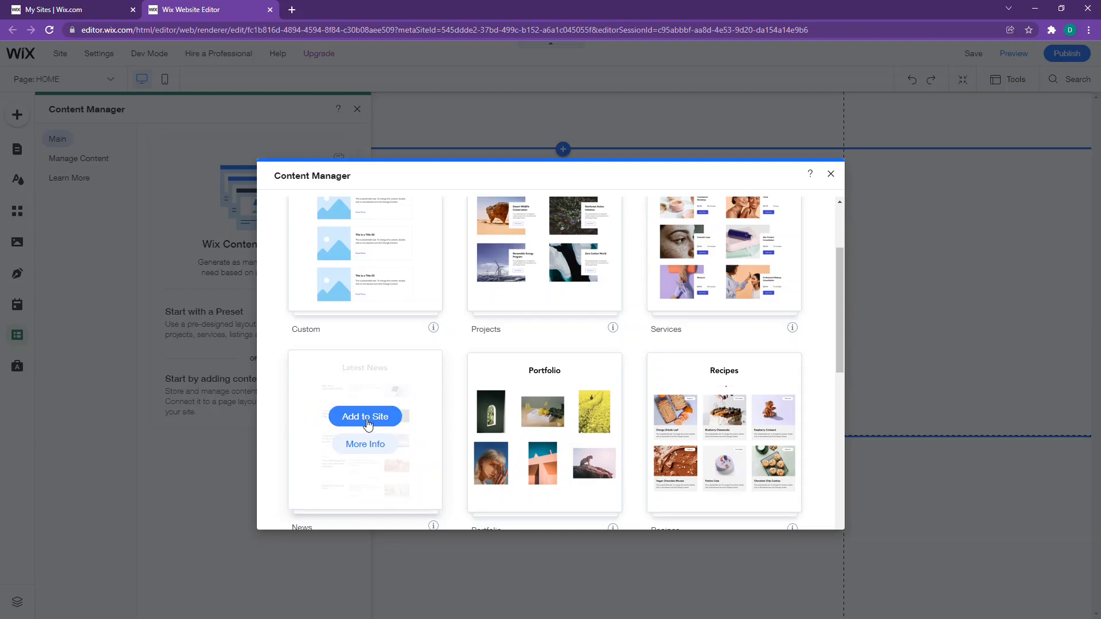
{"action": "left_click", "coordinate": [365, 417]}
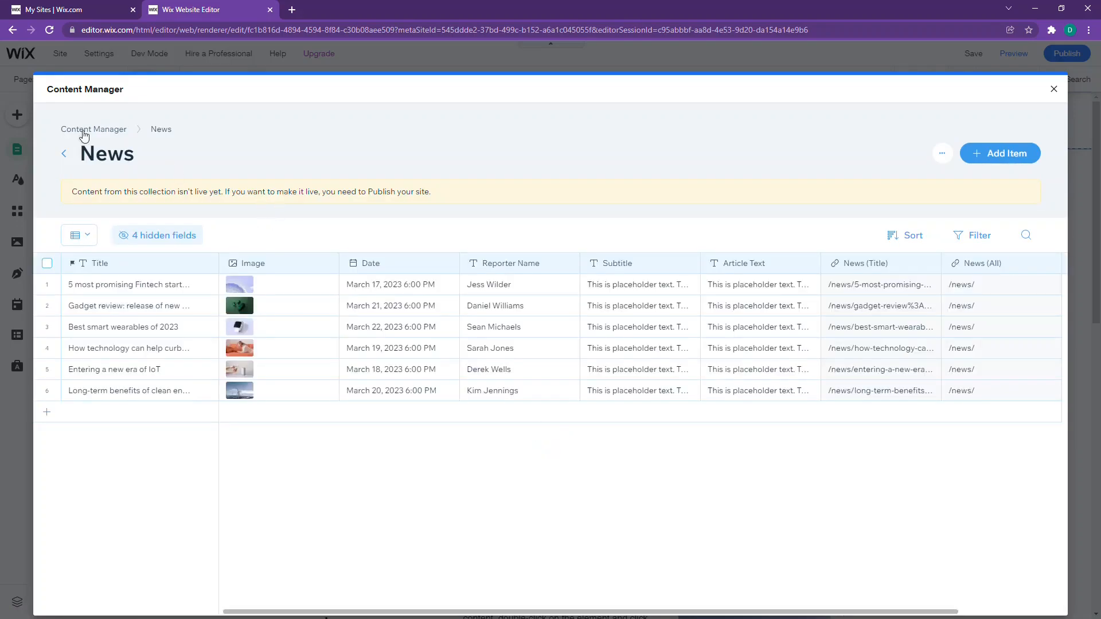
- Examine the collections overview and the News collection's fields and items, and close the Content Manager
{"action": "left_click", "coordinate": [84, 136]}
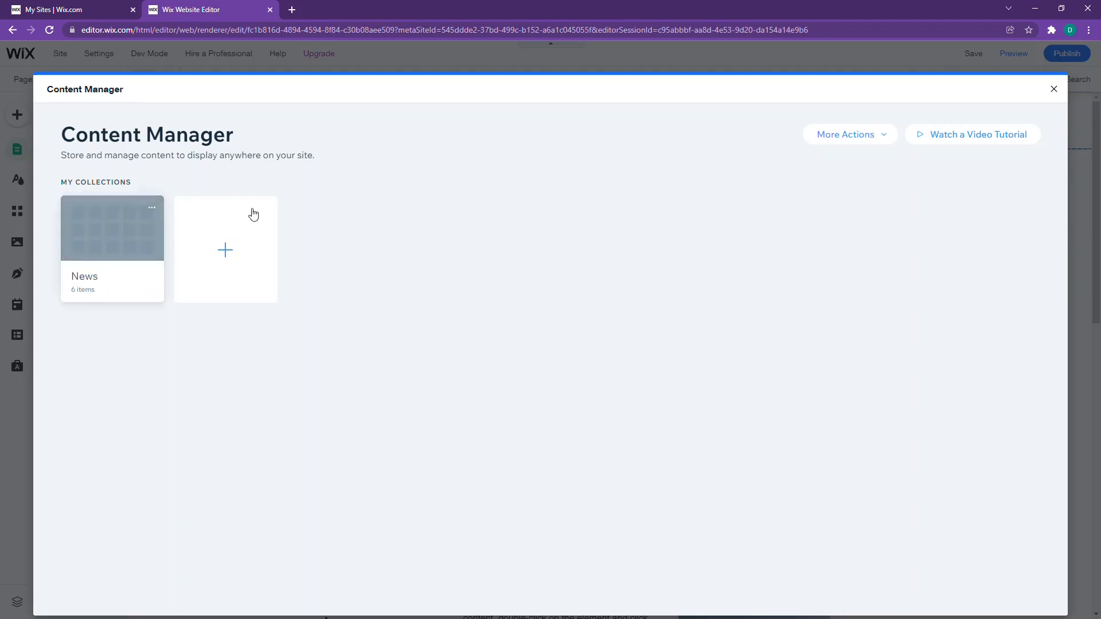
{"action": "left_click_drag", "start_coordinate": [61, 182], "coordinate": [138, 186]}
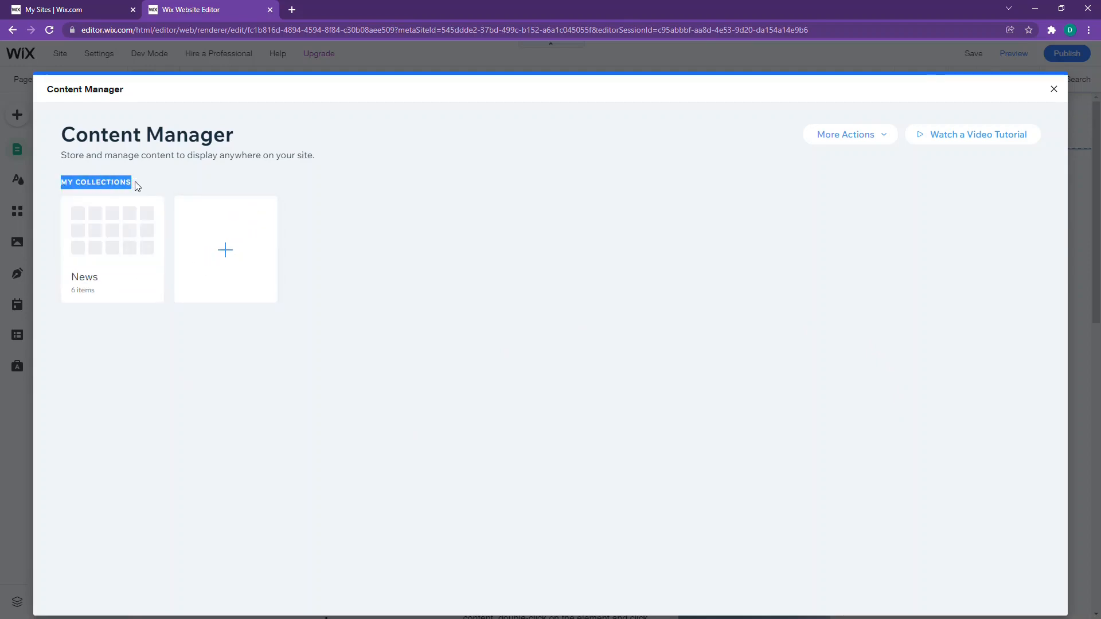
{"action": "left_click", "coordinate": [181, 186]}
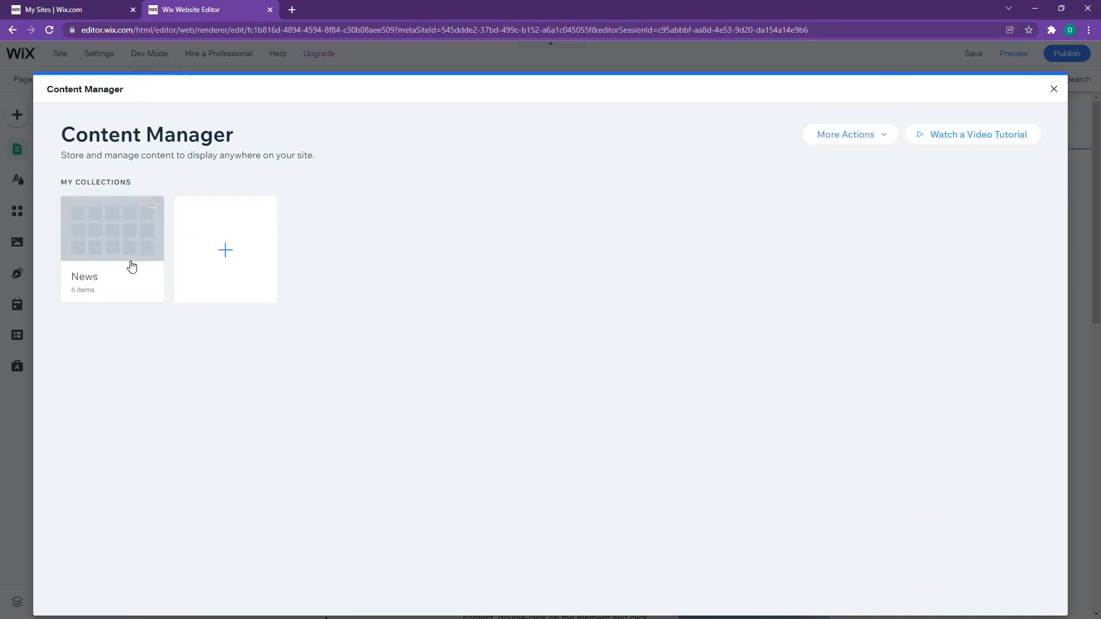
{"action": "left_click", "coordinate": [103, 246]}
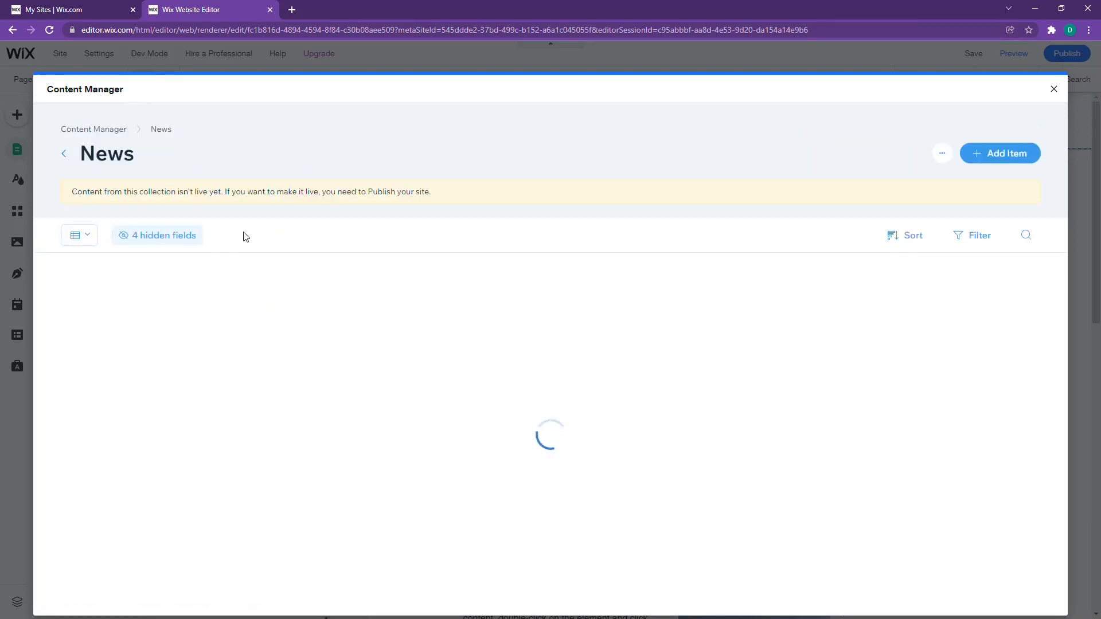
{"action": "left_click_drag", "start_coordinate": [81, 158], "coordinate": [148, 155]}
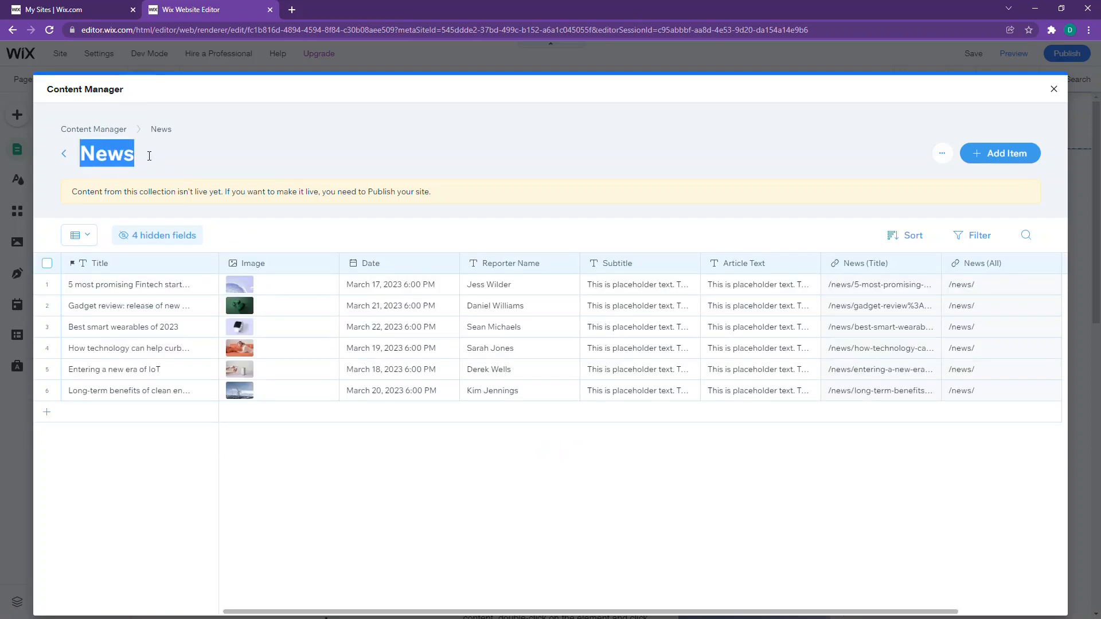
{"action": "left_click", "coordinate": [148, 161]}
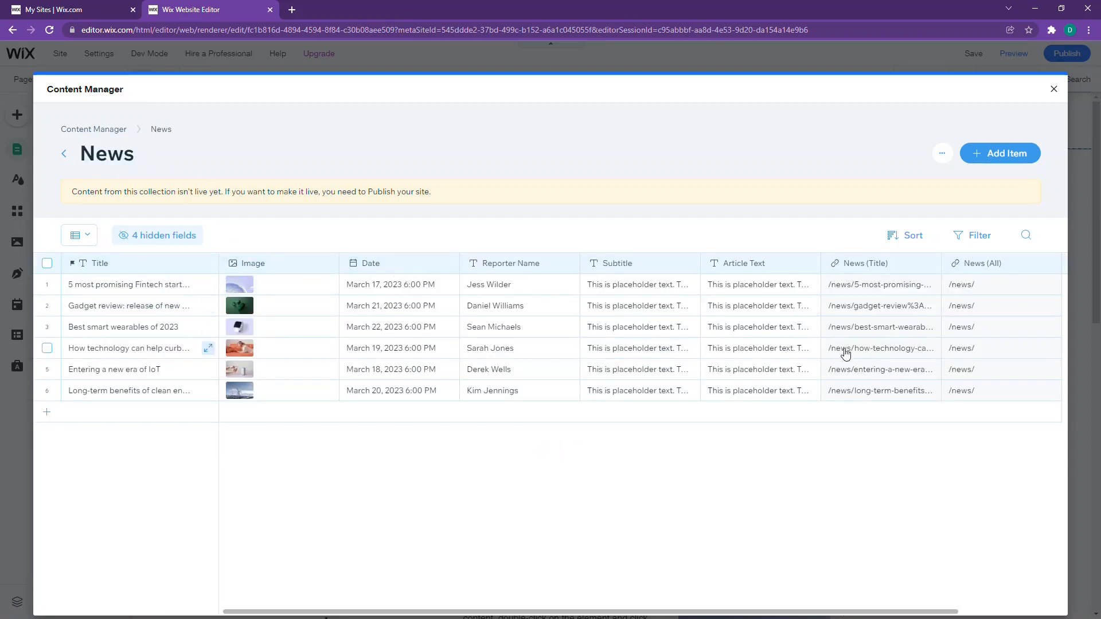
{"action": "left_click", "coordinate": [1053, 91]}
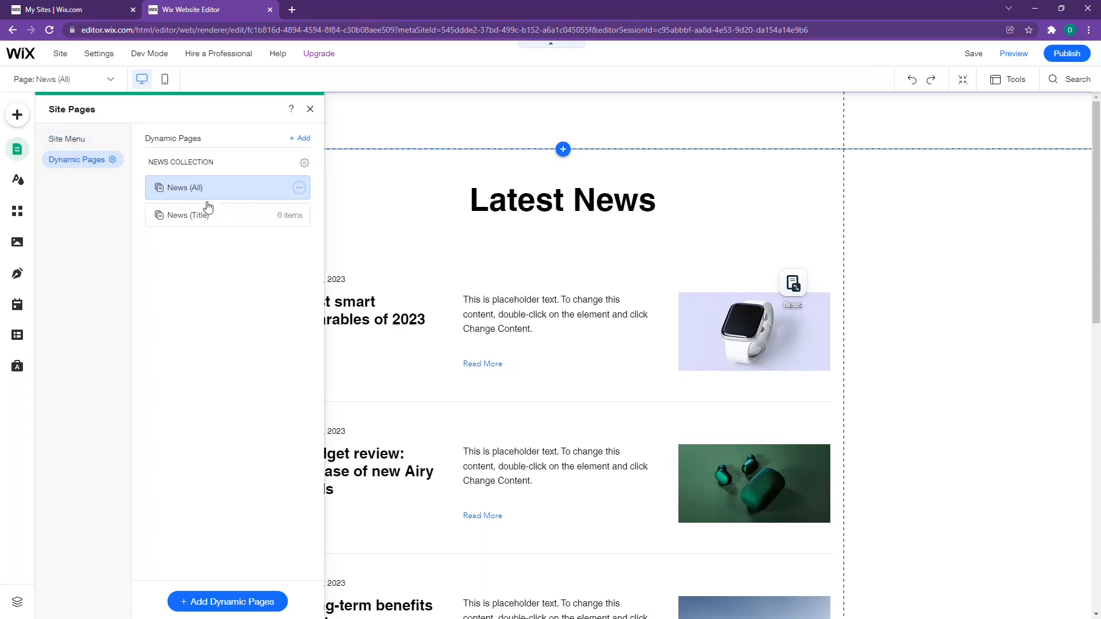
- Delete the dynamic pages News (All) and News (Title) from the News collection's pages
{"action": "left_click", "coordinate": [299, 187]}
{"action": "left_click", "coordinate": [338, 299]}
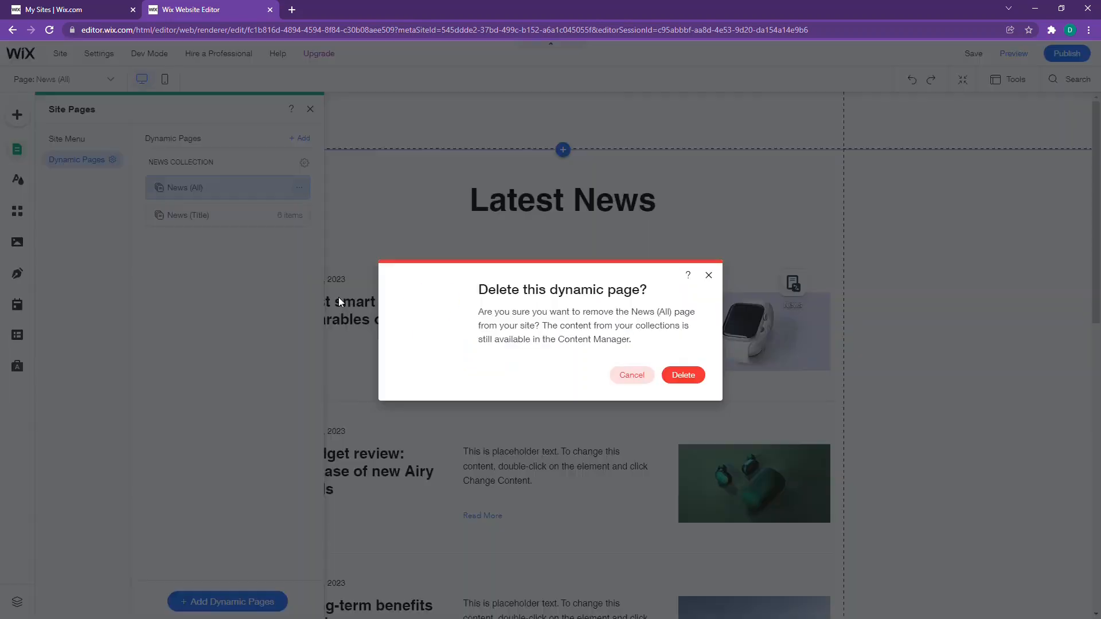
{"action": "left_click", "coordinate": [682, 375]}
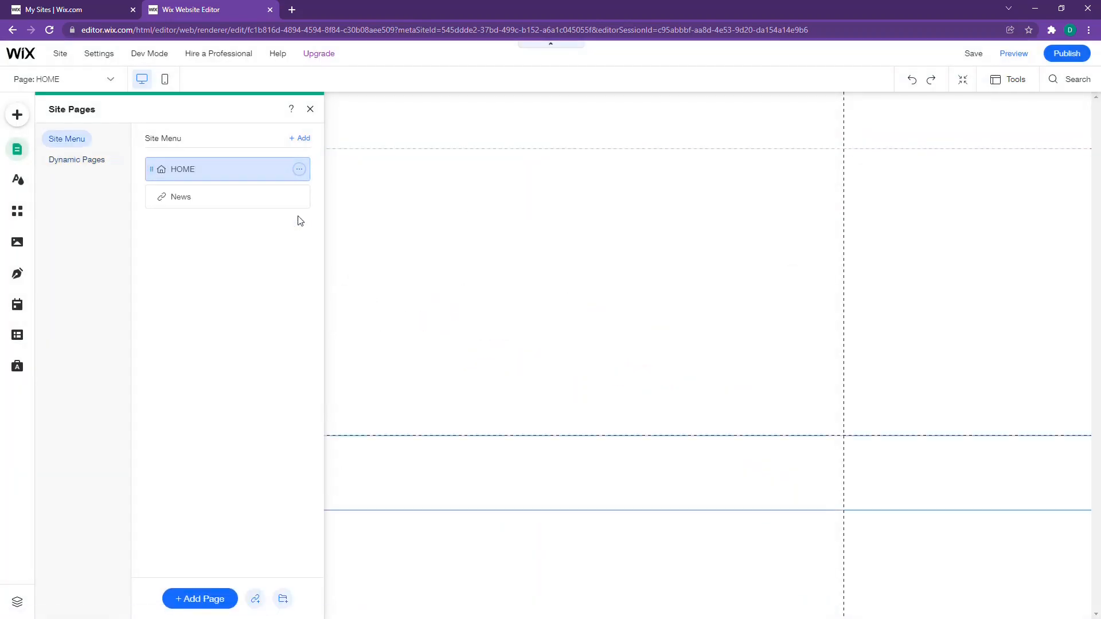
{"action": "left_click", "coordinate": [299, 169]}
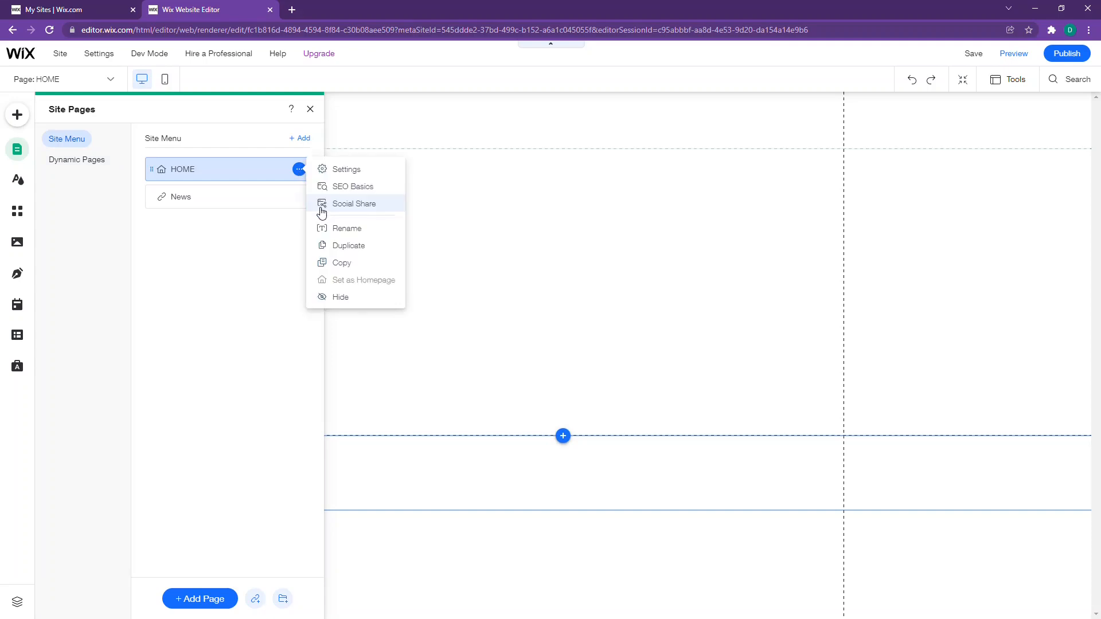
{"action": "left_click", "coordinate": [80, 159]}
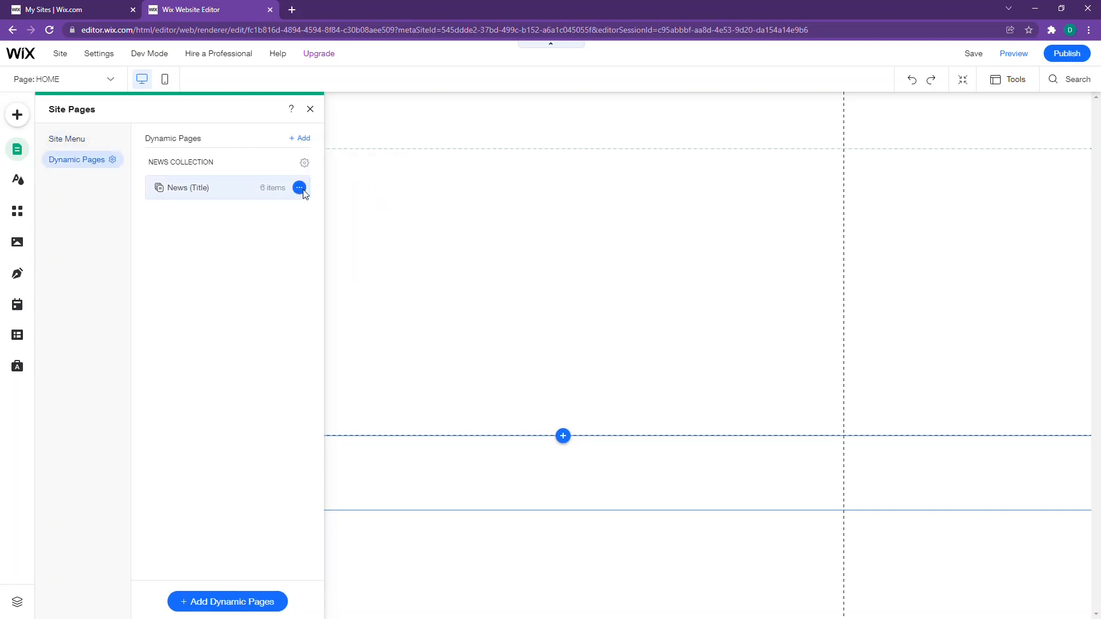
{"action": "left_click", "coordinate": [299, 188]}
{"action": "left_click", "coordinate": [344, 298]}
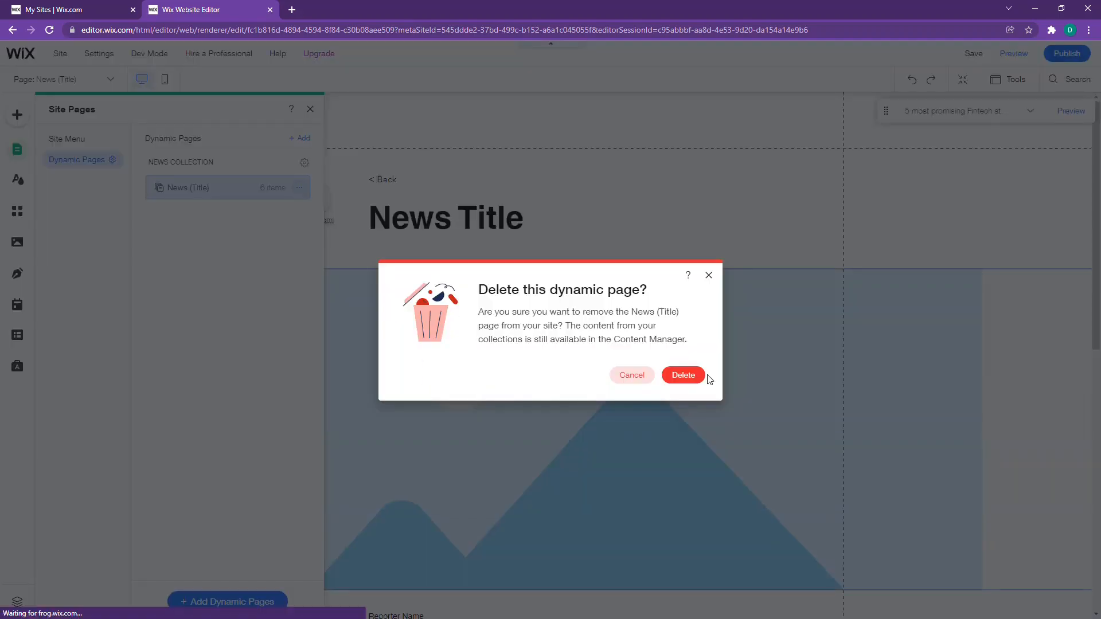
{"action": "left_click", "coordinate": [683, 376]}
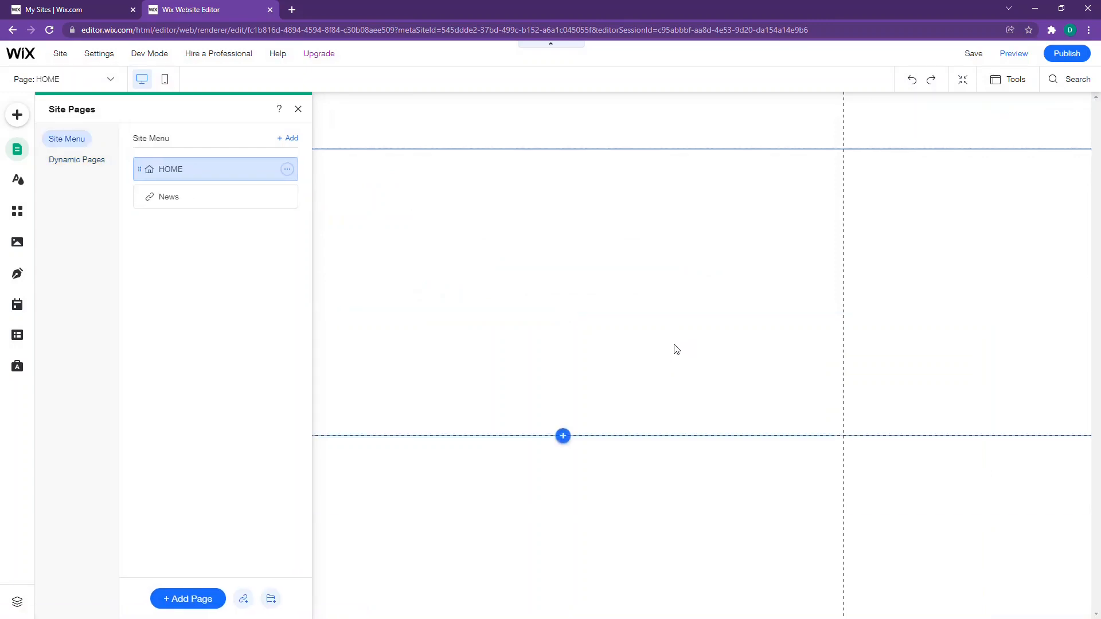
- Delete the News link from the site menu and check the dynamic pages
{"action": "left_click", "coordinate": [287, 197]}
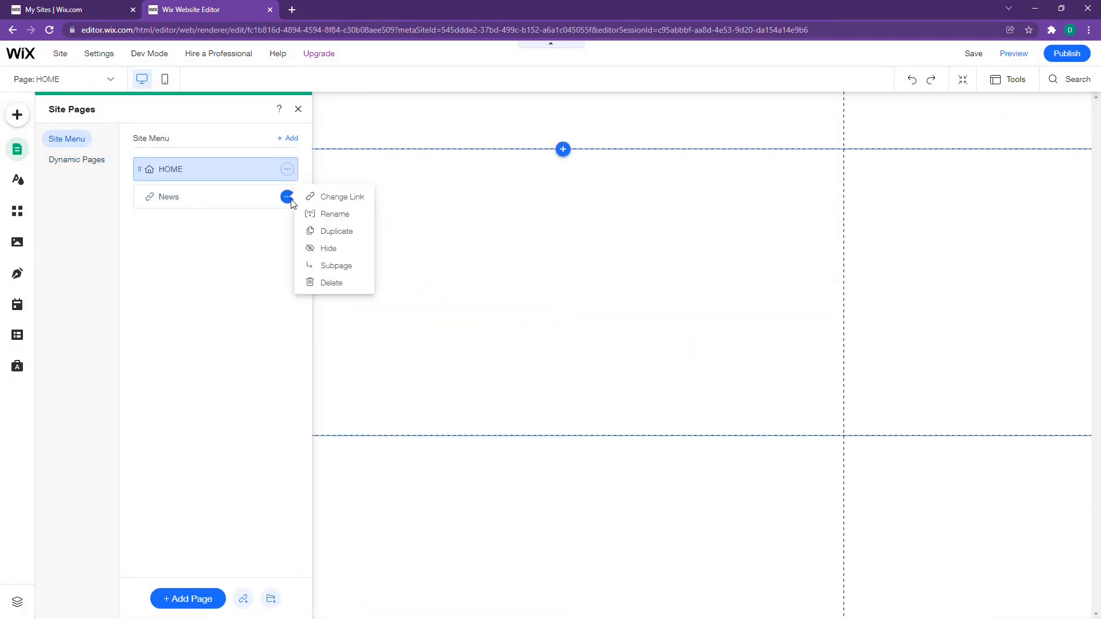
{"action": "left_click", "coordinate": [324, 284]}
{"action": "left_click", "coordinate": [76, 162]}
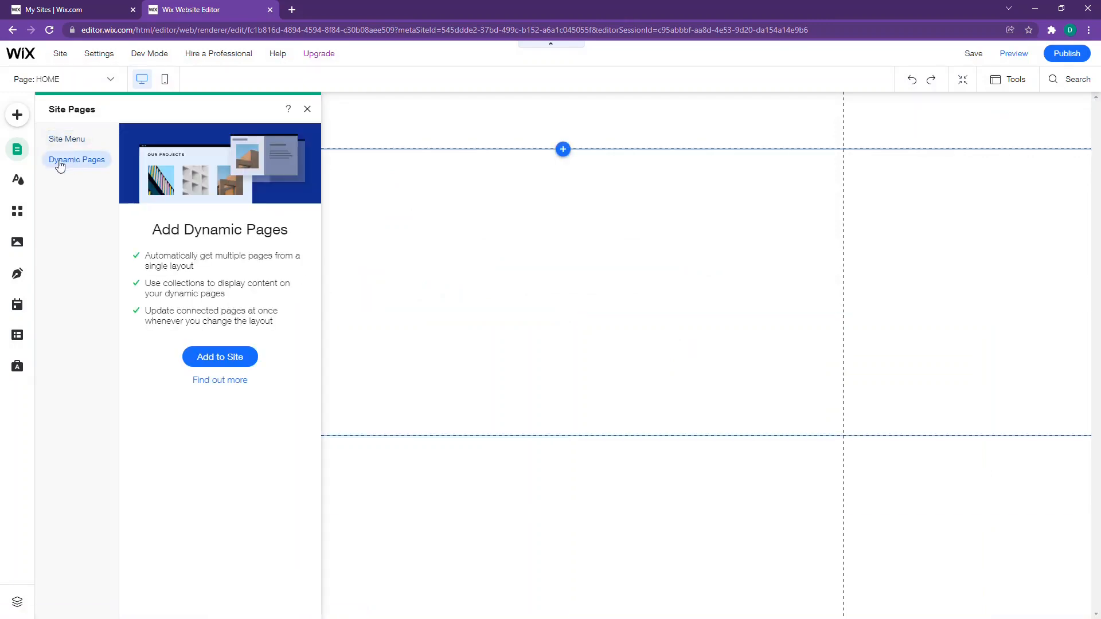
- Remove the News collection from the site's managed content and close the Content Manager
{"action": "left_click", "coordinate": [18, 337]}
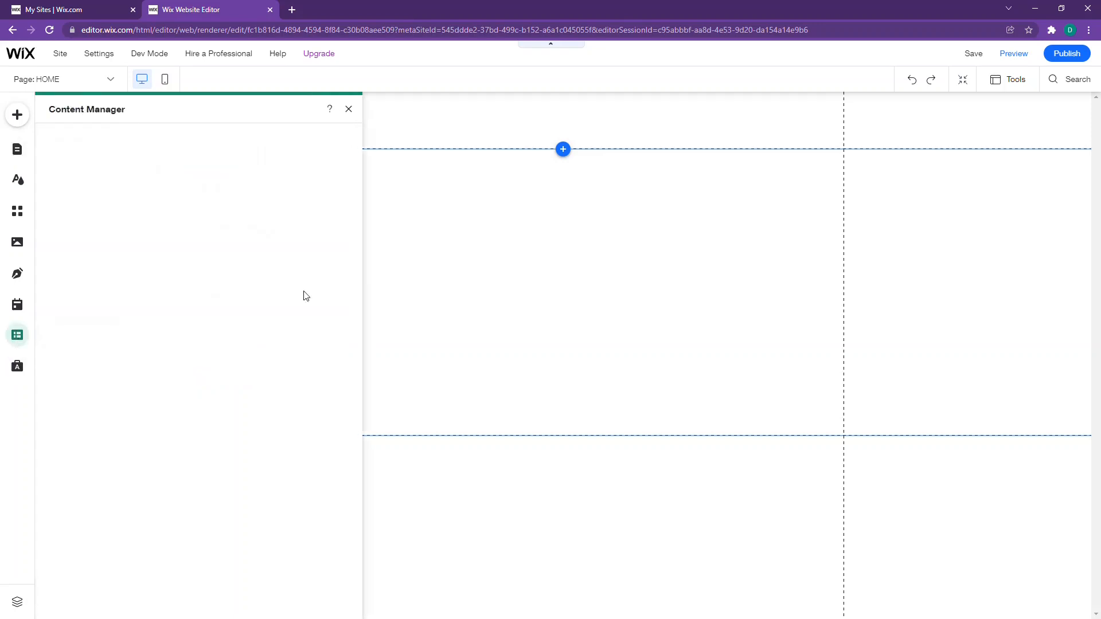
{"action": "left_click", "coordinate": [68, 157]}
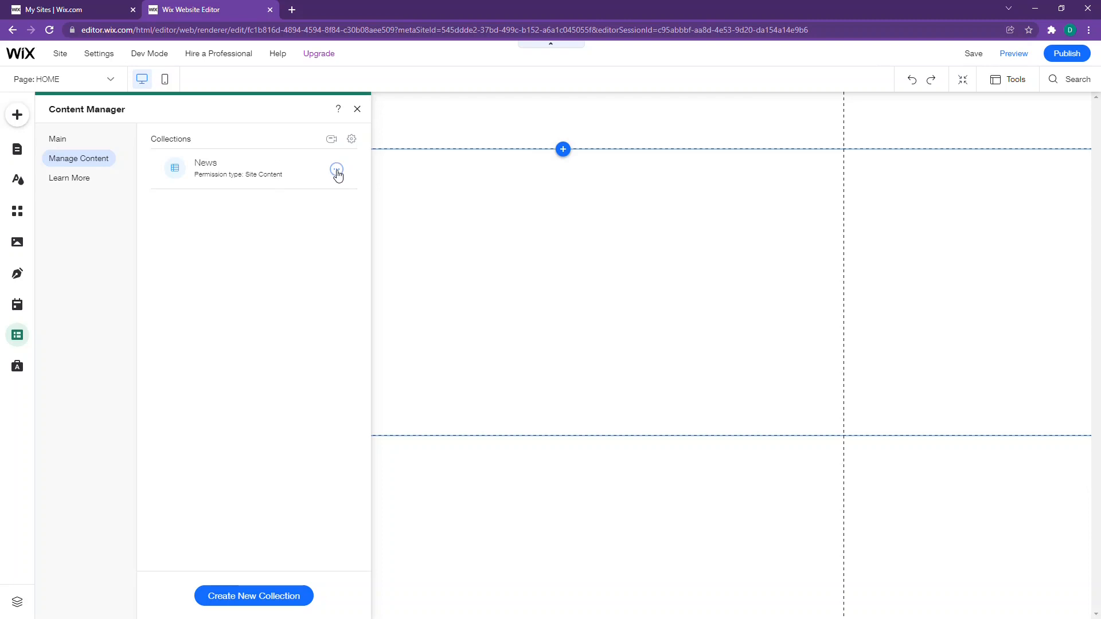
{"action": "left_click", "coordinate": [337, 171]}
{"action": "left_click", "coordinate": [401, 239]}
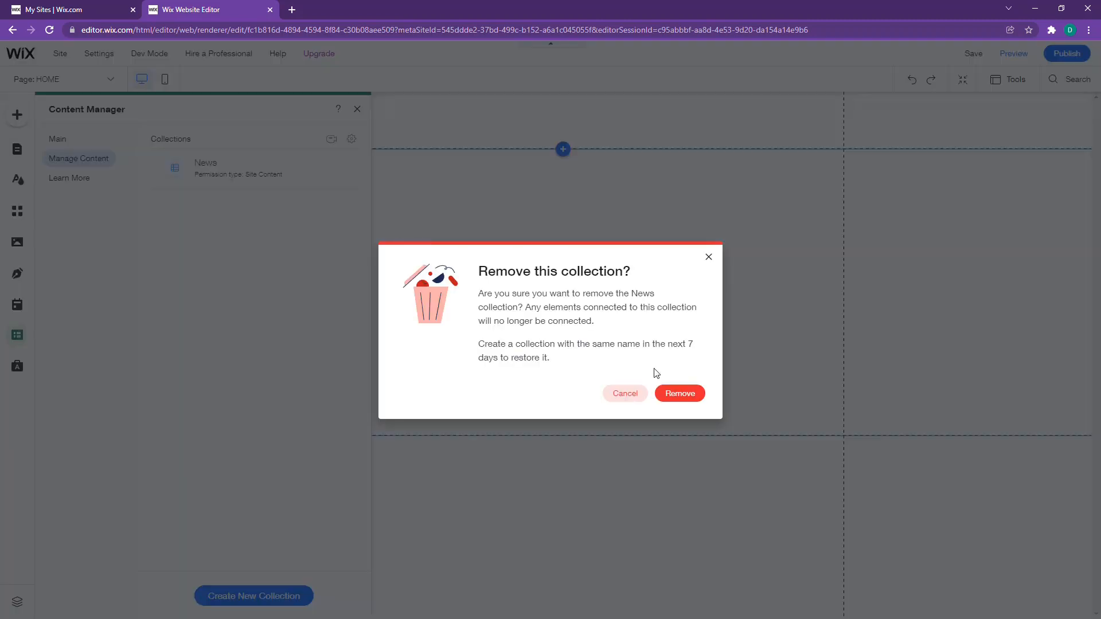
{"action": "left_click", "coordinate": [677, 396]}
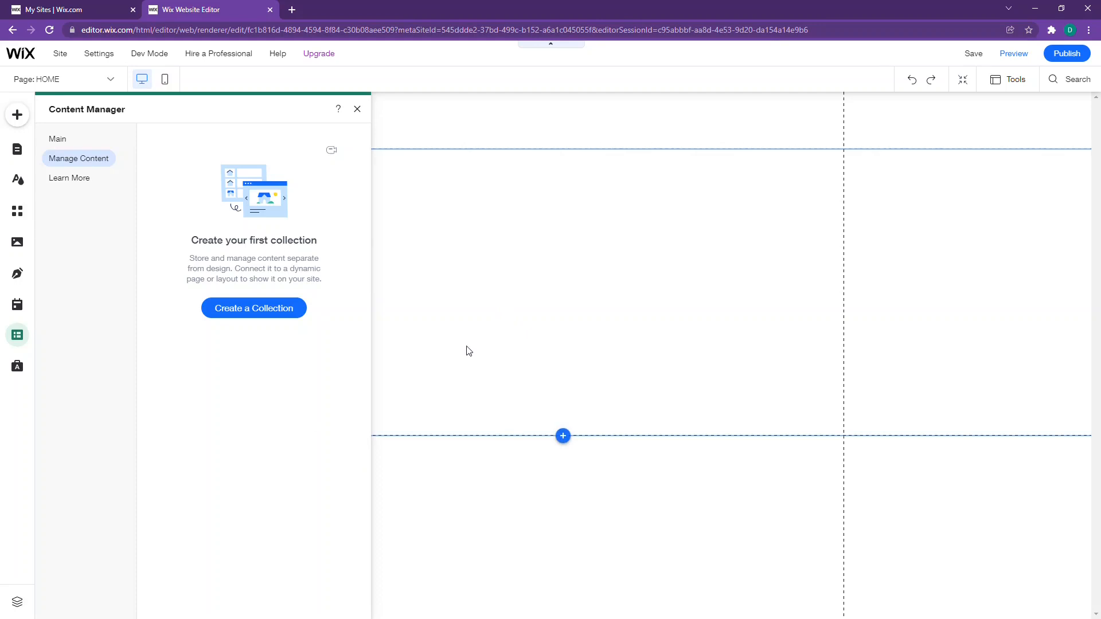
{"action": "left_click", "coordinate": [572, 273]}
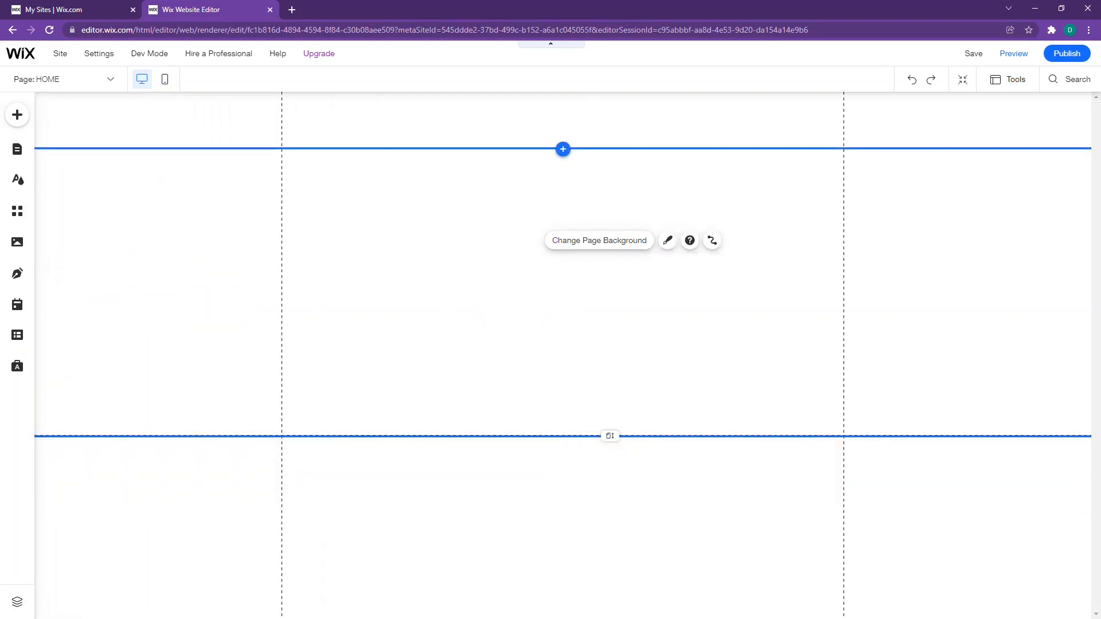
- Start a new content collection named Noticias that holds multiple items
{"action": "left_click", "coordinate": [17, 335]}
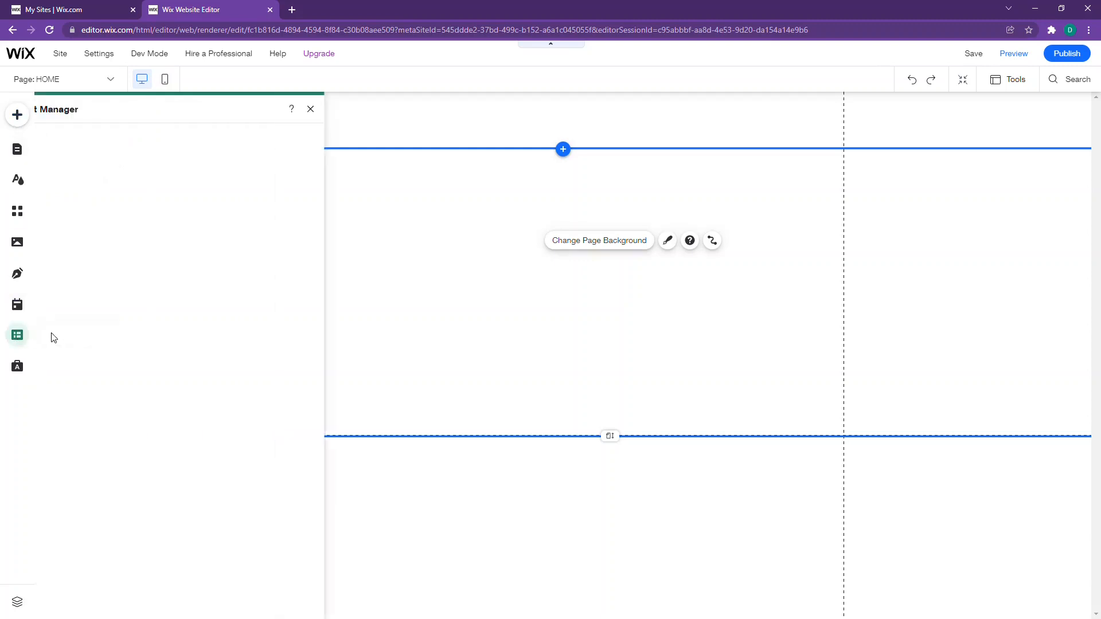
{"action": "left_click", "coordinate": [67, 164]}
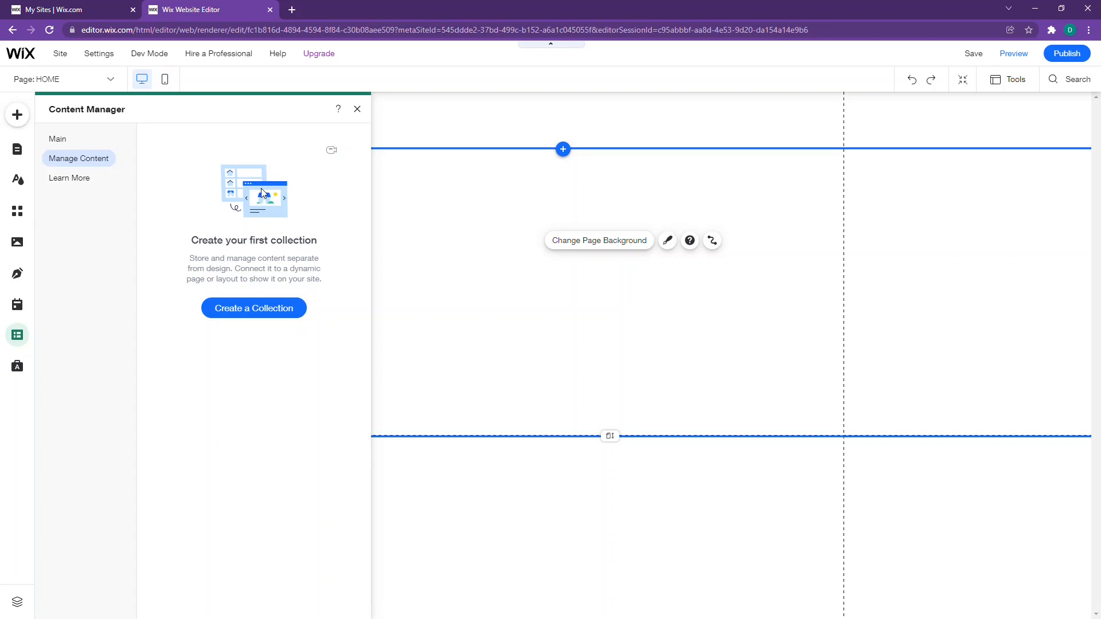
{"action": "left_click", "coordinate": [246, 311]}
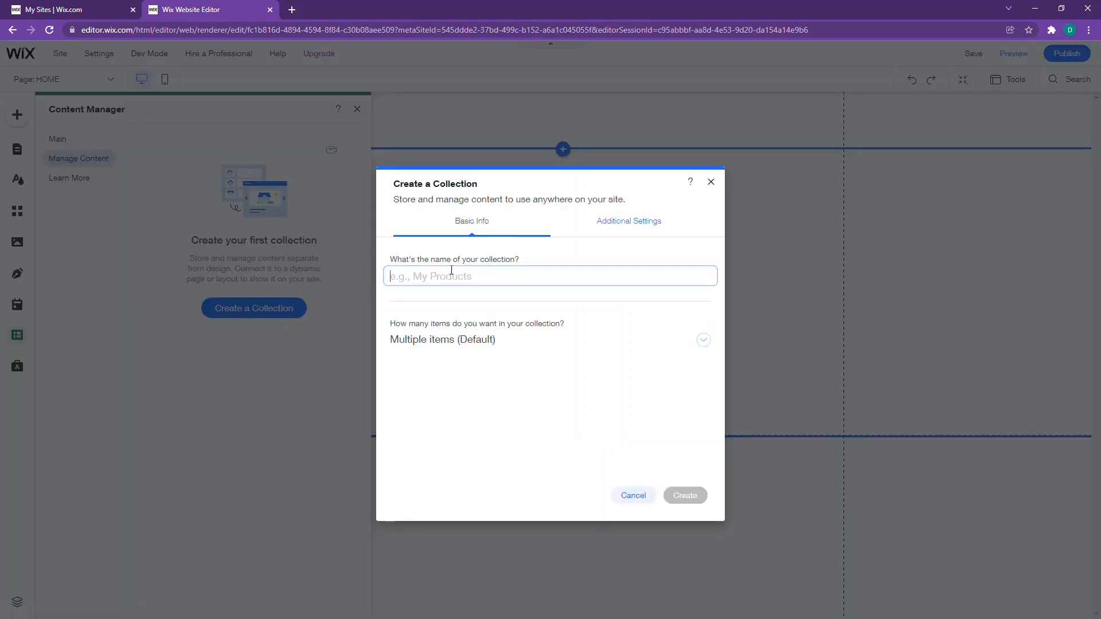
{"action": "type", "text": "Noticias"}
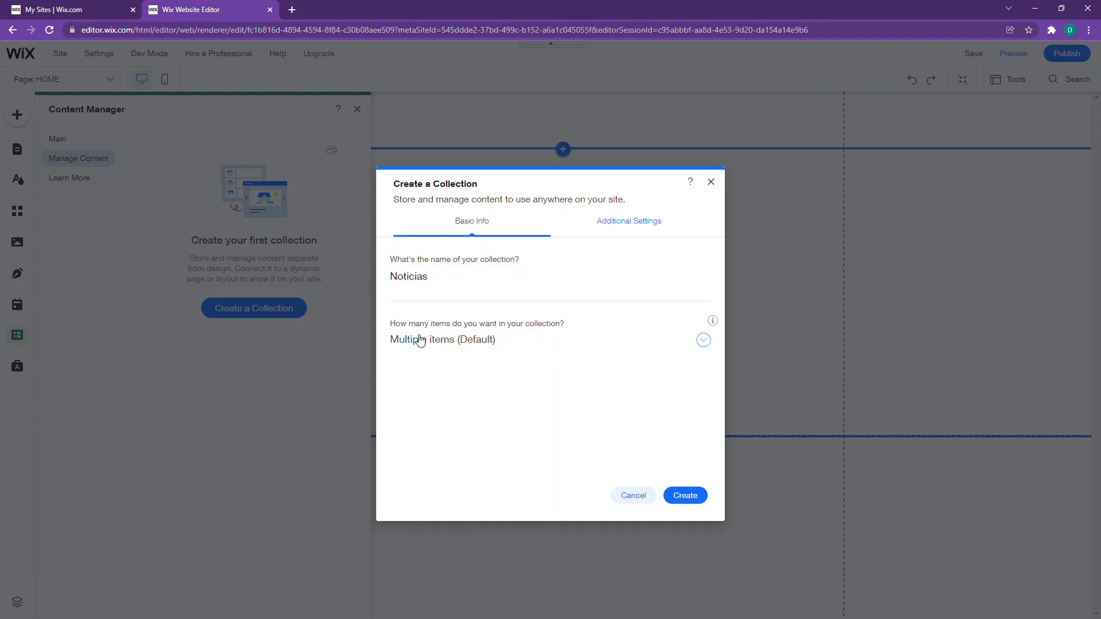
{"action": "left_click", "coordinate": [474, 339]}
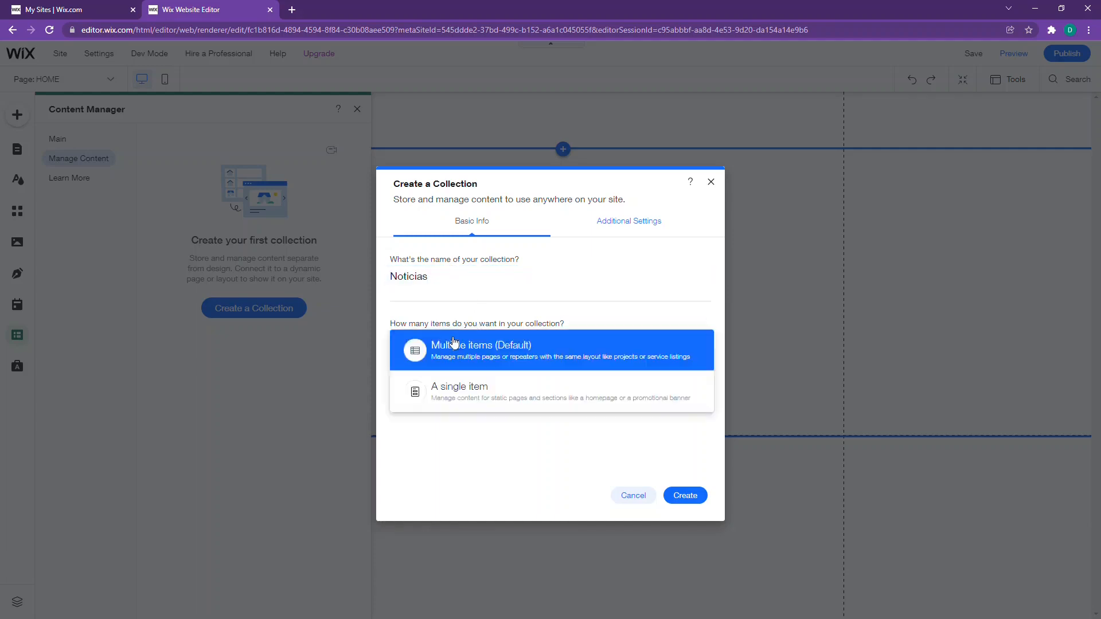
{"action": "left_click", "coordinate": [475, 360]}
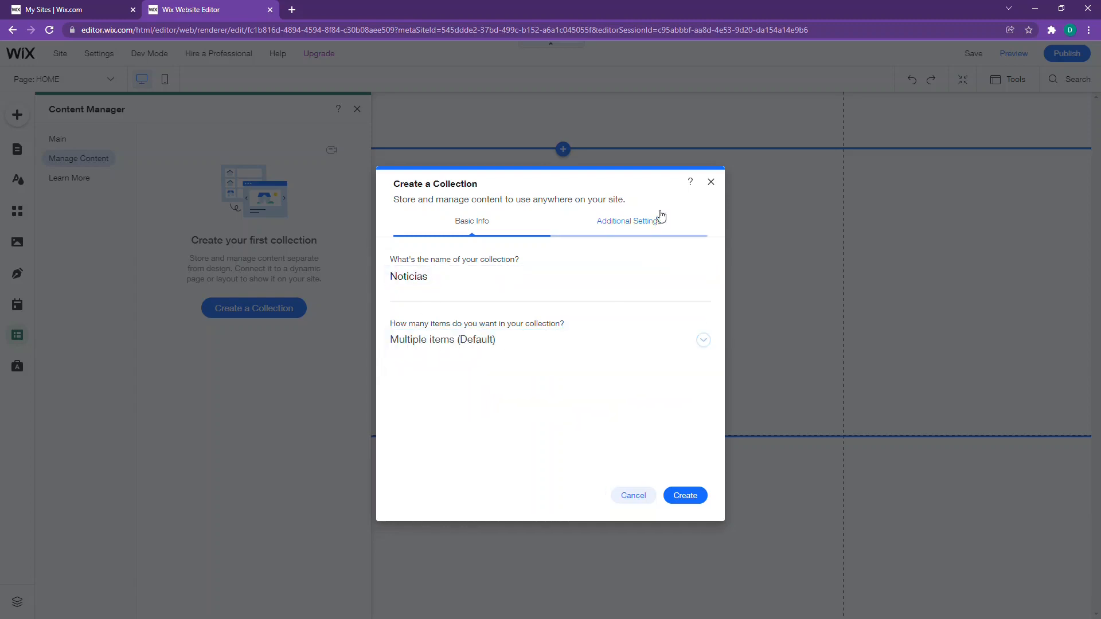
- Set the new collection's permissions to Site Content in its additional settings
{"action": "left_click", "coordinate": [629, 221]}
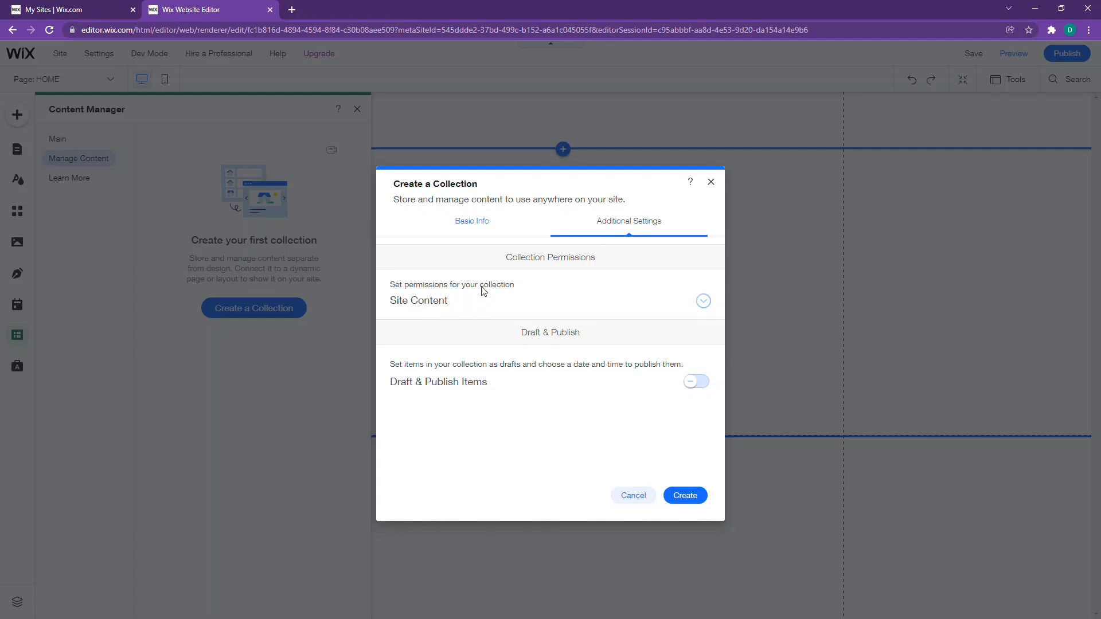
{"action": "left_click", "coordinate": [432, 311]}
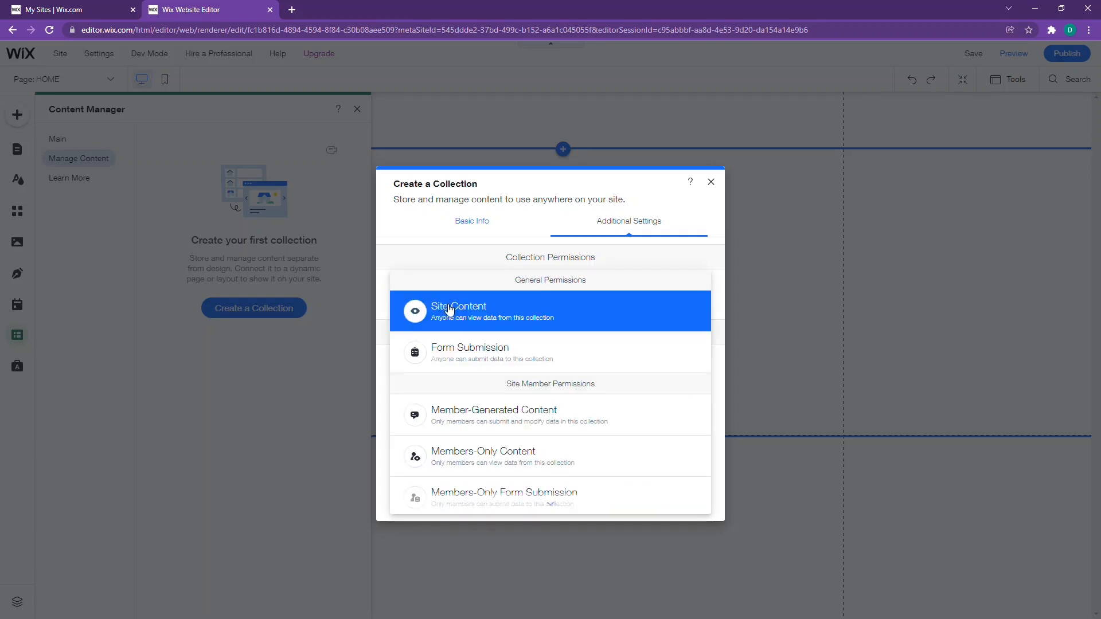
{"action": "left_click", "coordinate": [450, 311]}
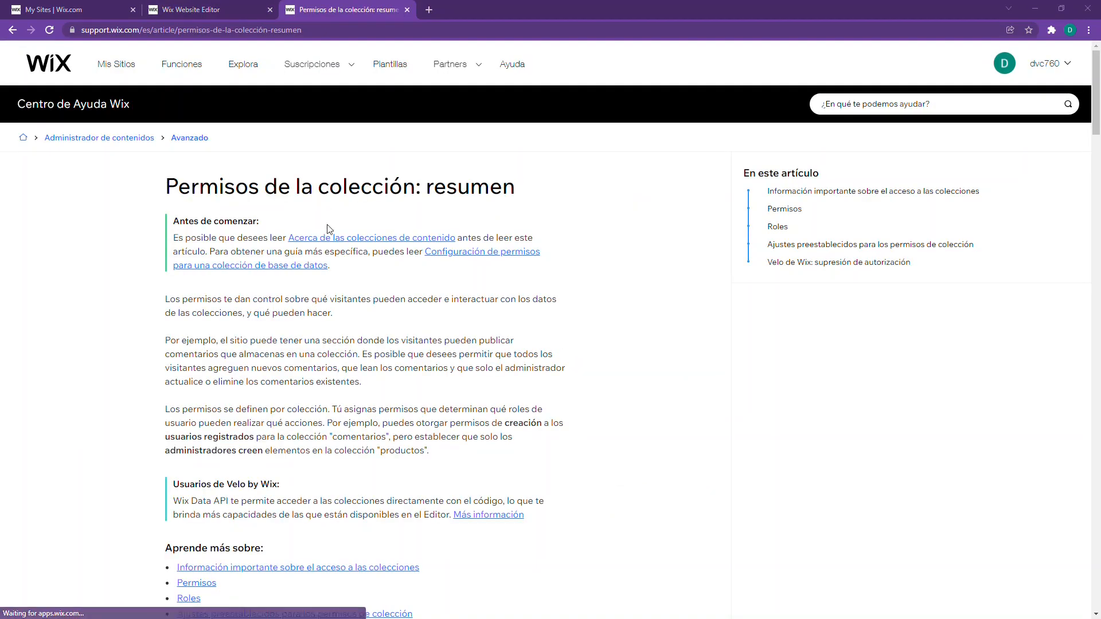
- Read through the Wix help article on collection permissions and return to the website editor
{"action": "scroll", "coordinate": [424, 310], "scroll_direction": "down", "scroll_amount": 8}
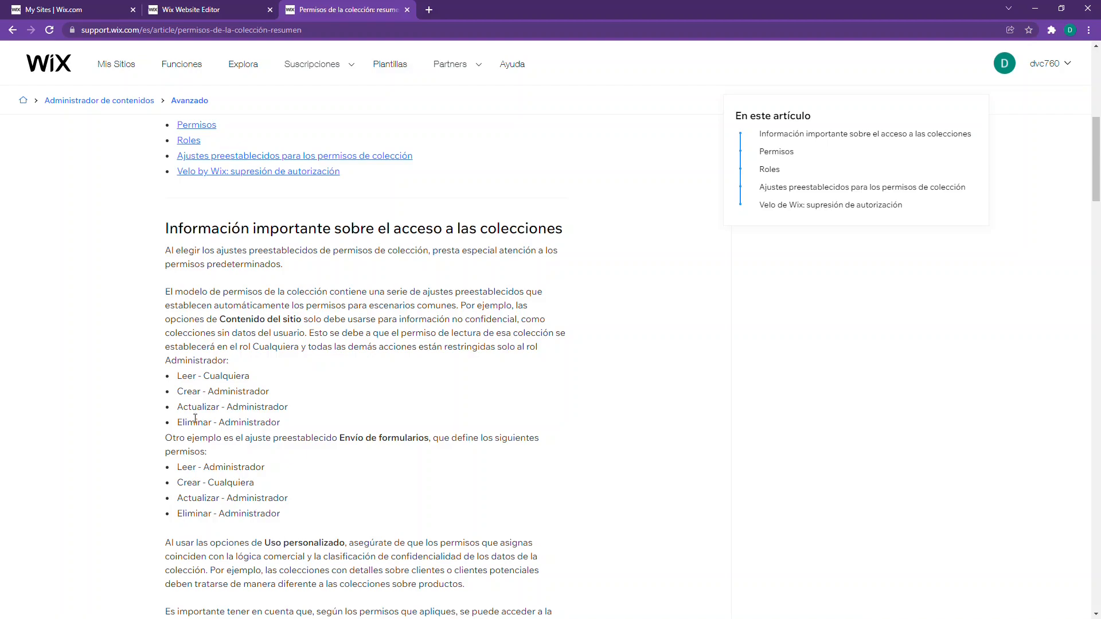
{"action": "scroll", "coordinate": [188, 422], "scroll_direction": "down", "scroll_amount": 12}
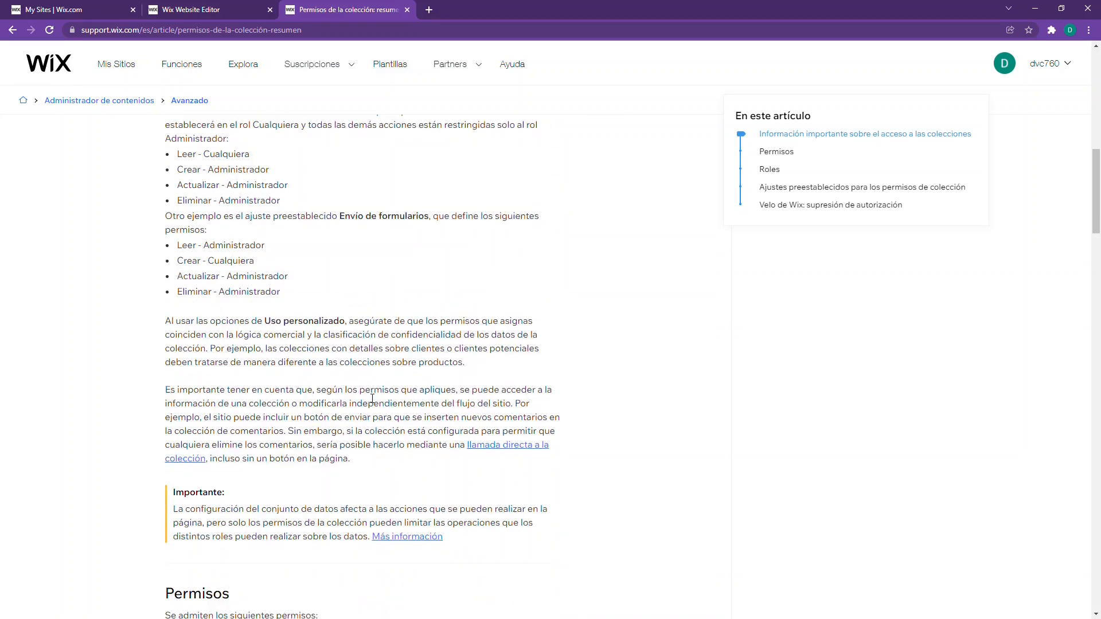
{"action": "scroll", "coordinate": [359, 411], "scroll_direction": "down", "scroll_amount": 12}
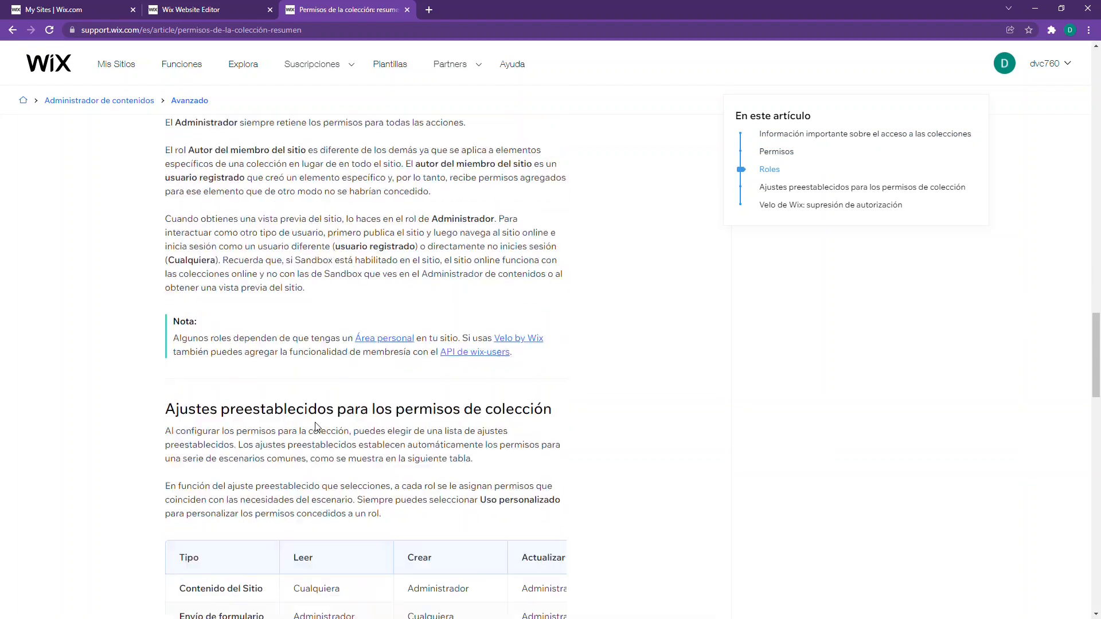
{"action": "scroll", "coordinate": [315, 431], "scroll_direction": "up", "scroll_amount": 12}
{"action": "scroll", "coordinate": [316, 432], "scroll_direction": "up", "scroll_amount": 15}
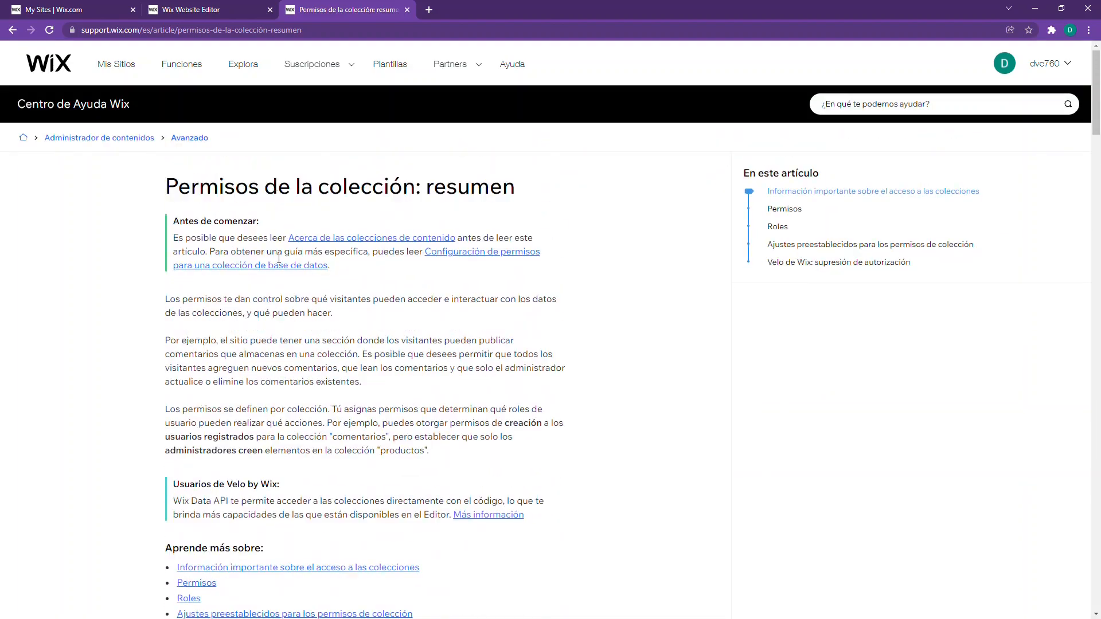
{"action": "left_click", "coordinate": [232, 8]}
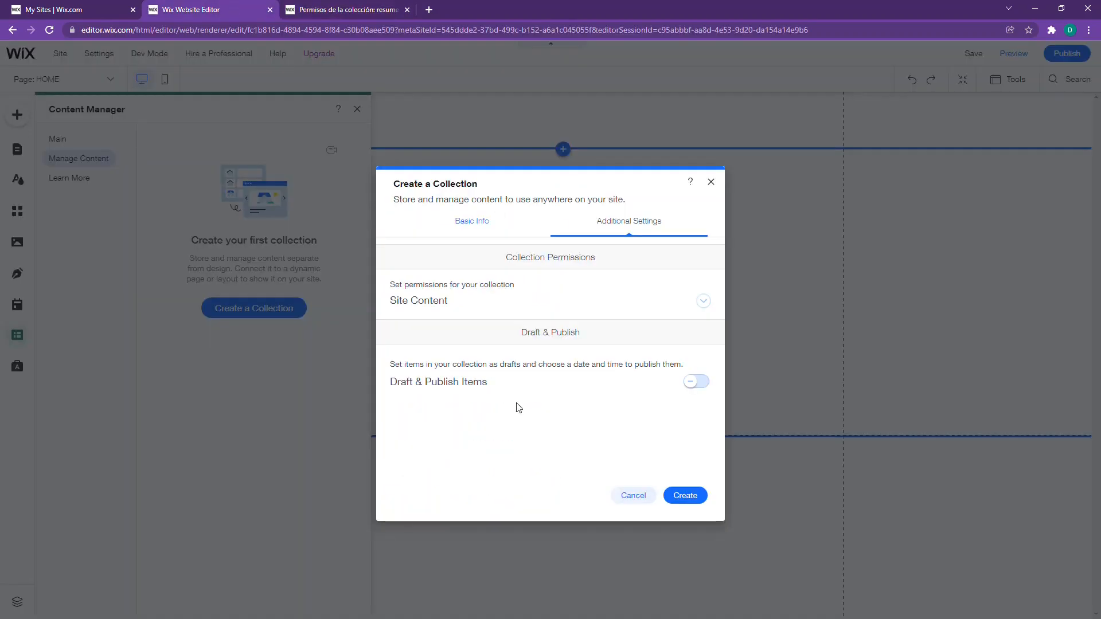
- Confirm Site Content as the permission type and create the Noticias collection
{"action": "left_click", "coordinate": [416, 303]}
{"action": "left_click", "coordinate": [470, 315]}
{"action": "left_click", "coordinate": [695, 496]}
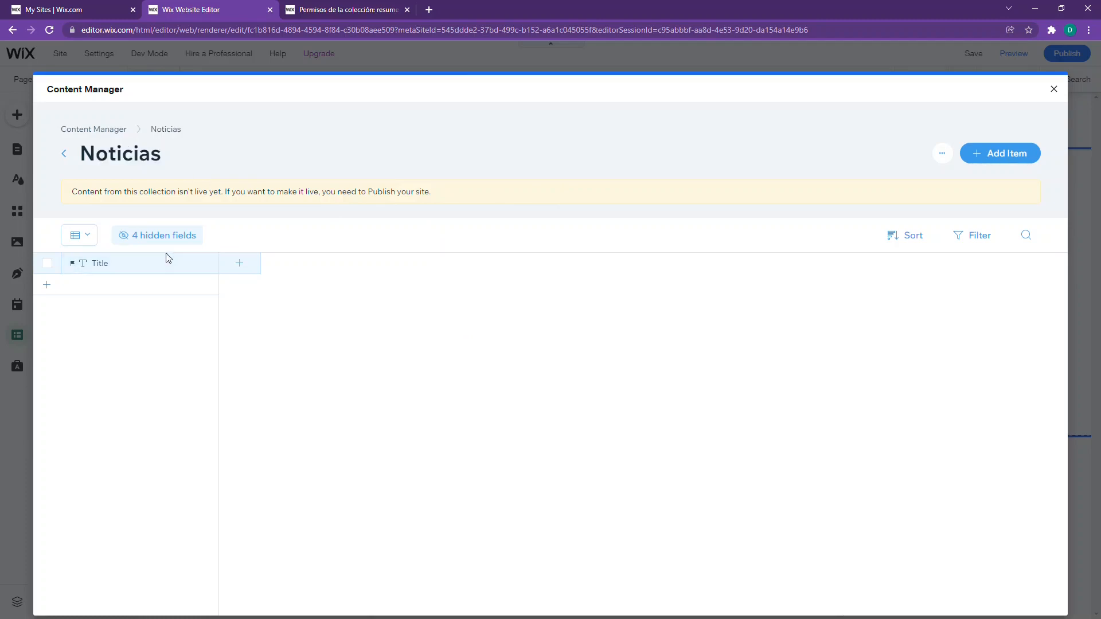
- Add a text field named Titulo to the Noticias collection
{"action": "left_click", "coordinate": [246, 261]}
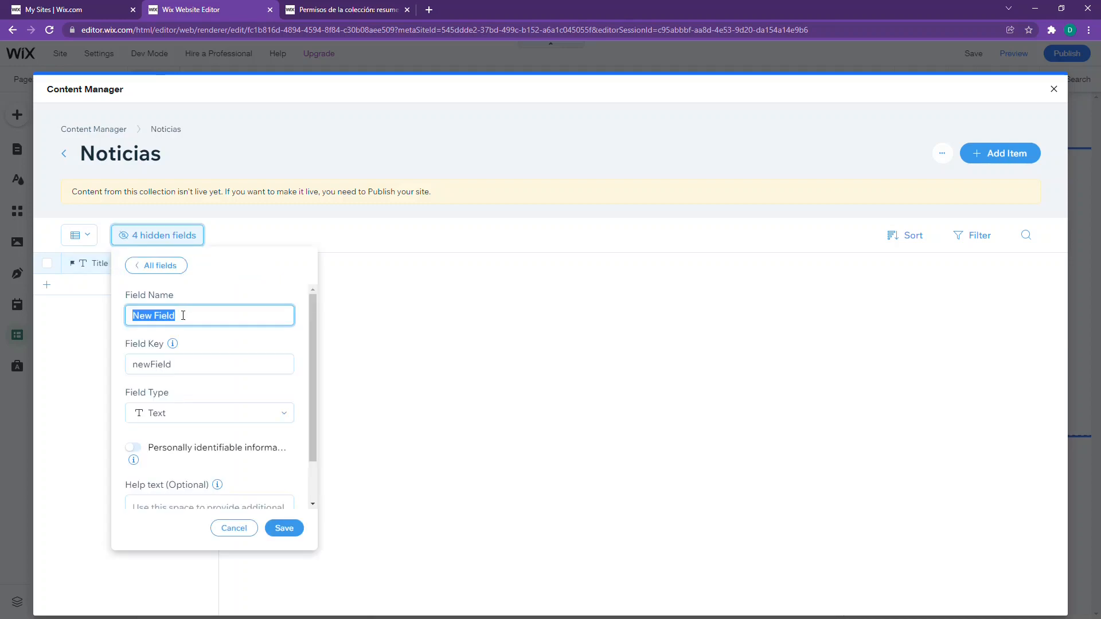
{"action": "left_click", "coordinate": [338, 314]}
{"action": "type", "text": "Titulo"}
{"action": "key", "text": "Tab"}
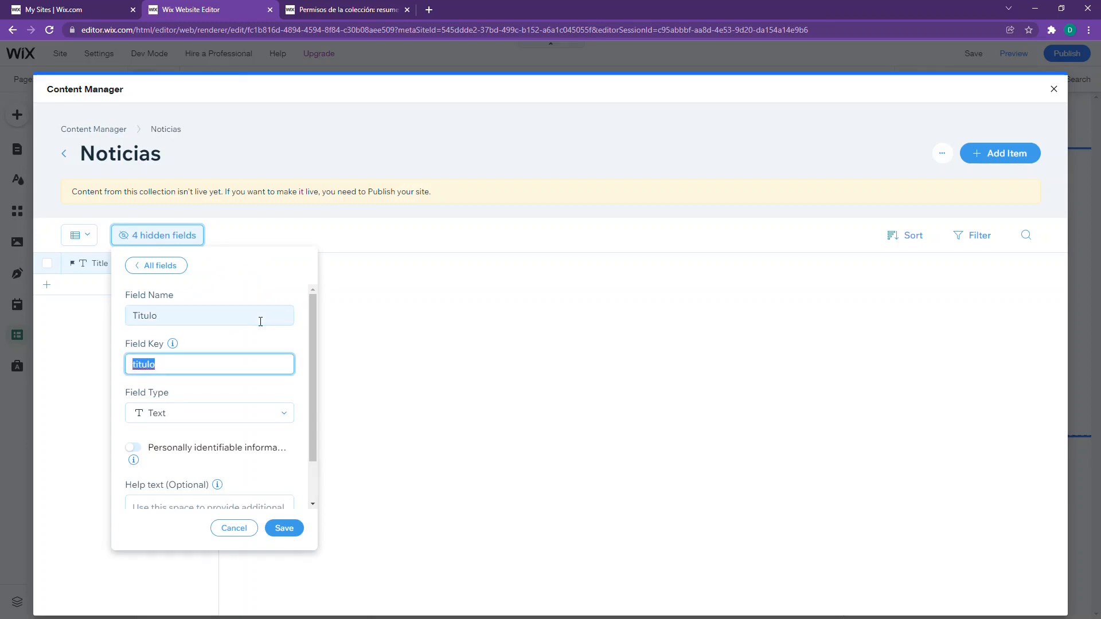
{"action": "left_click", "coordinate": [212, 392]}
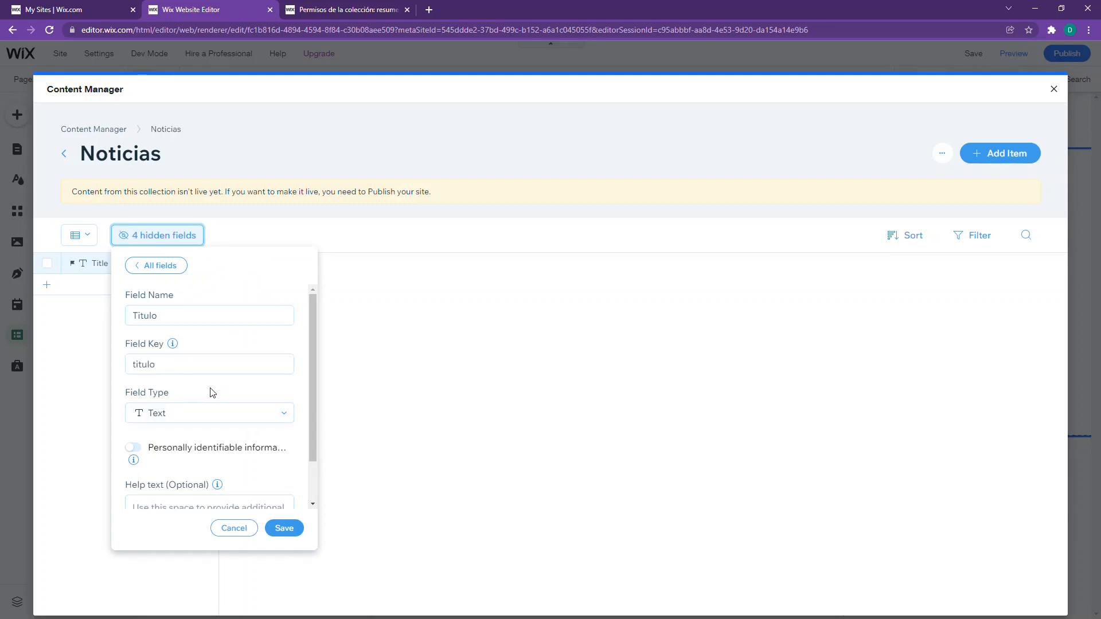
{"action": "left_click", "coordinate": [285, 528]}
{"action": "left_click", "coordinate": [403, 312]}
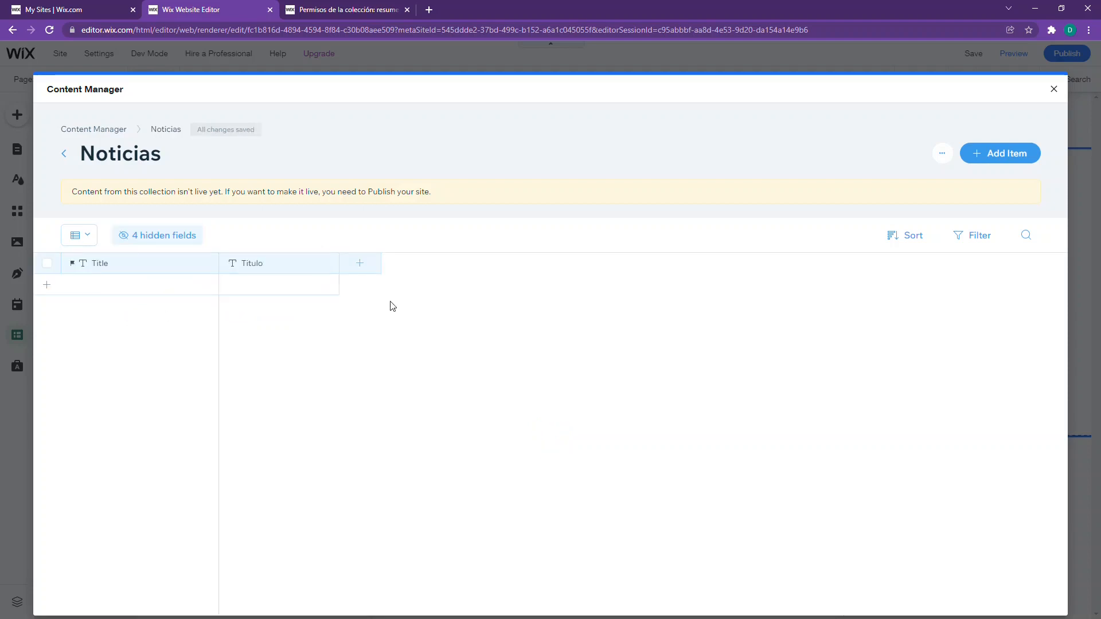
- Make Titulo the primary field and delete the default Title field
{"action": "left_click", "coordinate": [278, 265]}
{"action": "left_click", "coordinate": [298, 310]}
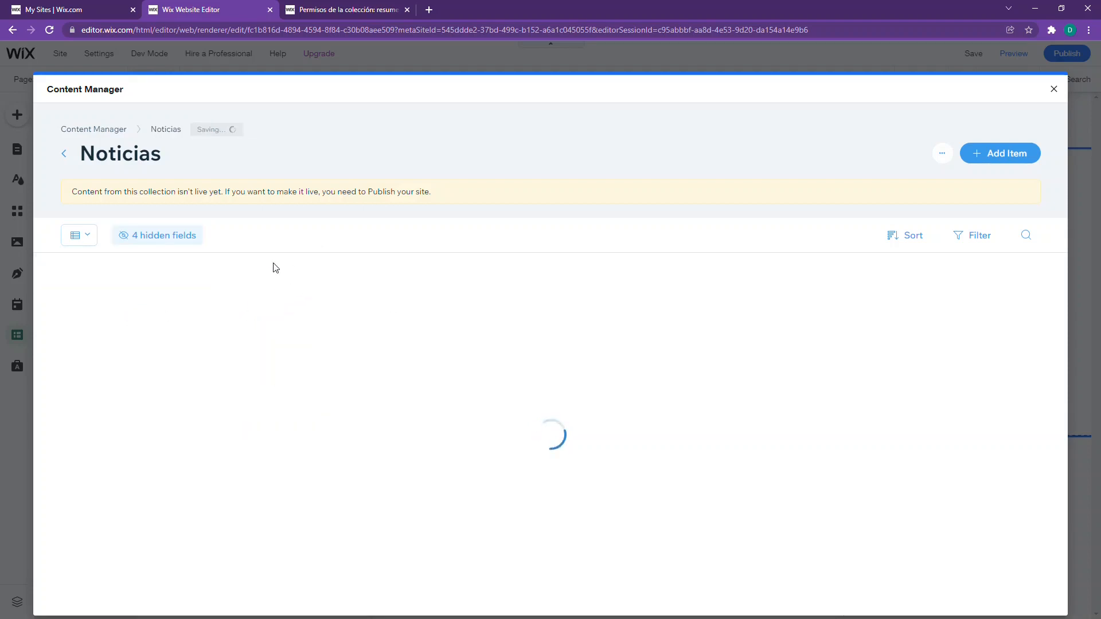
{"action": "left_click", "coordinate": [167, 268]}
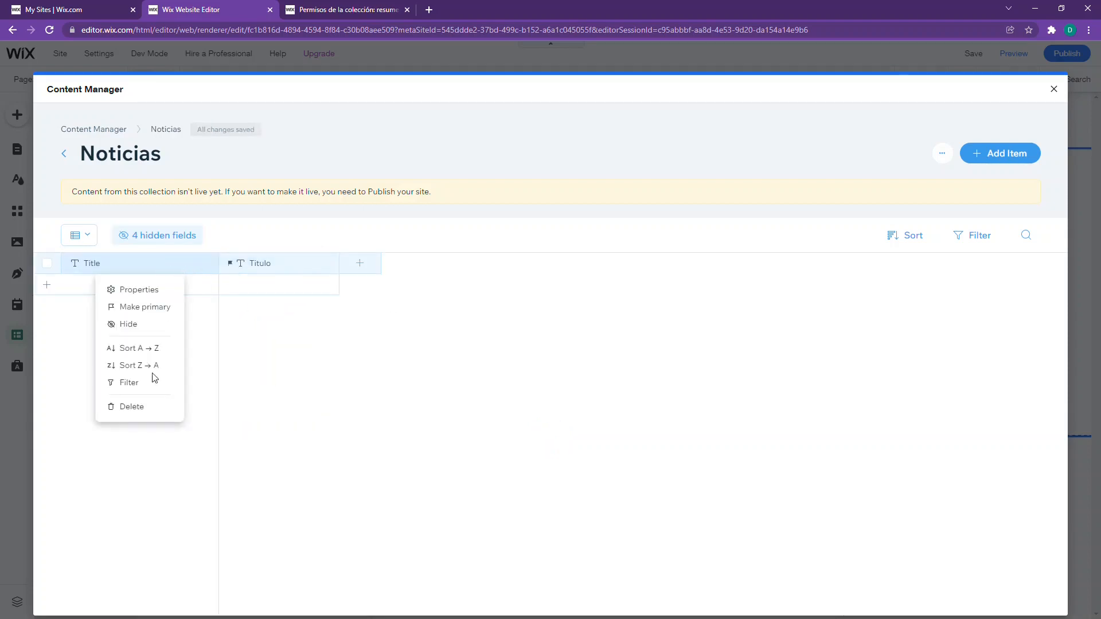
{"action": "left_click", "coordinate": [131, 407]}
{"action": "left_click", "coordinate": [654, 419]}
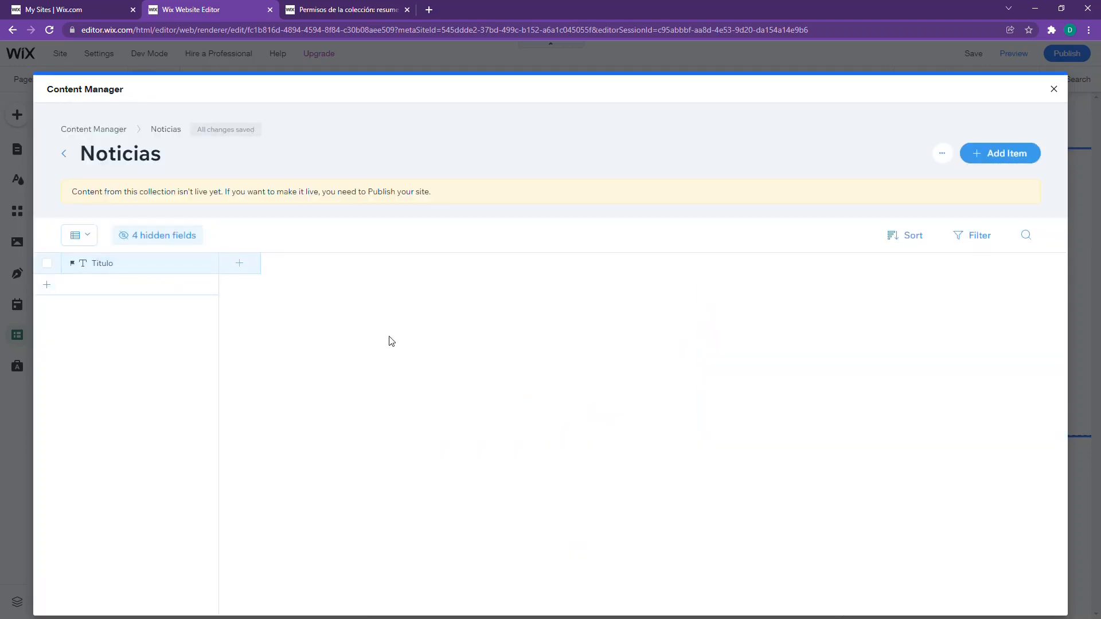
- Add a text field named Contenido to the Noticias collection
{"action": "left_click", "coordinate": [252, 268]}
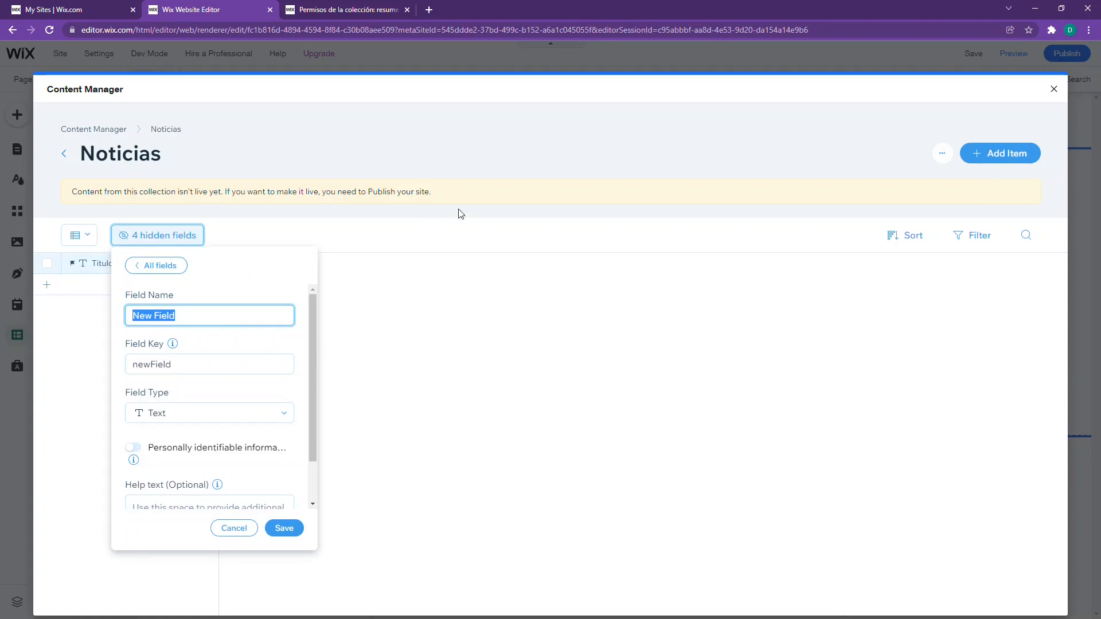
{"action": "type", "text": "Noti"}
{"action": "key", "text": "BackSpace"}
{"action": "type", "text": "Contenido"}
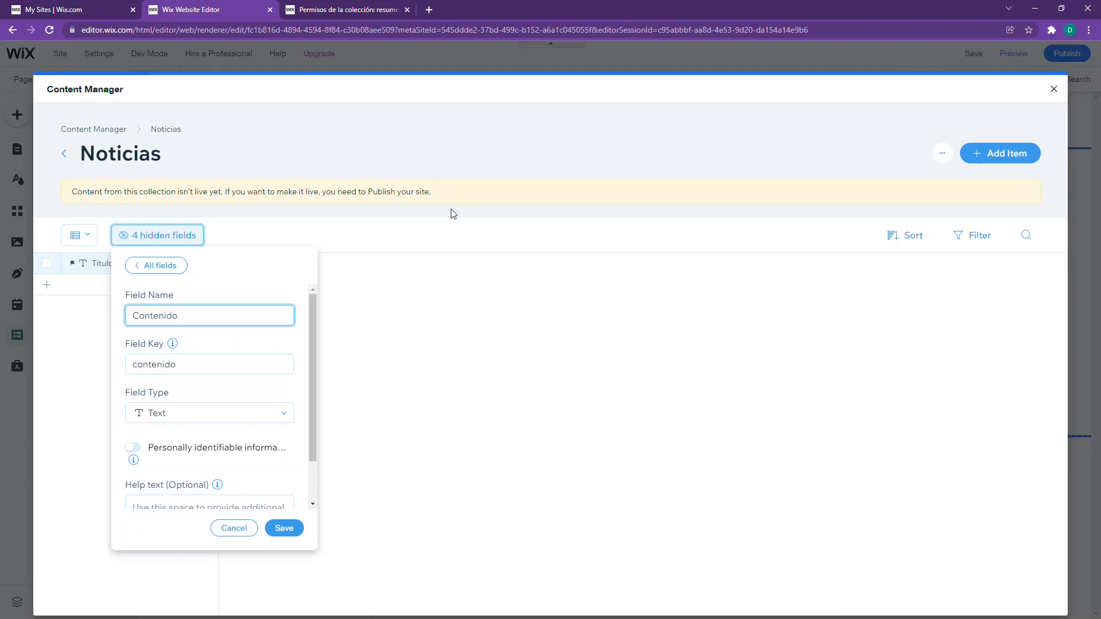
{"action": "left_click", "coordinate": [295, 528]}
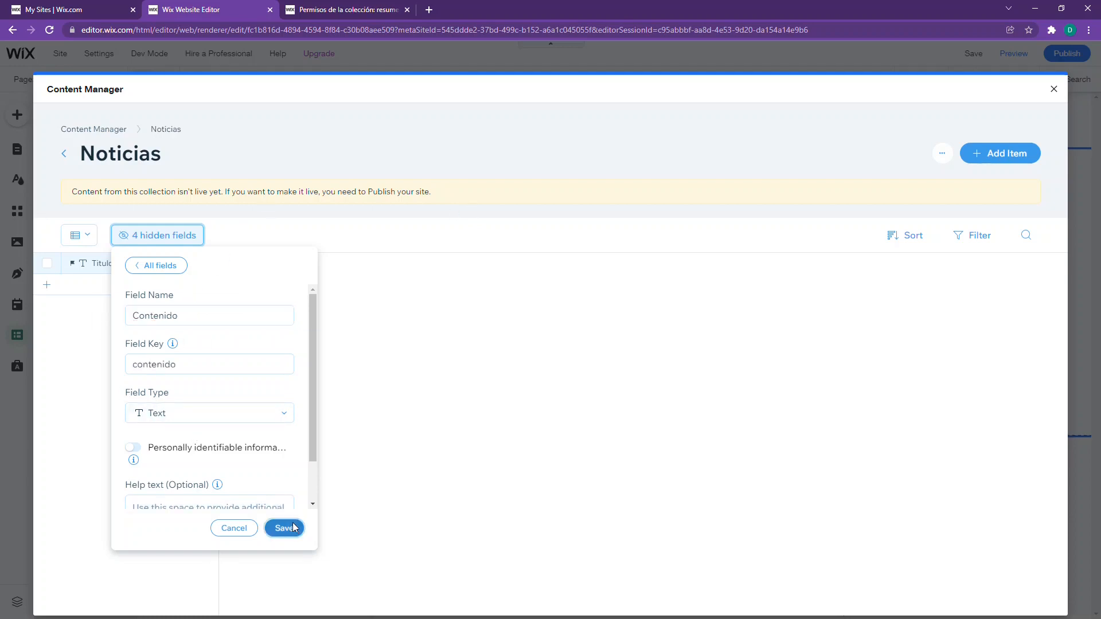
{"action": "left_click", "coordinate": [447, 304]}
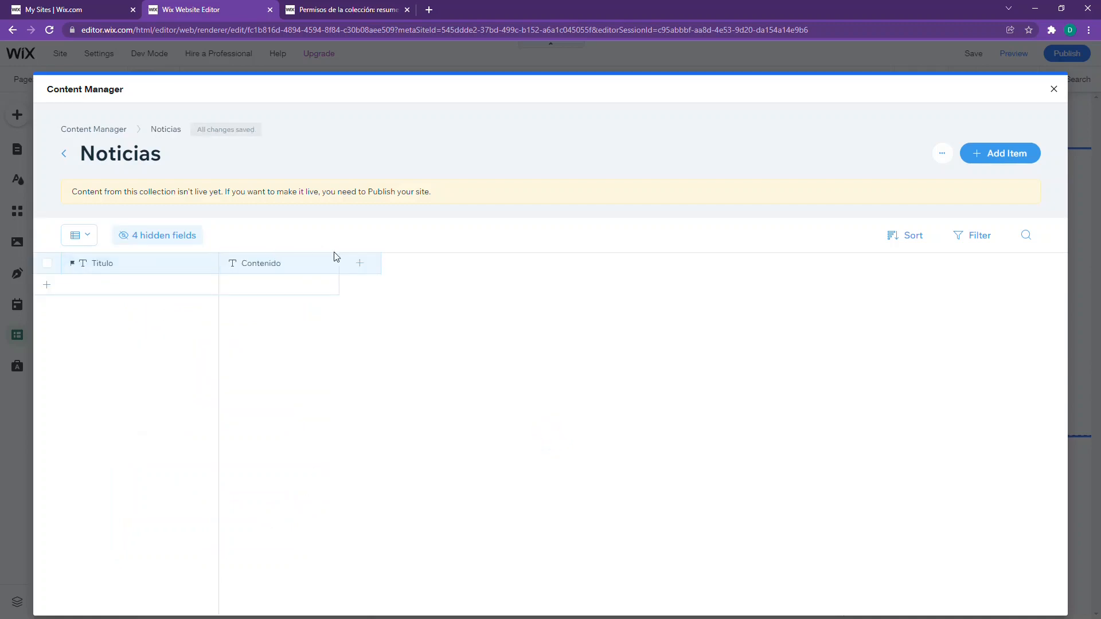
- Add an Image-type field named Imagen to the Noticias collection and close the field list
{"action": "left_click", "coordinate": [359, 263]}
{"action": "type", "text": "Ima"}
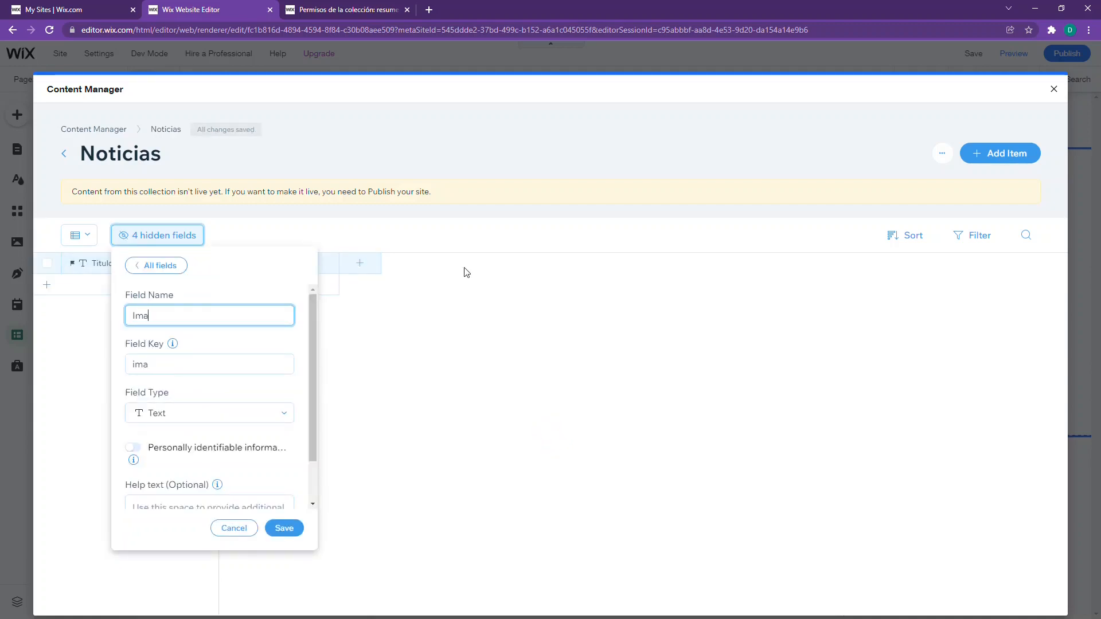
{"action": "type", "text": "gen"}
{"action": "left_click", "coordinate": [216, 413]}
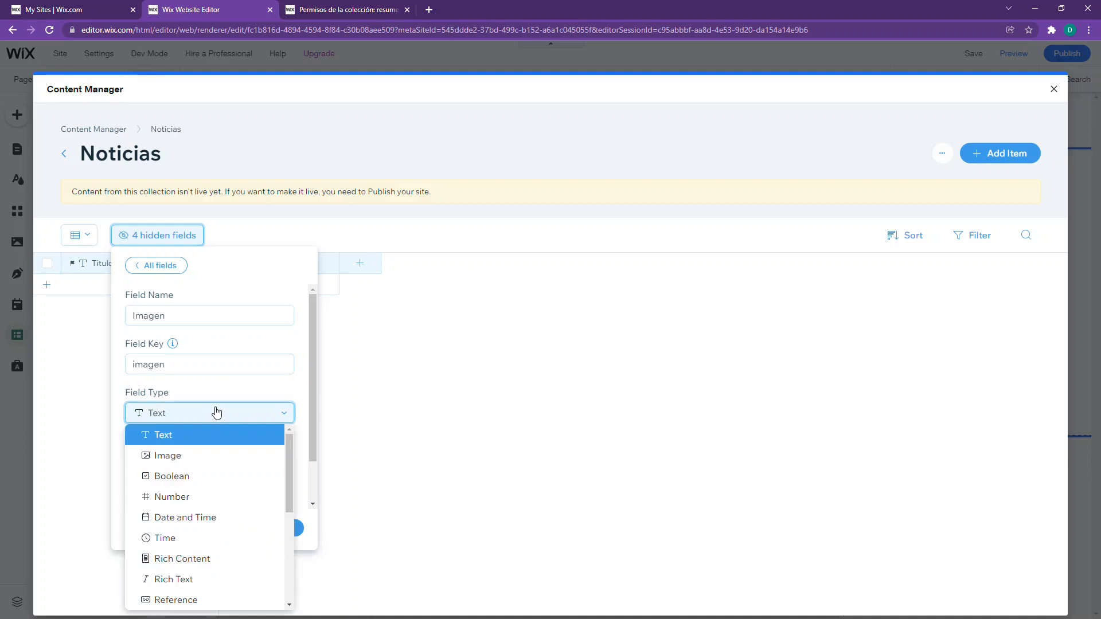
{"action": "left_click", "coordinate": [172, 456]}
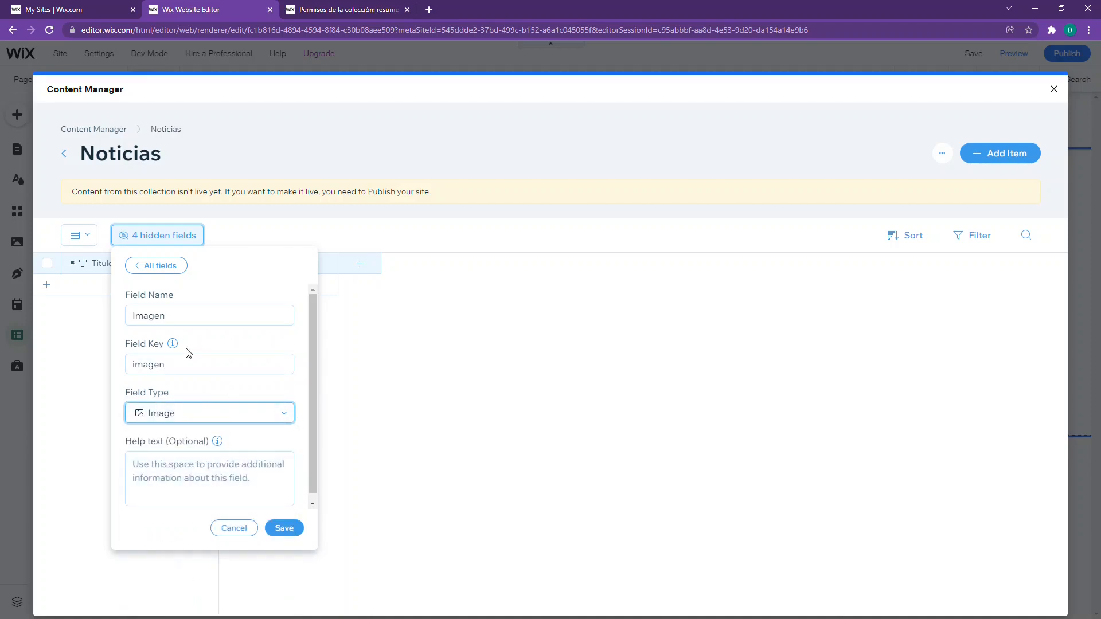
{"action": "left_click_drag", "start_coordinate": [177, 315], "coordinate": [131, 315]}
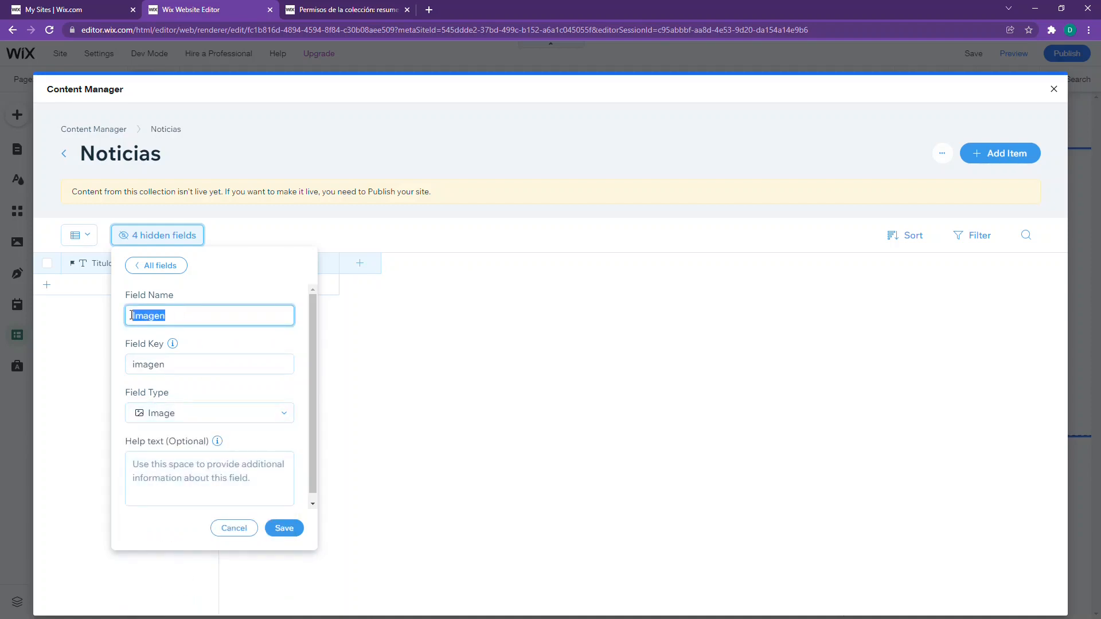
{"action": "left_click", "coordinate": [200, 401]}
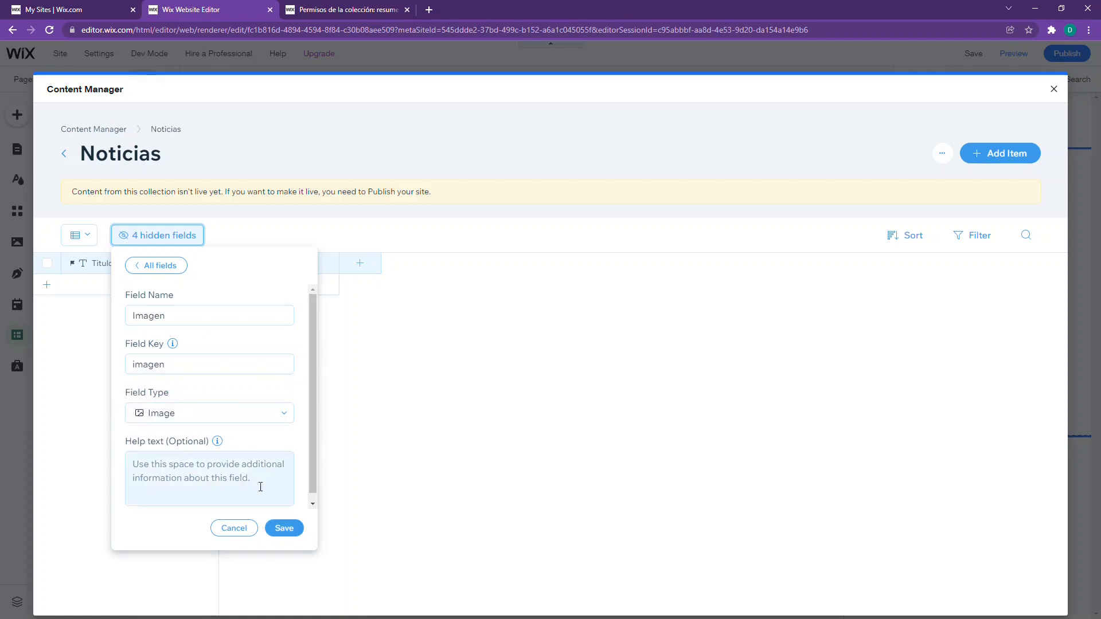
{"action": "left_click", "coordinate": [285, 527]}
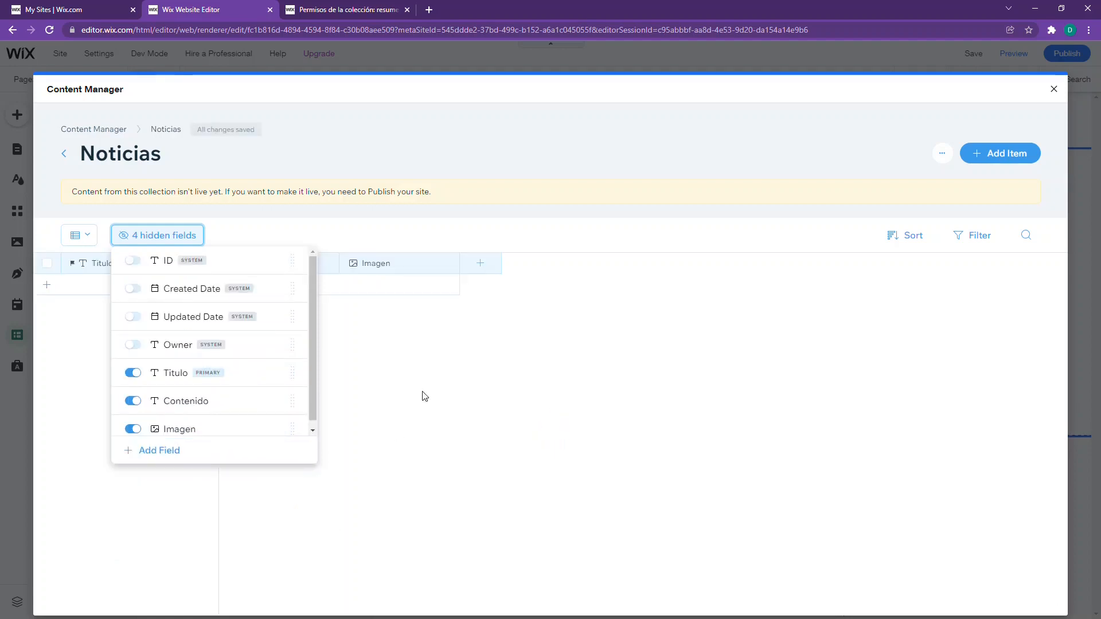
{"action": "left_click", "coordinate": [447, 189]}
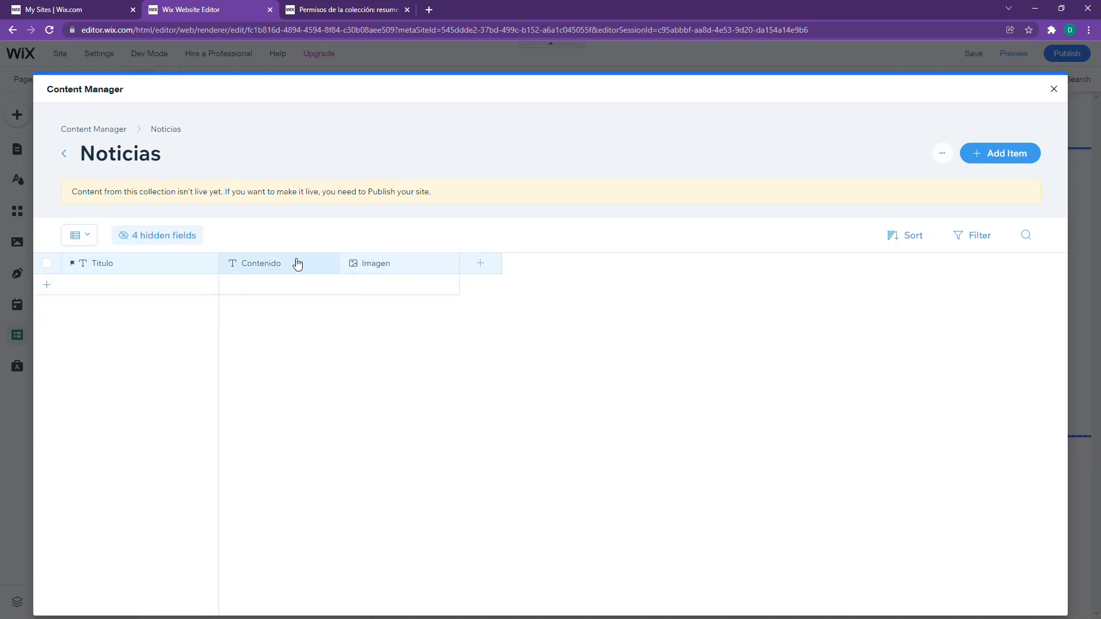
- Leave the collection table and add a blank dynamic page for the Noticias collection
{"action": "left_click", "coordinate": [1054, 90]}
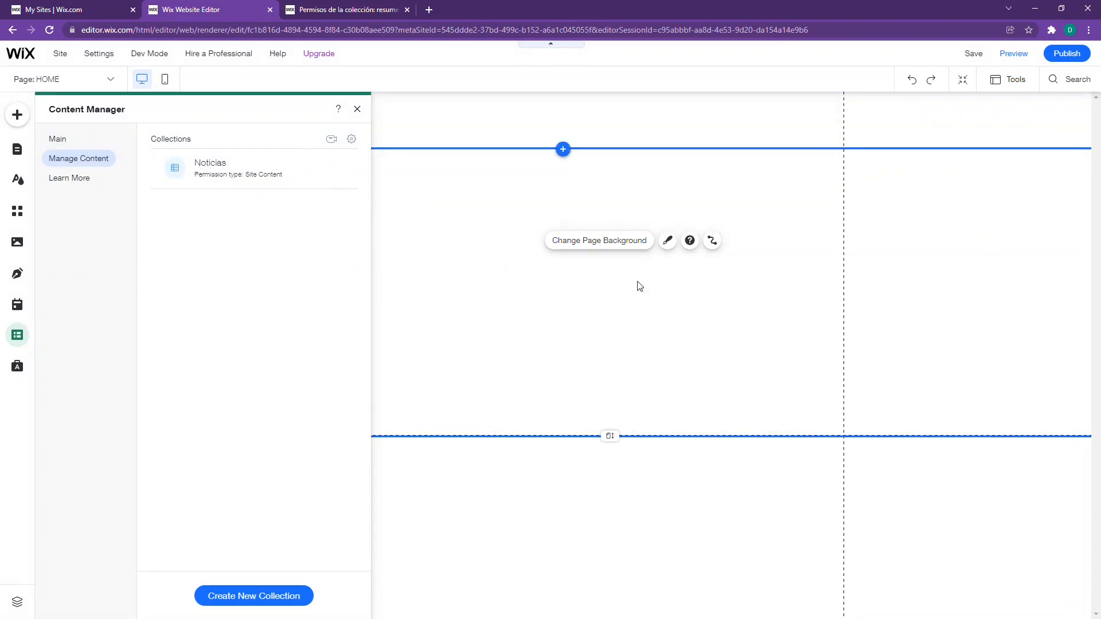
{"action": "left_click", "coordinate": [357, 109]}
{"action": "left_click", "coordinate": [17, 335]}
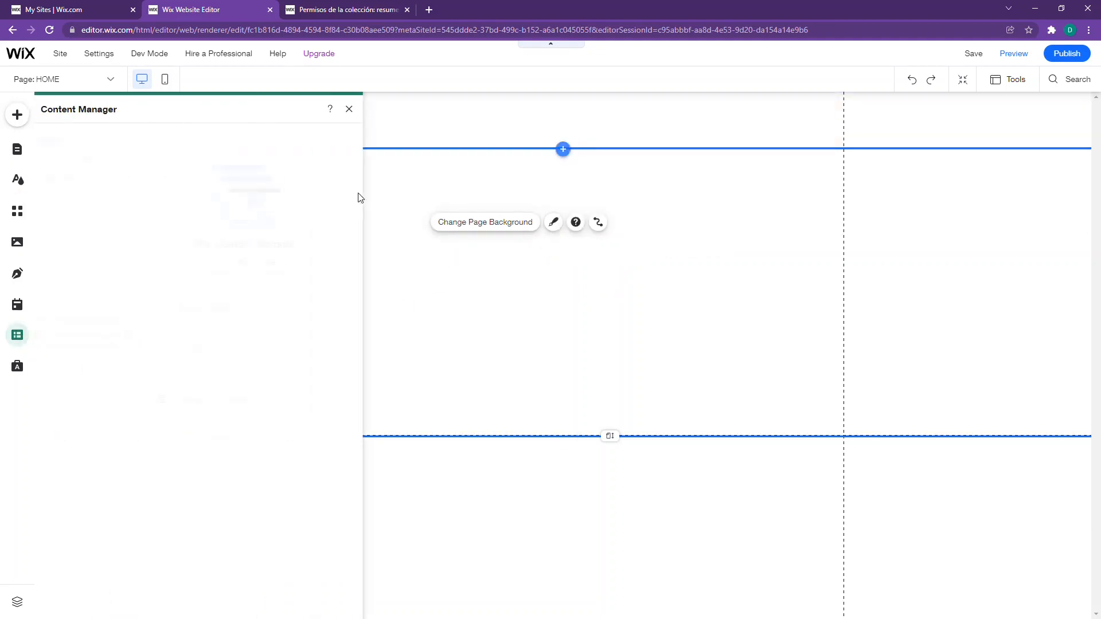
{"action": "left_click", "coordinate": [539, 241]}
{"action": "left_click", "coordinate": [18, 337]}
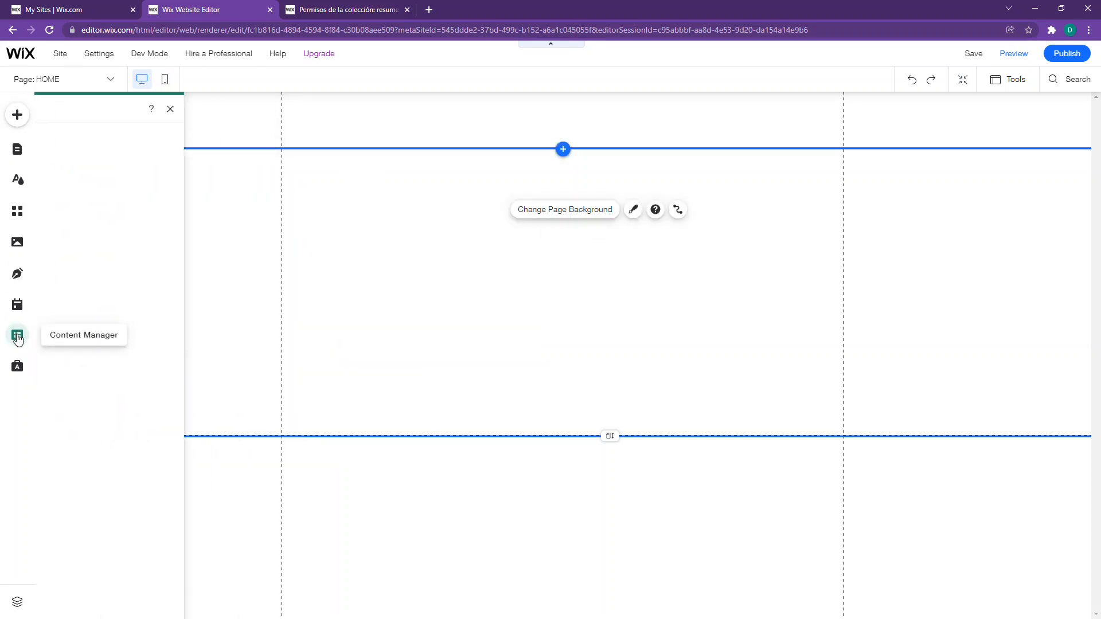
{"action": "left_click", "coordinate": [92, 163]}
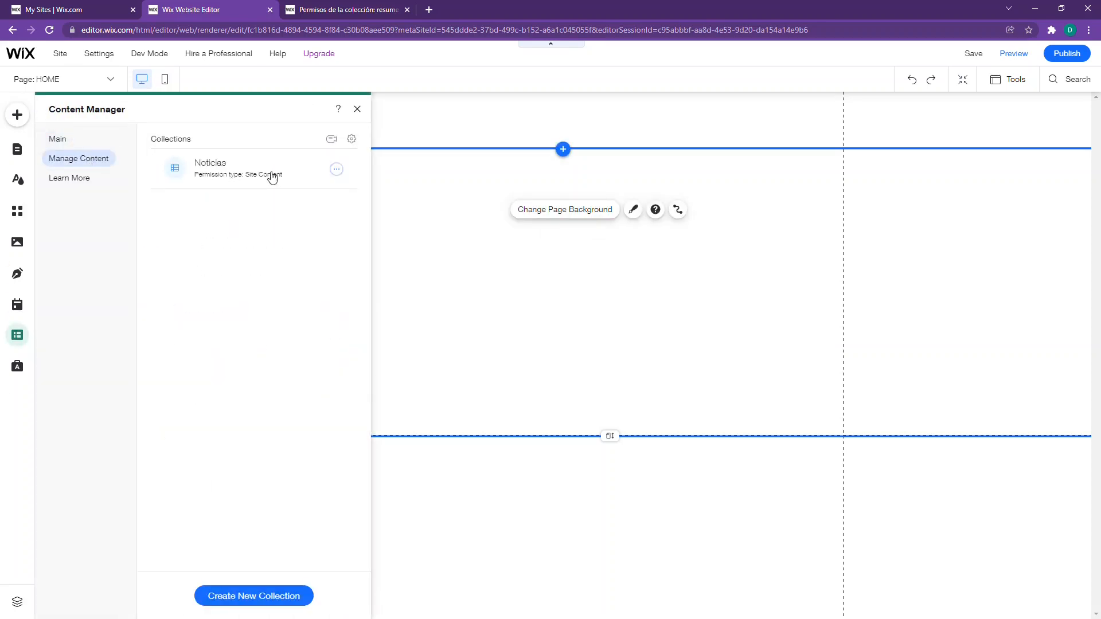
{"action": "left_click", "coordinate": [337, 170]}
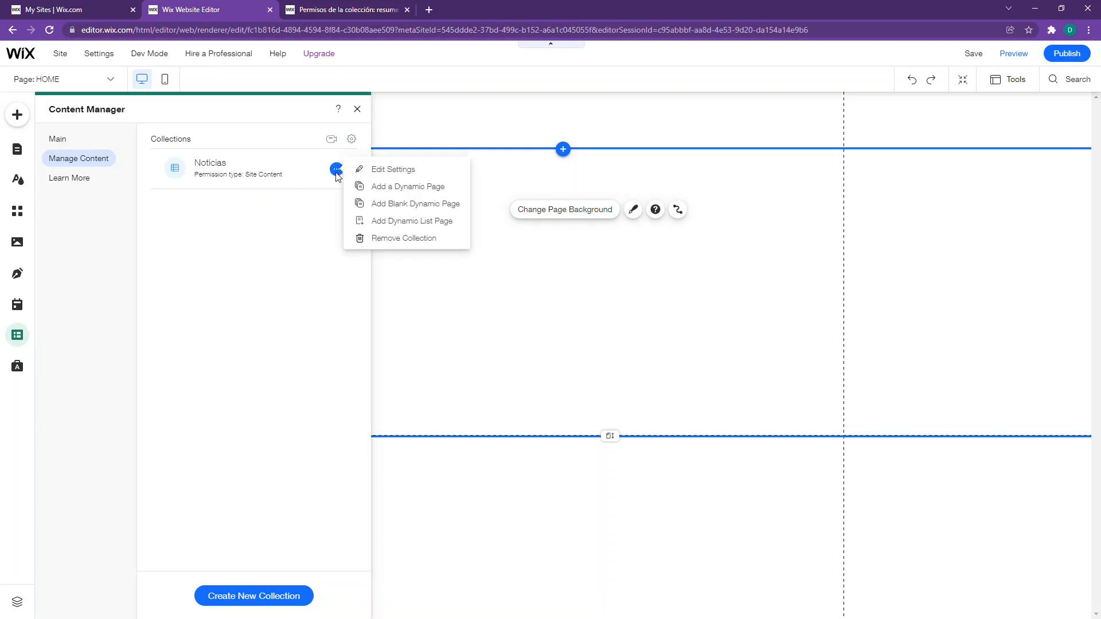
{"action": "left_click", "coordinate": [414, 205]}
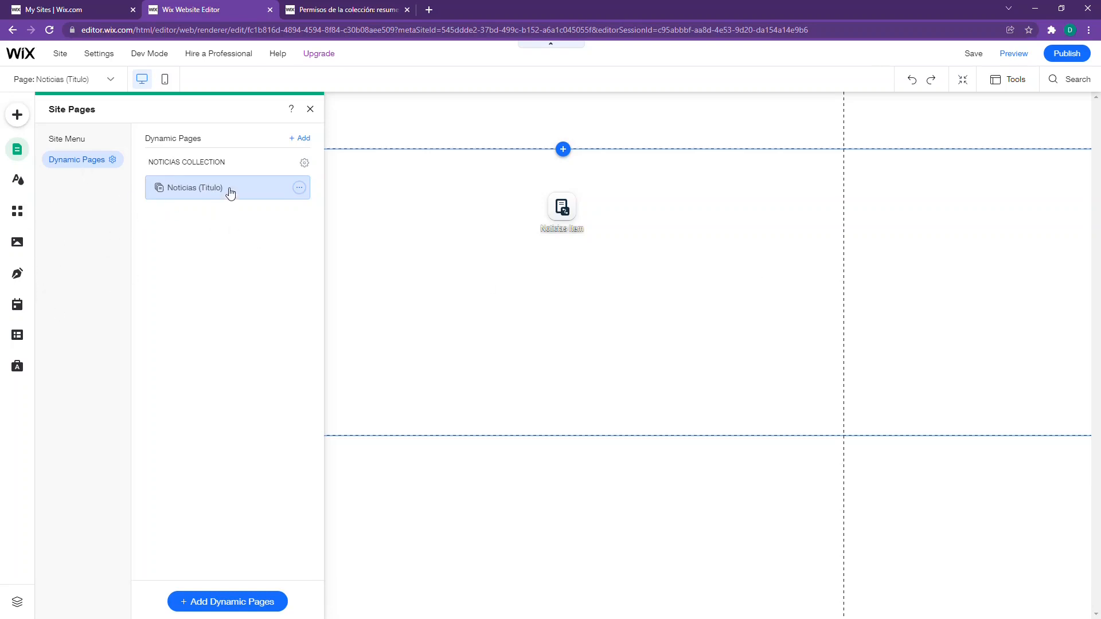
- Add a second blank dynamic page for the Noticias collection
{"action": "left_click", "coordinate": [17, 336]}
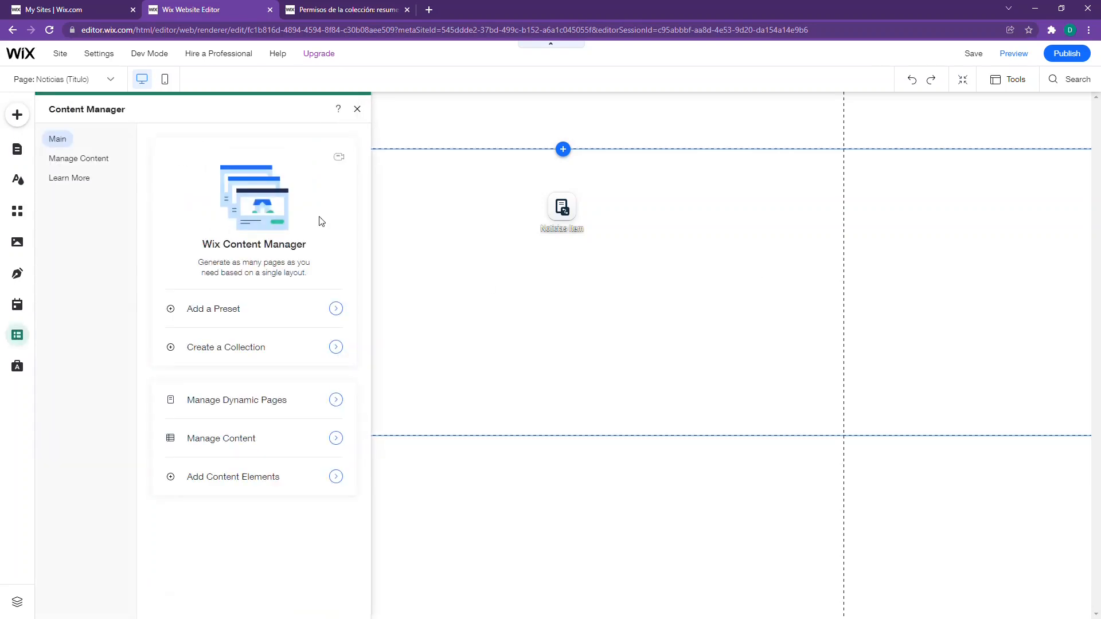
{"action": "left_click", "coordinate": [99, 156]}
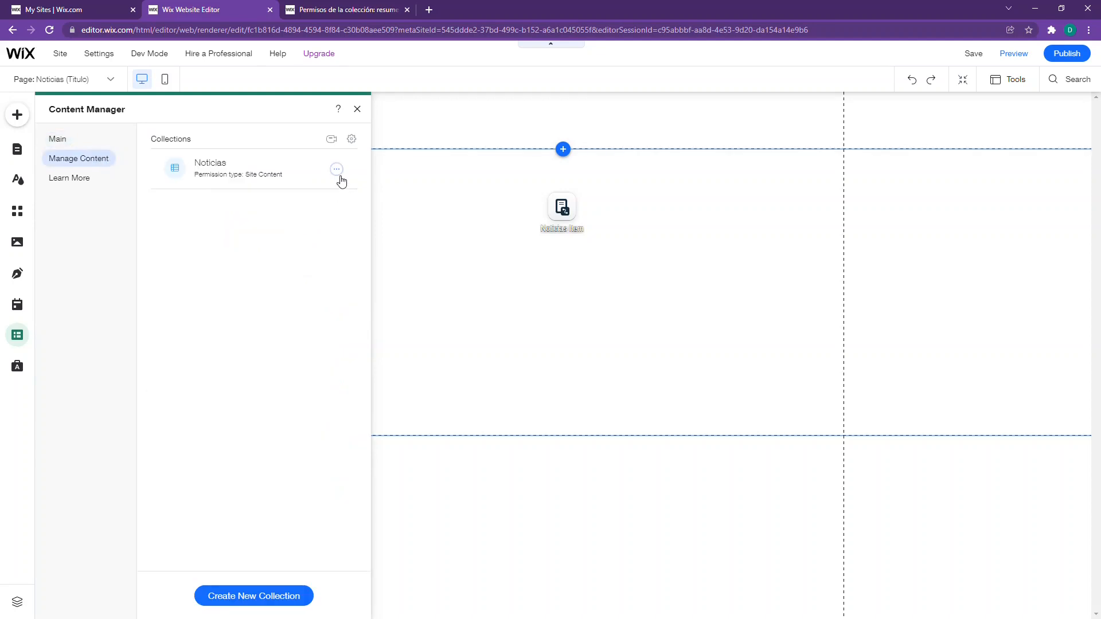
{"action": "left_click", "coordinate": [337, 171]}
{"action": "left_click", "coordinate": [422, 205]}
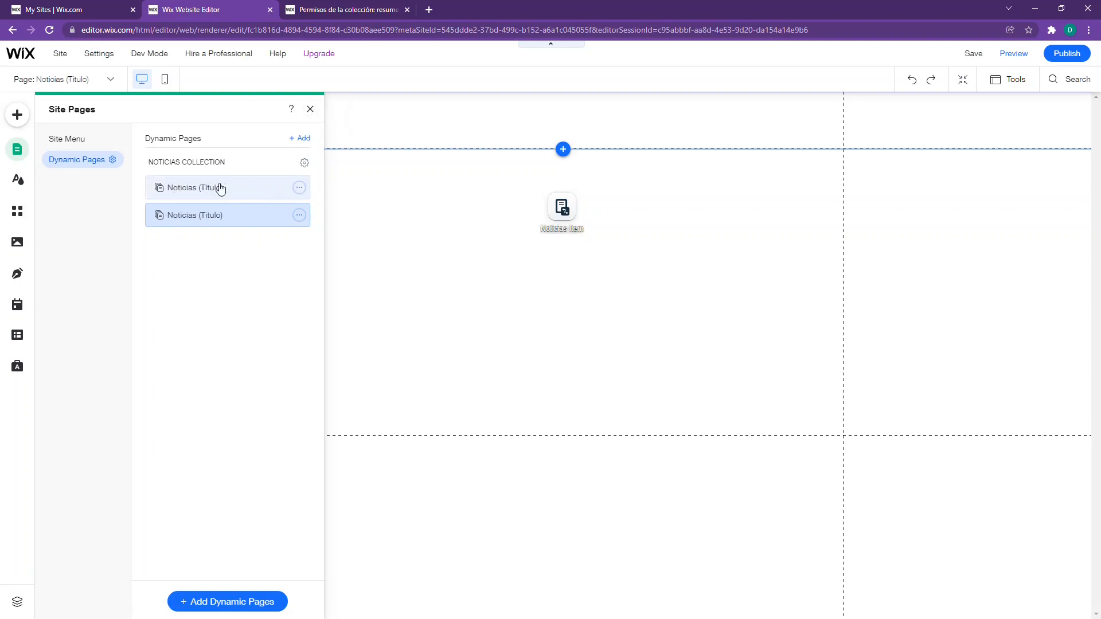
- Open the settings of the first Noticias (Titulo) dynamic page and examine how its URL is built
{"action": "left_click", "coordinate": [300, 189]}
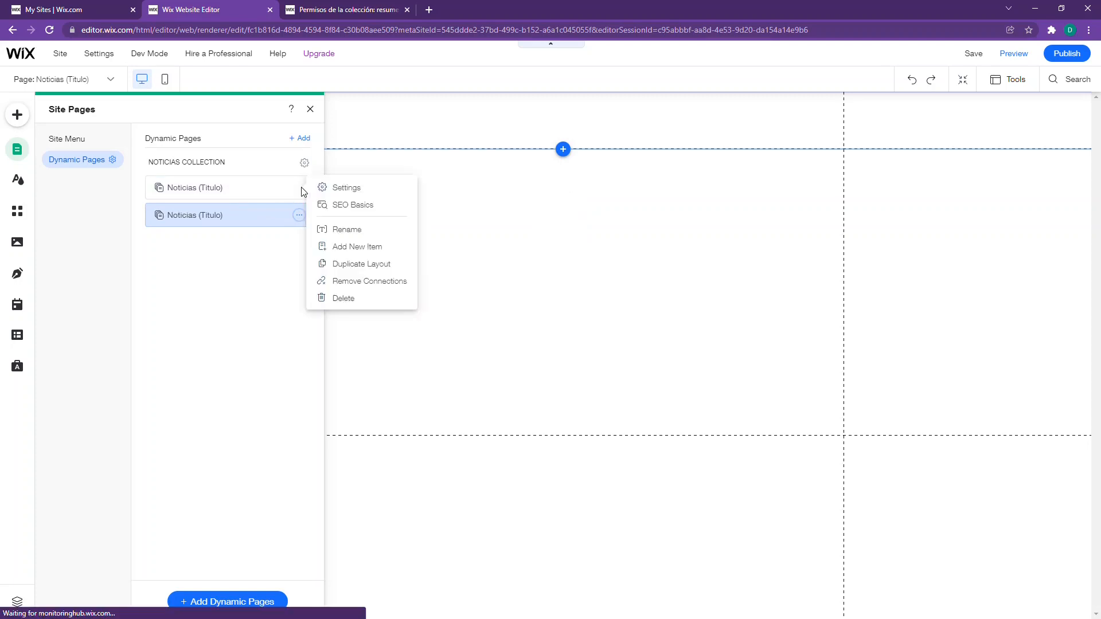
{"action": "left_click", "coordinate": [337, 189]}
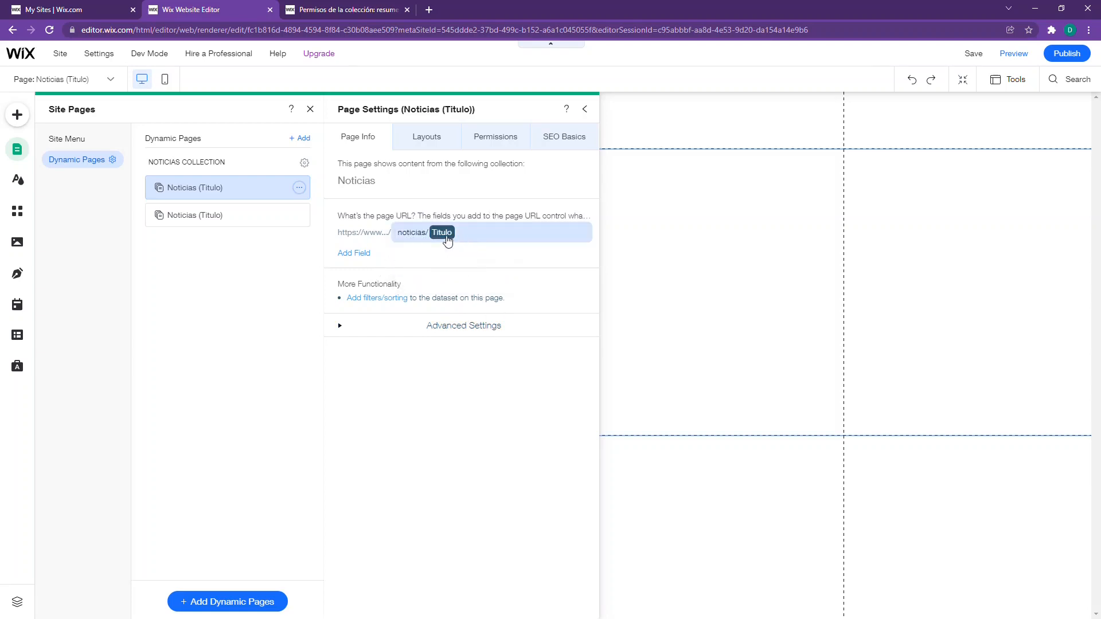
{"action": "left_click", "coordinate": [447, 234]}
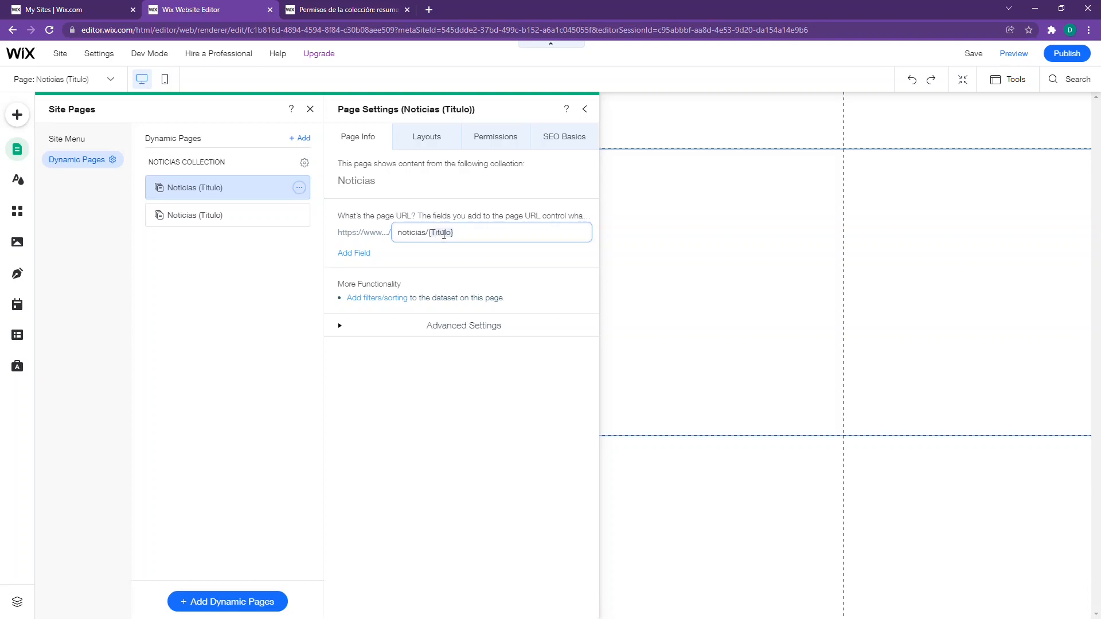
{"action": "left_click", "coordinate": [471, 254]}
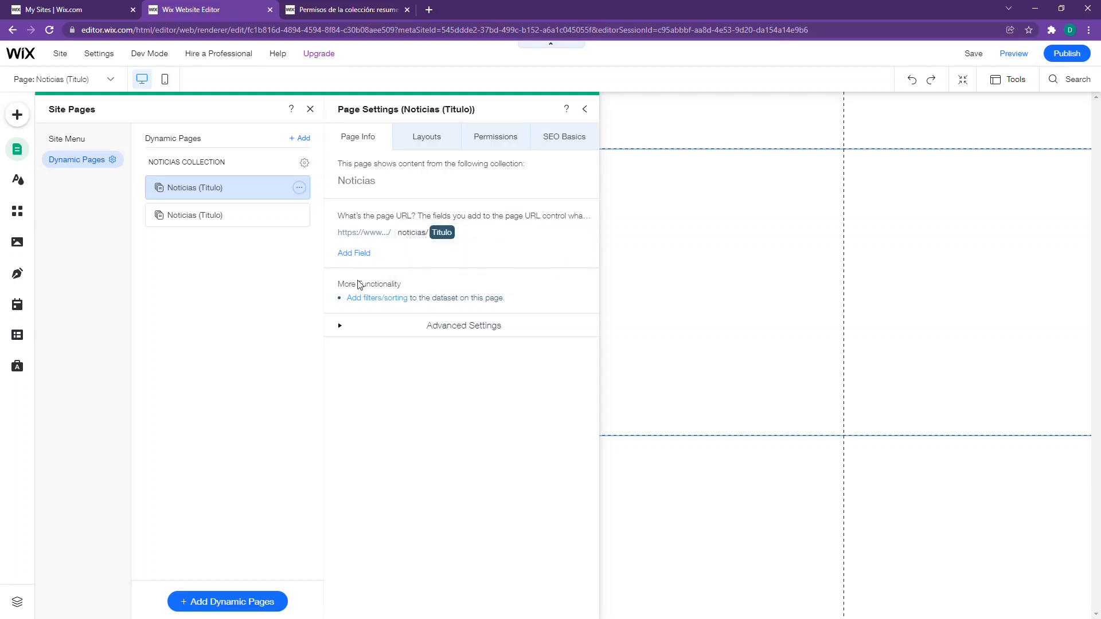
- Set the second Noticias dynamic page's URL to noticias, removing the -1 suffix and the Titulo field
{"action": "left_click", "coordinate": [298, 217]}
{"action": "left_click", "coordinate": [337, 217]}
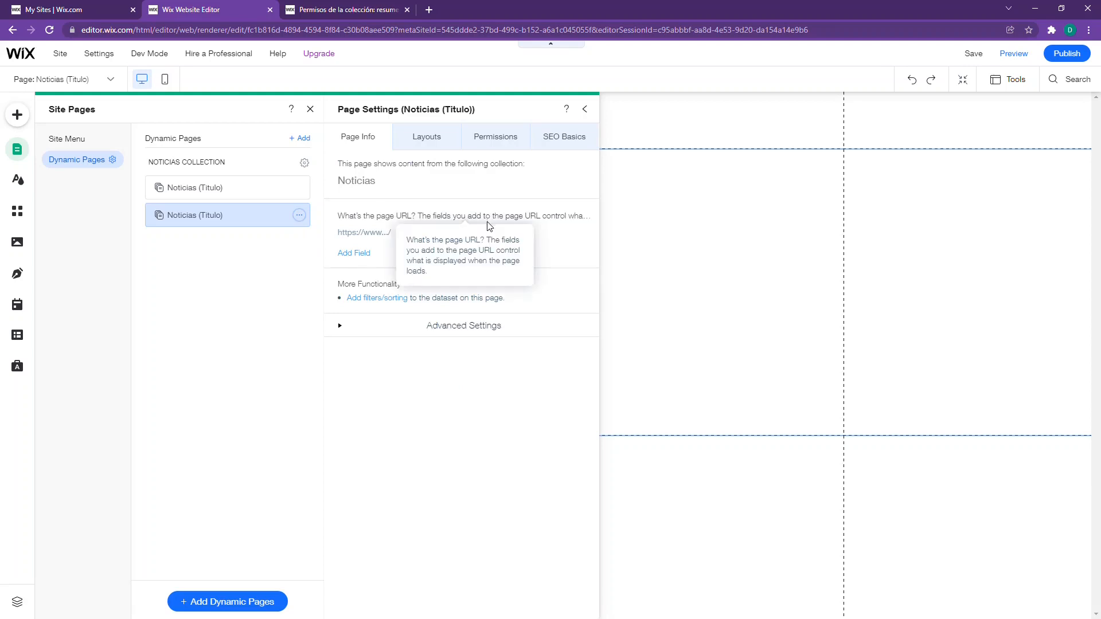
{"action": "left_click", "coordinate": [488, 229]}
{"action": "left_click", "coordinate": [485, 232]}
{"action": "key", "text": "BackSpace"}
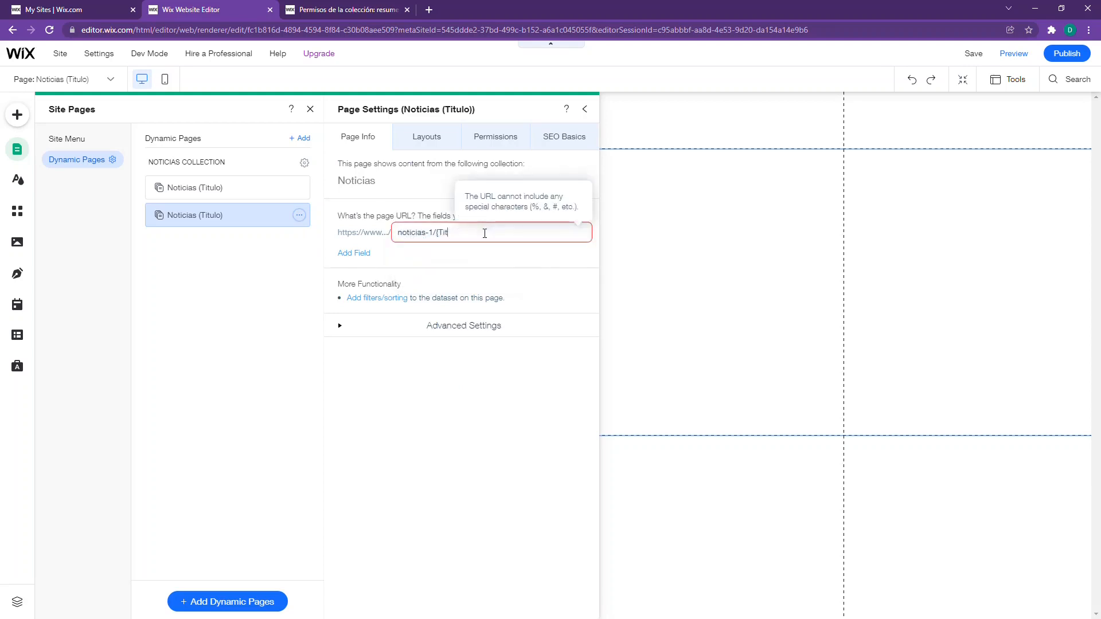
{"action": "key", "text": "BackSpace"}
{"action": "key", "text": "BackSpace"}
{"action": "key", "text": "BackSpace"}
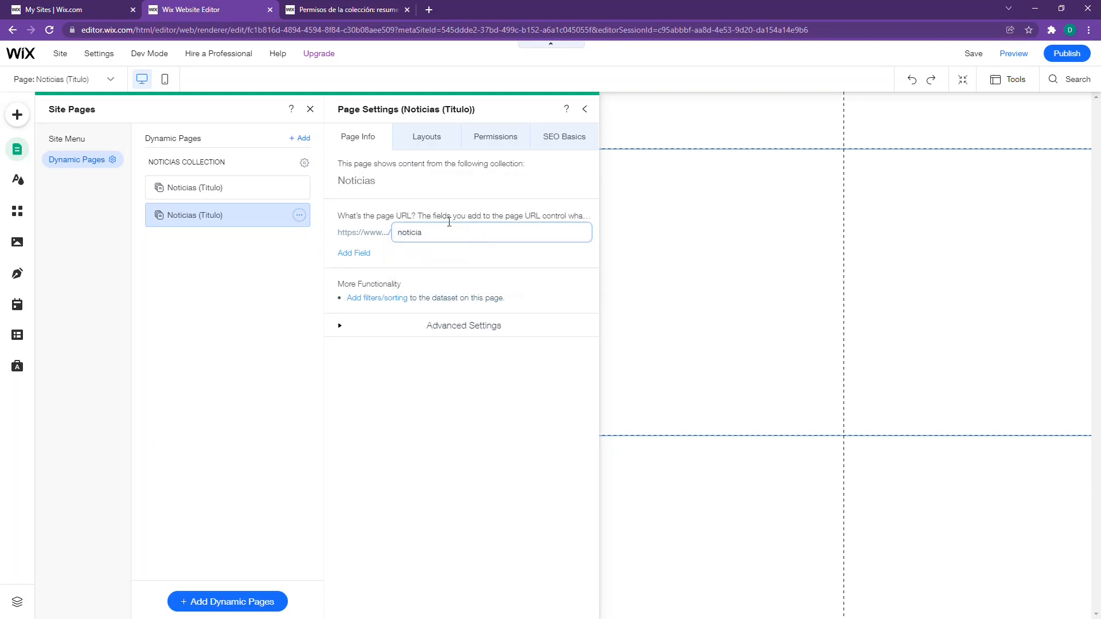
{"action": "left_click", "coordinate": [445, 272]}
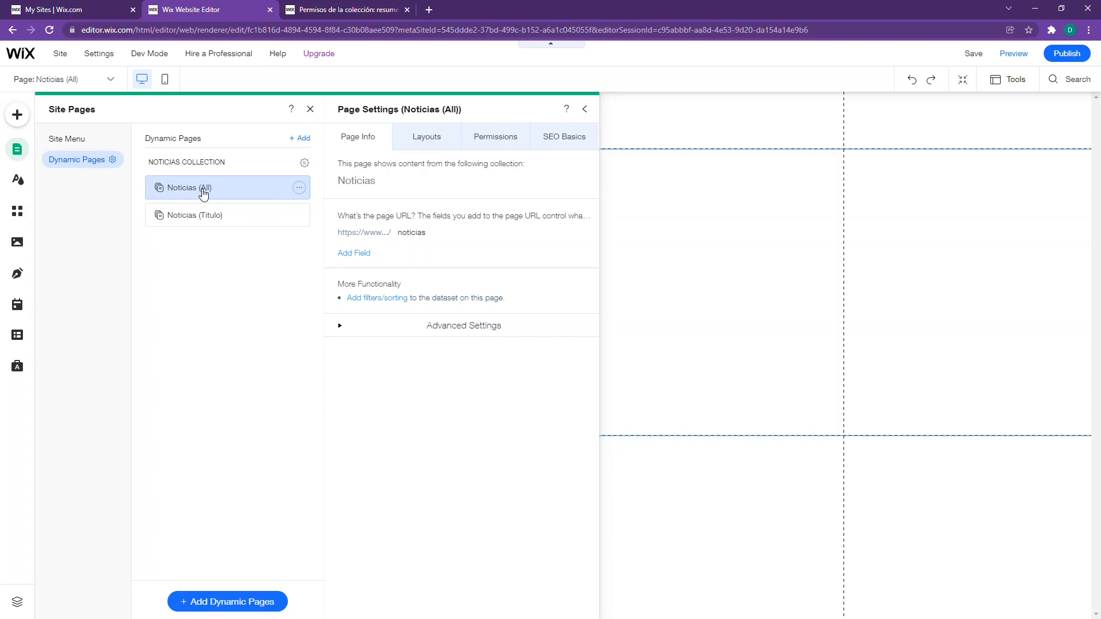
- Compare the URLs of the Noticias (All) and Noticias (Titulo) pages, ending on the Noticias (Titulo) page
{"action": "left_click", "coordinate": [233, 223]}
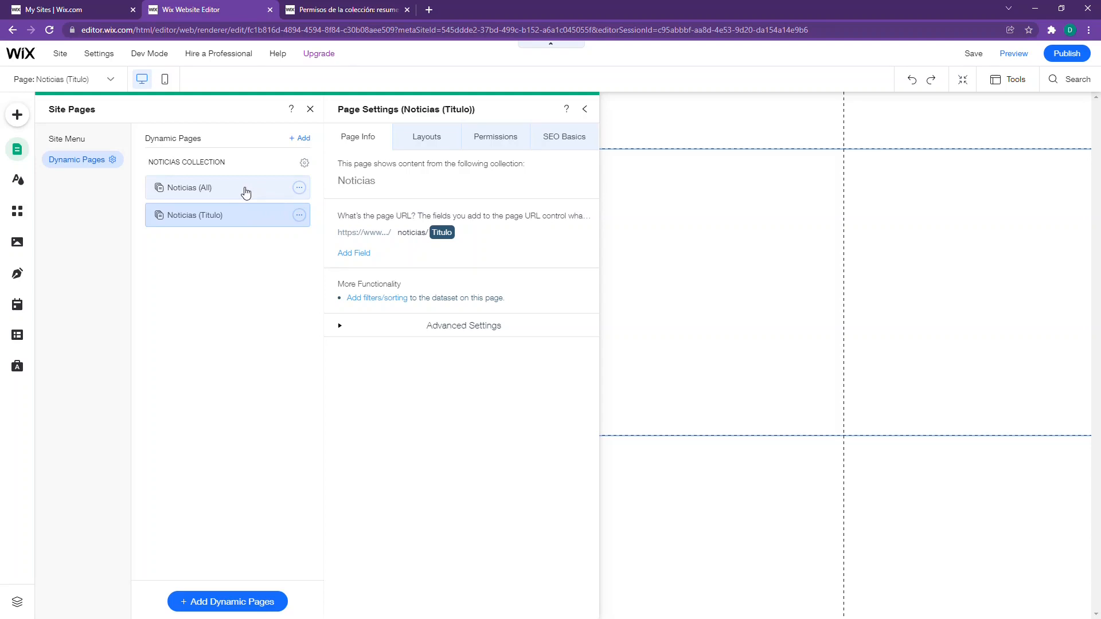
{"action": "left_click", "coordinate": [244, 195]}
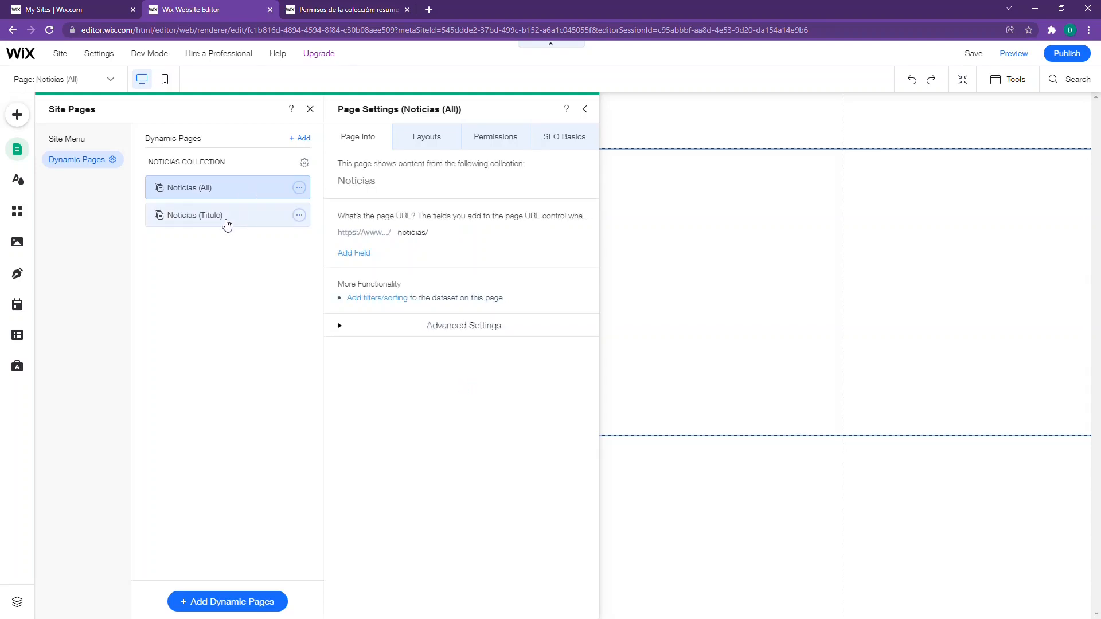
{"action": "left_click", "coordinate": [281, 209]}
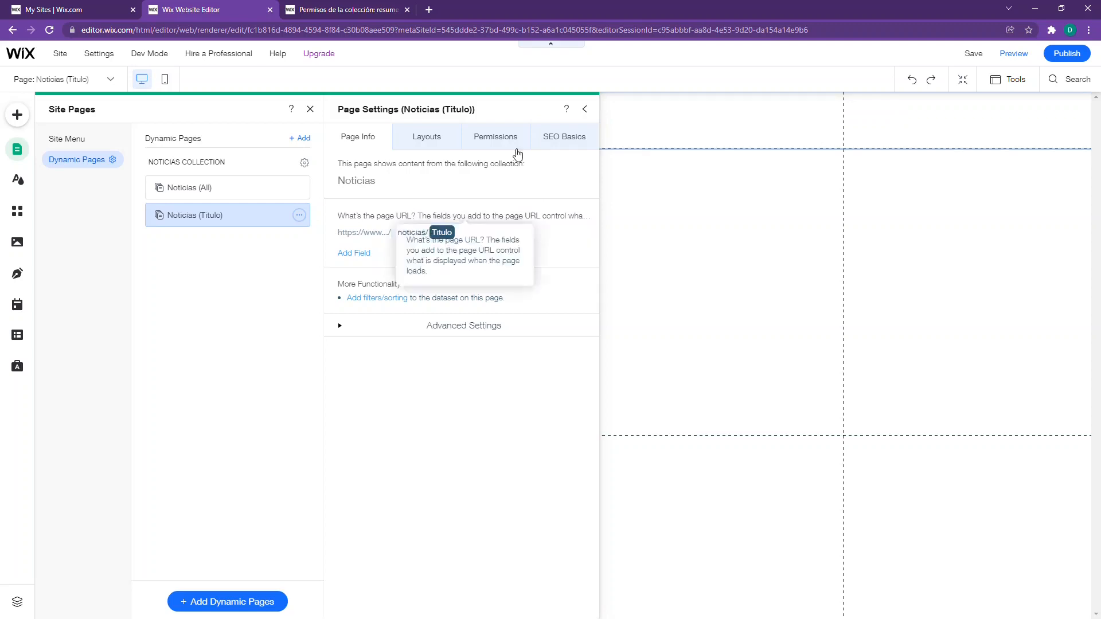
- Close the page settings and site pages, and move the Noticias item dataset outside the page's left gridline
{"action": "left_click", "coordinate": [584, 111]}
{"action": "left_click", "coordinate": [304, 110]}
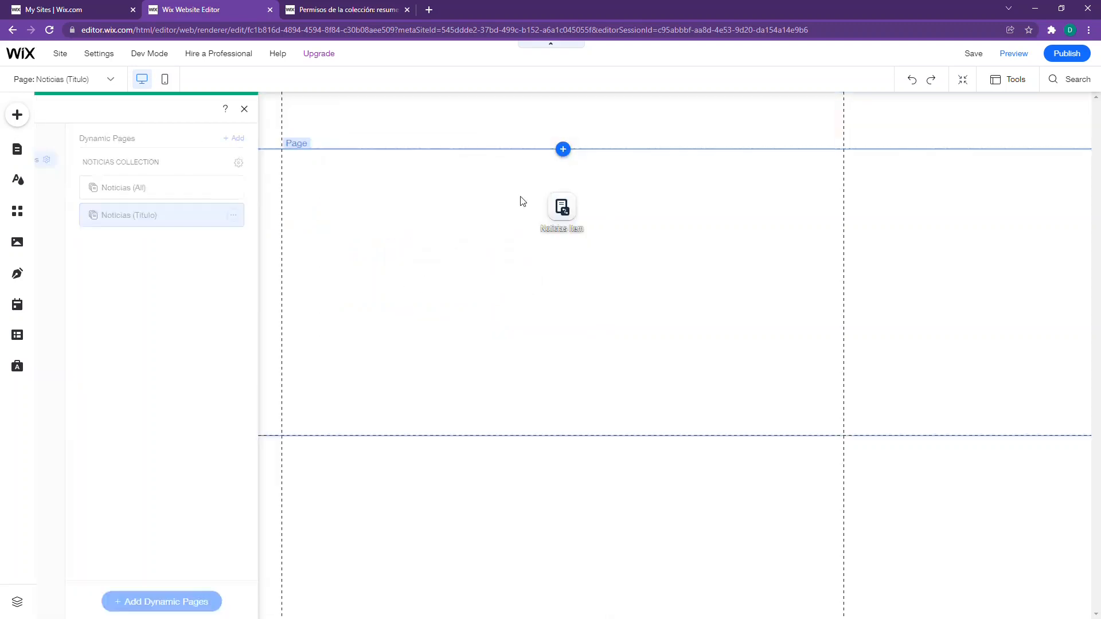
{"action": "left_click", "coordinate": [563, 210]}
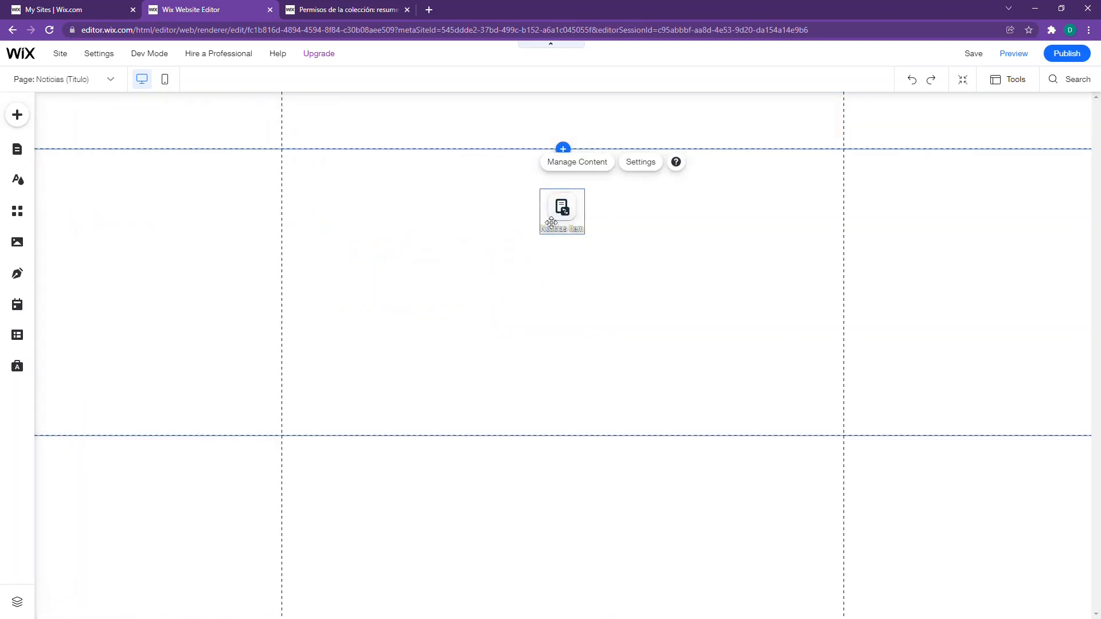
{"action": "left_click_drag", "start_coordinate": [561, 210], "coordinate": [197, 214]}
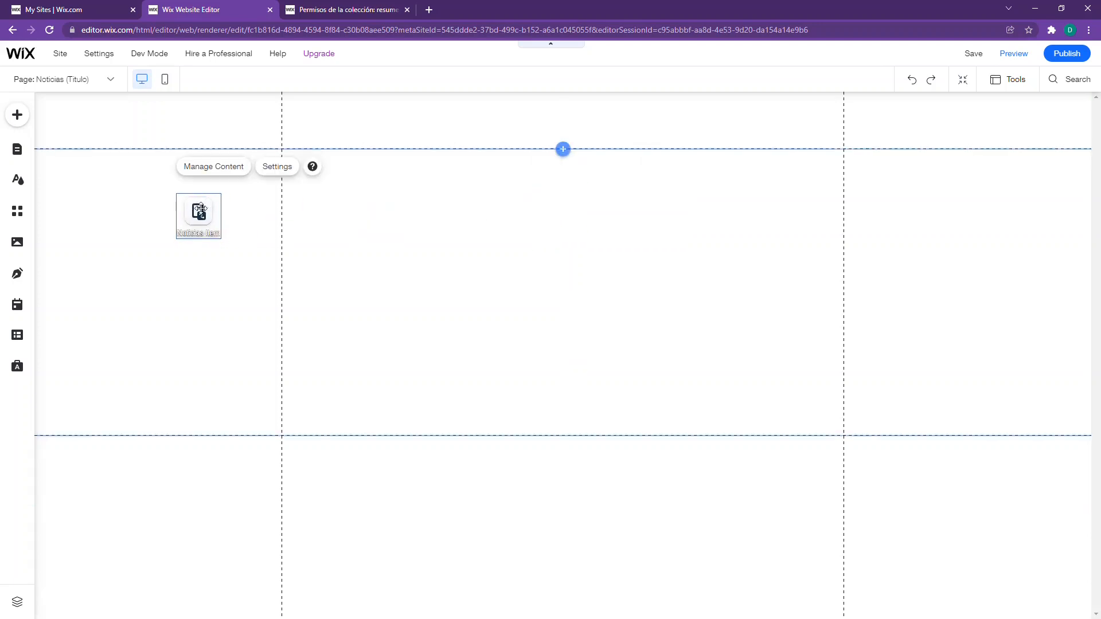
- Open the dynamic page dataset's settings and read how it selects items from the Noticias collection
{"action": "left_click", "coordinate": [277, 167]}
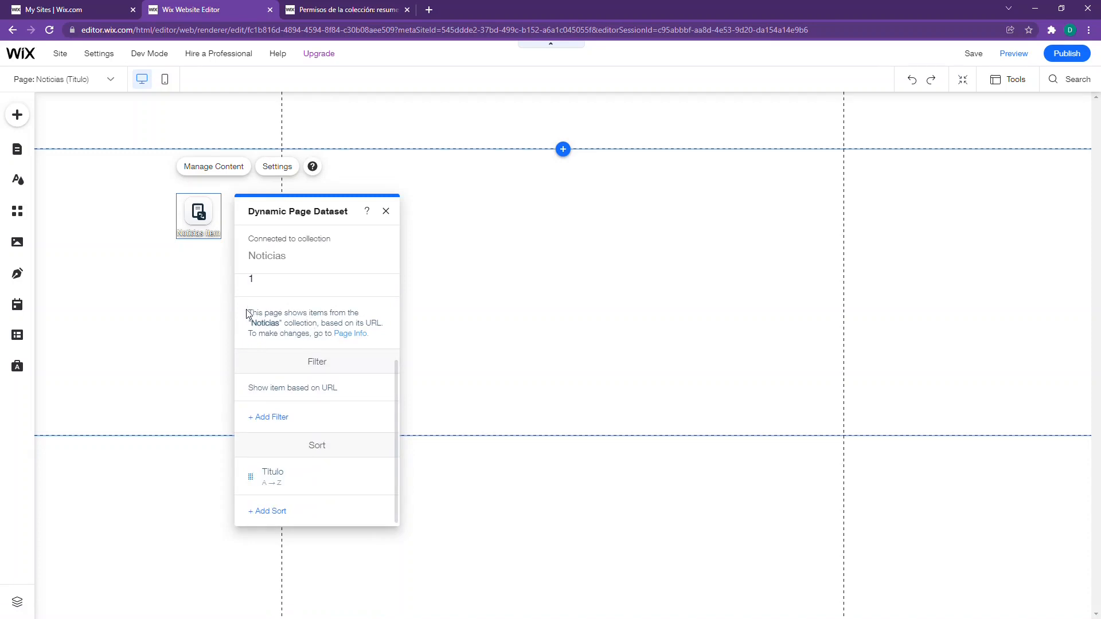
{"action": "left_click_drag", "start_coordinate": [247, 314], "coordinate": [301, 317]}
{"action": "left_click", "coordinate": [264, 321]}
{"action": "left_click_drag", "start_coordinate": [334, 323], "coordinate": [368, 322]}
{"action": "left_click", "coordinate": [380, 321]}
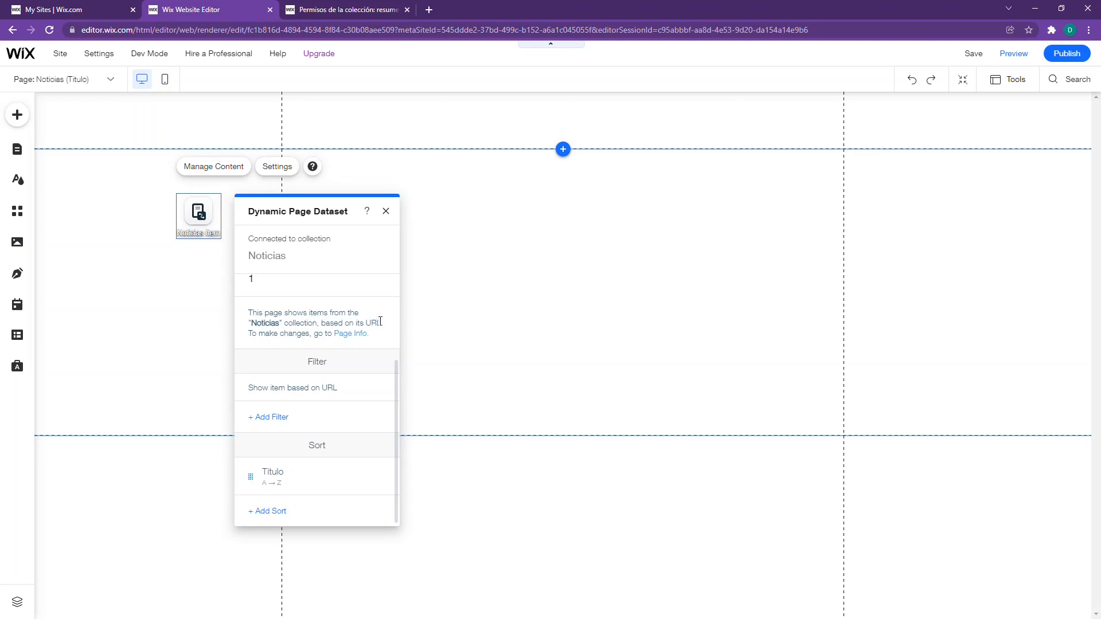
- Open the Noticias collection from the page dataset and add a first item with the Titulo "noticias 1"
{"action": "left_click", "coordinate": [208, 167]}
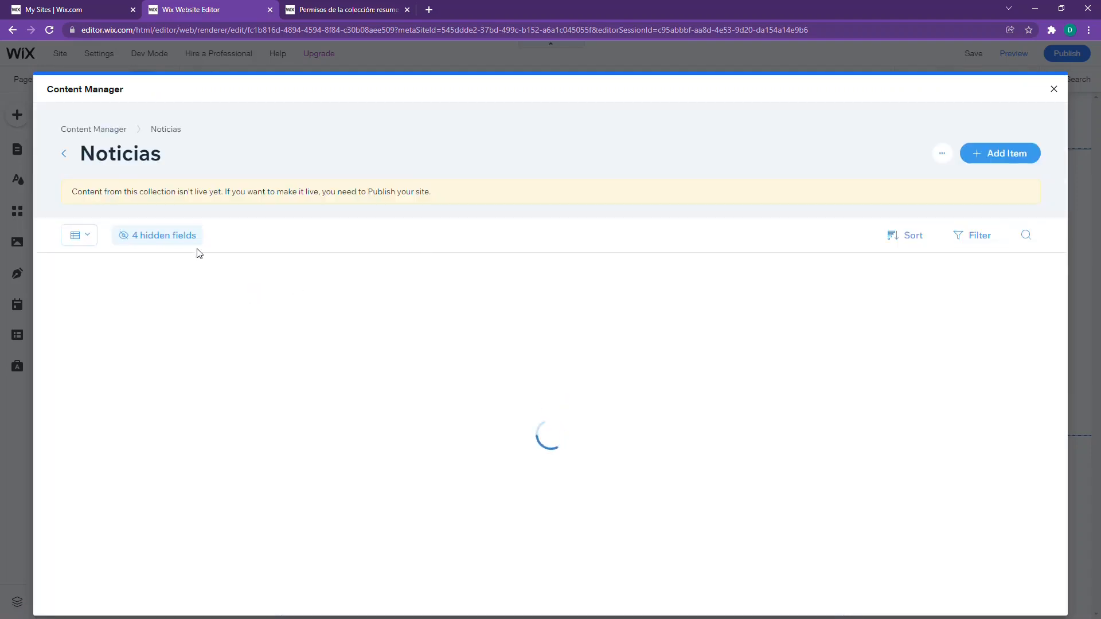
{"action": "left_click", "coordinate": [142, 286]}
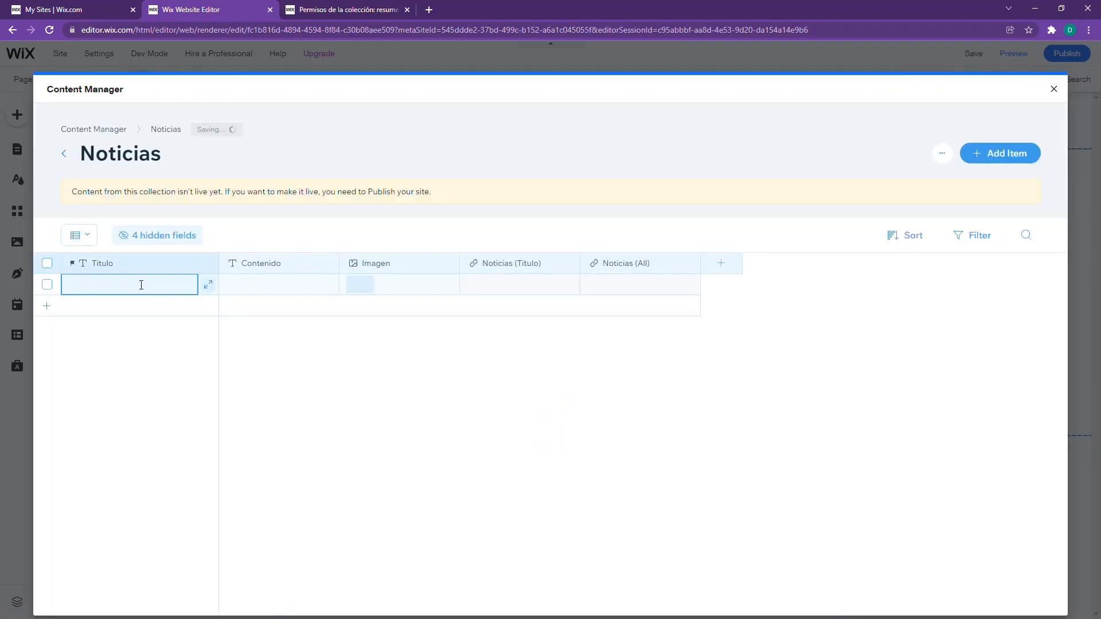
{"action": "type", "text": "noti"}
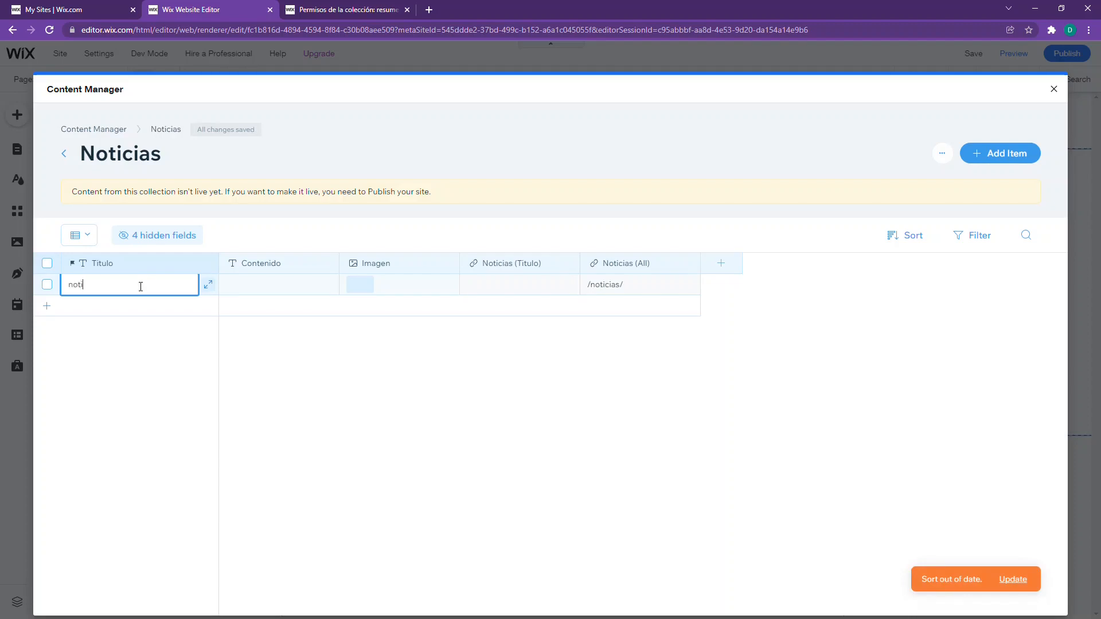
{"action": "type", "text": "cias 1"}
{"action": "key", "text": "Return"}
- Add a second item to the Noticias collection with the Titulo "noticias 2"
{"action": "left_click", "coordinate": [60, 307]}
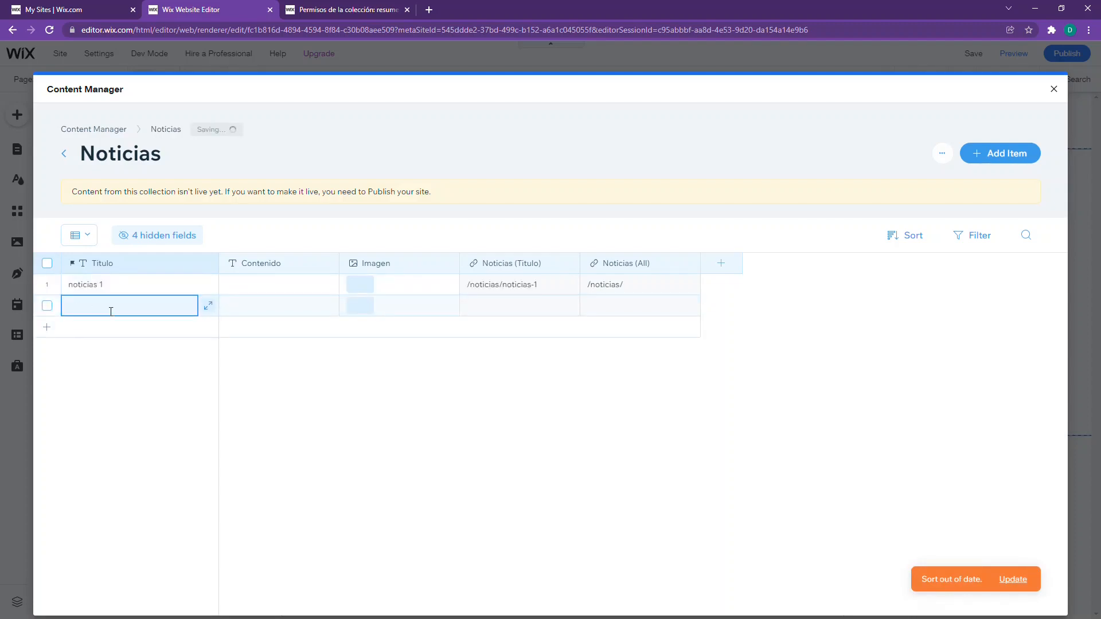
{"action": "type", "text": "noticias"}
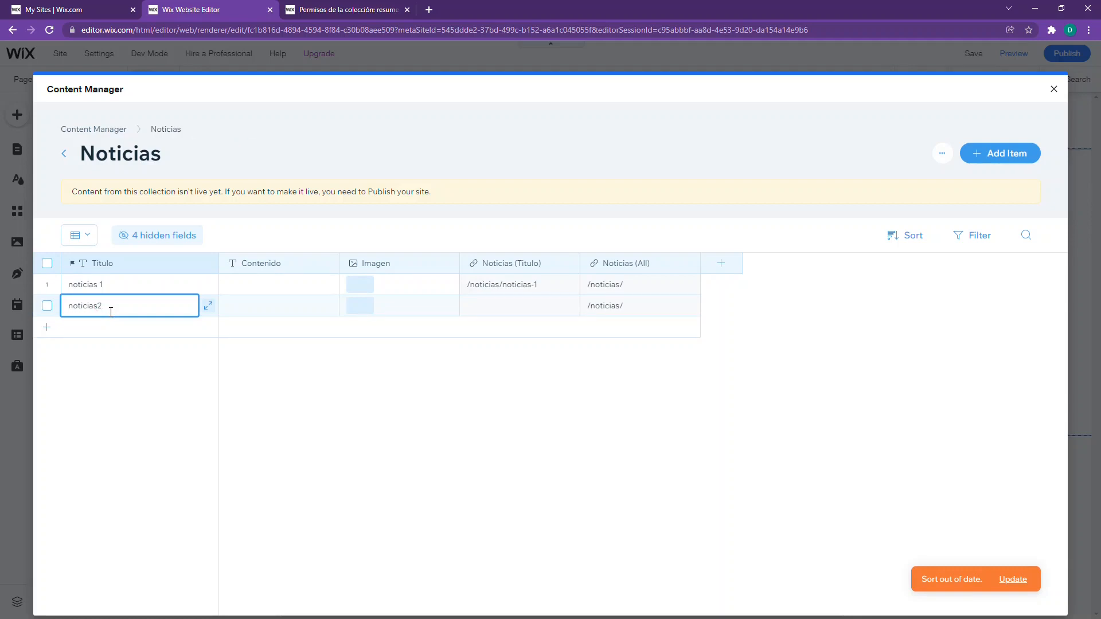
{"action": "type", "text": " 2"}
{"action": "key", "text": "Return"}
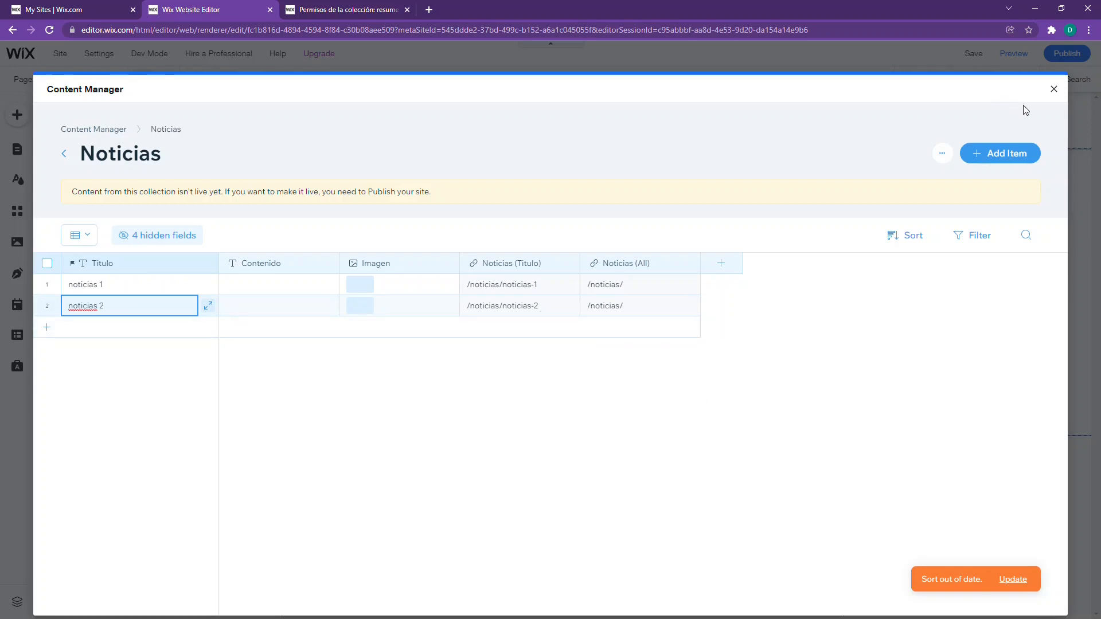
- Close the collection and dataset settings, and check how many items the Noticias (Titulo) dynamic page has
{"action": "left_click", "coordinate": [1054, 90]}
{"action": "left_click", "coordinate": [387, 211]}
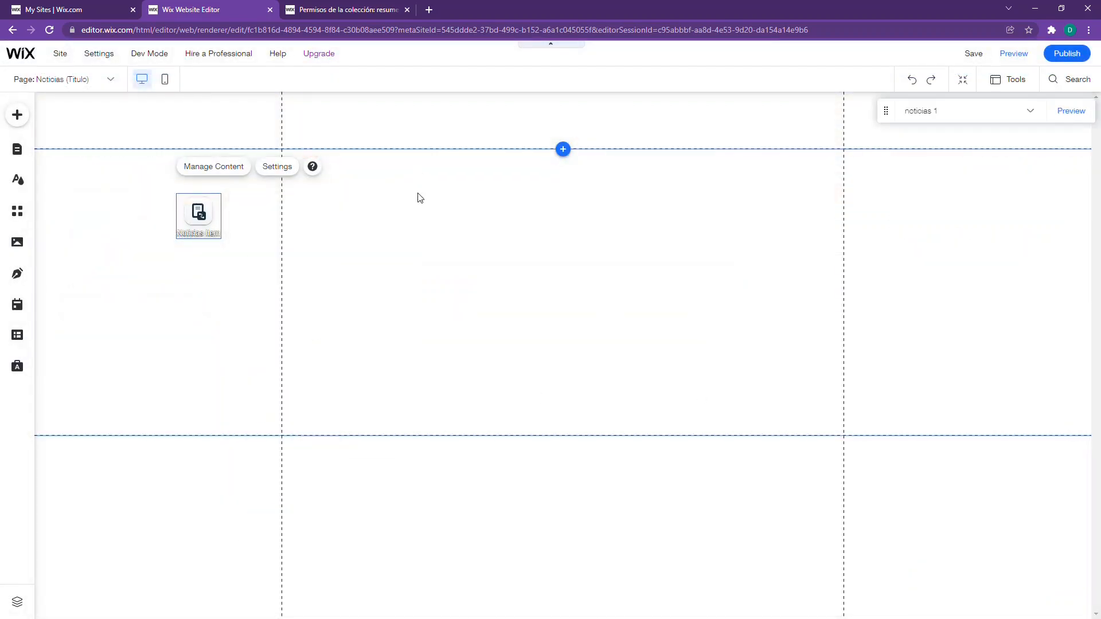
{"action": "left_click", "coordinate": [17, 150]}
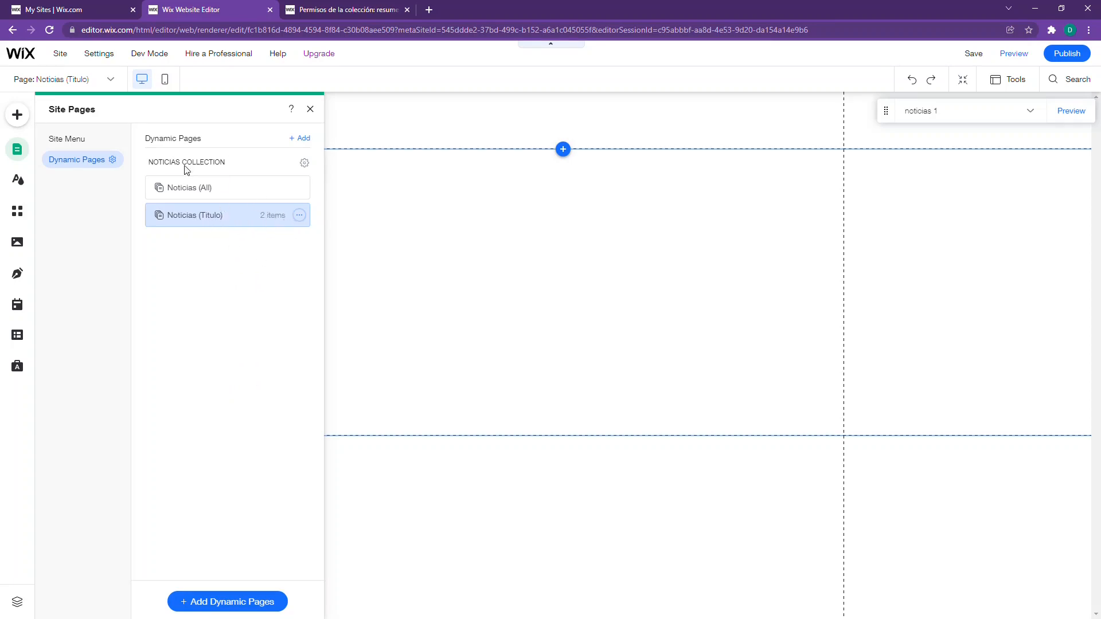
{"action": "left_click", "coordinate": [374, 215]}
- Add a third item with the duplicate Titulo "noticias 1" to the Noticias collection and close the collection
{"action": "left_click", "coordinate": [199, 217]}
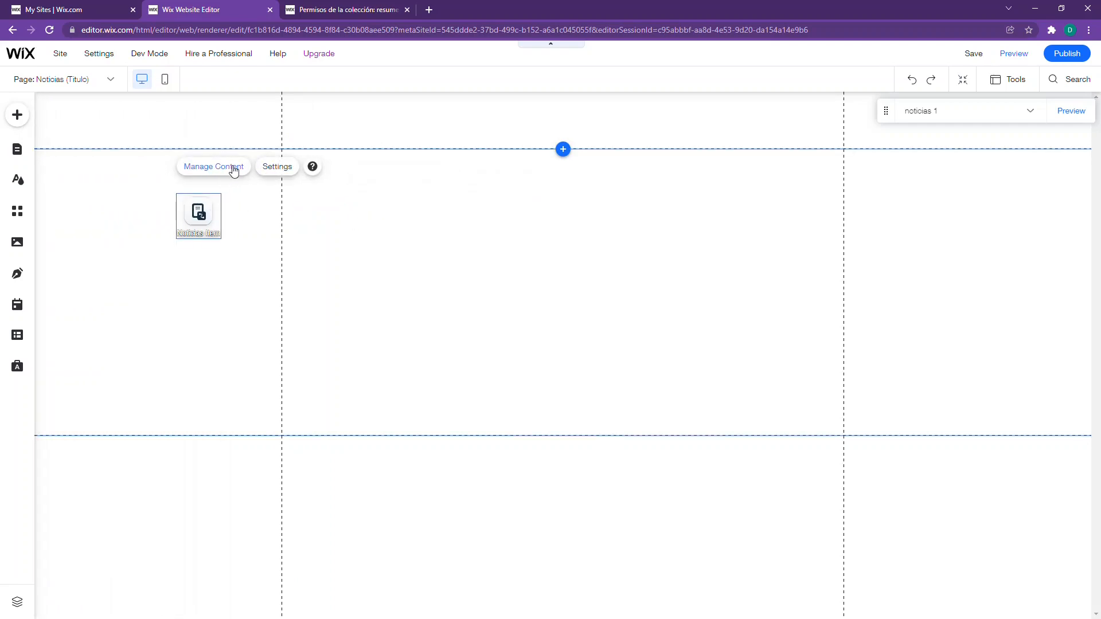
{"action": "left_click", "coordinate": [232, 171]}
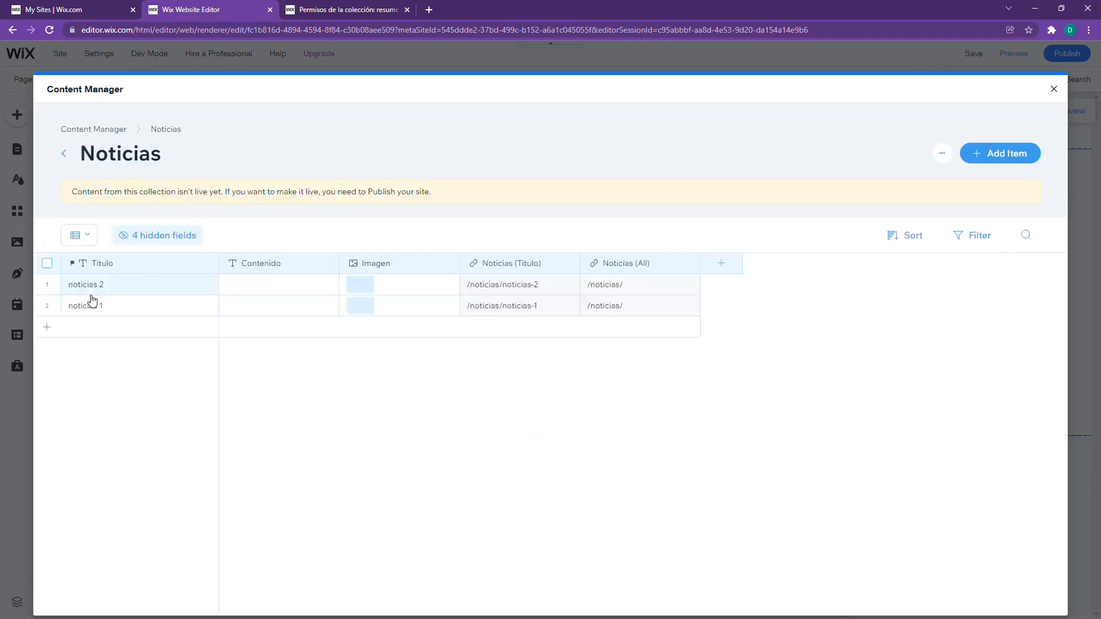
{"action": "left_click", "coordinate": [55, 330]}
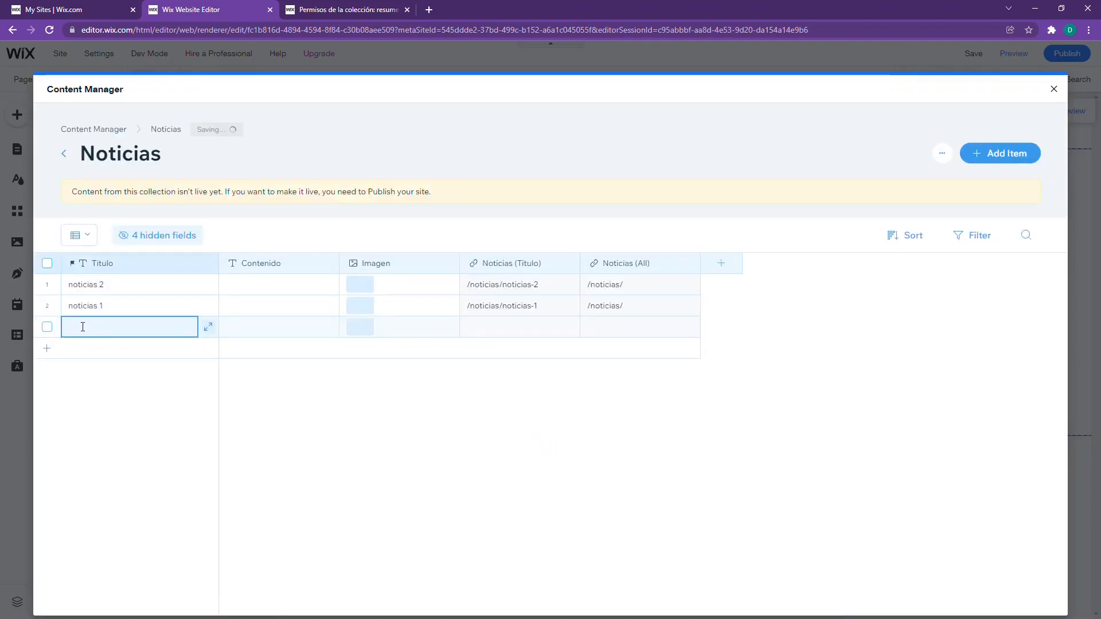
{"action": "type", "text": "noticias"}
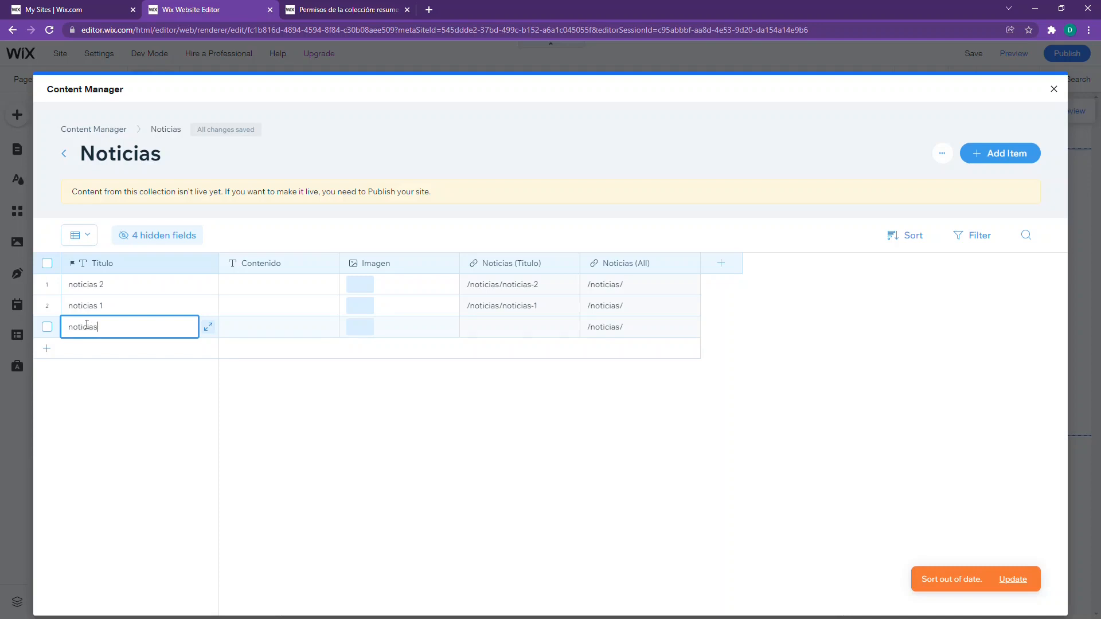
{"action": "type", "text": " 1"}
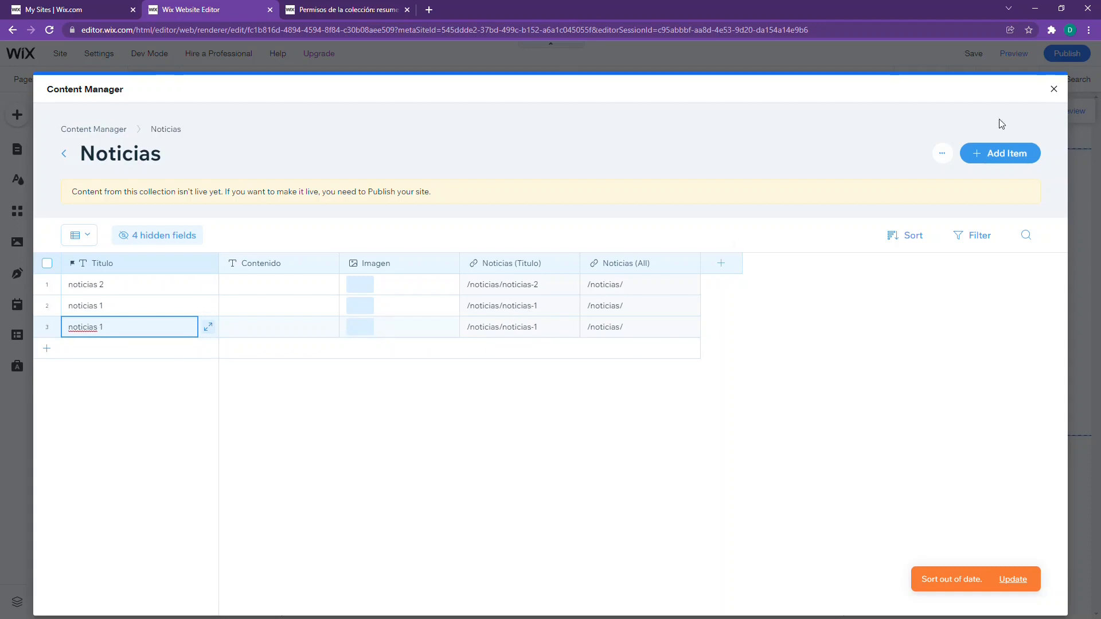
{"action": "left_click", "coordinate": [1054, 90]}
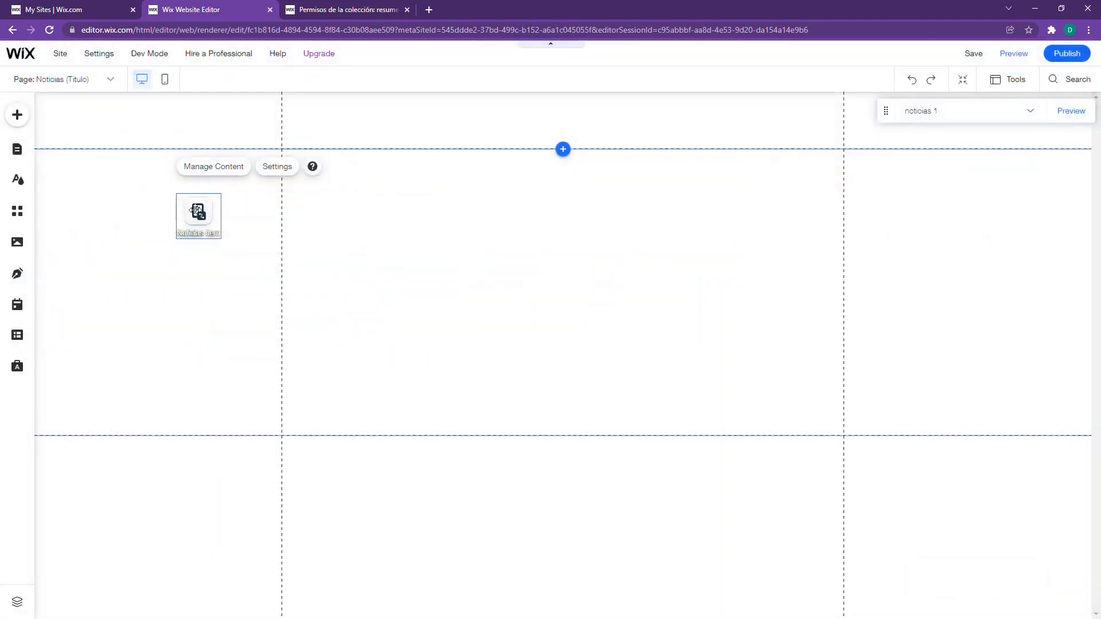
- Recheck the Noticias (Titulo) page's item count in the dynamic pages list, then close the list
{"action": "left_click", "coordinate": [213, 166]}
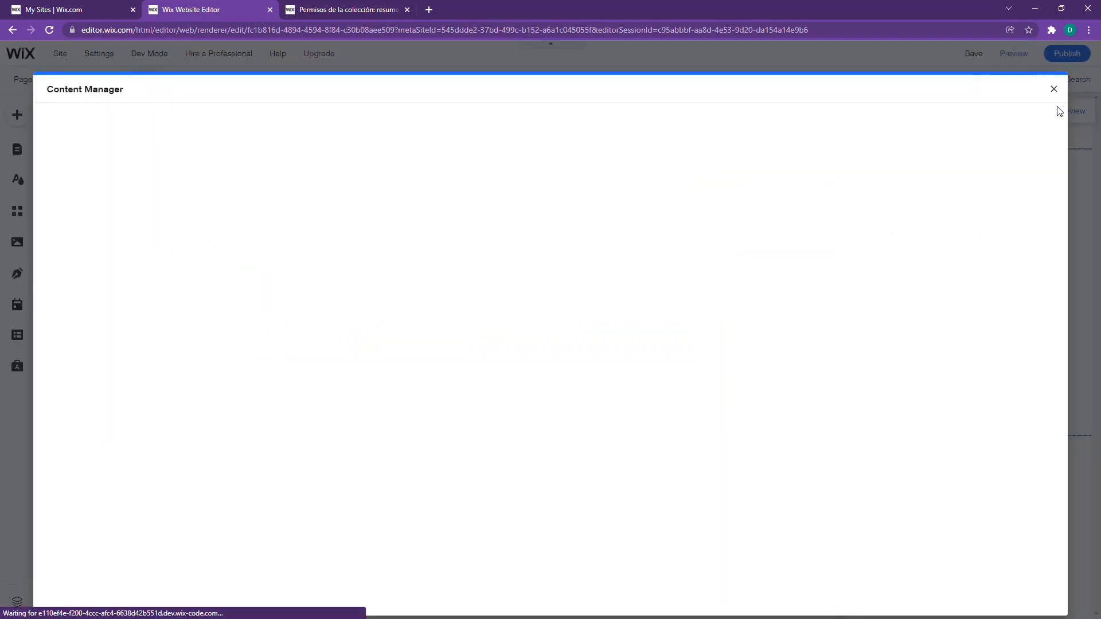
{"action": "left_click", "coordinate": [1054, 90]}
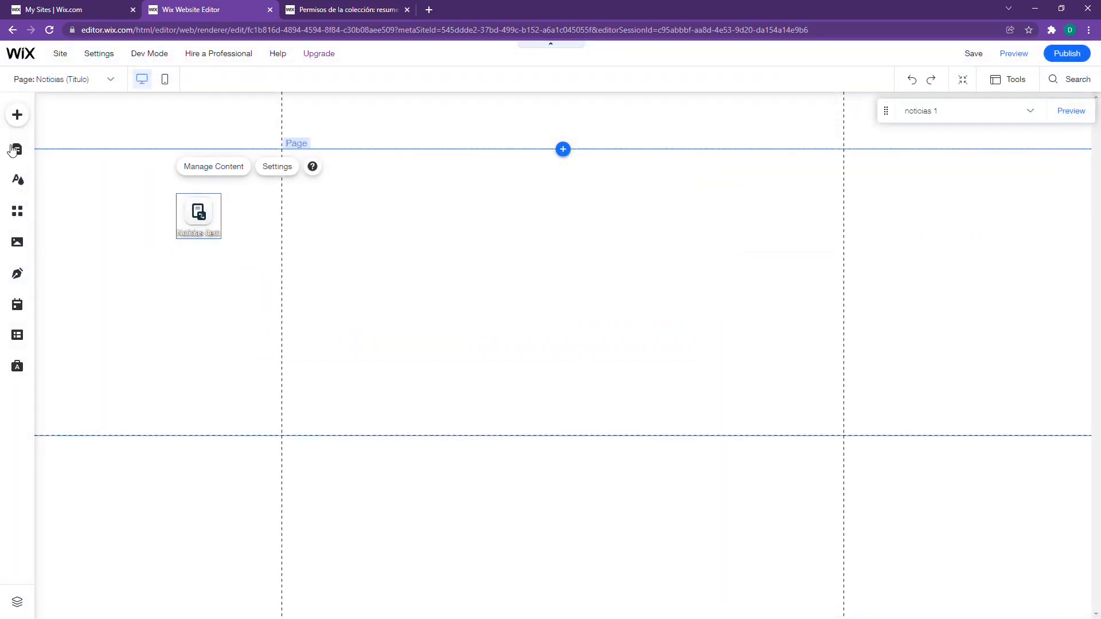
{"action": "left_click", "coordinate": [15, 149]}
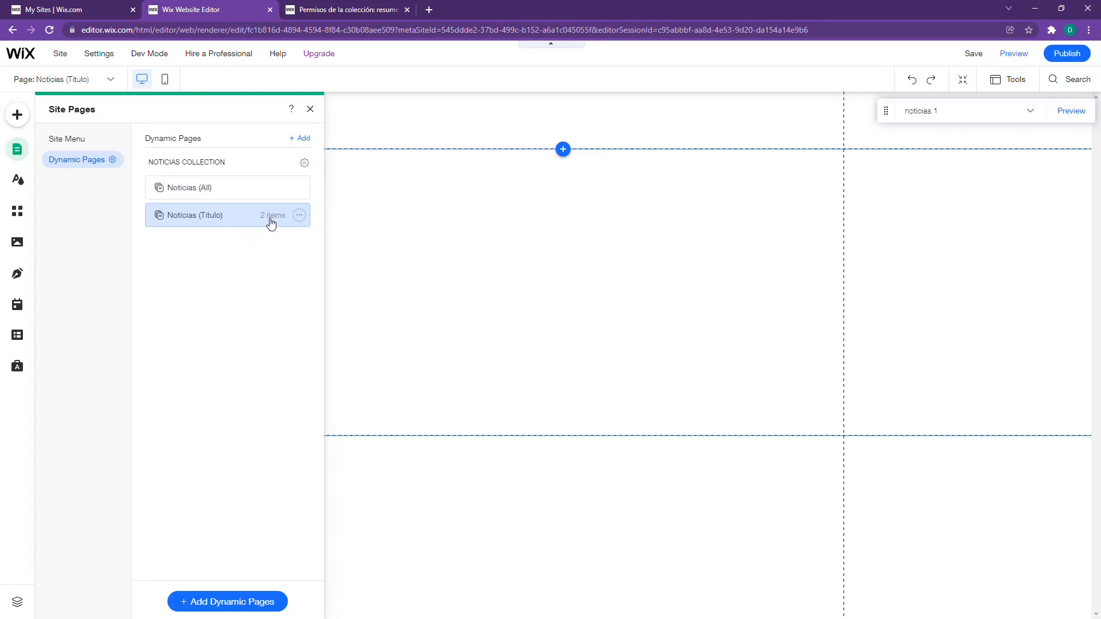
{"action": "left_click", "coordinate": [310, 109]}
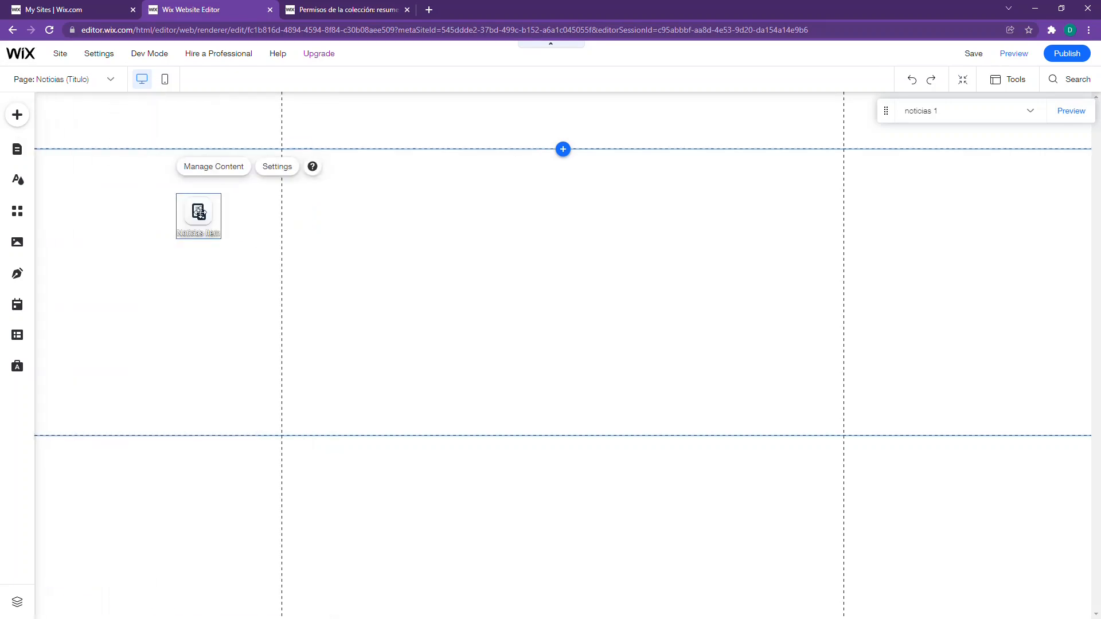
- Reopen the Noticias collection and delete the duplicate "noticias 1" item in the third row
{"action": "left_click", "coordinate": [216, 173]}
{"action": "left_click", "coordinate": [203, 207]}
{"action": "left_click", "coordinate": [214, 165]}
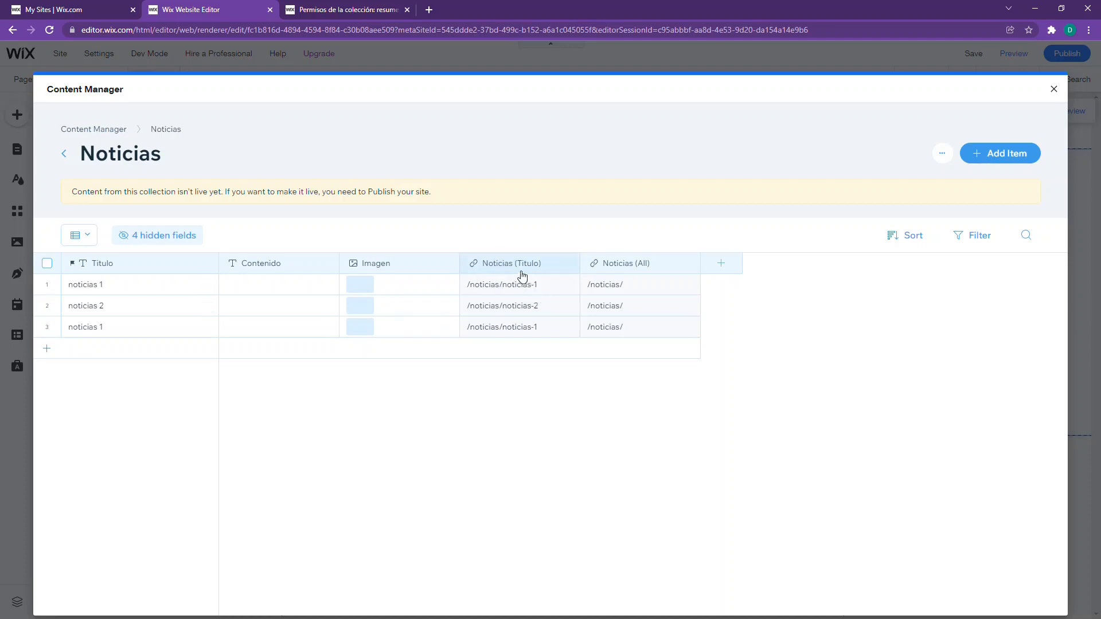
{"action": "left_click", "coordinate": [47, 326]}
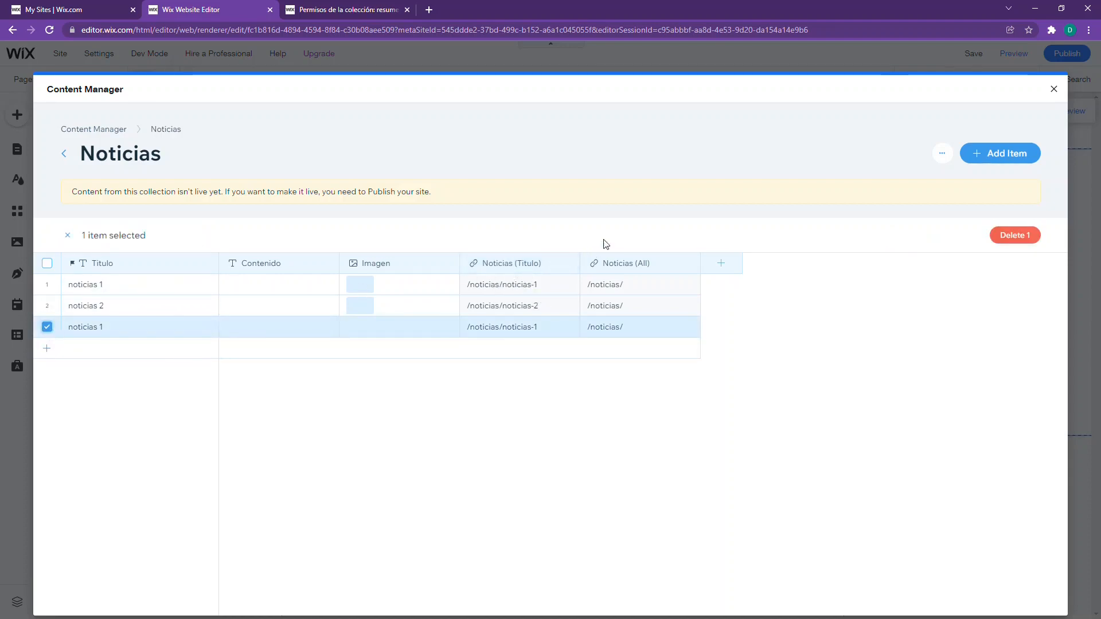
{"action": "left_click", "coordinate": [1011, 239]}
{"action": "left_click", "coordinate": [693, 392]}
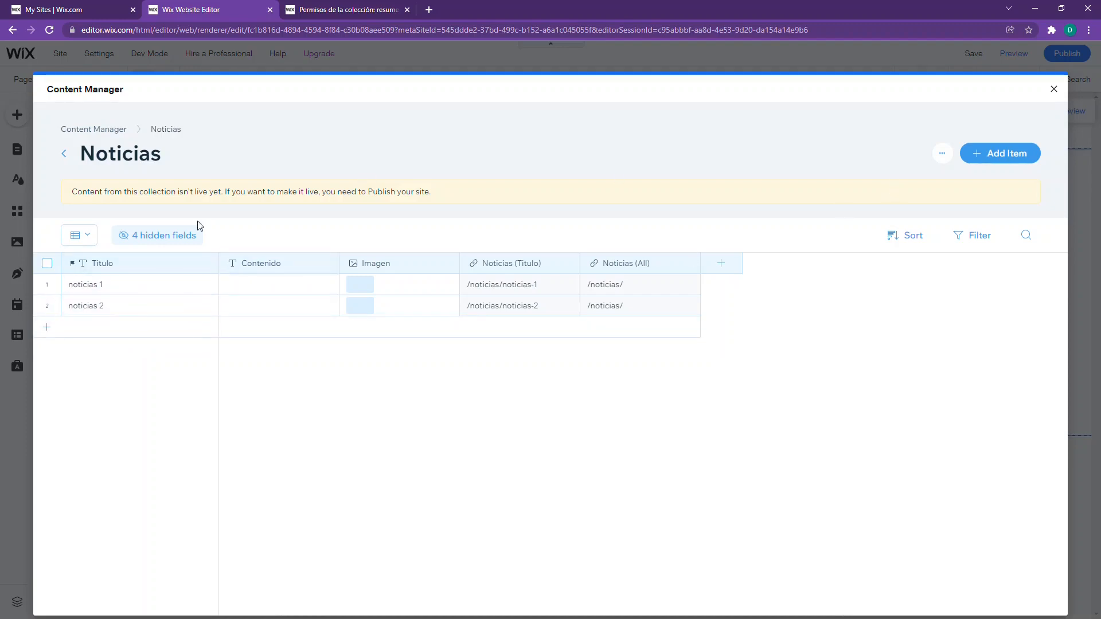
- Show the hidden ID system field in the Noticias collection table, then close the collection
{"action": "left_click", "coordinate": [155, 234]}
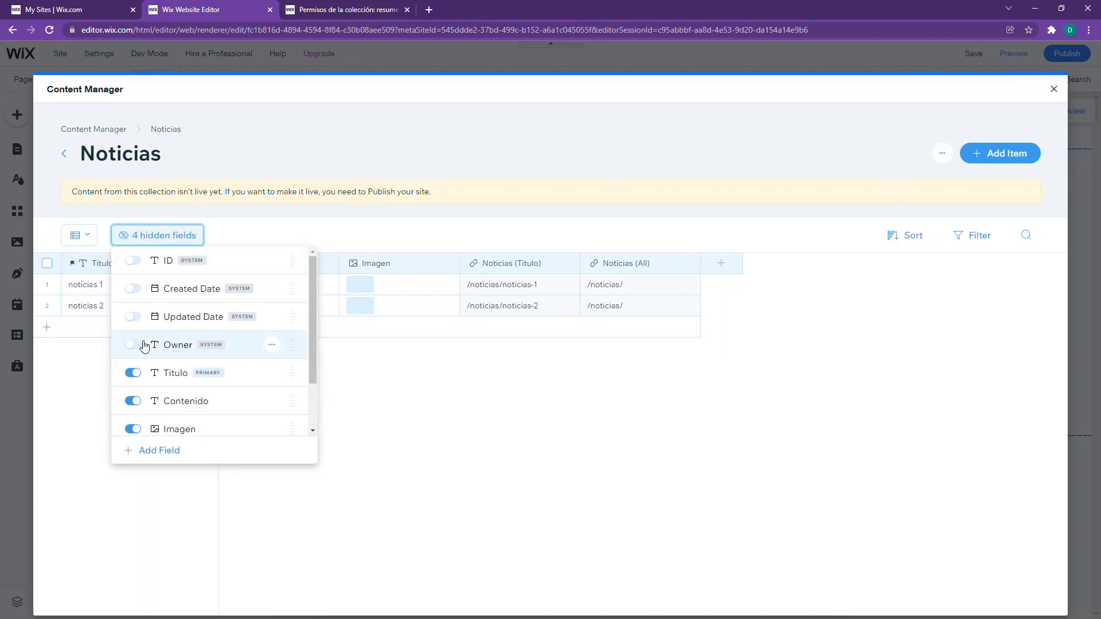
{"action": "left_click", "coordinate": [132, 261]}
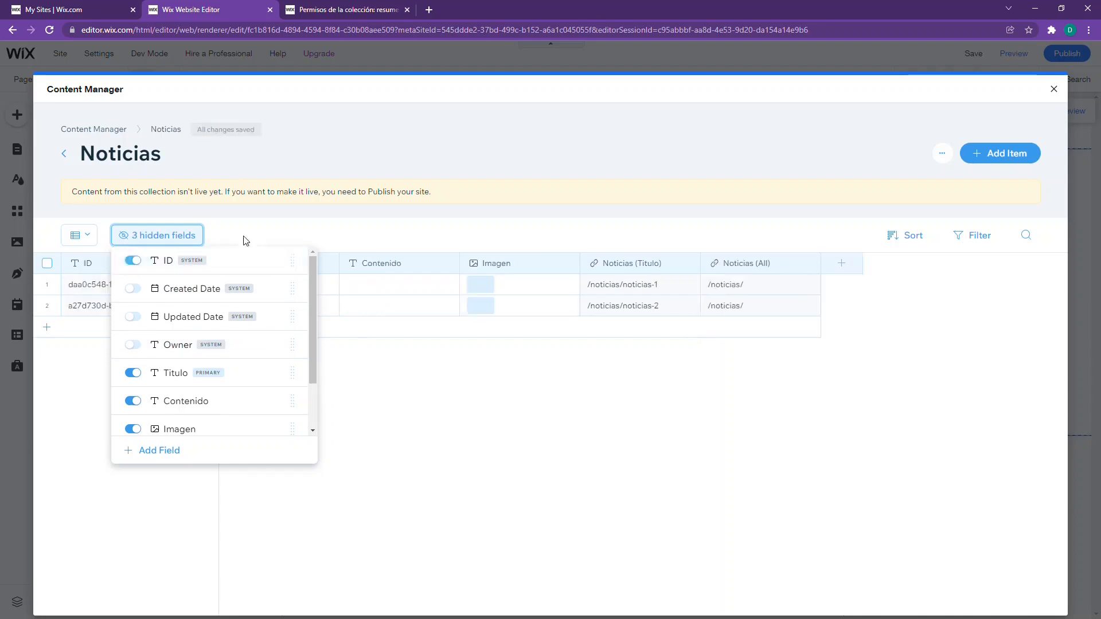
{"action": "left_click", "coordinate": [261, 234]}
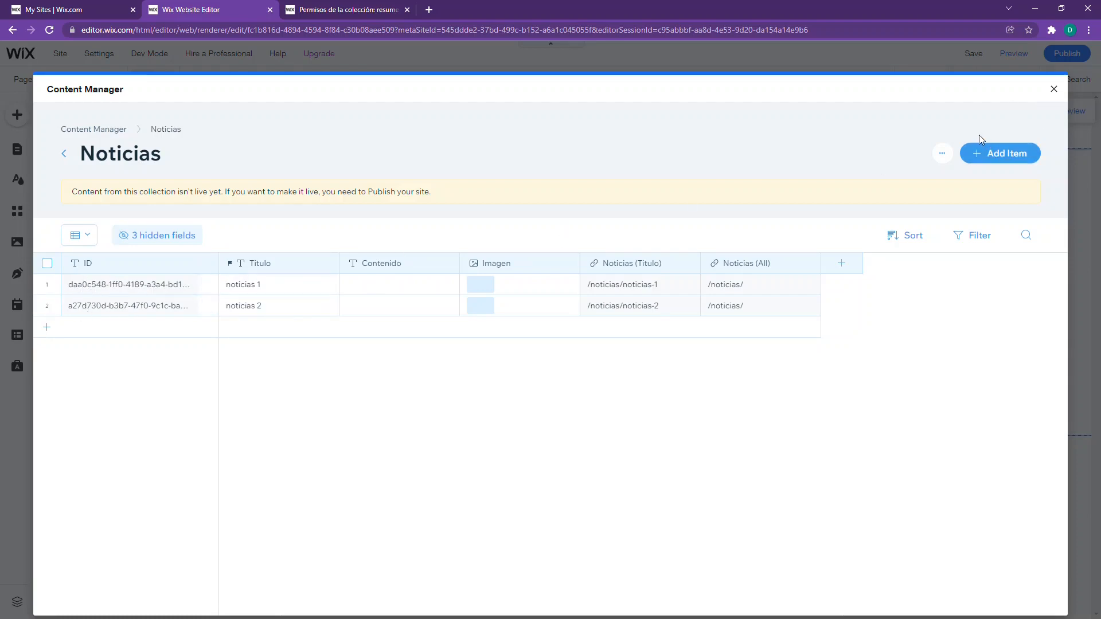
{"action": "left_click", "coordinate": [1053, 89]}
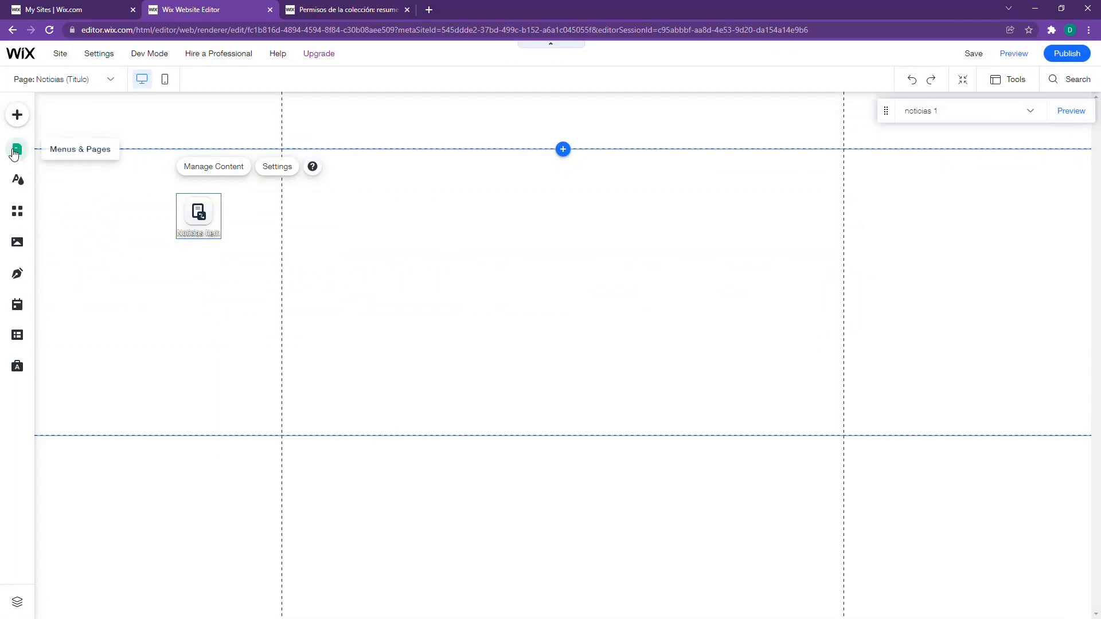
- Examine the Noticias (Titulo) page's URL and the fields that can be added to it, then close the page settings and site pages
{"action": "left_click", "coordinate": [17, 149]}
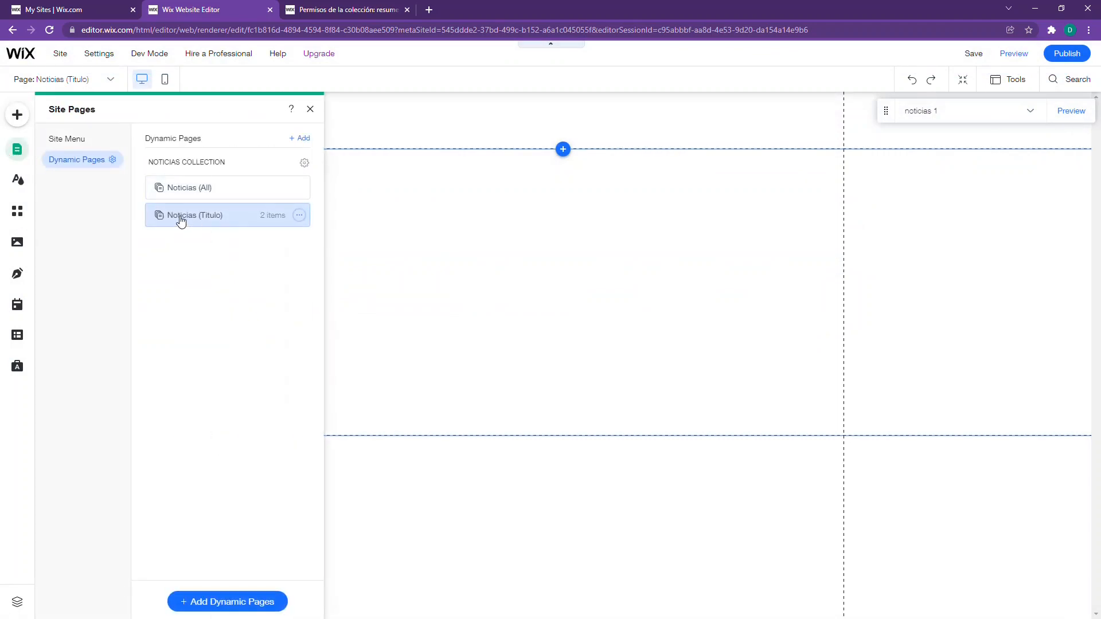
{"action": "left_click", "coordinate": [299, 215]}
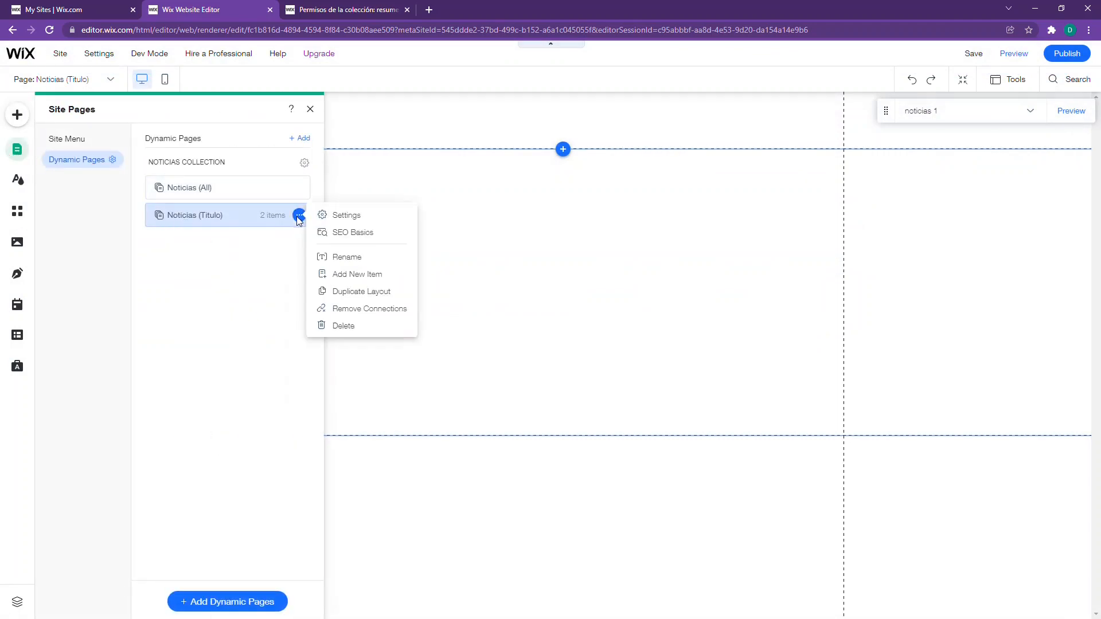
{"action": "left_click", "coordinate": [336, 216]}
{"action": "left_click", "coordinate": [466, 232]}
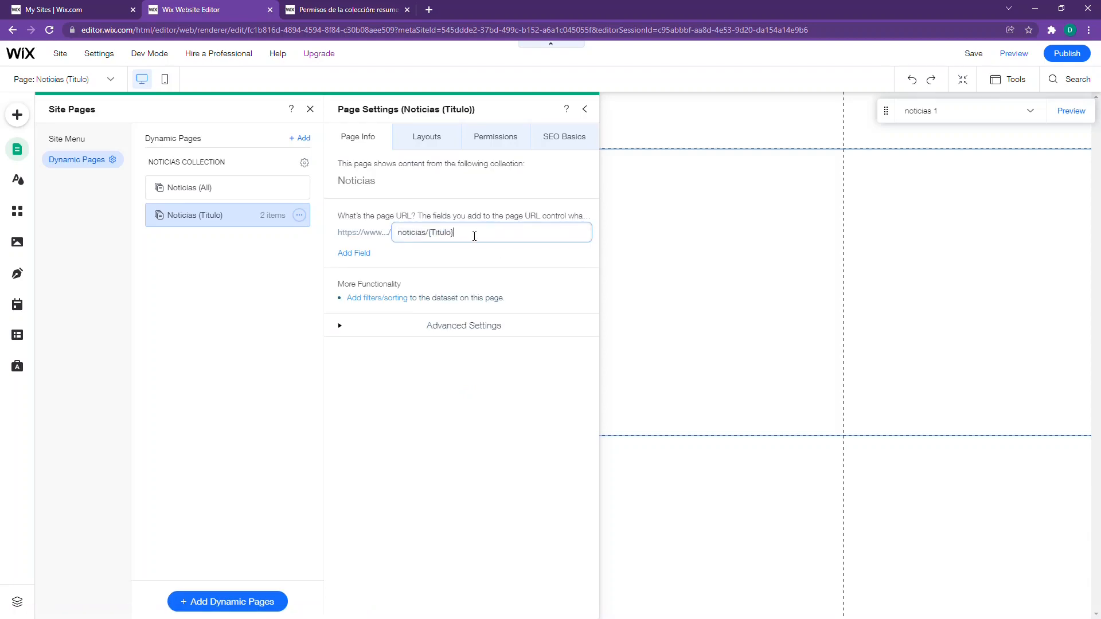
{"action": "left_click", "coordinate": [354, 253]}
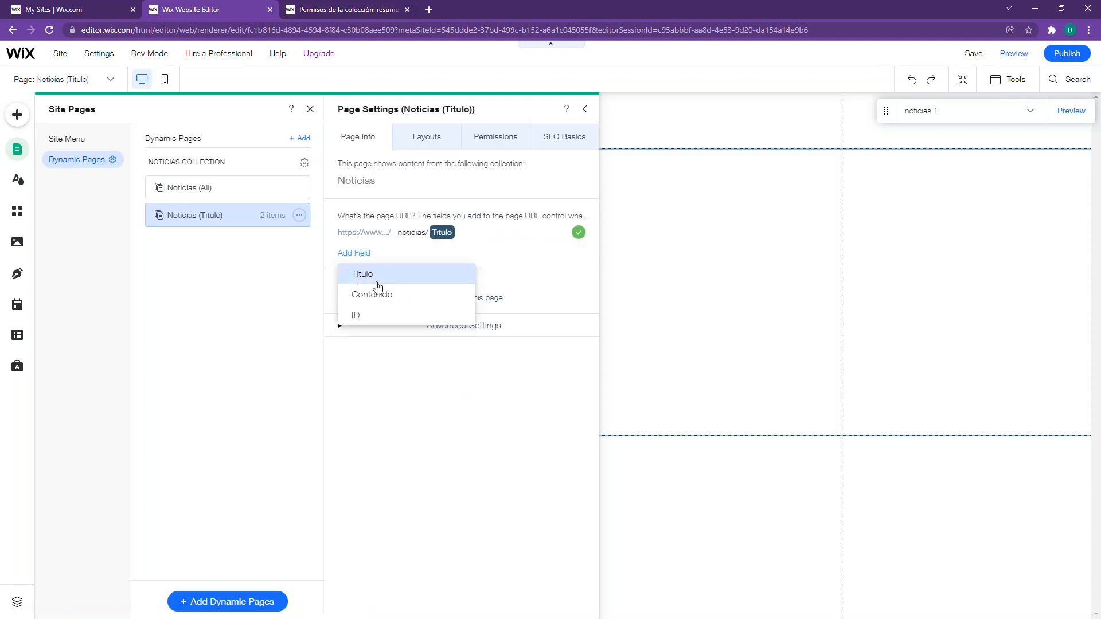
{"action": "left_click", "coordinate": [405, 349]}
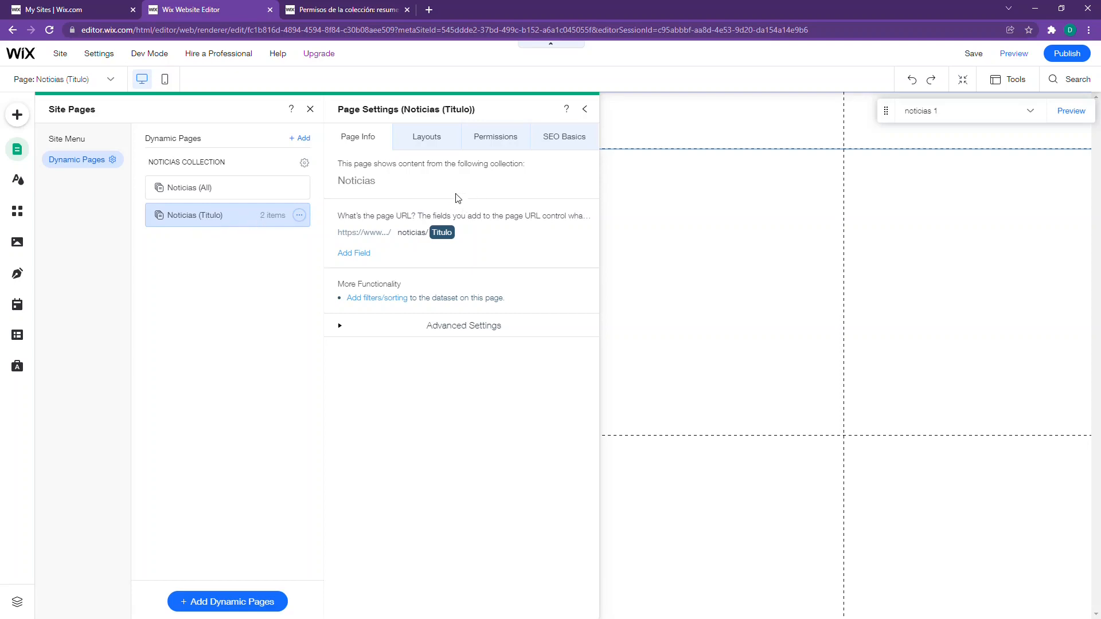
{"action": "left_click", "coordinate": [587, 111]}
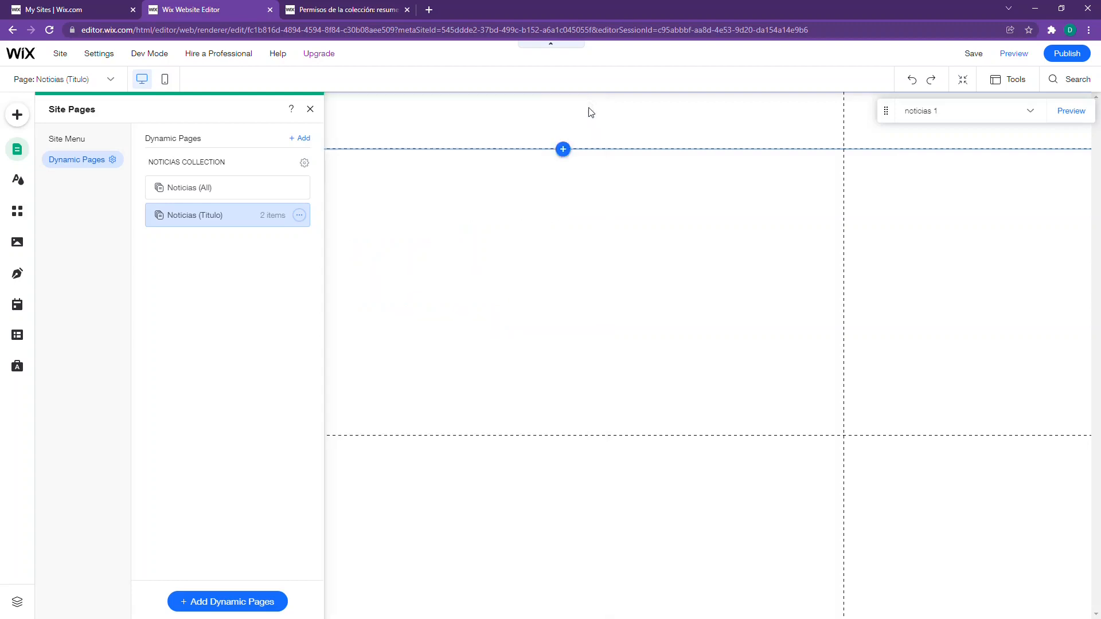
{"action": "left_click", "coordinate": [310, 110]}
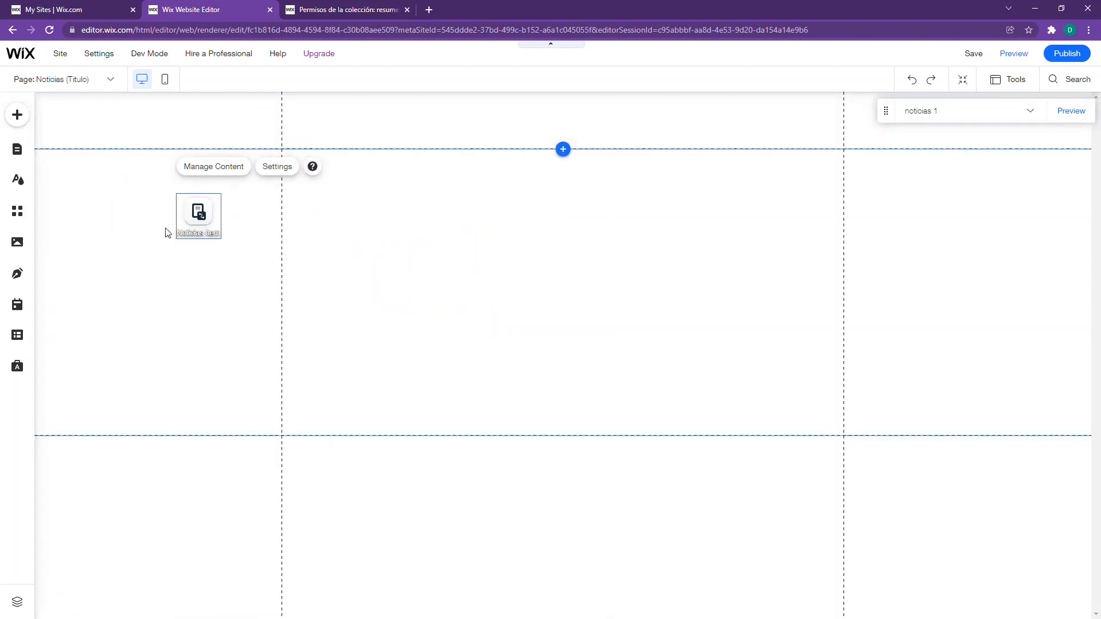
- Open the Noticias item dataset's settings and review its mode, number of items, filter and sort
{"action": "left_click", "coordinate": [278, 167]}
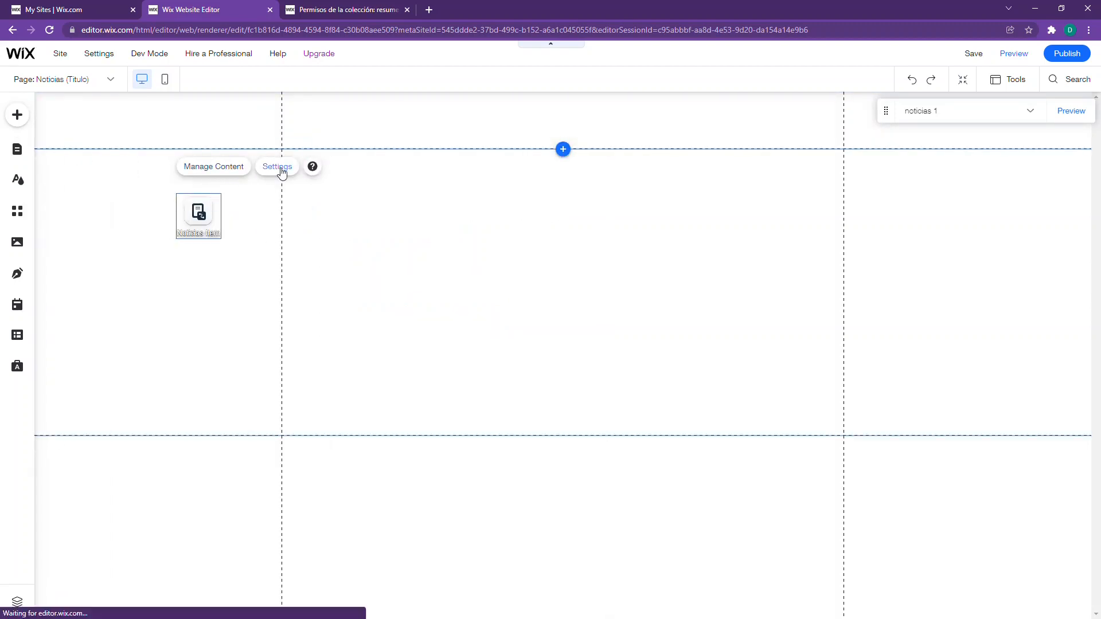
{"action": "scroll", "coordinate": [304, 423], "scroll_direction": "down", "scroll_amount": 2}
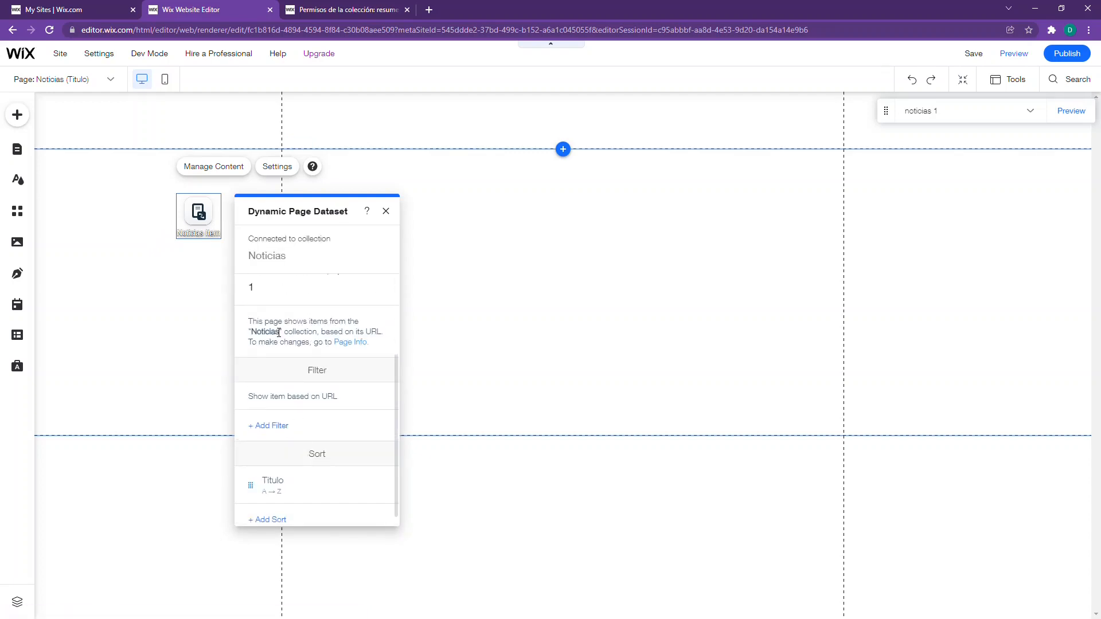
{"action": "scroll", "coordinate": [272, 378], "scroll_direction": "up", "scroll_amount": 1}
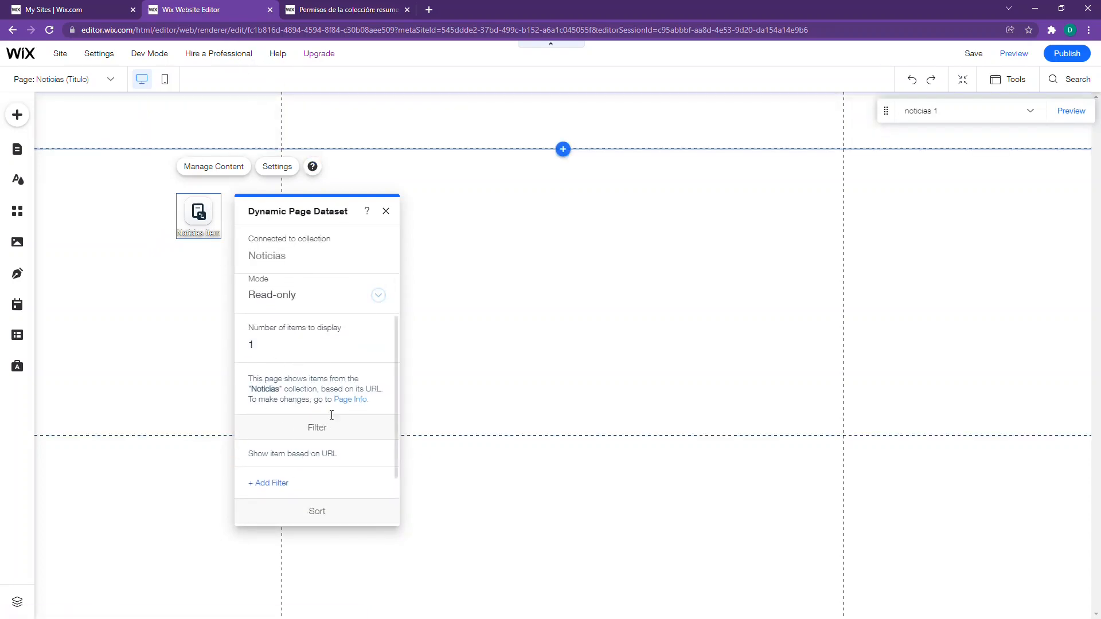
- Close the dataset settings, switch the previewed item between noticias 1 and noticias 2, and check the collection's dynamic pages
{"action": "left_click", "coordinate": [559, 256]}
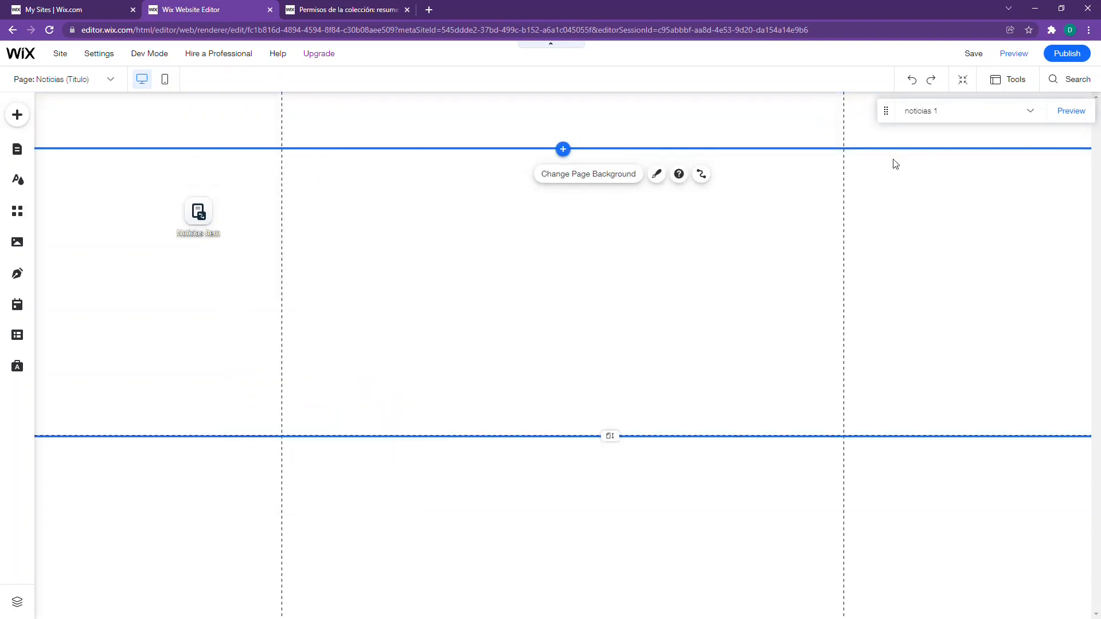
{"action": "left_click", "coordinate": [943, 113]}
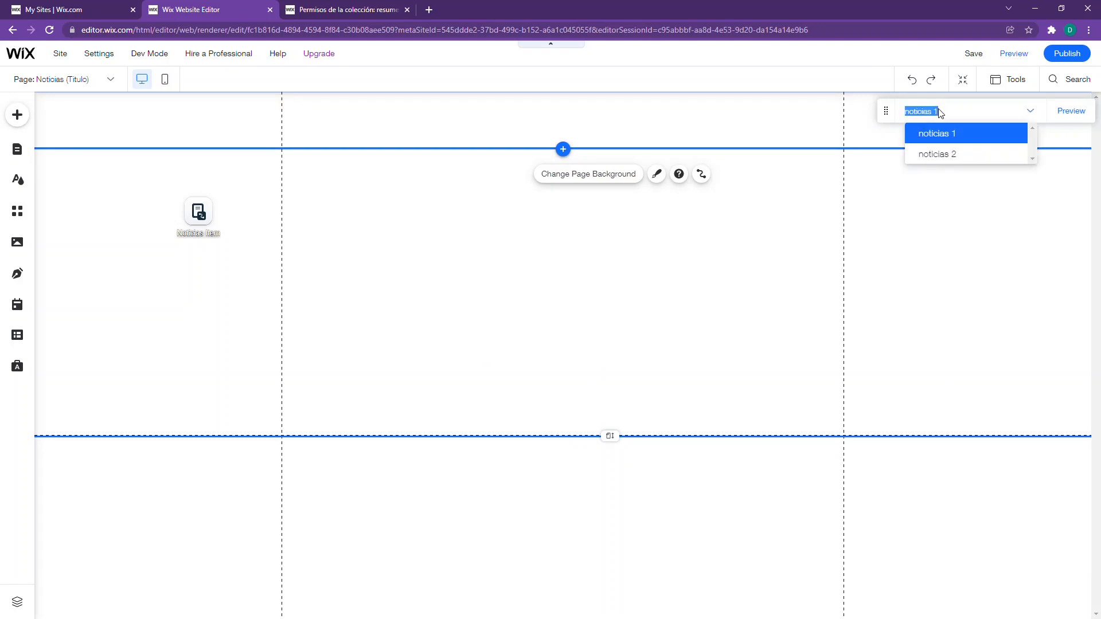
{"action": "left_click", "coordinate": [951, 153]}
{"action": "left_click", "coordinate": [952, 119]}
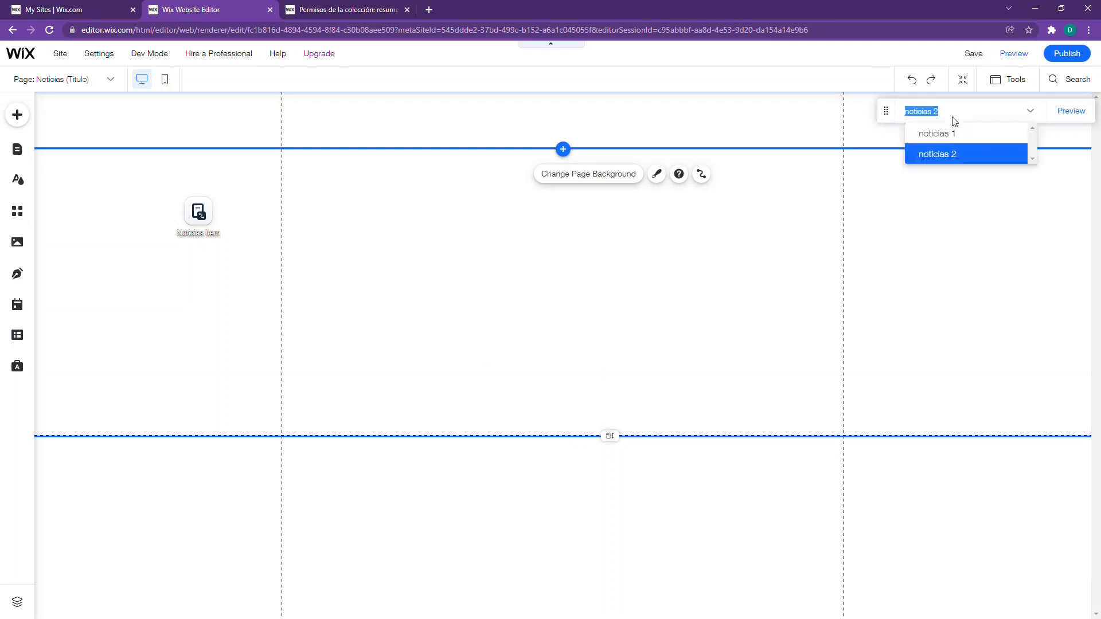
{"action": "left_click", "coordinate": [947, 133]}
{"action": "left_click", "coordinate": [946, 115]}
{"action": "left_click", "coordinate": [949, 133]}
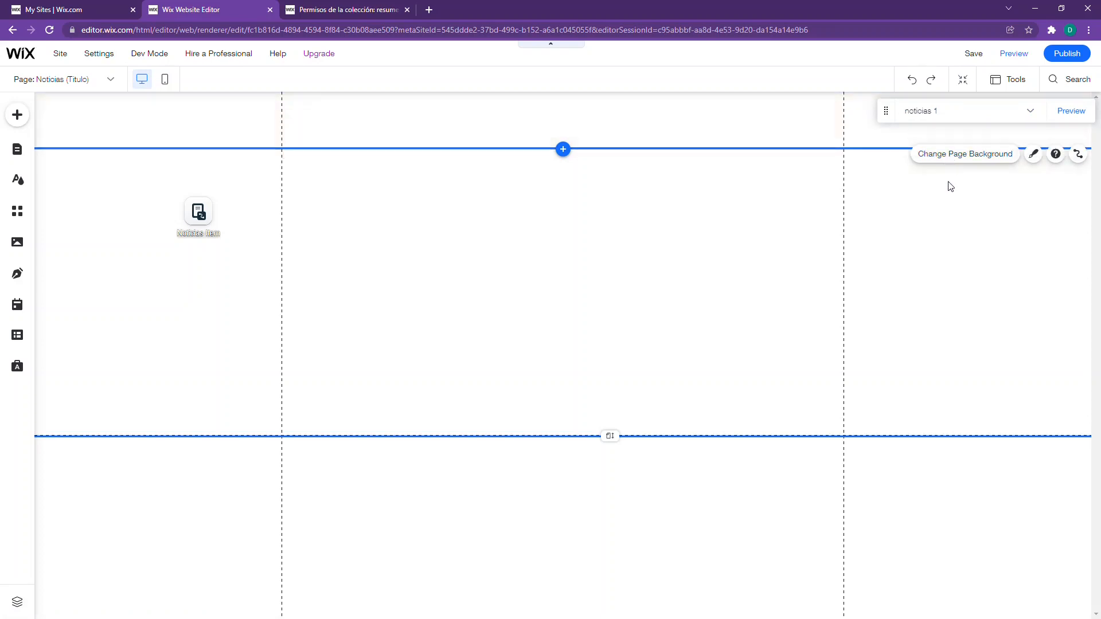
{"action": "left_click", "coordinate": [934, 113]}
{"action": "left_click", "coordinate": [932, 158]}
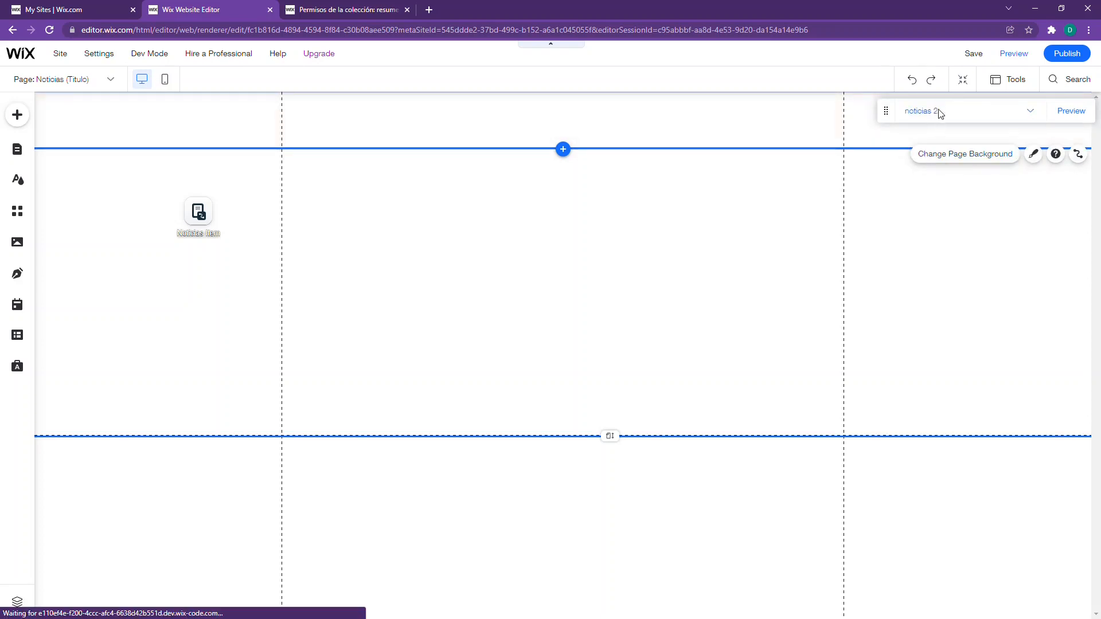
{"action": "left_click", "coordinate": [937, 112]}
{"action": "left_click", "coordinate": [936, 135]}
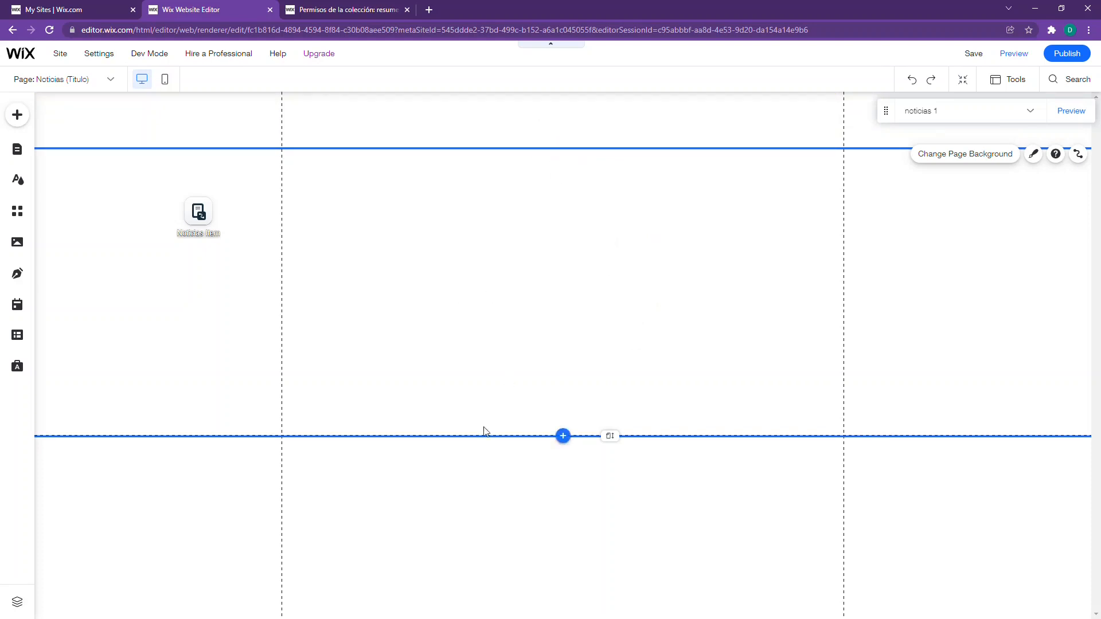
{"action": "left_click", "coordinate": [17, 149]}
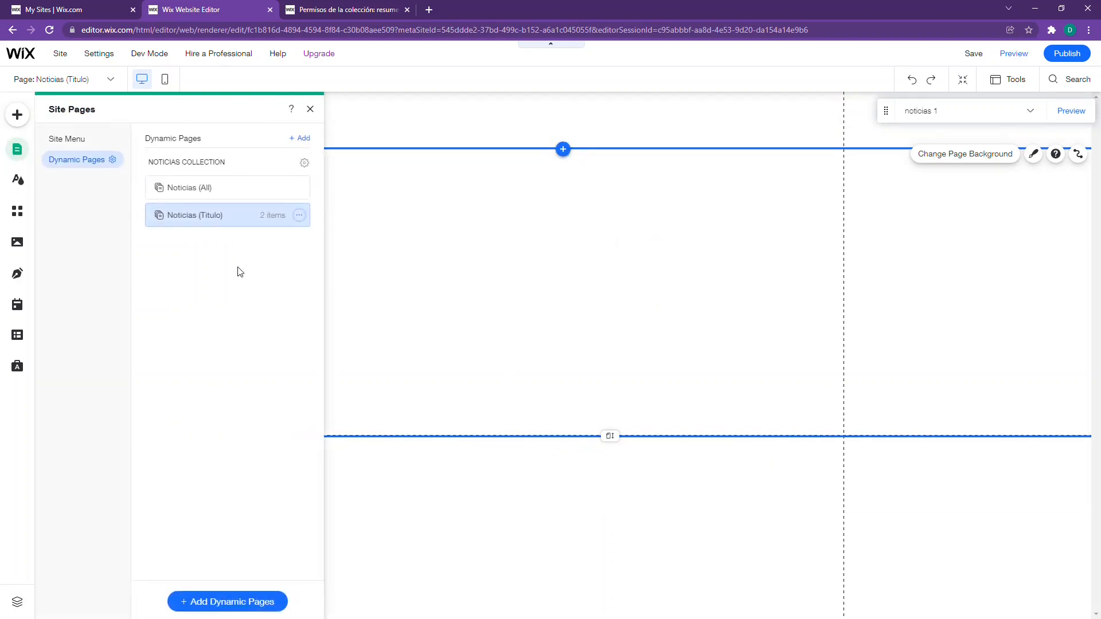
{"action": "left_click", "coordinate": [311, 110]}
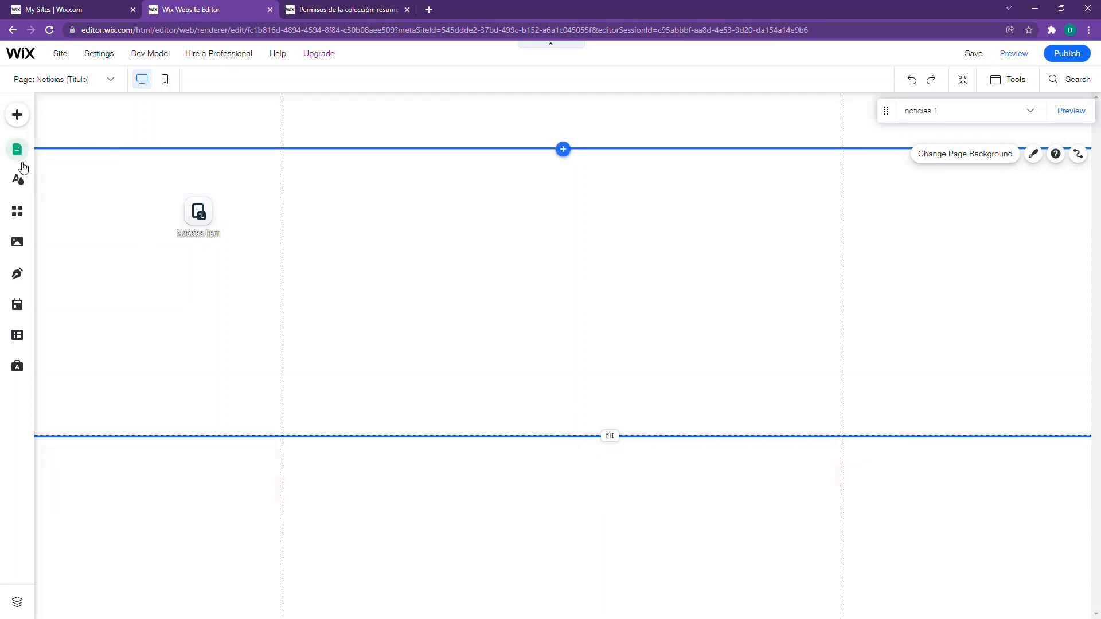
- Add a Huge Title text element near the top centre of the Noticias (Titulo) page
{"action": "left_click", "coordinate": [17, 115]}
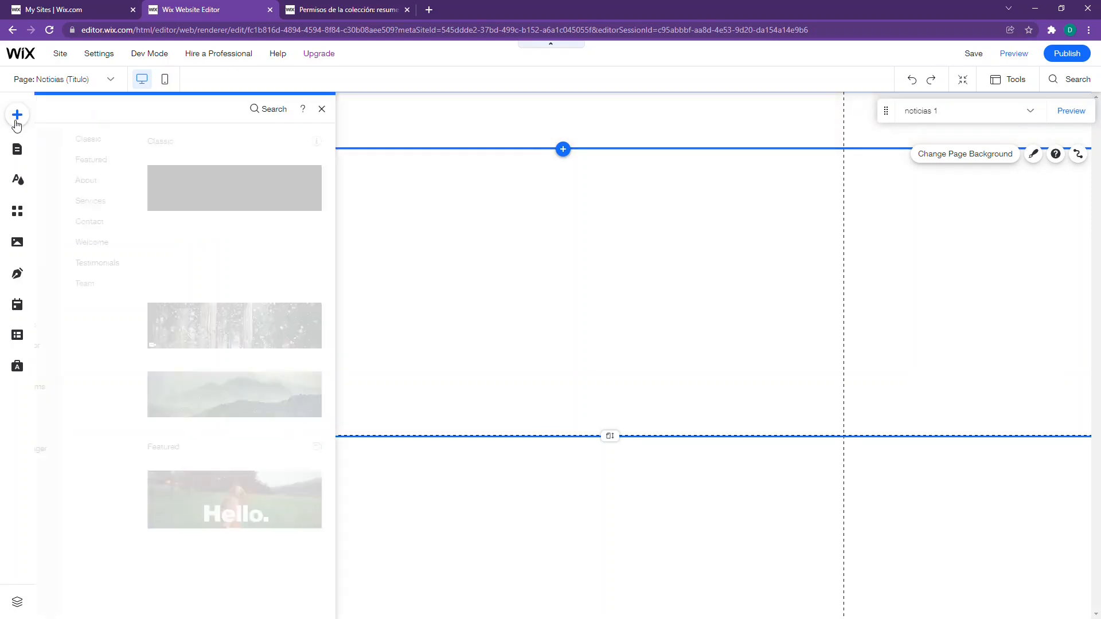
{"action": "left_click", "coordinate": [57, 161]}
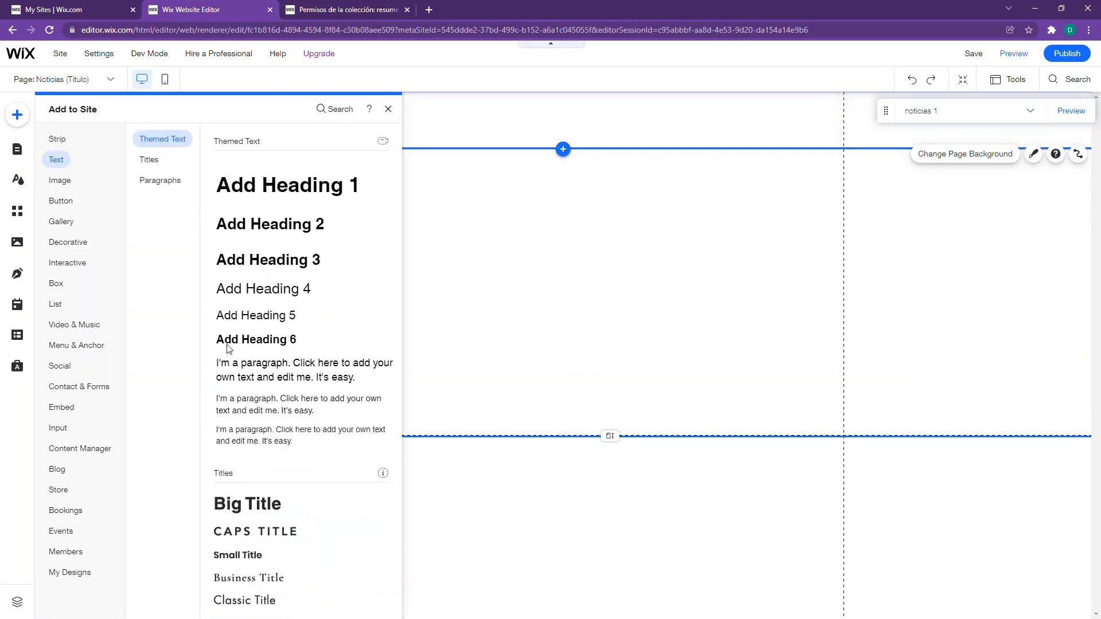
{"action": "scroll", "coordinate": [228, 348], "scroll_direction": "down", "scroll_amount": 2}
{"action": "left_click_drag", "start_coordinate": [253, 516], "coordinate": [519, 178]}
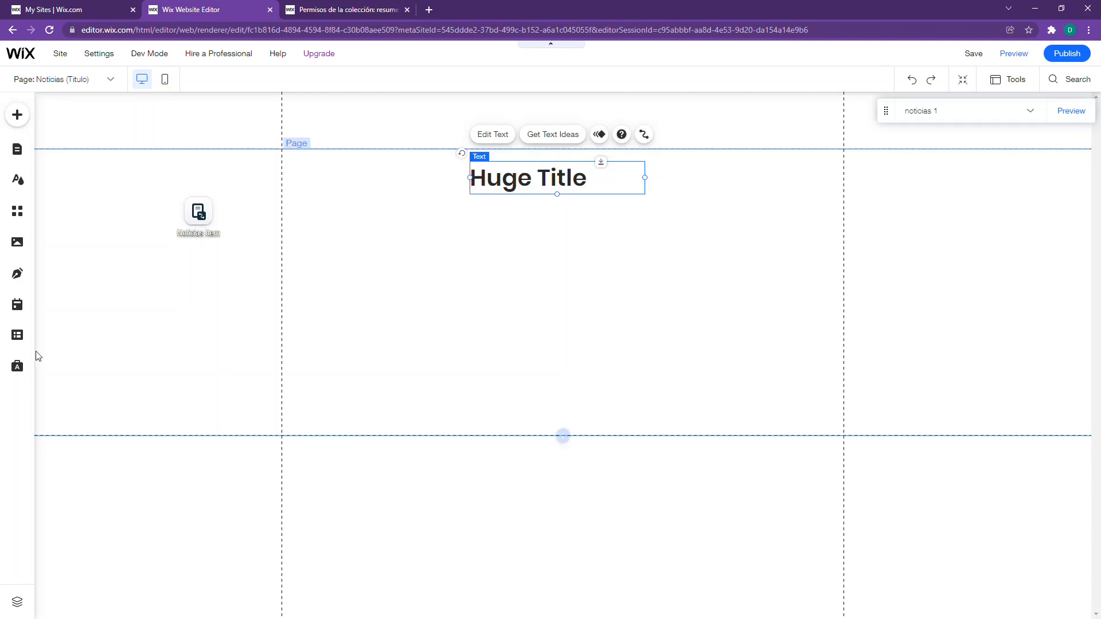
- Connect the title text to the Titulo (Text) field of the Noticias Item dataset and nudge it slightly sideways
{"action": "left_click", "coordinate": [643, 135]}
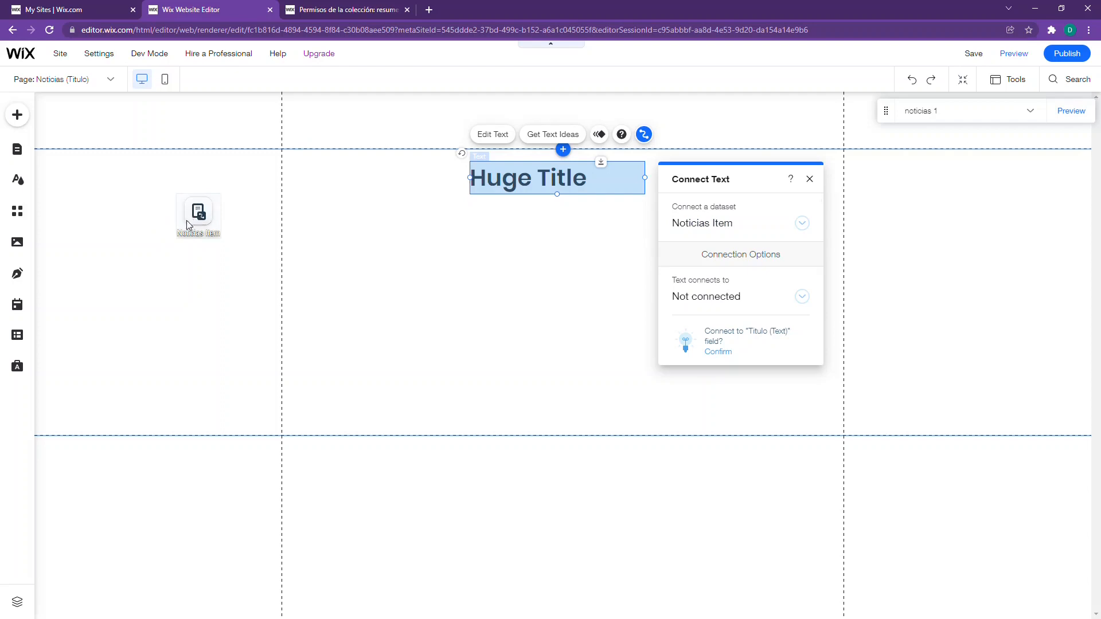
{"action": "left_click", "coordinate": [698, 224]}
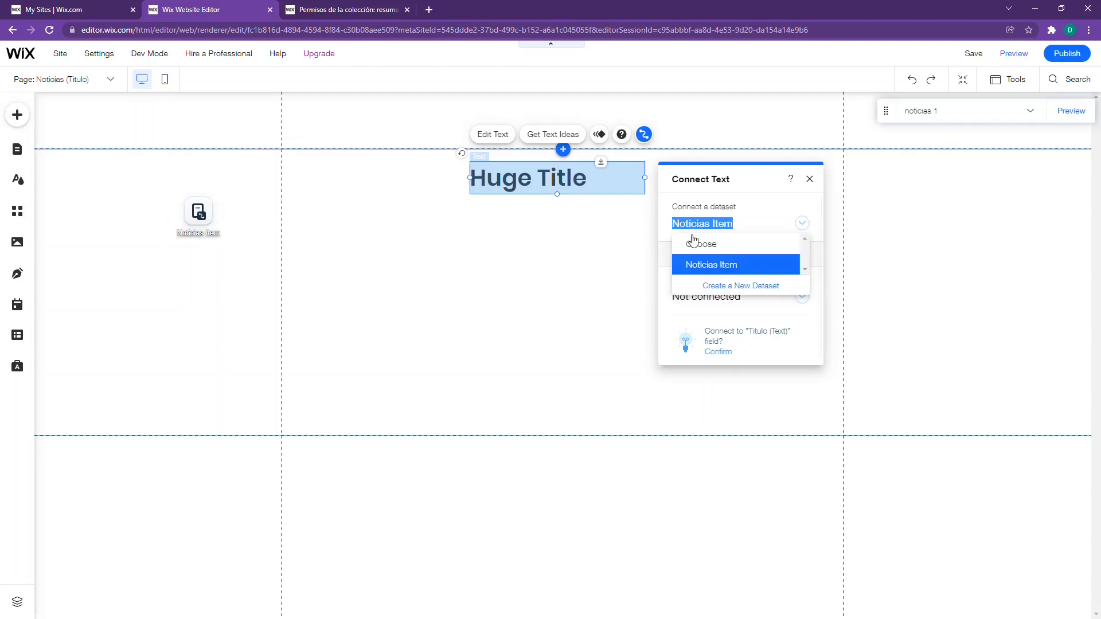
{"action": "left_click", "coordinate": [700, 266]}
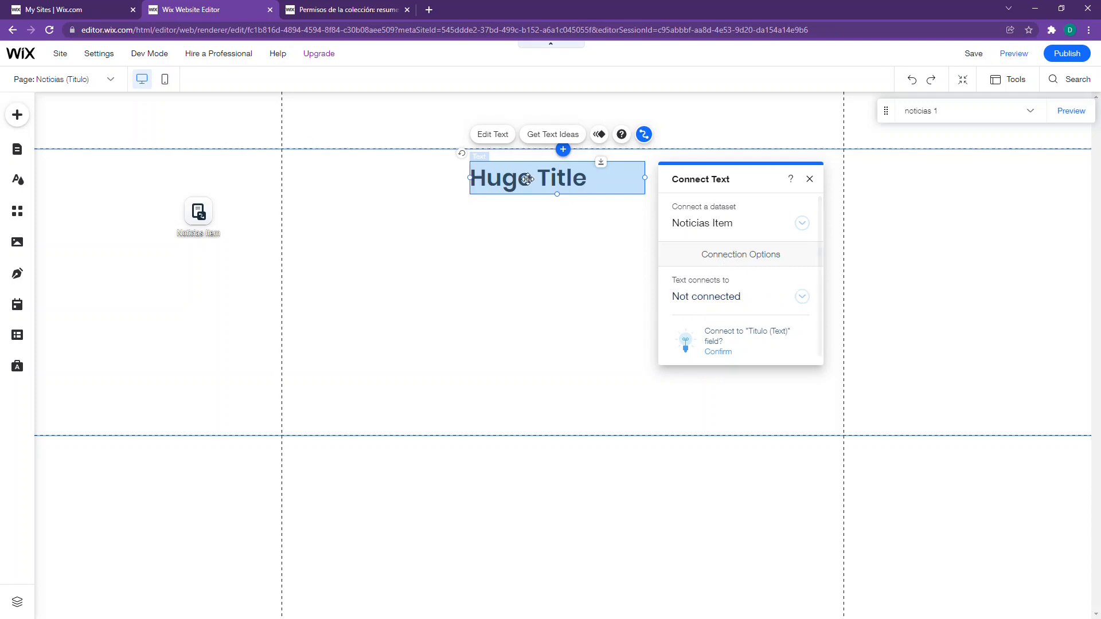
{"action": "left_click", "coordinate": [693, 303]}
{"action": "left_click_drag", "start_coordinate": [807, 220], "coordinate": [799, 257]}
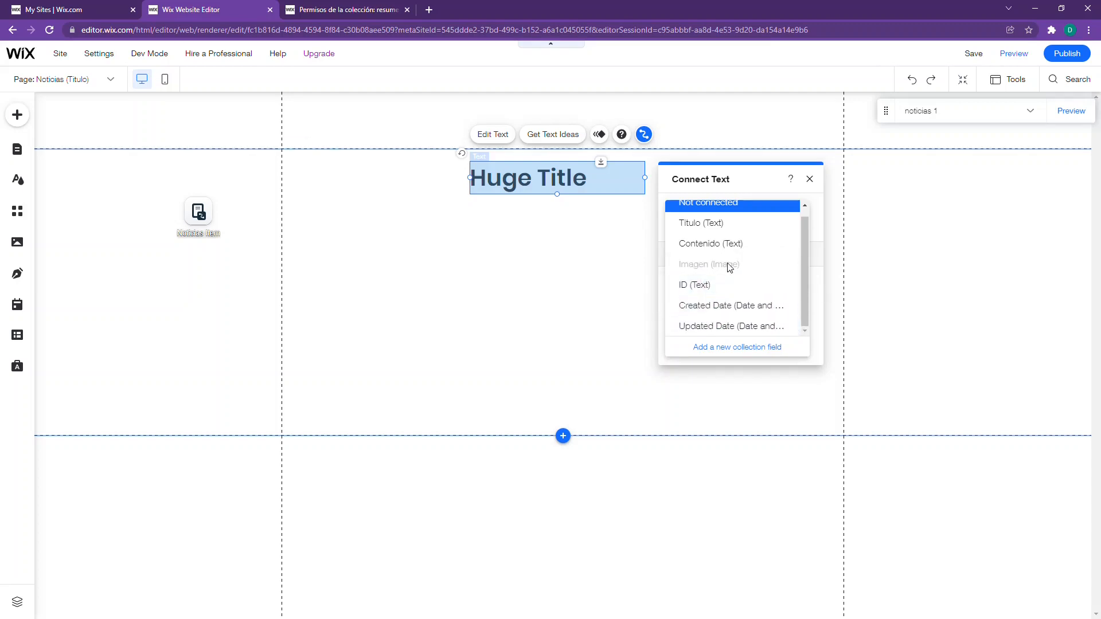
{"action": "scroll", "coordinate": [723, 247], "scroll_direction": "up", "scroll_amount": 1}
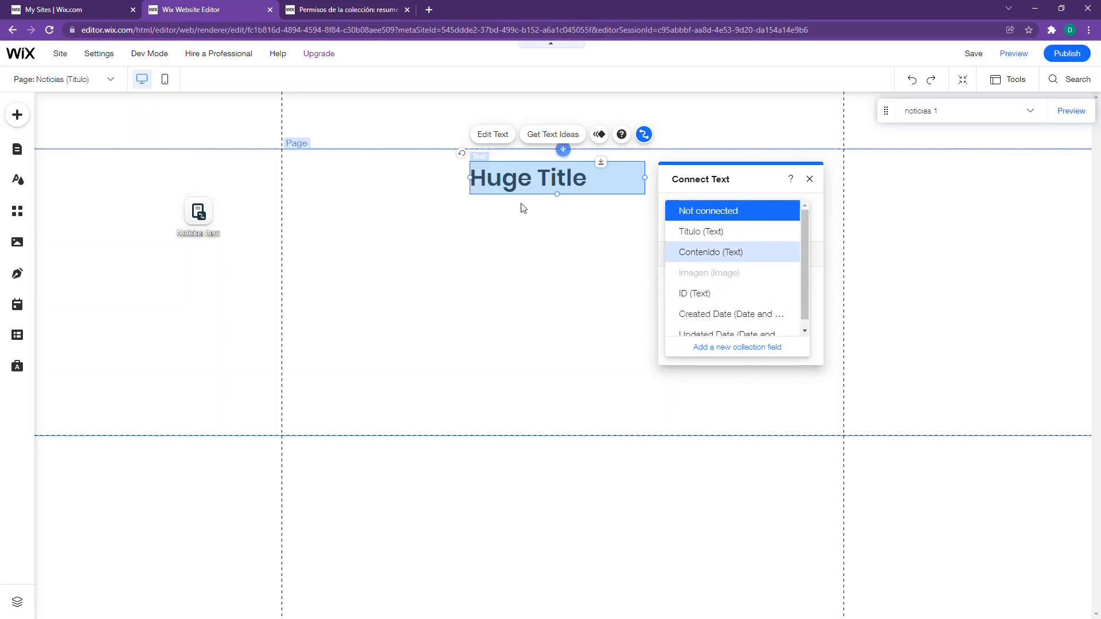
{"action": "left_click", "coordinate": [726, 235]}
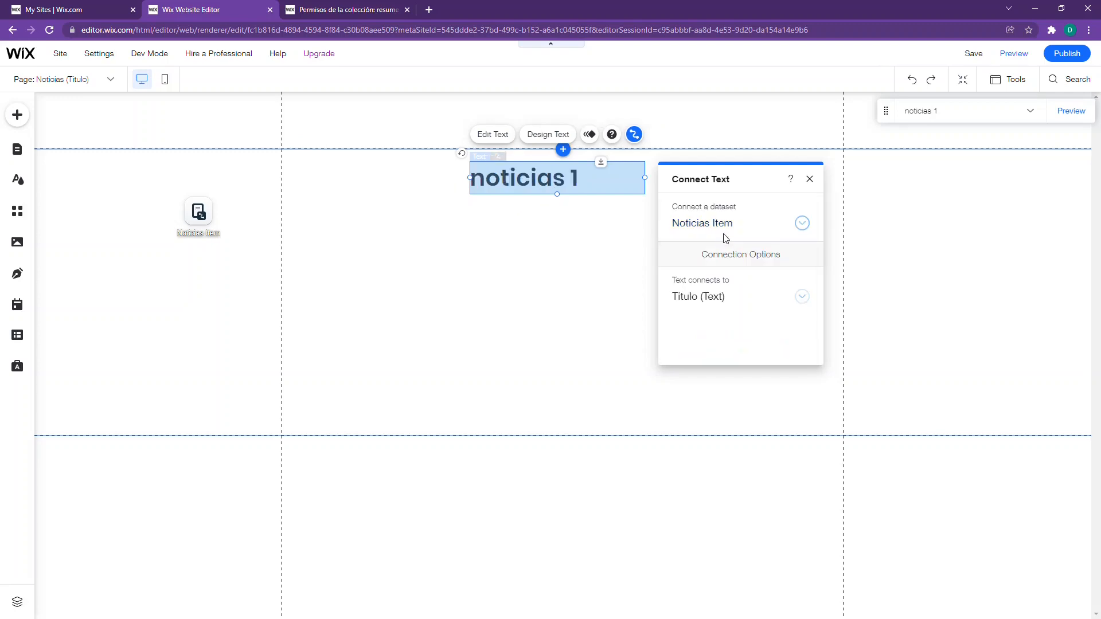
{"action": "left_click", "coordinate": [809, 180]}
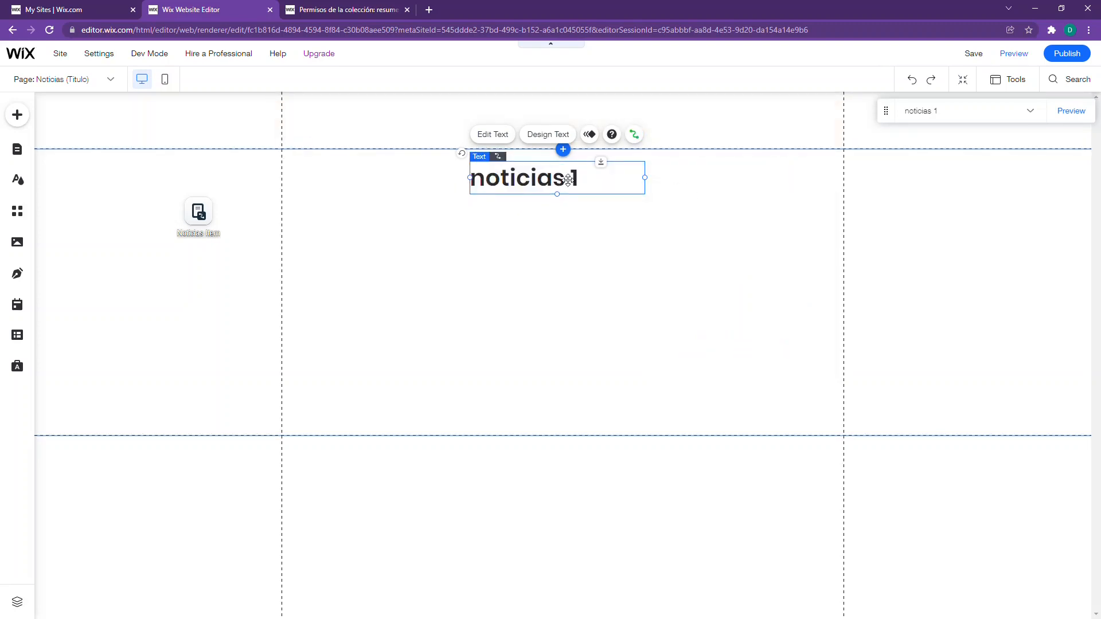
{"action": "mouse_move", "coordinate": [549, 179]}
{"action": "left_mouse_down"}
{"action": "mouse_move", "coordinate": [573, 179]}
{"action": "mouse_move", "coordinate": [551, 178]}
{"action": "left_mouse_up"}
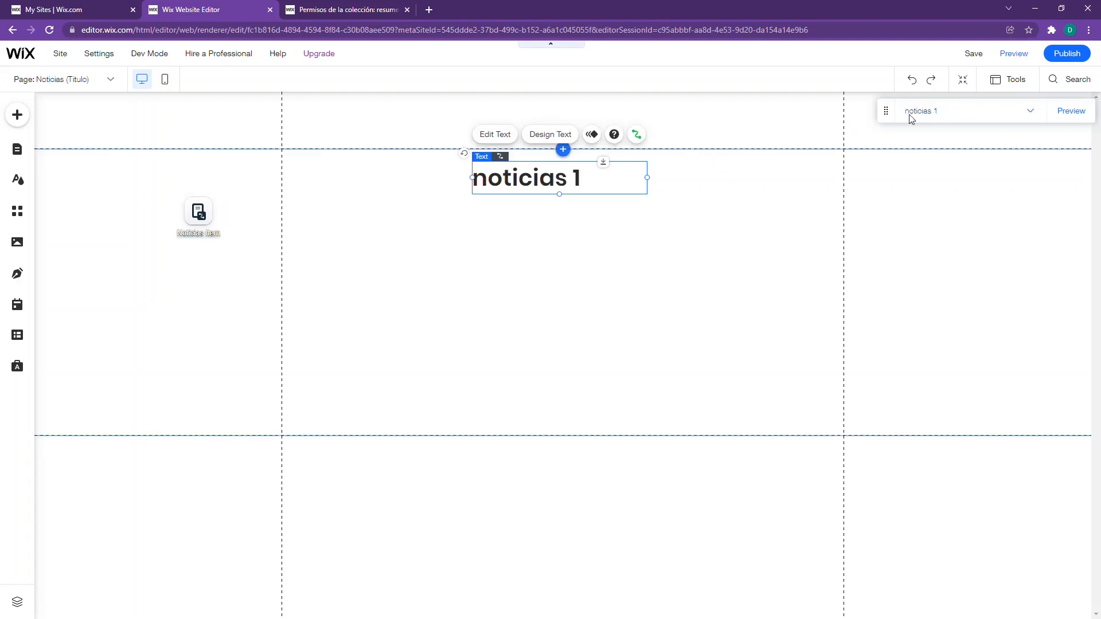
- Switch the previewed item to noticias 2 and check the connected title on the page
{"action": "left_click", "coordinate": [944, 114]}
{"action": "left_click", "coordinate": [937, 154]}
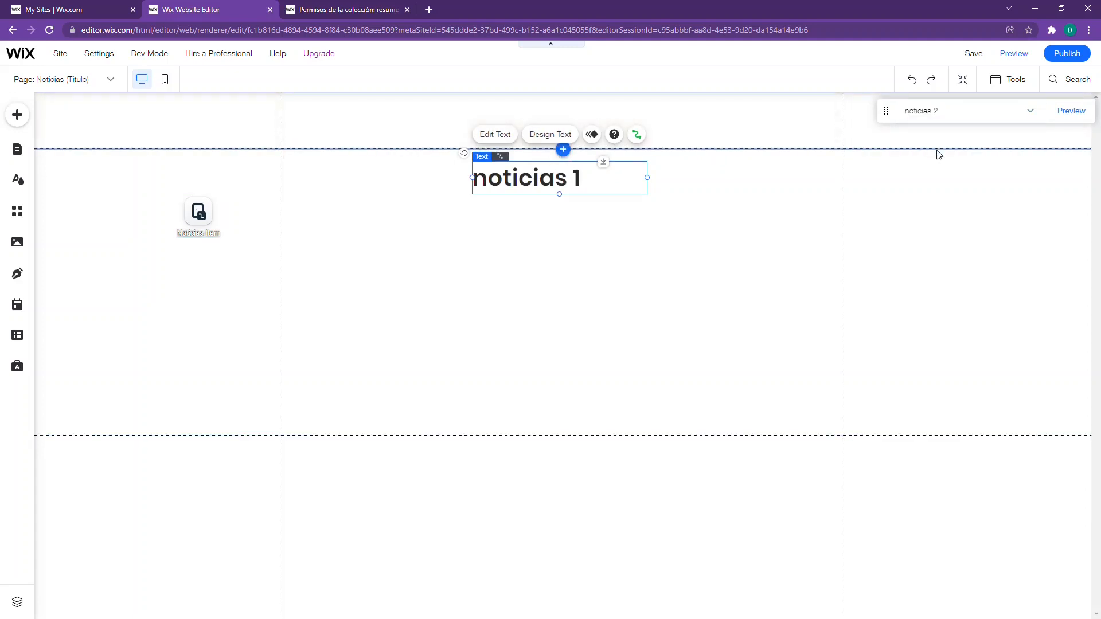
{"action": "left_click", "coordinate": [786, 206]}
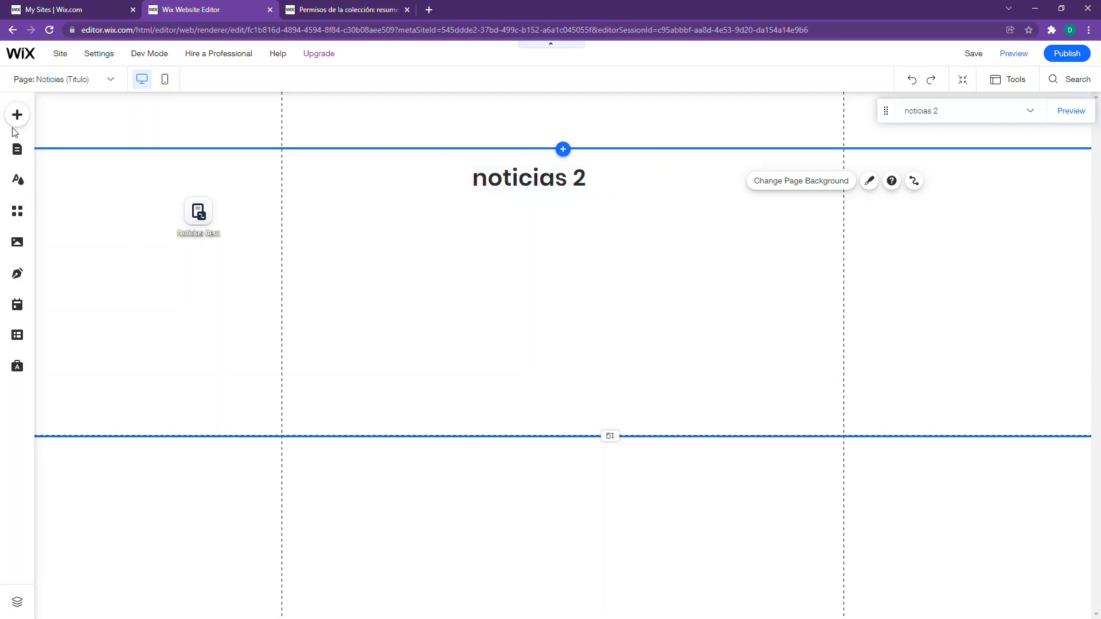
- Review the Noticias collection's dynamic pages against the connected title, glance at the site menu, then close the site pages
{"action": "left_click", "coordinate": [17, 146]}
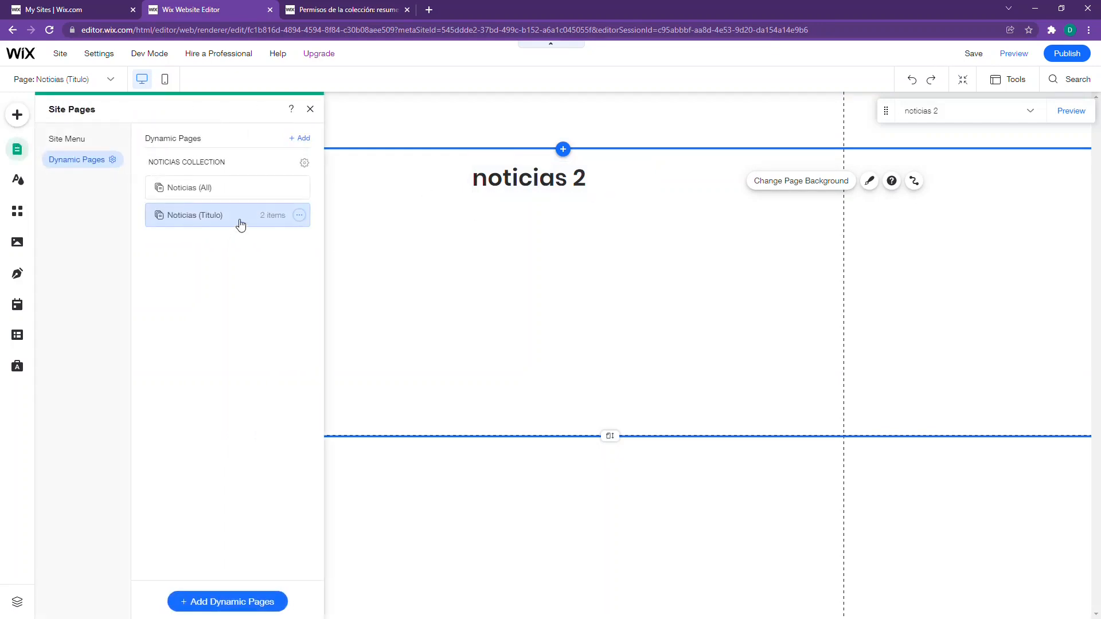
{"action": "left_click", "coordinate": [522, 233]}
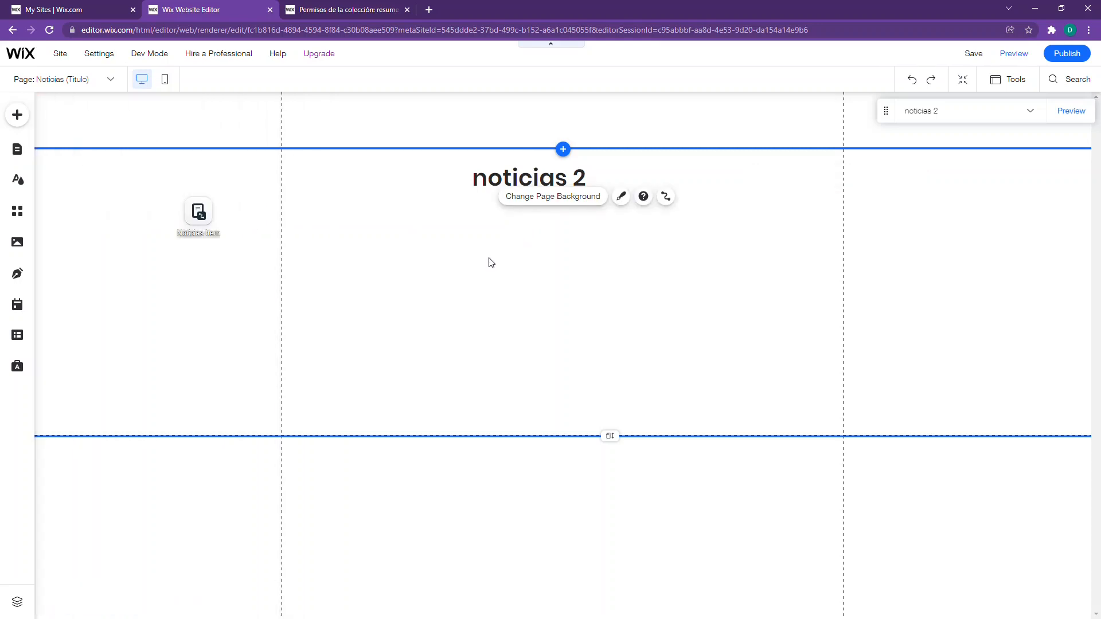
{"action": "left_click", "coordinate": [18, 151]}
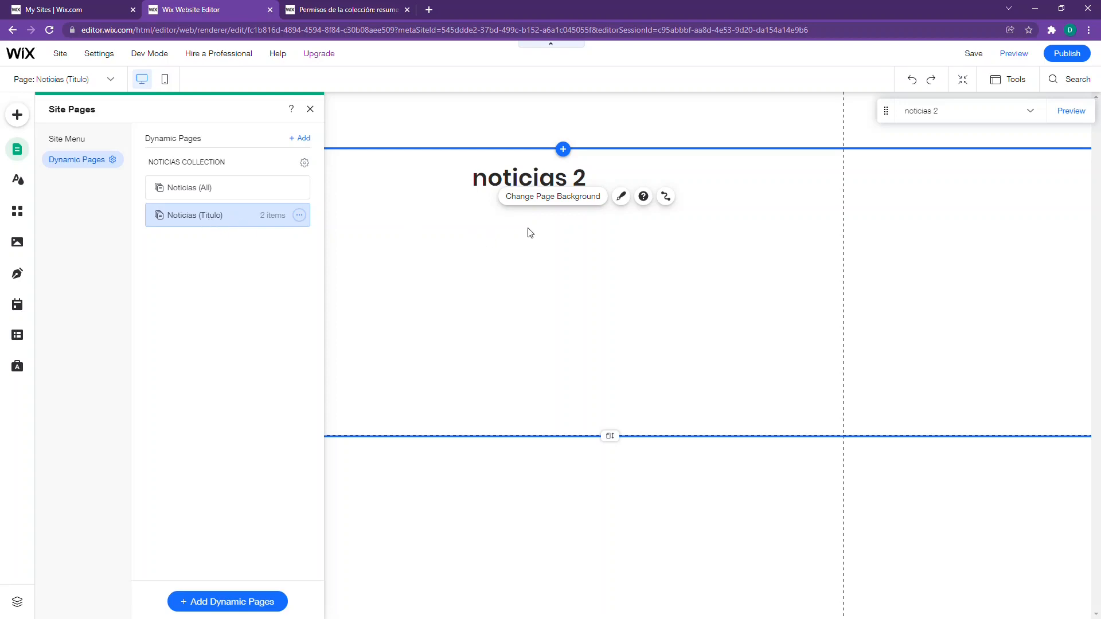
{"action": "left_click", "coordinate": [500, 178]}
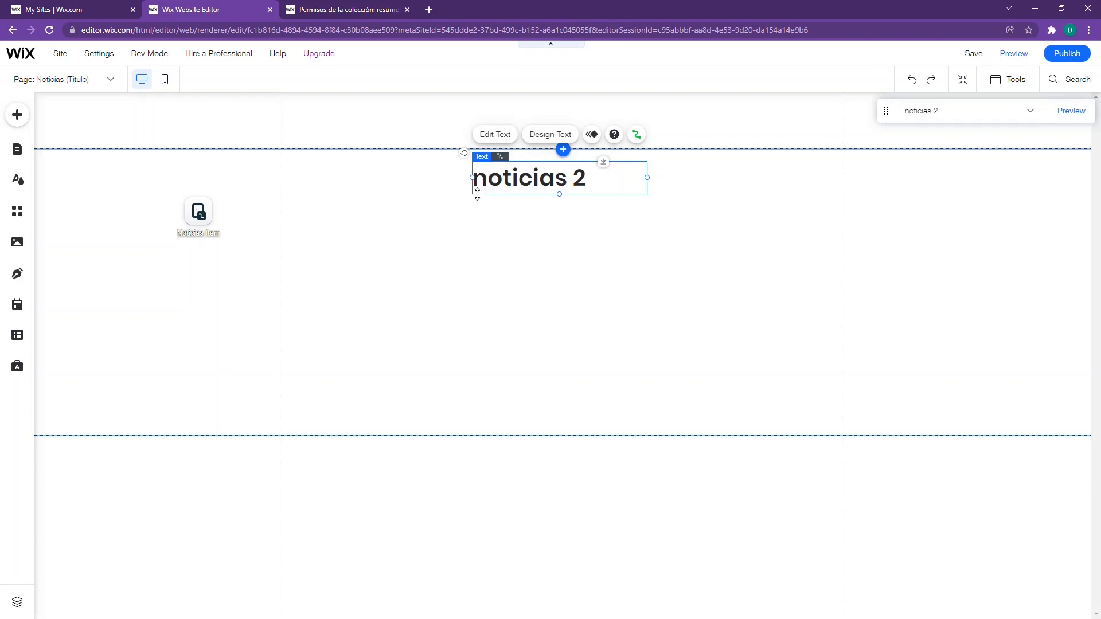
{"action": "left_click", "coordinate": [18, 149]}
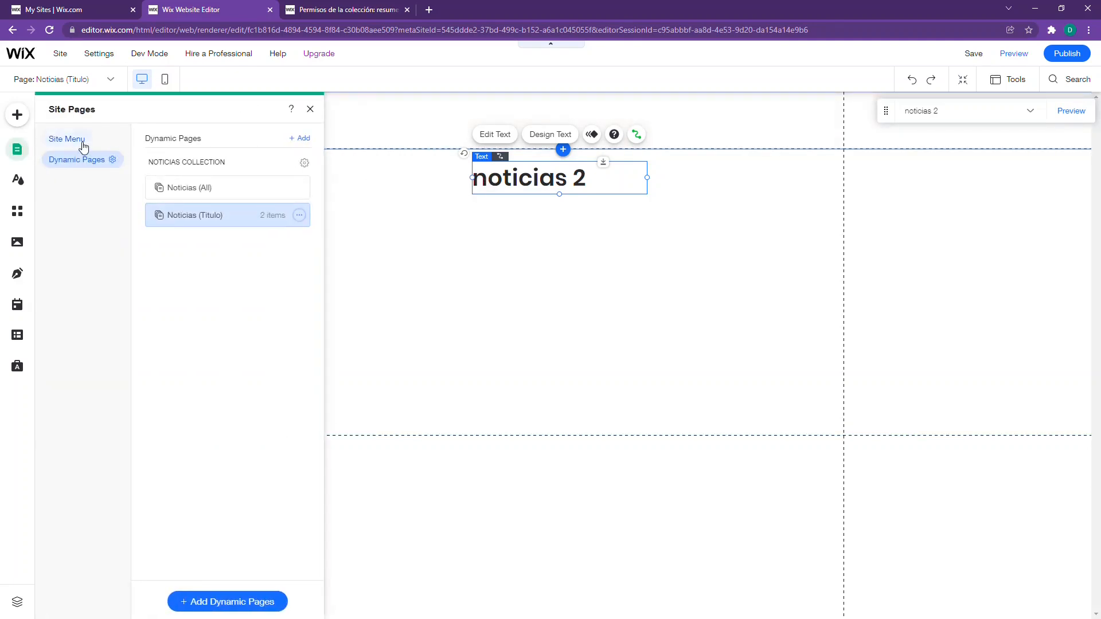
{"action": "left_click", "coordinate": [66, 139]}
{"action": "left_click", "coordinate": [84, 164]}
{"action": "left_click", "coordinate": [413, 241]}
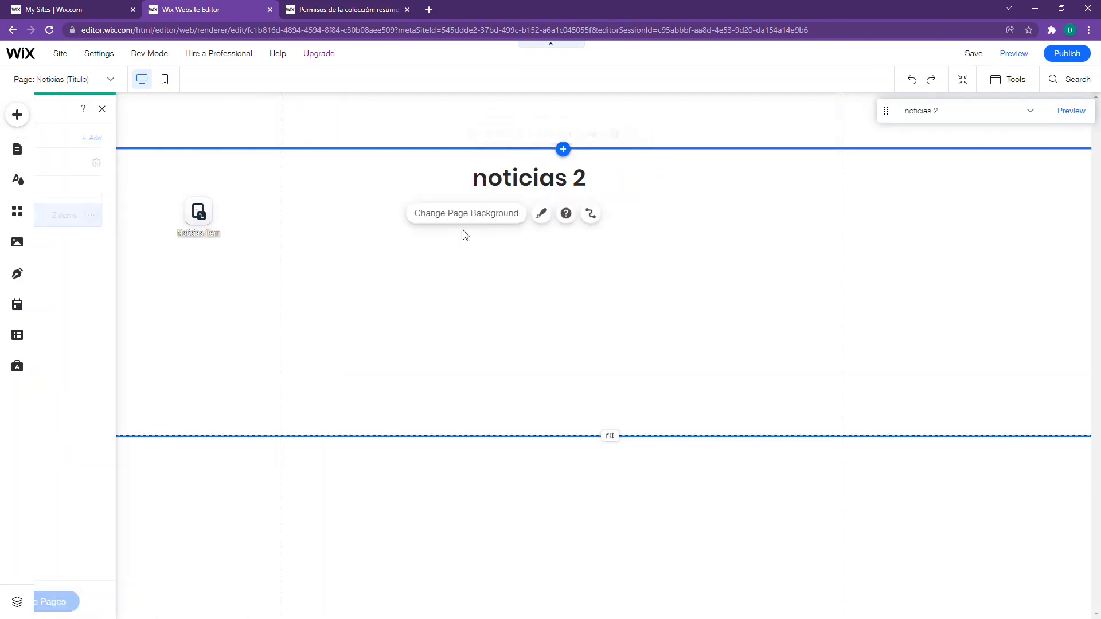
- Open the Noticias collection from its dataset, replace both items' title, content and image with real news, then close it
{"action": "left_click", "coordinate": [217, 222]}
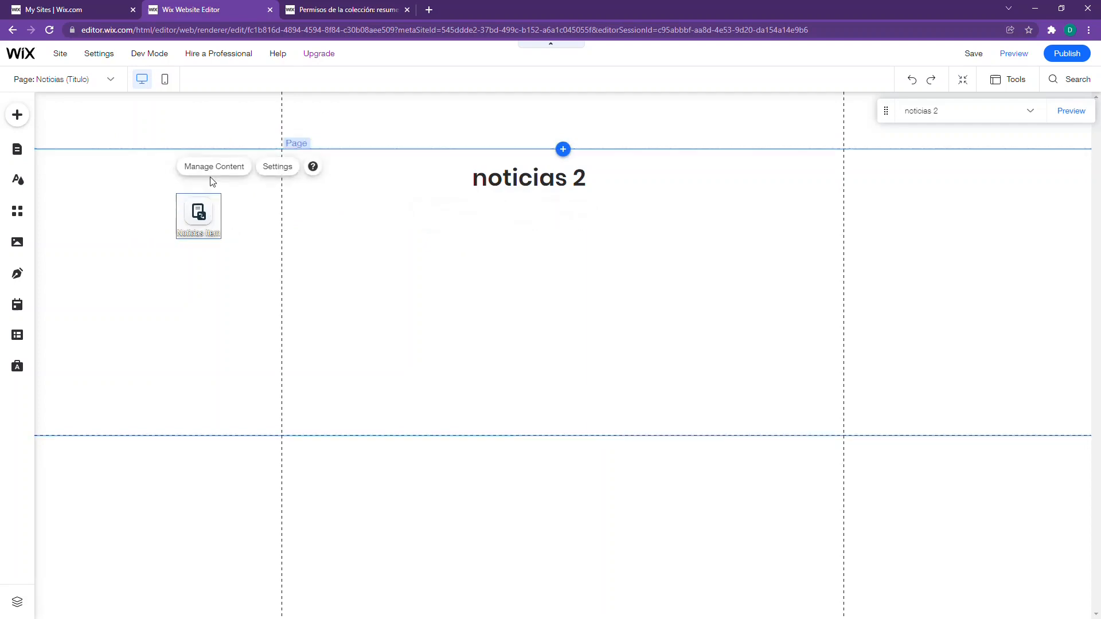
{"action": "left_click", "coordinate": [208, 173]}
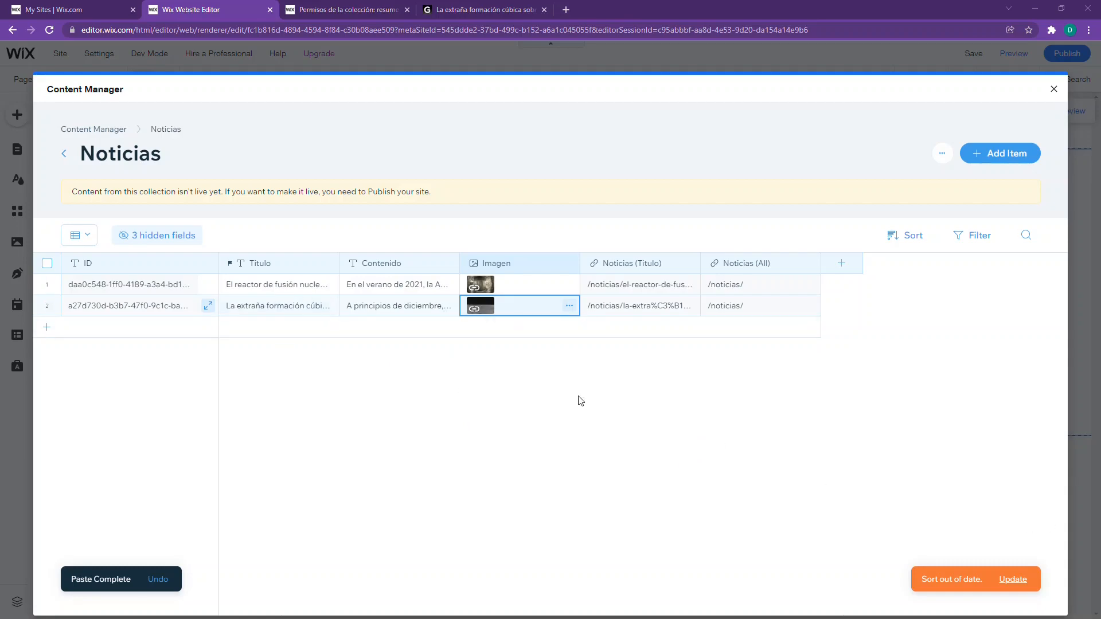
{"action": "left_click", "coordinate": [1054, 90]}
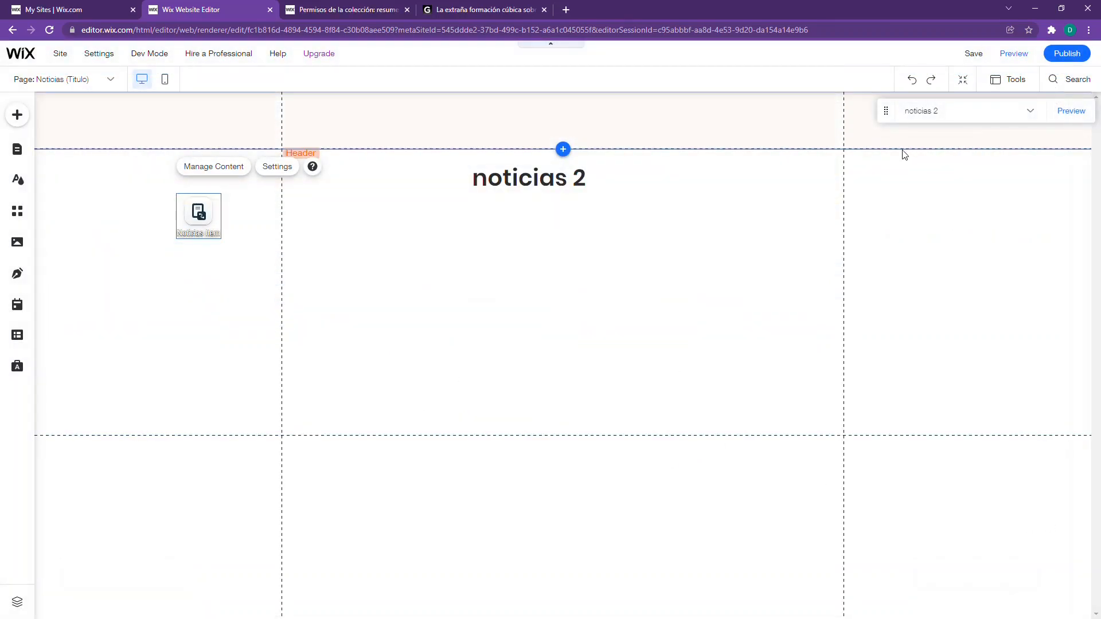
- Switch the previewed item from noticias 2 to noticias 1 to load the updated news titles on the page
{"action": "left_click", "coordinate": [987, 109]}
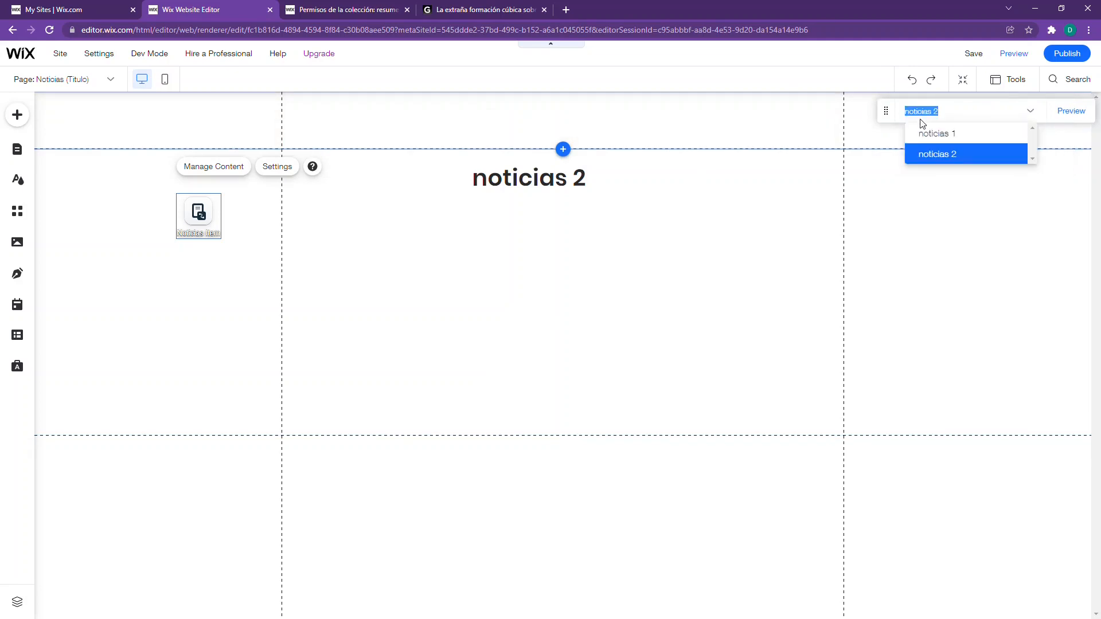
{"action": "left_click", "coordinate": [929, 133]}
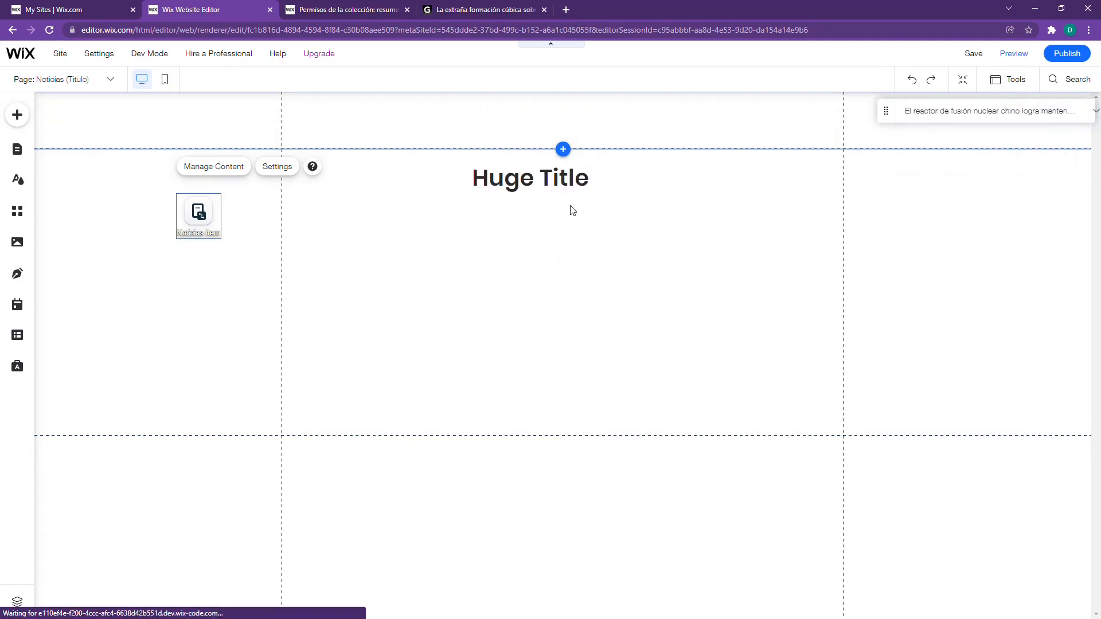
{"action": "left_click", "coordinate": [551, 217]}
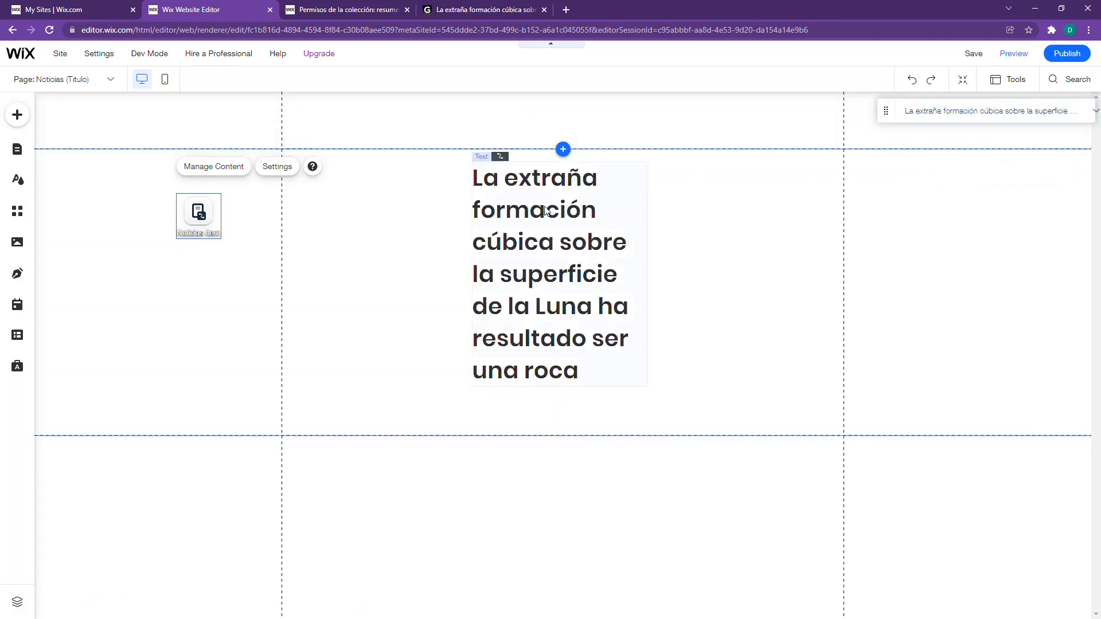
- Widen the connected title text to span most of the page width and centre it between the page margins
{"action": "left_click_drag", "start_coordinate": [551, 217], "coordinate": [423, 211]}
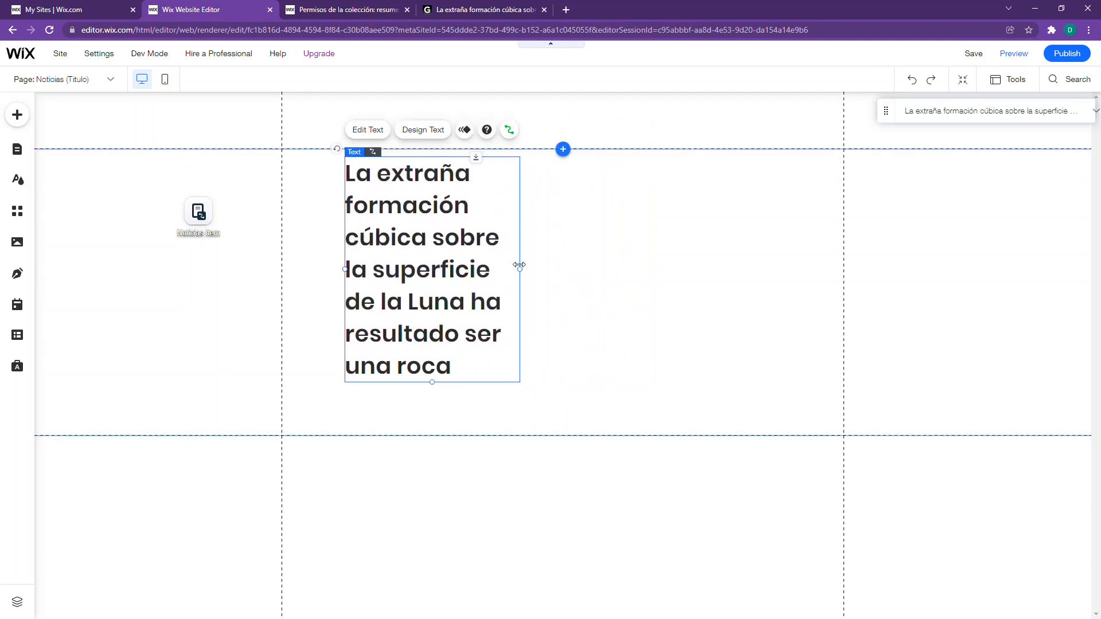
{"action": "left_click_drag", "start_coordinate": [520, 266], "coordinate": [707, 246]}
{"action": "left_click_drag", "start_coordinate": [805, 221], "coordinate": [832, 216]}
{"action": "left_click_drag", "start_coordinate": [593, 202], "coordinate": [523, 215]}
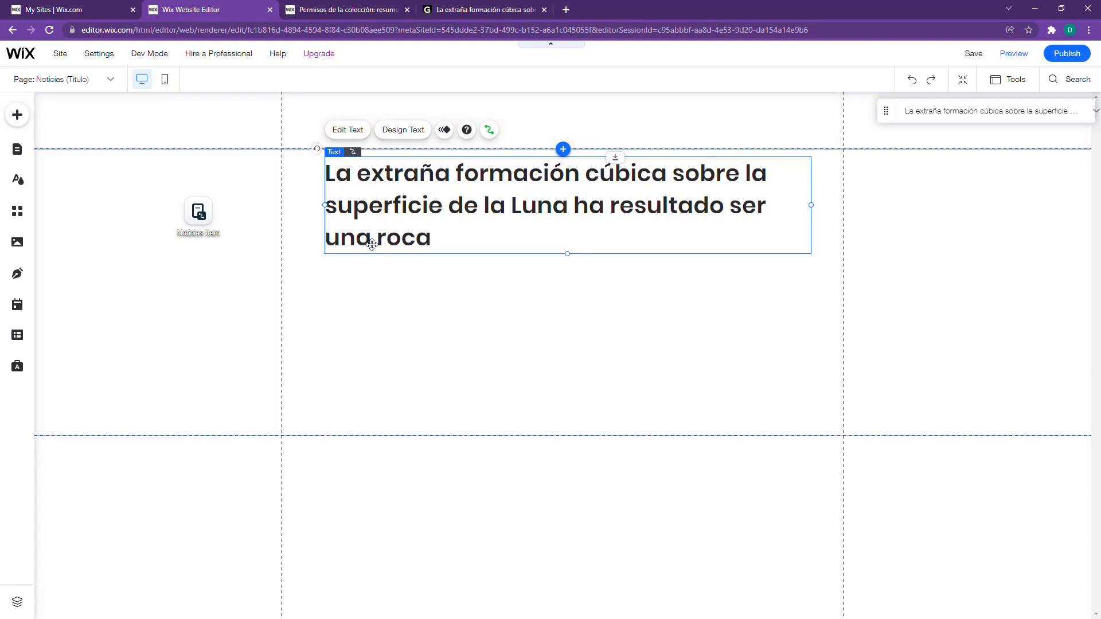
- Set the connected title's font to Sacramento
{"action": "double_click", "coordinate": [407, 243]}
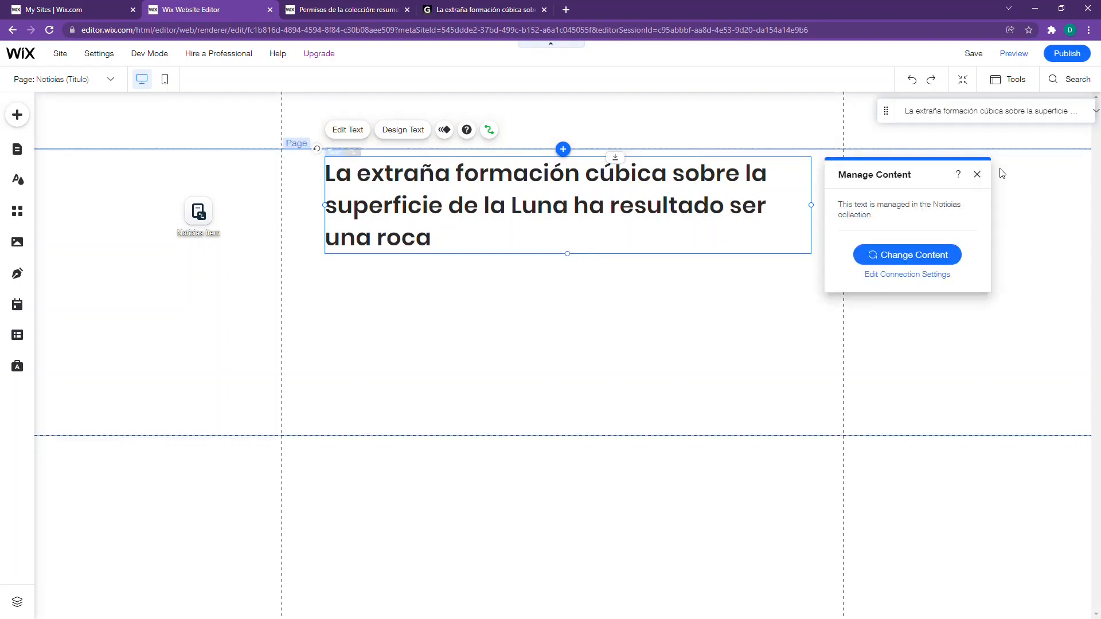
{"action": "left_click", "coordinate": [977, 175]}
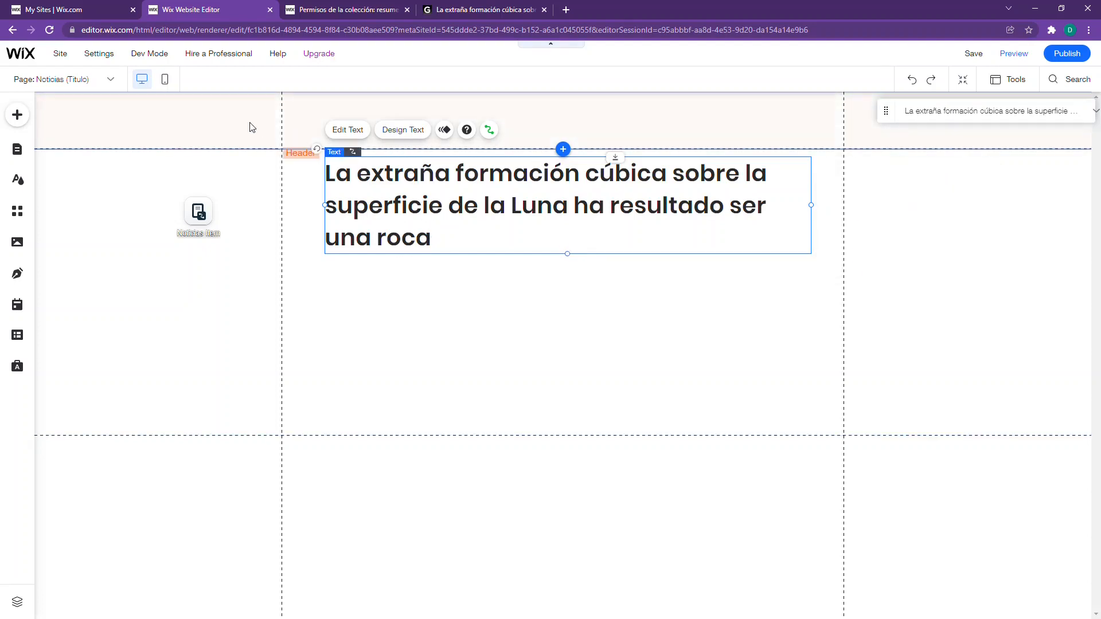
{"action": "left_click", "coordinate": [403, 130]}
{"action": "double_click", "coordinate": [417, 217]}
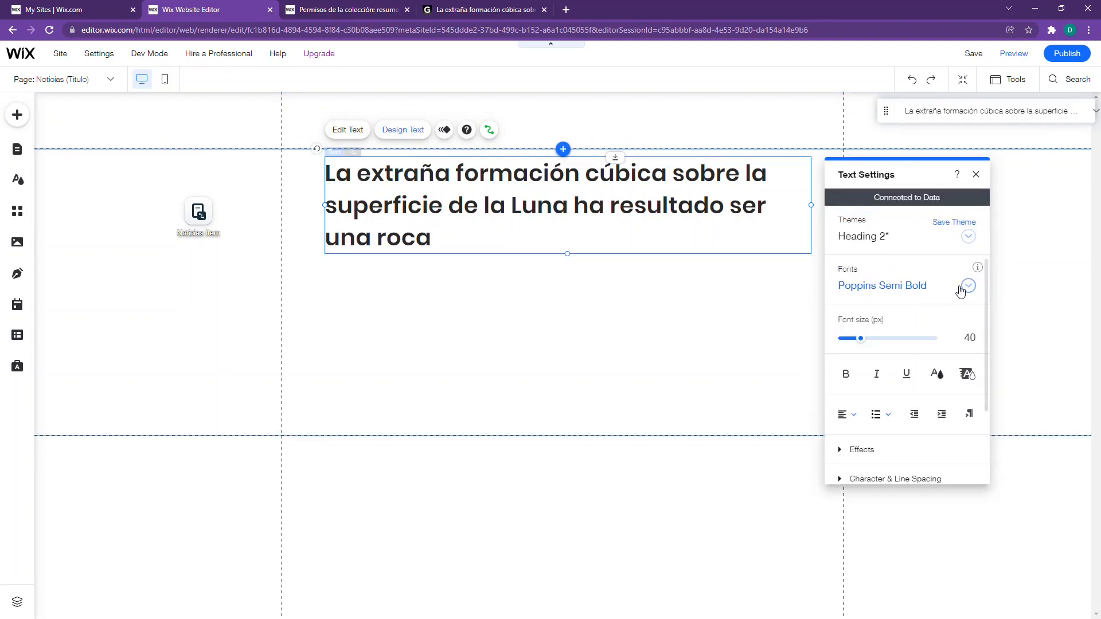
{"action": "left_click", "coordinate": [960, 288]}
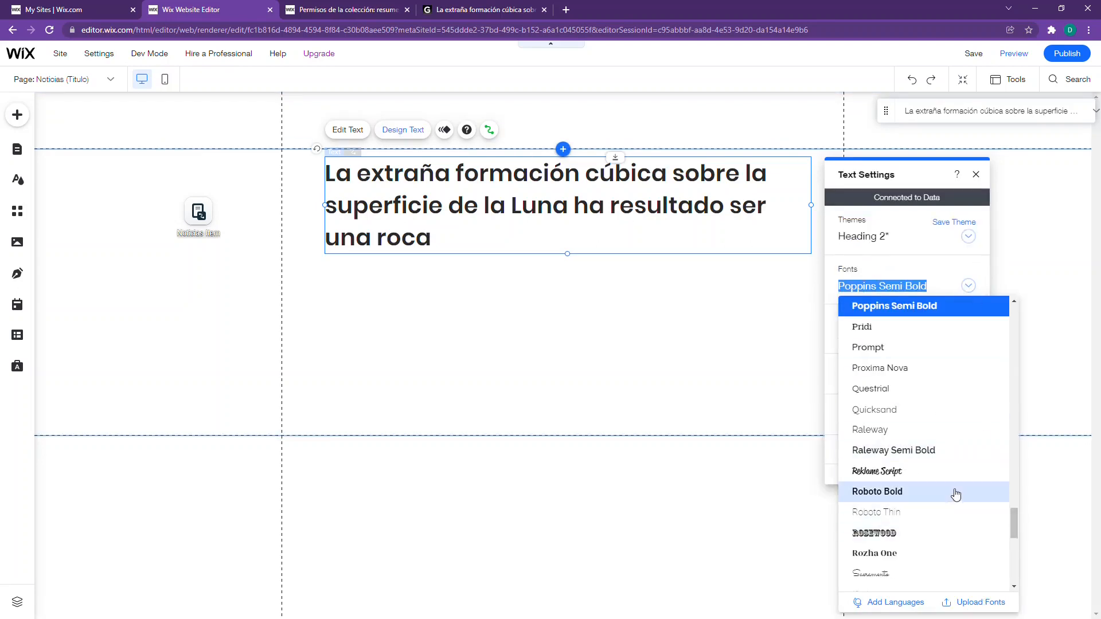
{"action": "mouse_move", "coordinate": [1014, 515]}
{"action": "left_mouse_down"}
{"action": "mouse_move", "coordinate": [1012, 504]}
{"action": "mouse_move", "coordinate": [1007, 531]}
{"action": "left_mouse_up"}
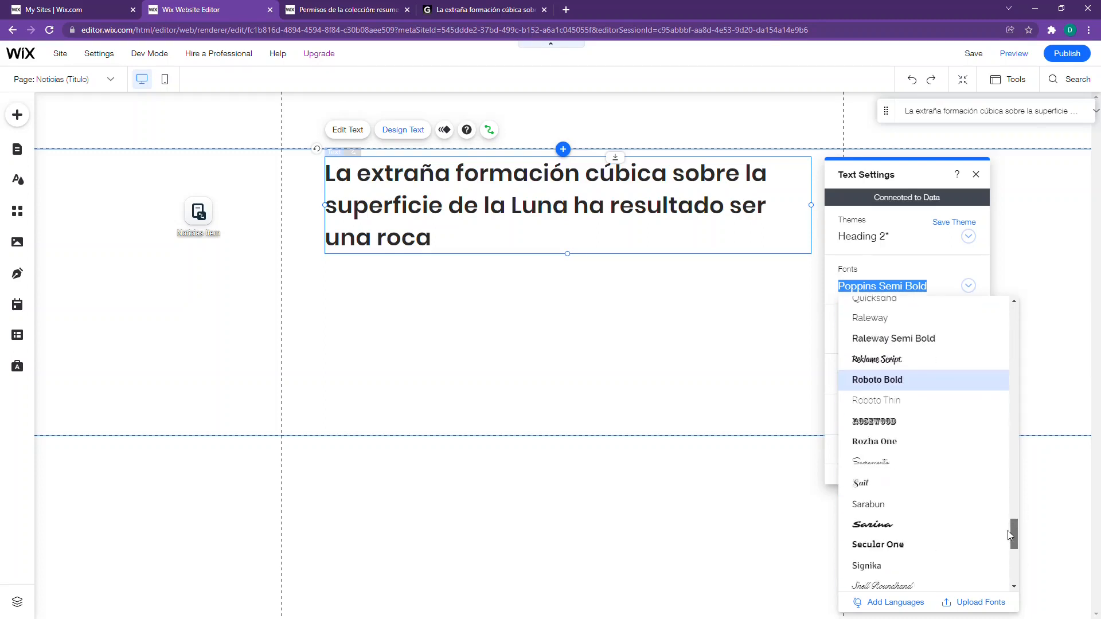
{"action": "left_click", "coordinate": [910, 462]}
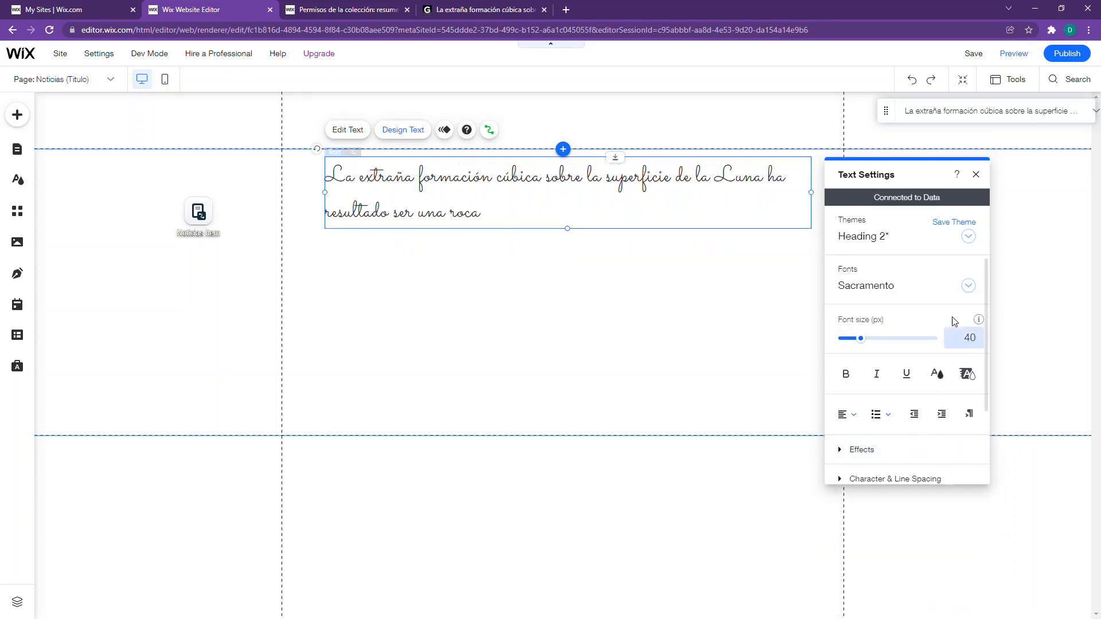
{"action": "left_click", "coordinate": [480, 275]}
- Shift the title slightly left within the page margins and switch the previewed item to the Chinese nuclear fusion reactor news
{"action": "mouse_move", "coordinate": [434, 173]}
{"action": "left_mouse_down"}
{"action": "mouse_move", "coordinate": [399, 175]}
{"action": "mouse_move", "coordinate": [416, 174]}
{"action": "left_mouse_up"}
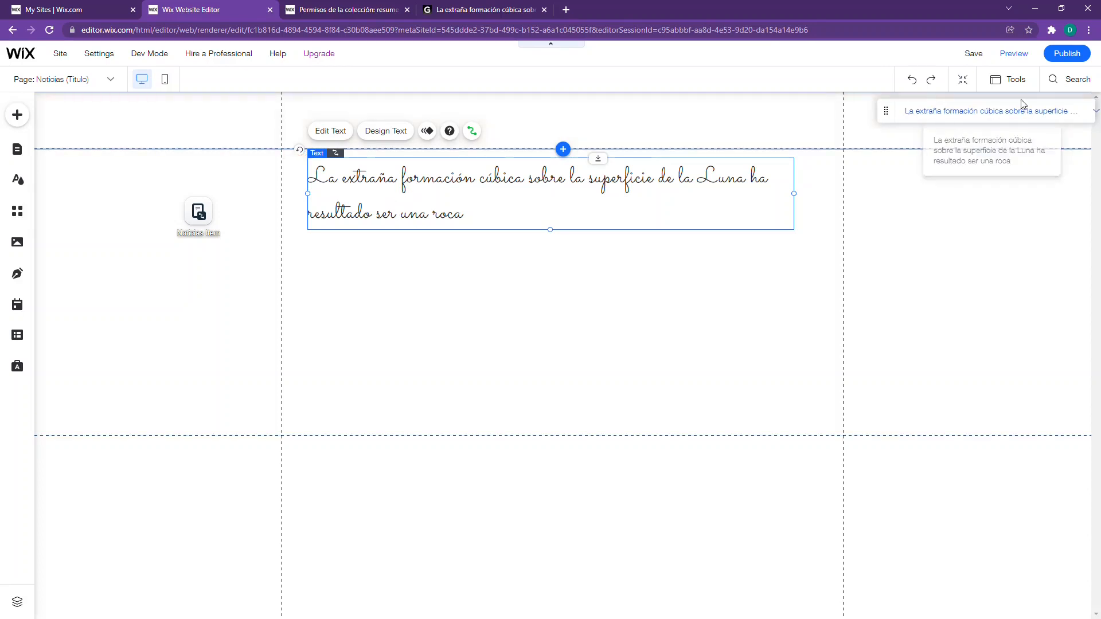
{"action": "left_click", "coordinate": [963, 111]}
{"action": "left_click", "coordinate": [954, 133]}
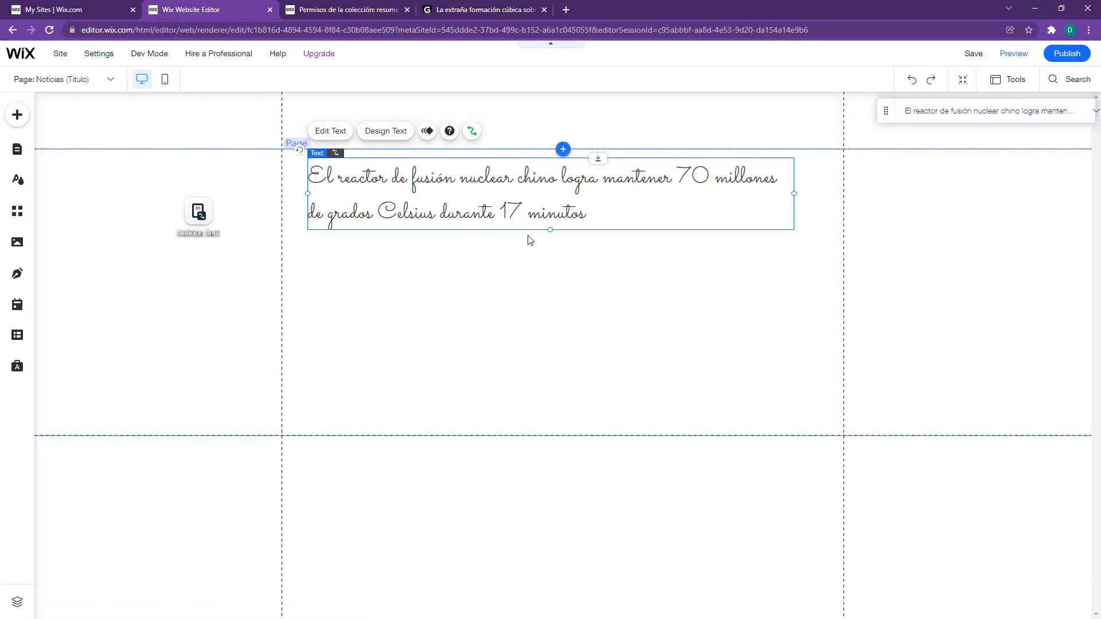
{"action": "left_click", "coordinate": [946, 112]}
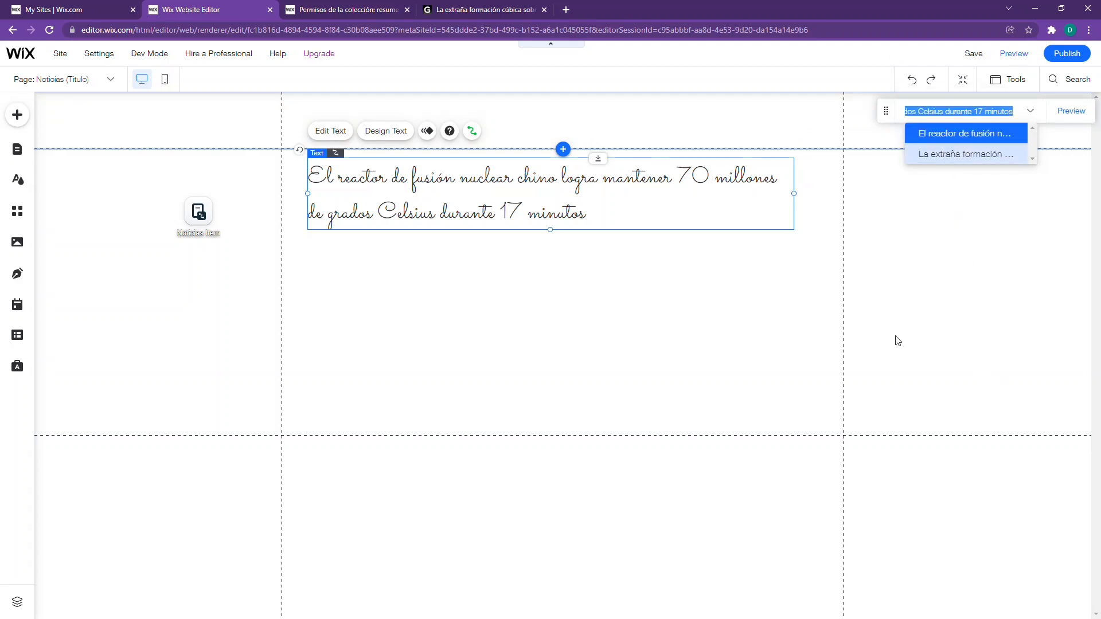
{"action": "left_click", "coordinate": [456, 177]}
- Restyle the connected title with the Roboto Bold font at a size of 24 px
{"action": "left_click", "coordinate": [385, 130]}
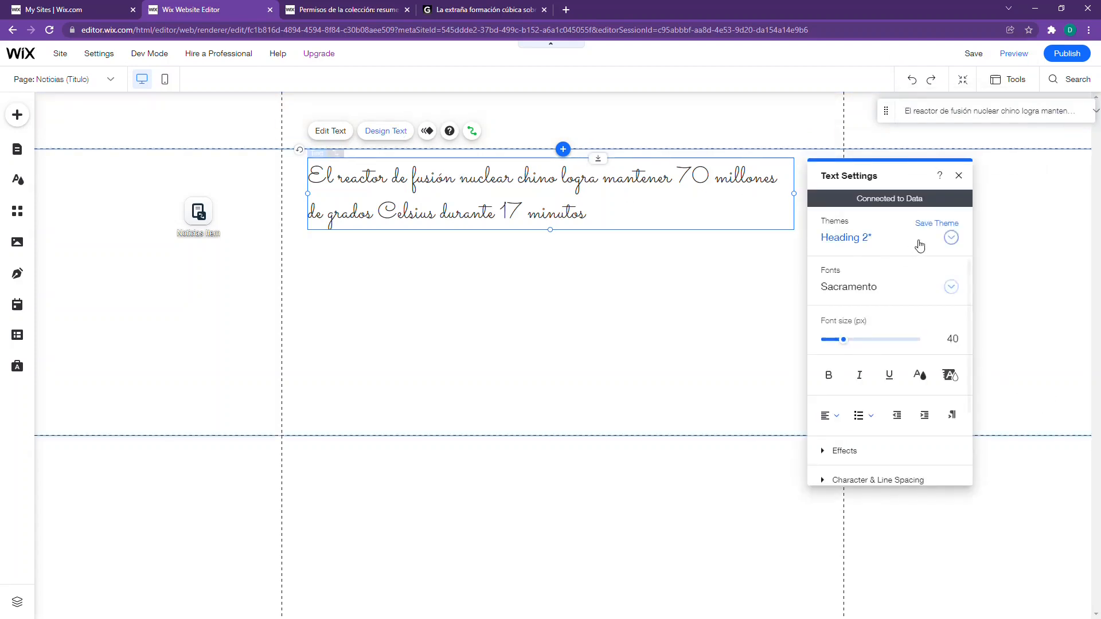
{"action": "left_click", "coordinate": [919, 245]}
{"action": "left_click", "coordinate": [897, 239]}
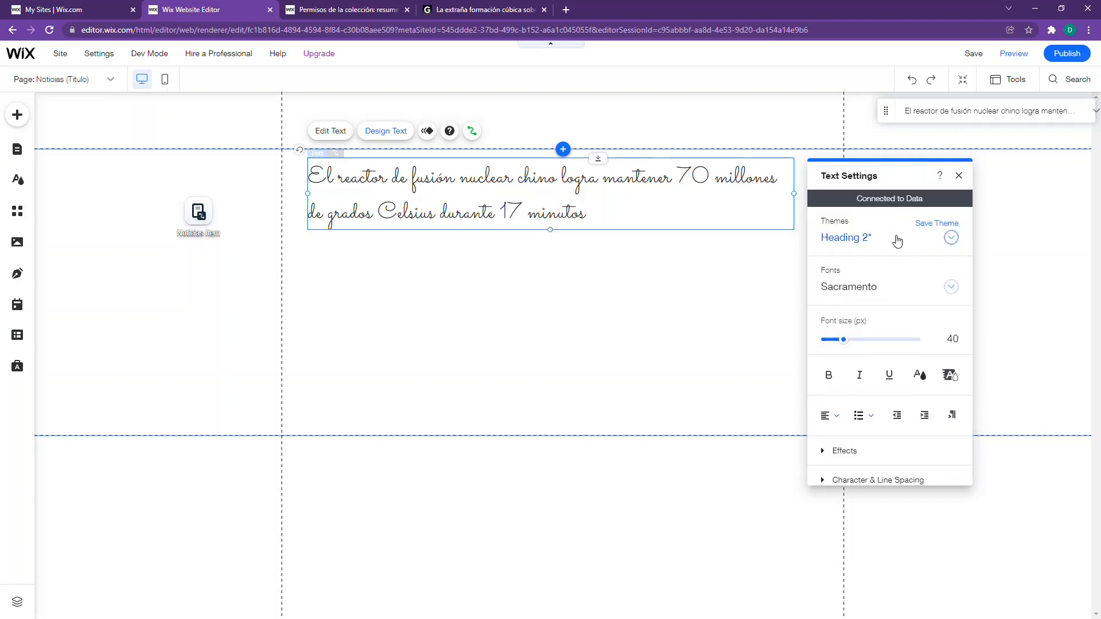
{"action": "left_click", "coordinate": [887, 281]}
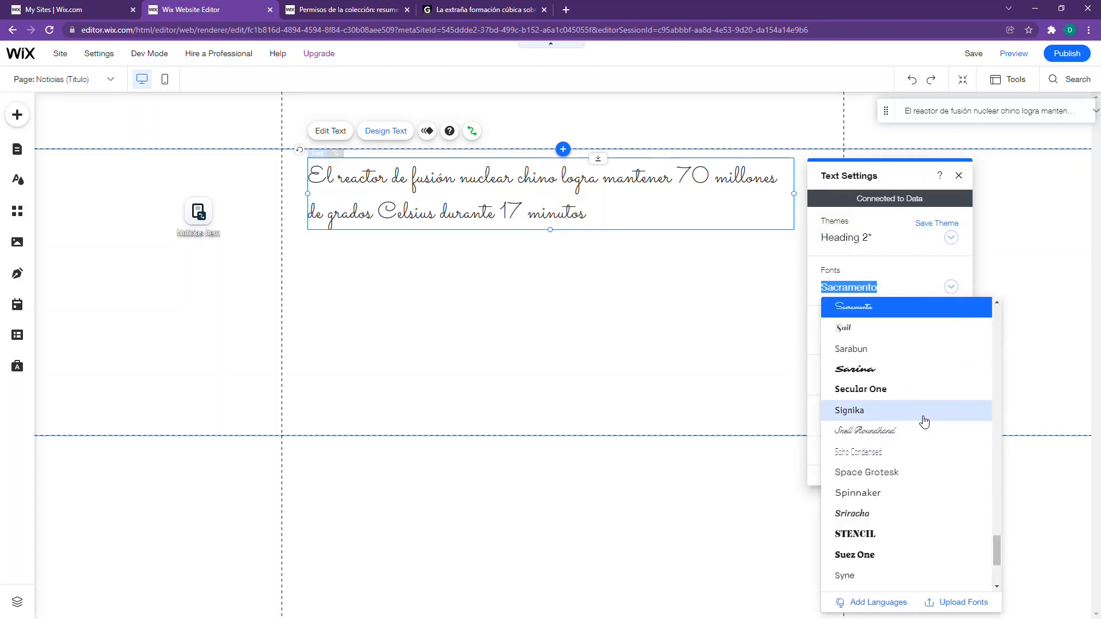
{"action": "left_click_drag", "start_coordinate": [1001, 563], "coordinate": [999, 525]}
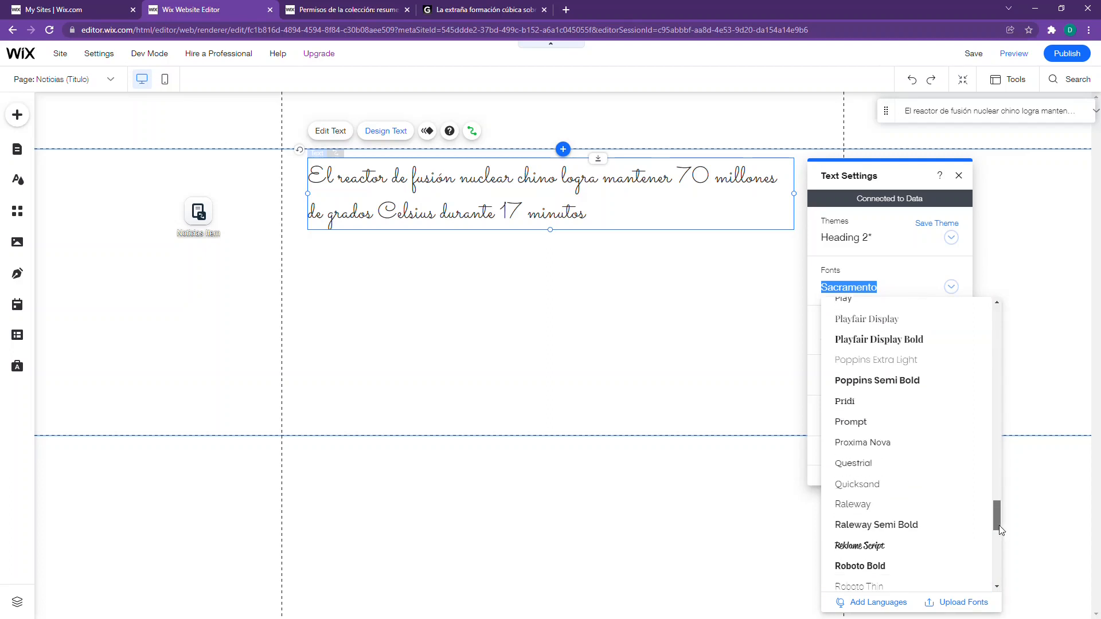
{"action": "left_click", "coordinate": [925, 565]}
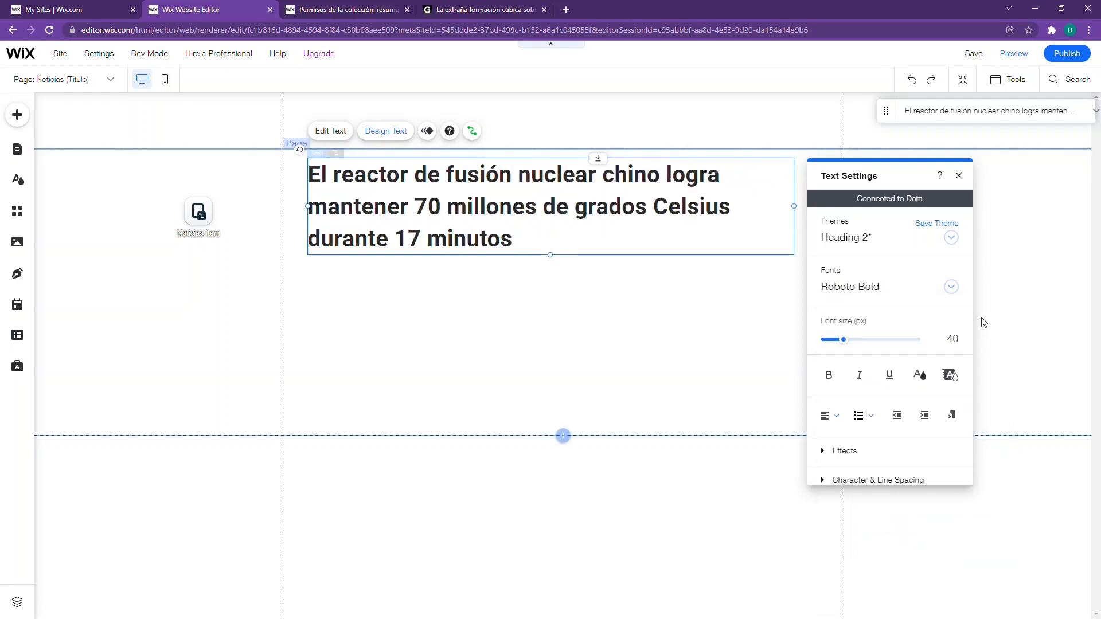
{"action": "left_click", "coordinate": [843, 340]}
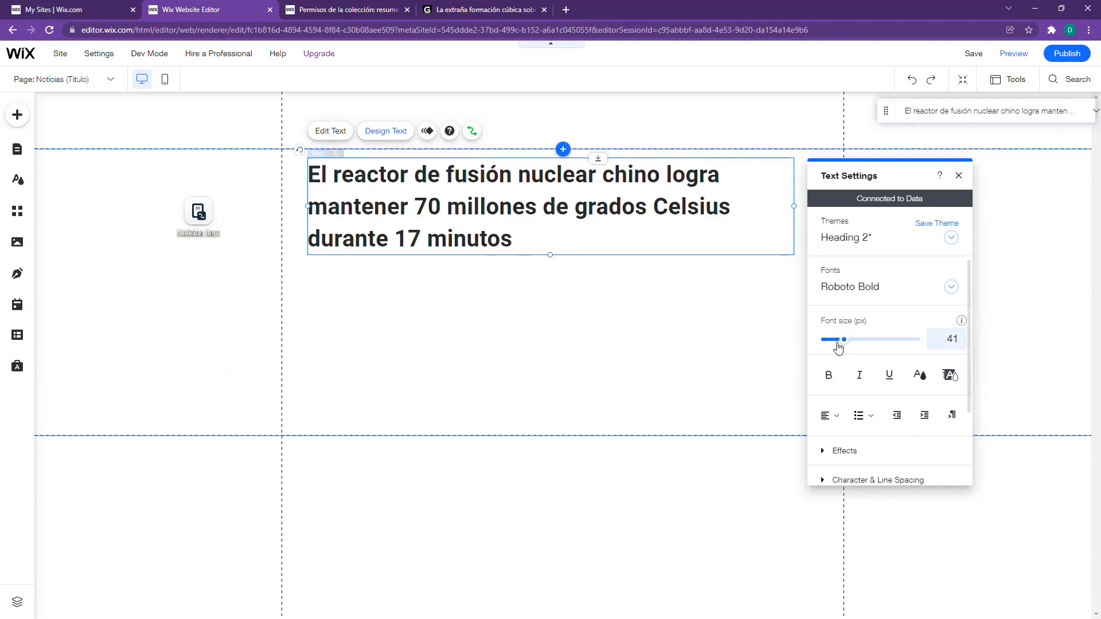
{"action": "left_click", "coordinate": [836, 341]}
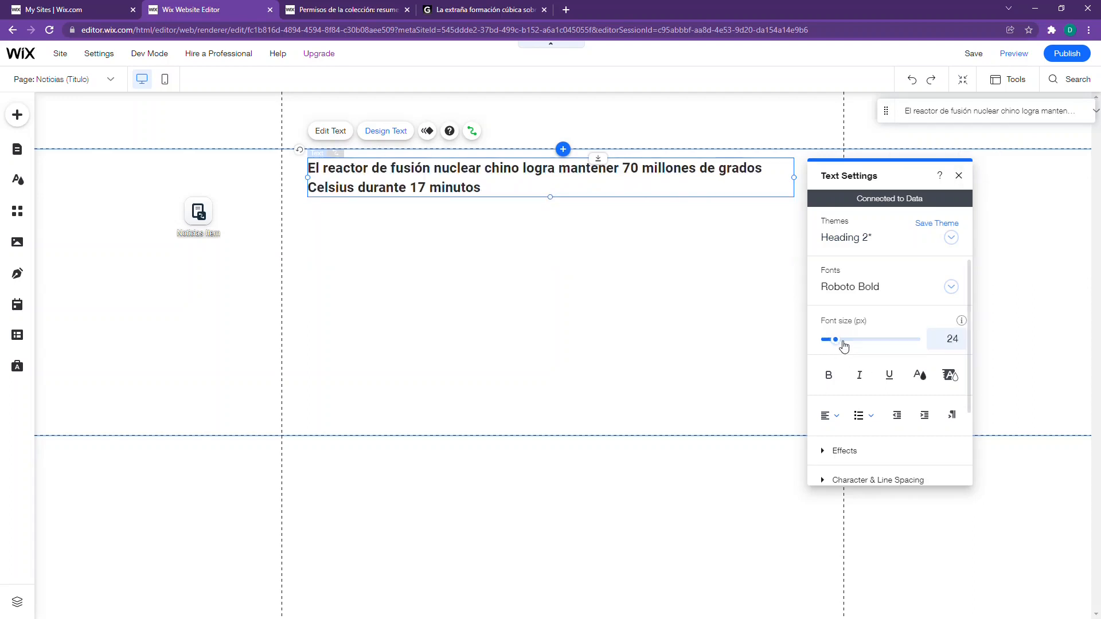
{"action": "left_click", "coordinate": [656, 285]}
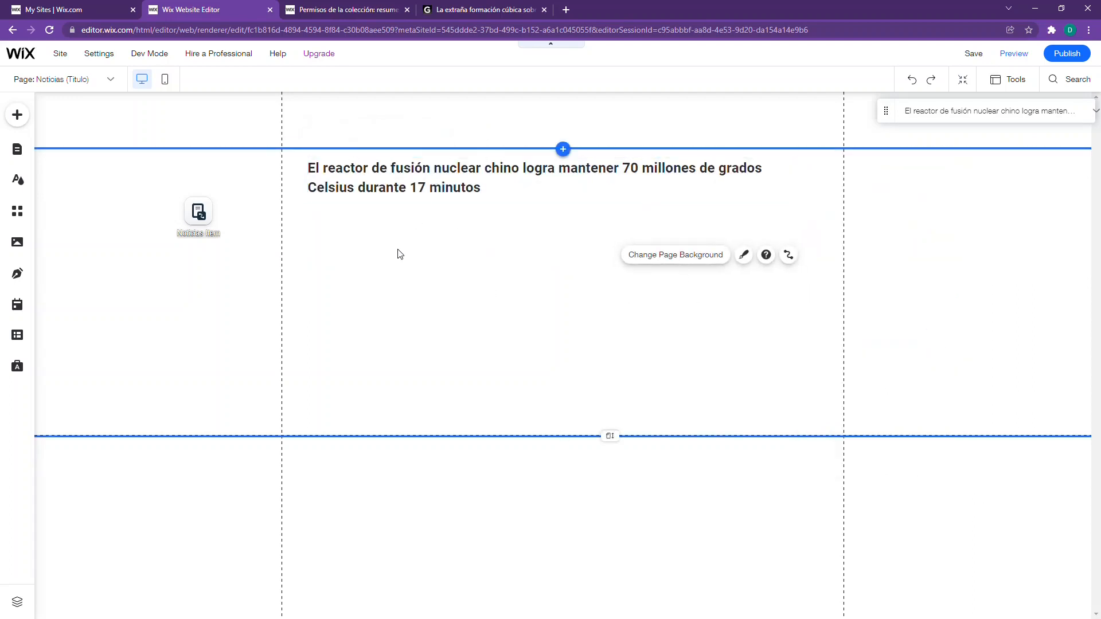
- Add the Sale Branding picture from the free Wix images and place it centred just below the title
{"action": "left_click", "coordinate": [17, 122]}
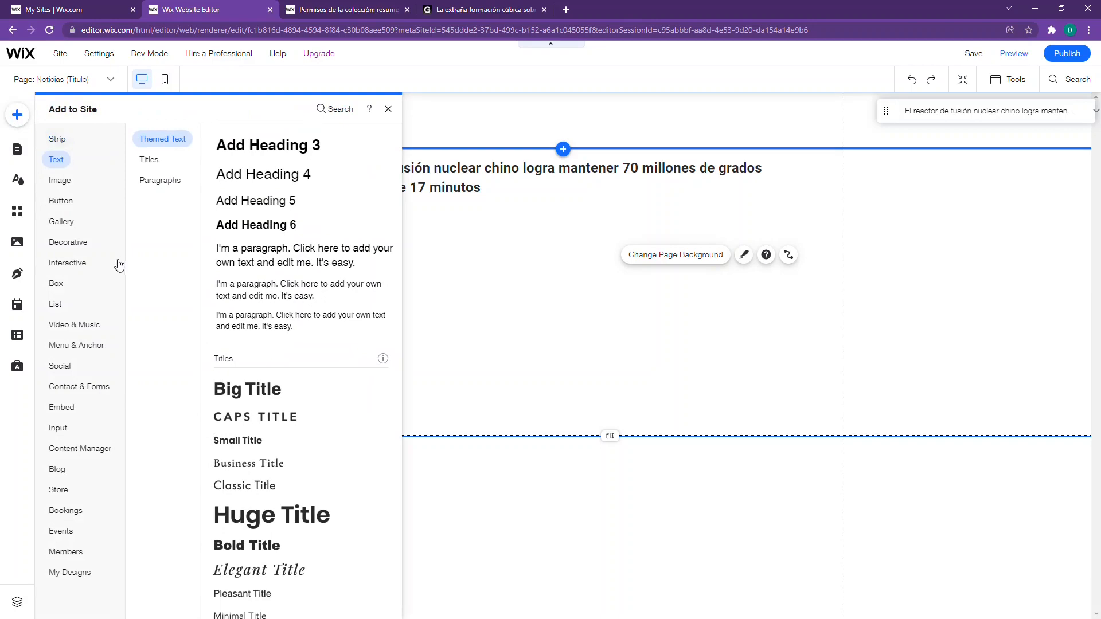
{"action": "mouse_move", "coordinate": [62, 179]}
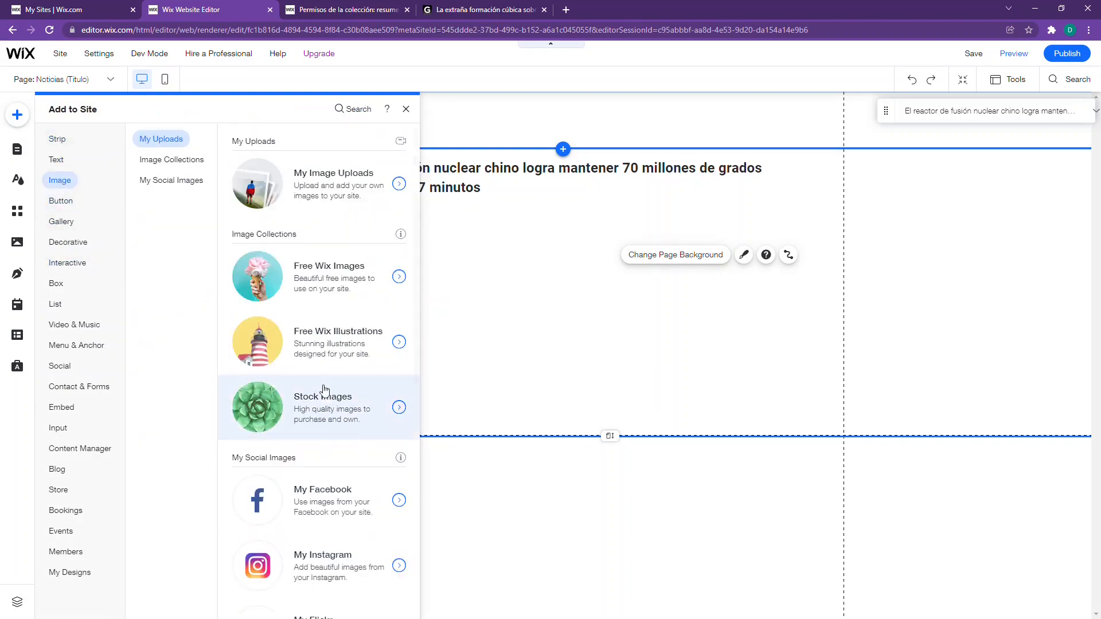
{"action": "scroll", "coordinate": [331, 431], "scroll_direction": "down", "scroll_amount": 6}
{"action": "scroll", "coordinate": [337, 430], "scroll_direction": "up", "scroll_amount": 6}
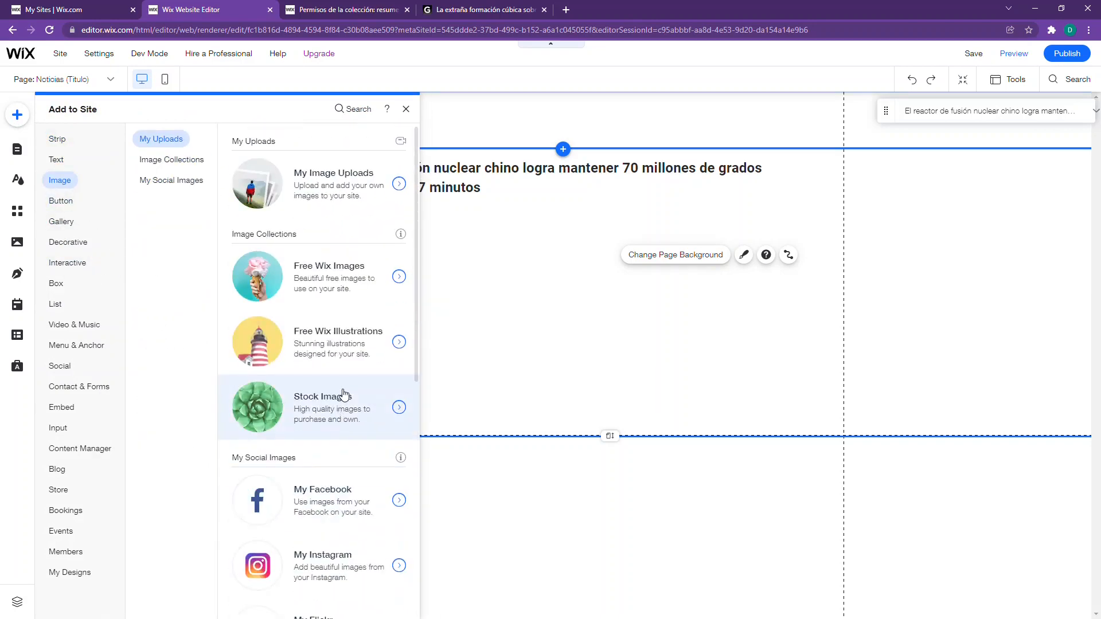
{"action": "left_click", "coordinate": [335, 272]}
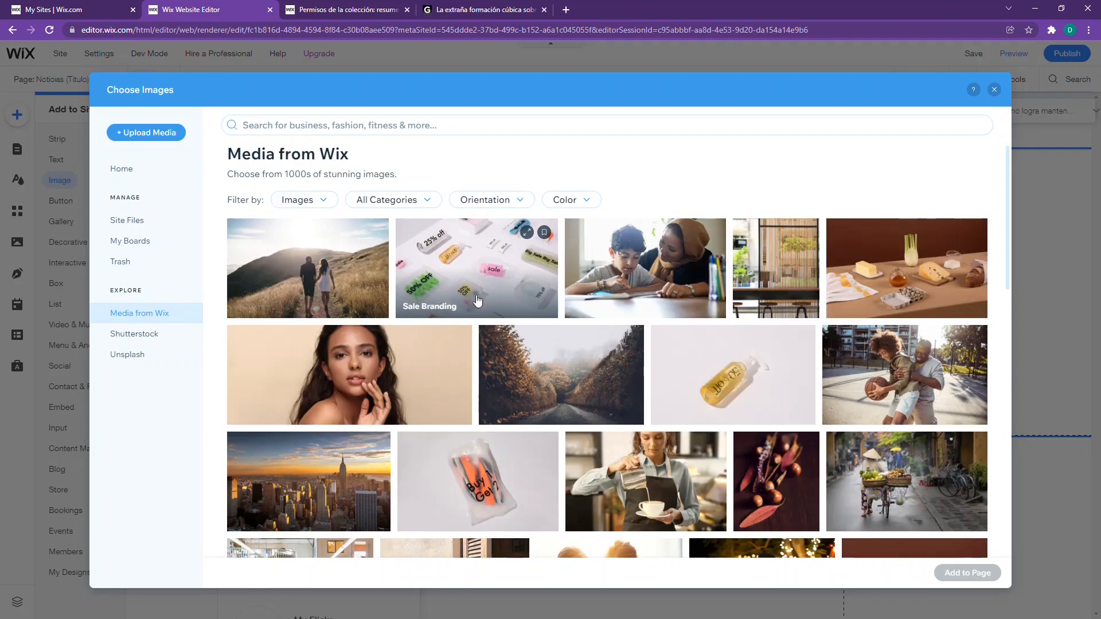
{"action": "left_click", "coordinate": [470, 270]}
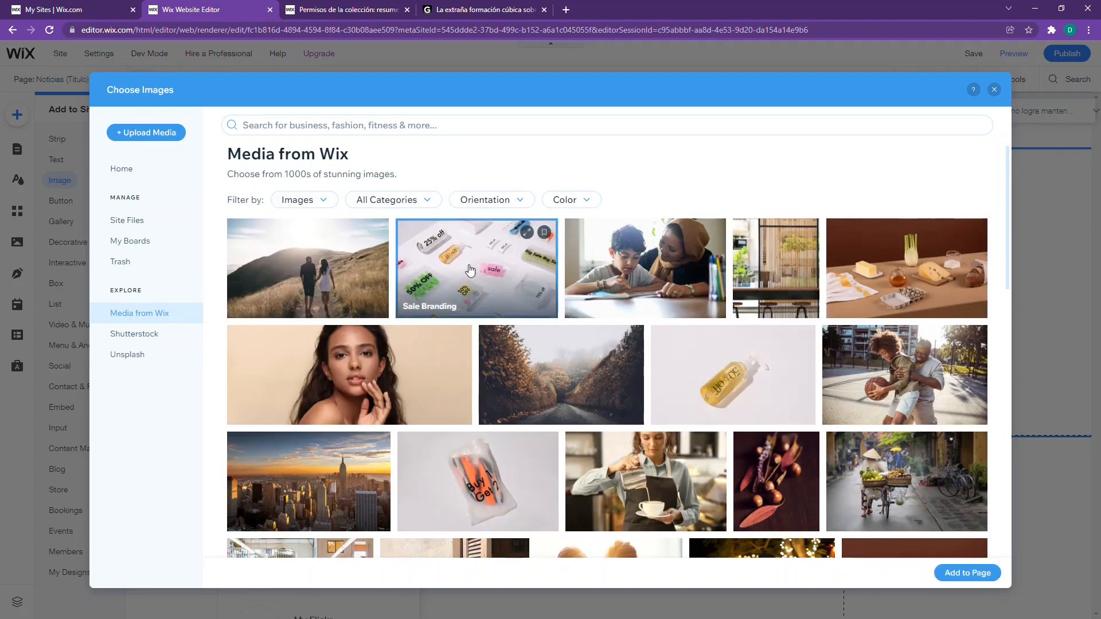
{"action": "left_click", "coordinate": [969, 573]}
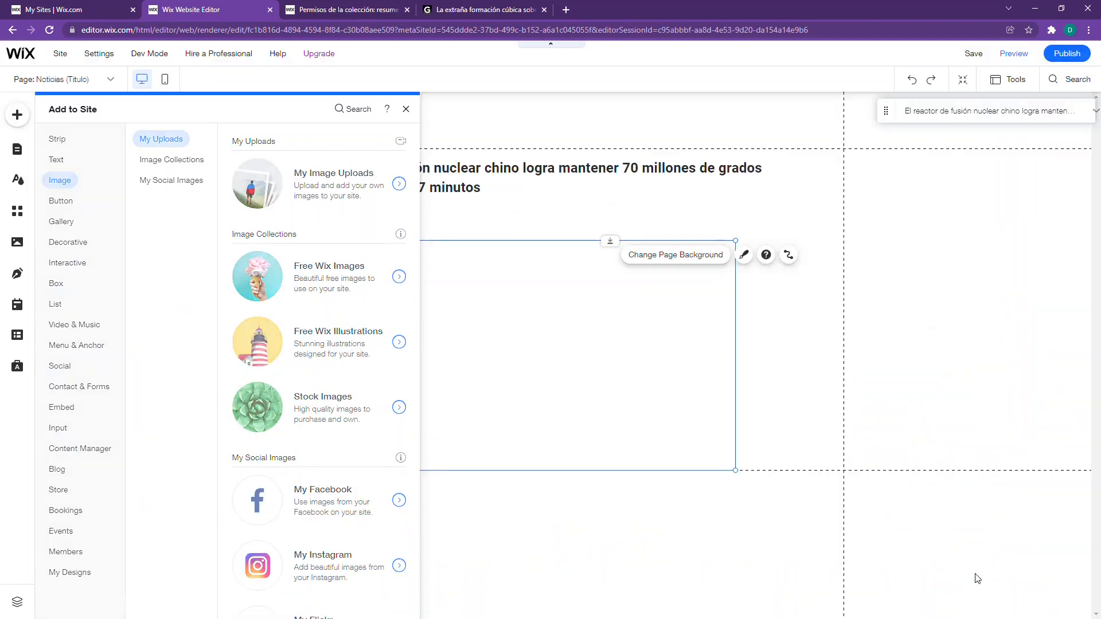
{"action": "left_click_drag", "start_coordinate": [580, 322], "coordinate": [582, 294]}
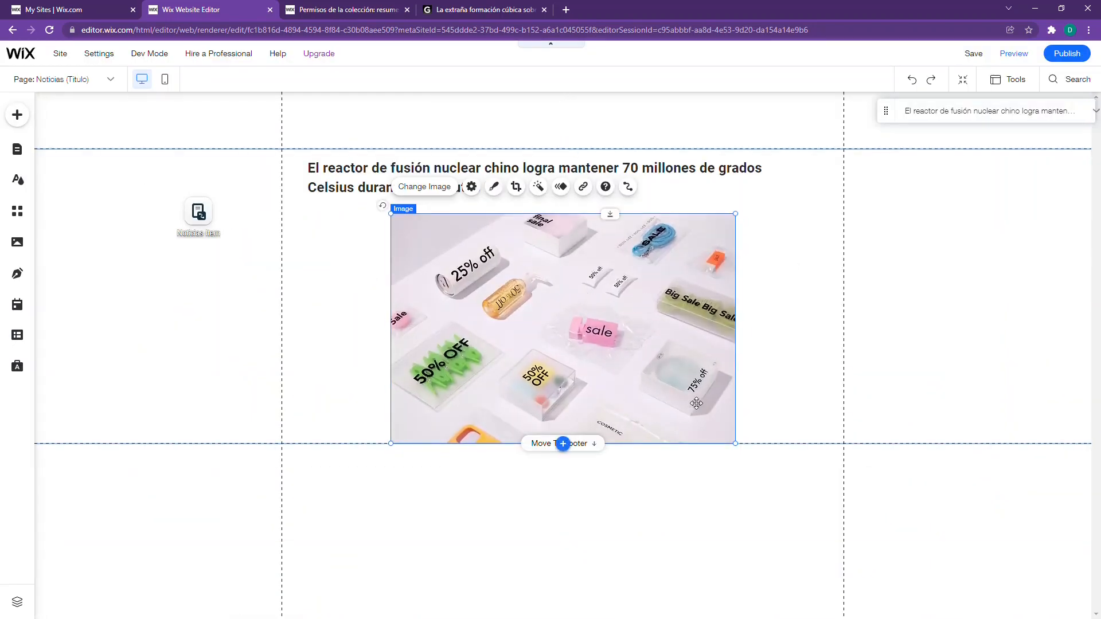
- Connect the image to the Noticias Item dataset, with its source from the Imagen field and its alt text from the Titulo field
{"action": "left_click", "coordinate": [627, 189]}
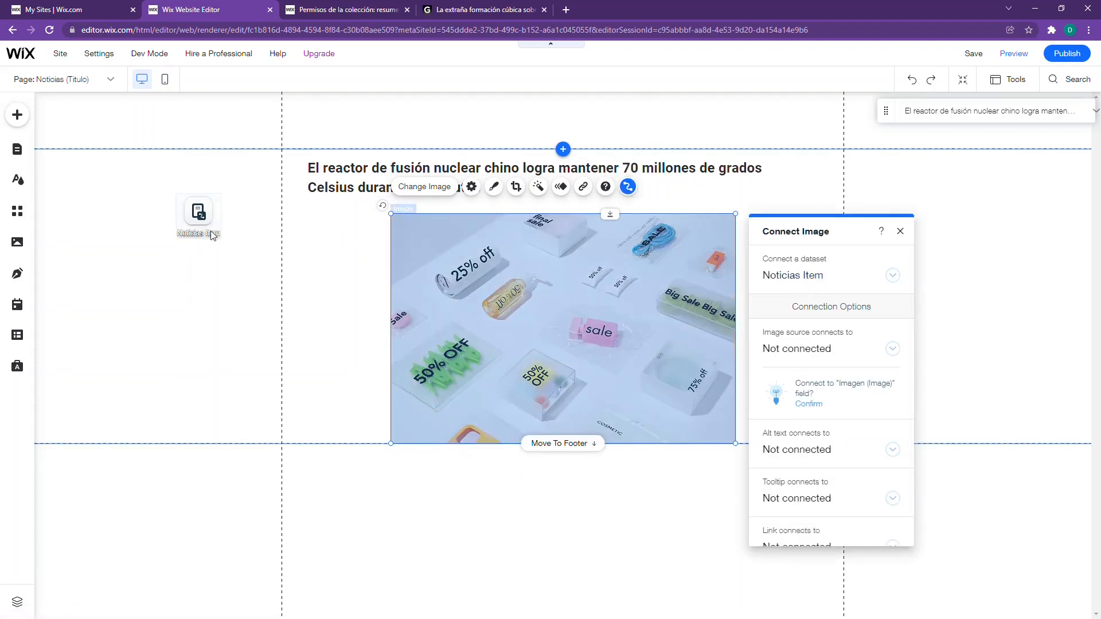
{"action": "left_click", "coordinate": [774, 351]}
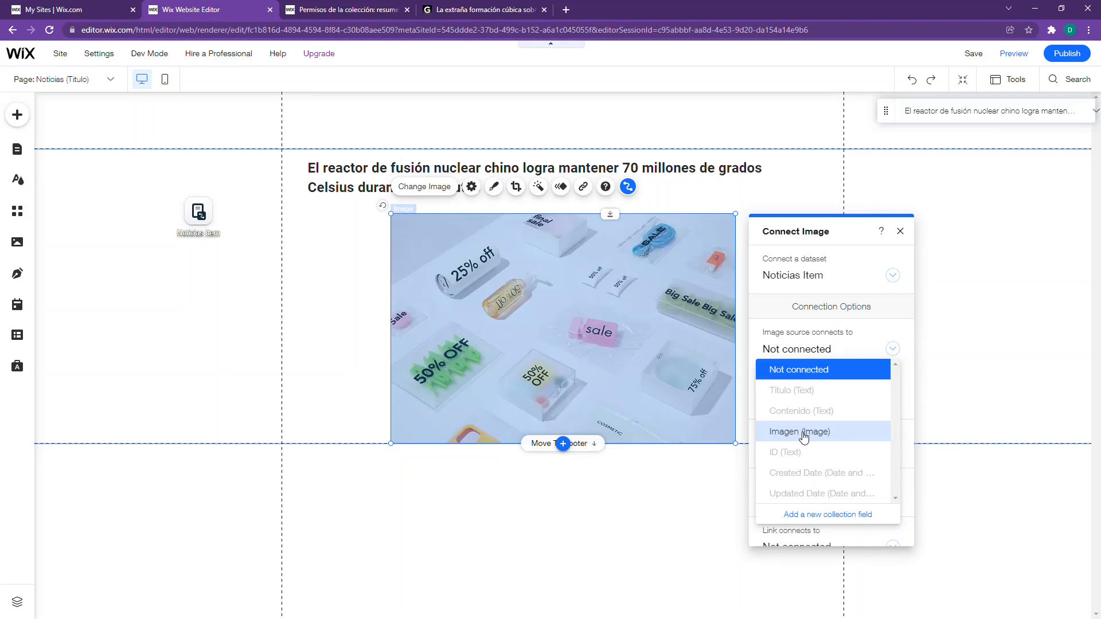
{"action": "left_click", "coordinate": [804, 437]}
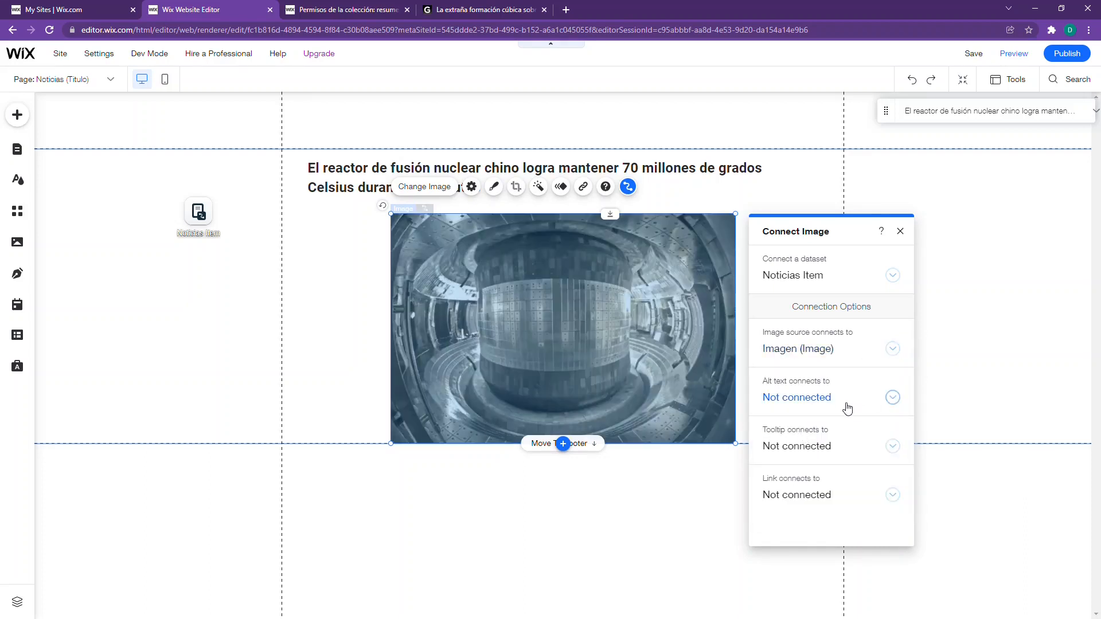
{"action": "left_click", "coordinate": [801, 403]}
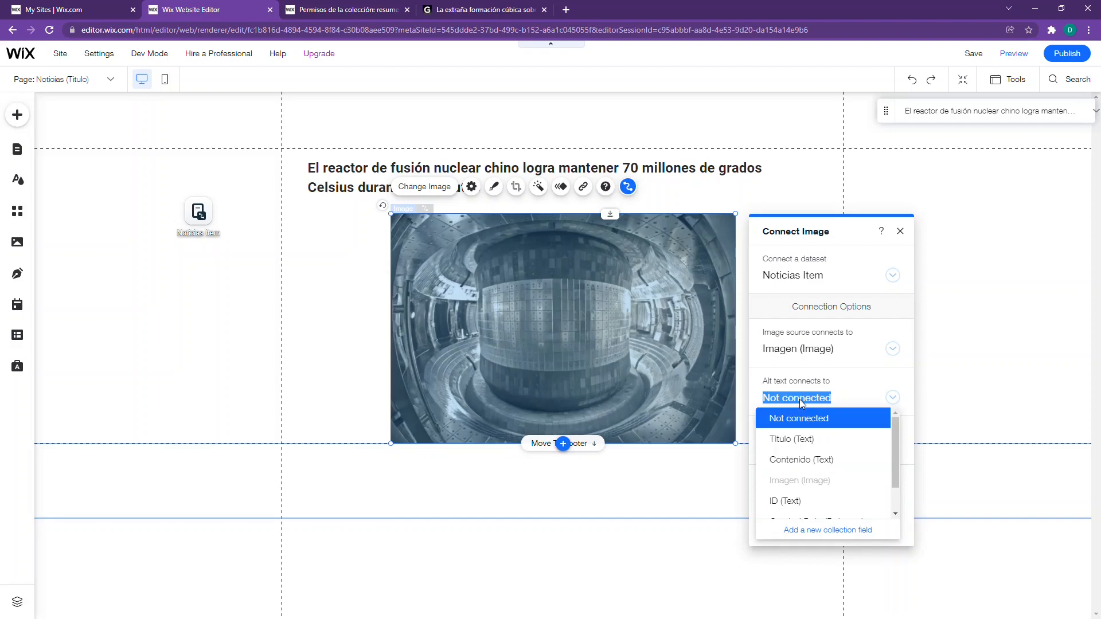
{"action": "left_click", "coordinate": [801, 450]}
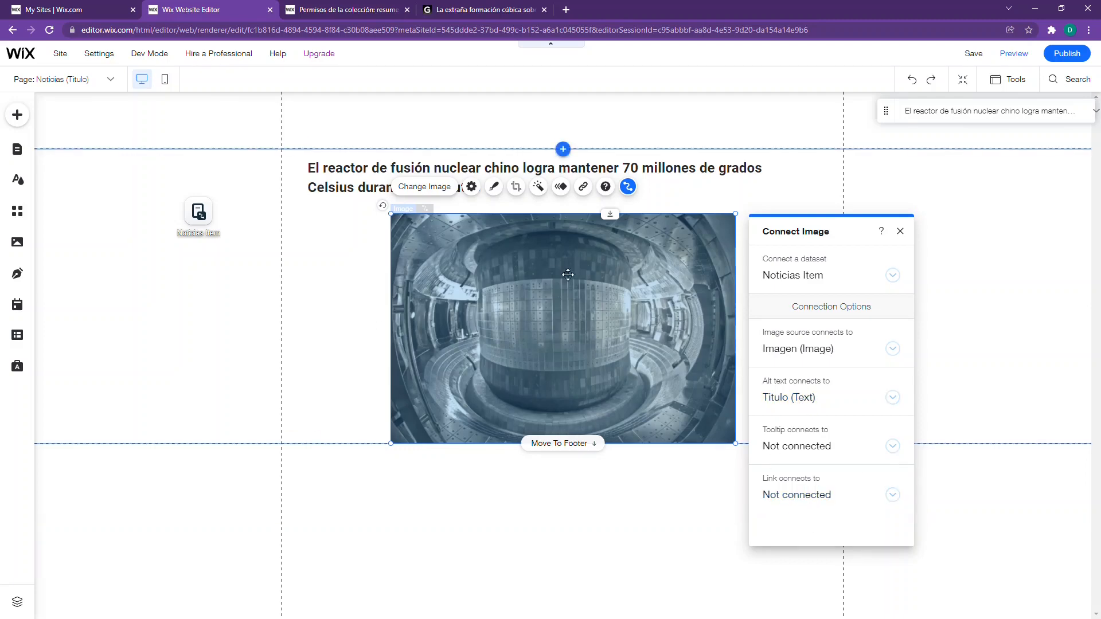
- Increase the page height to leave empty space between the image and the footer
{"action": "left_click", "coordinate": [330, 298]}
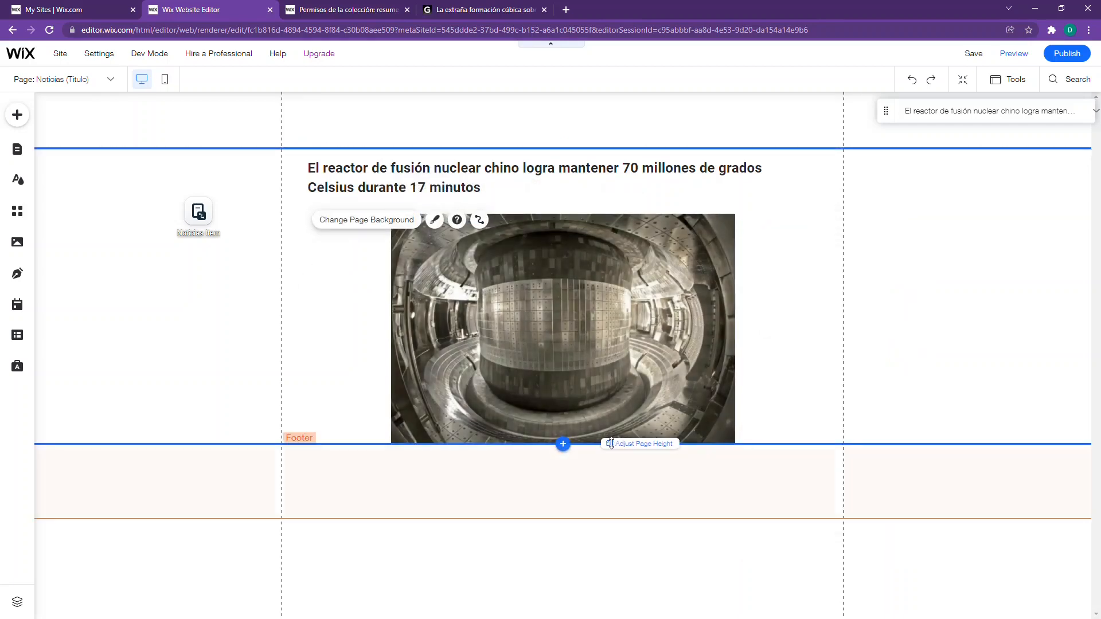
{"action": "left_click_drag", "start_coordinate": [609, 443], "coordinate": [619, 607]}
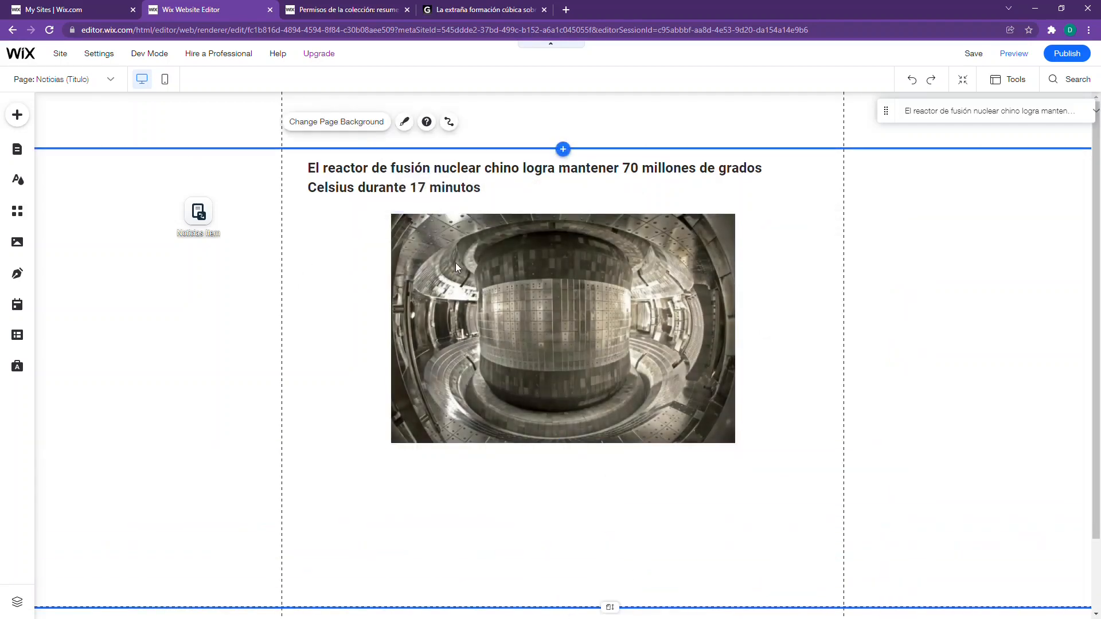
{"action": "scroll", "coordinate": [402, 269], "scroll_direction": "down", "scroll_amount": 1}
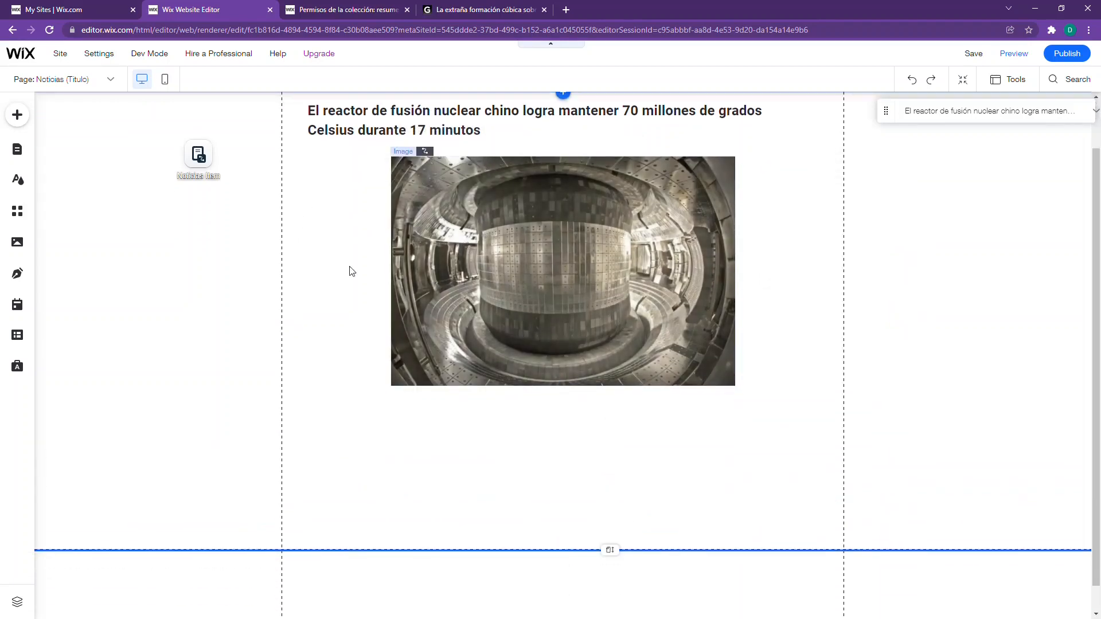
- Add a themed paragraph text below the image, aligned with the title's left edge and widened to nearly the title's width
{"action": "left_click", "coordinate": [17, 115]}
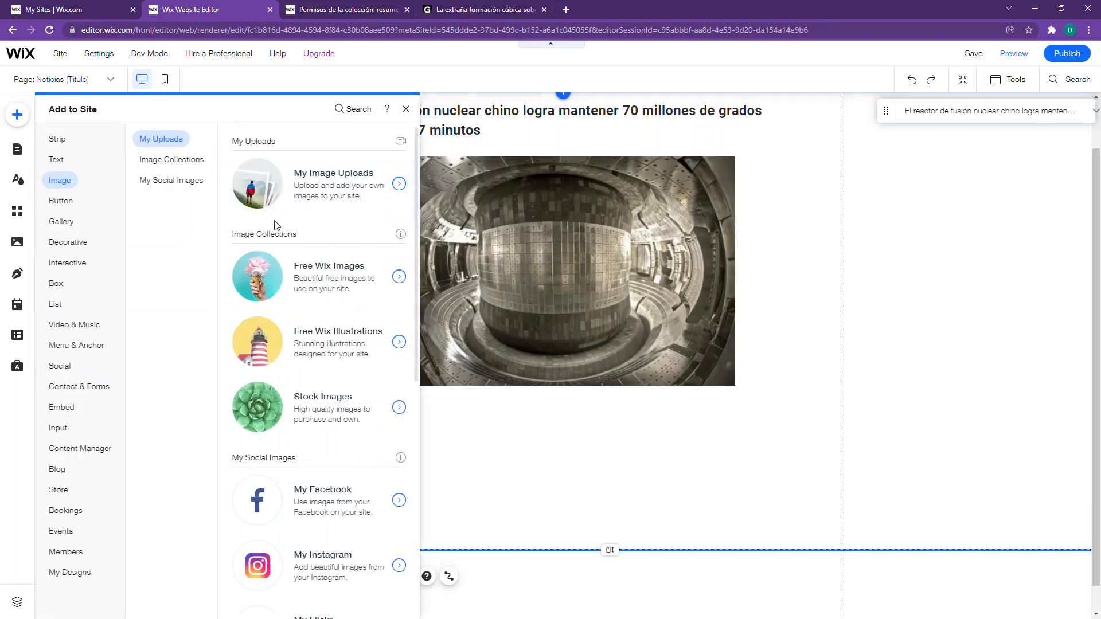
{"action": "left_click", "coordinate": [57, 163]}
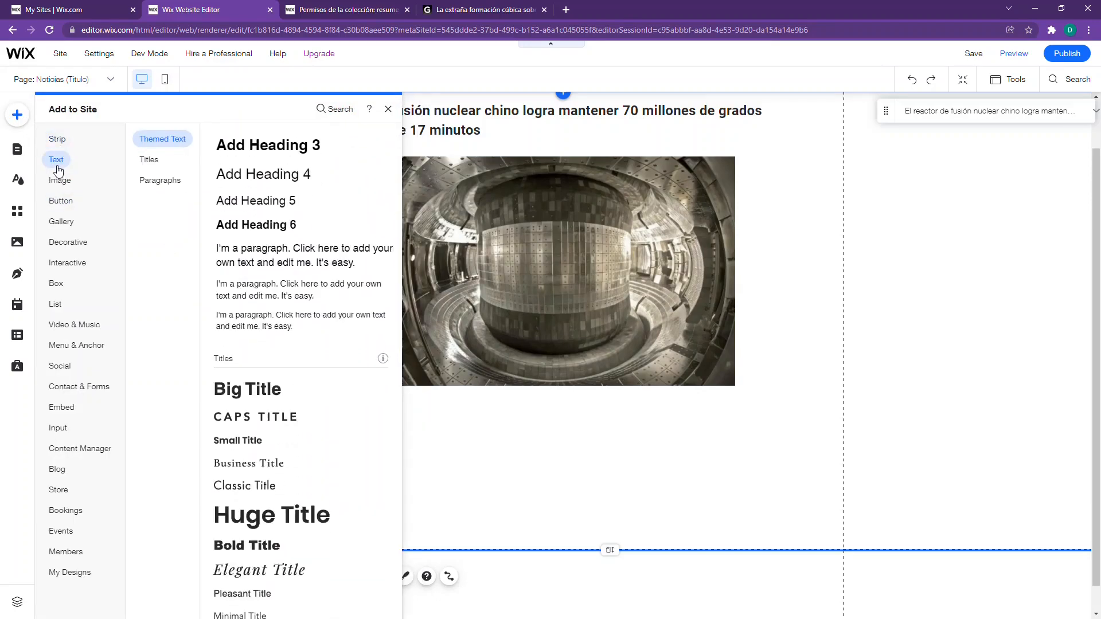
{"action": "left_click_drag", "start_coordinate": [265, 284], "coordinate": [357, 414]}
{"action": "left_click_drag", "start_coordinate": [486, 428], "coordinate": [770, 432]}
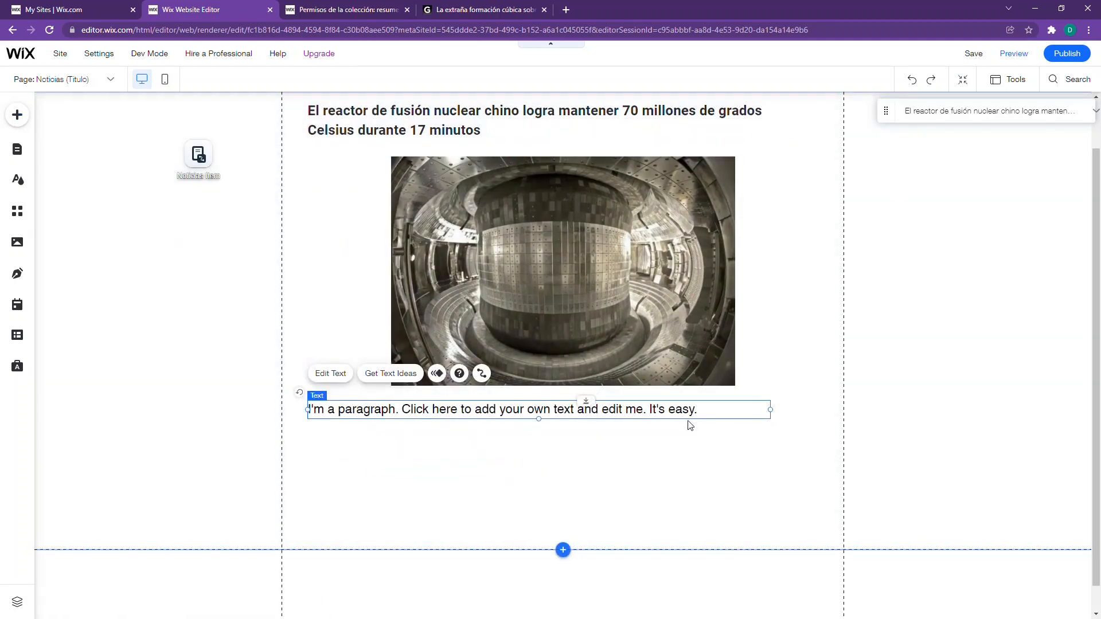
- Connect the paragraph text below the image to the Contenido field of the Noticias collection
{"action": "left_click", "coordinate": [481, 373]}
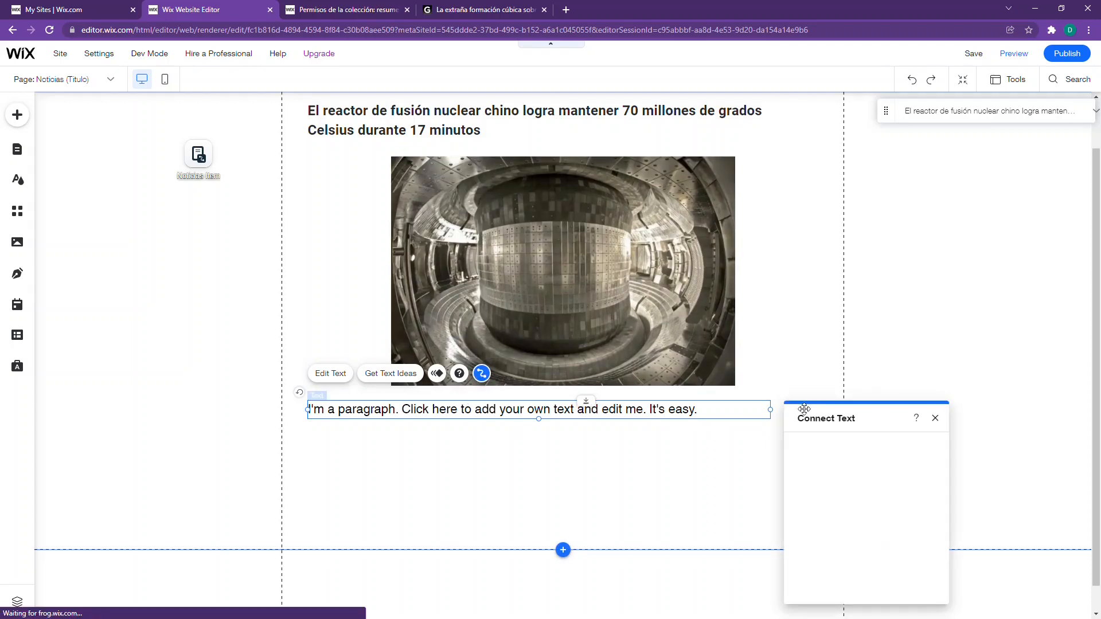
{"action": "left_click", "coordinate": [843, 530]}
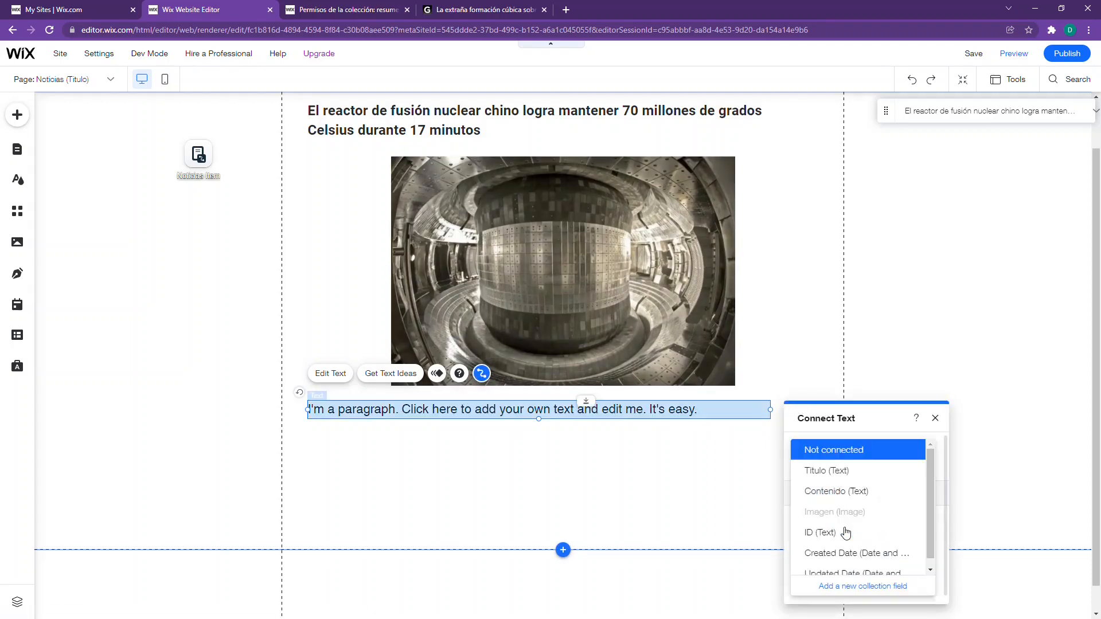
{"action": "left_click", "coordinate": [849, 491]}
{"action": "left_click", "coordinate": [801, 319]}
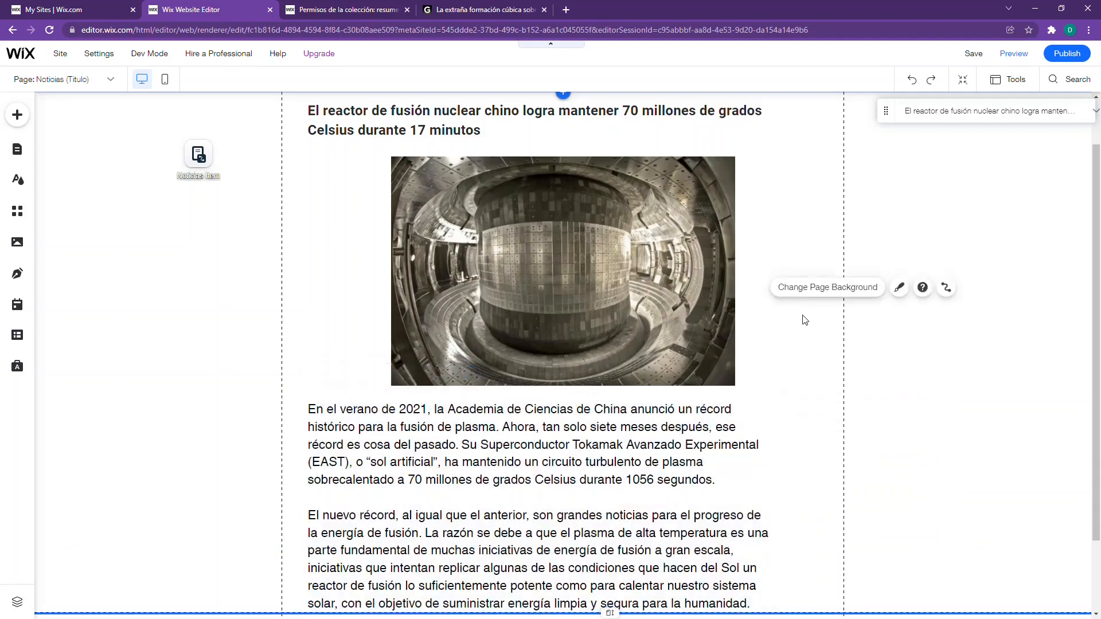
{"action": "scroll", "coordinate": [799, 396], "scroll_direction": "down", "scroll_amount": 2}
{"action": "left_click", "coordinate": [864, 507]}
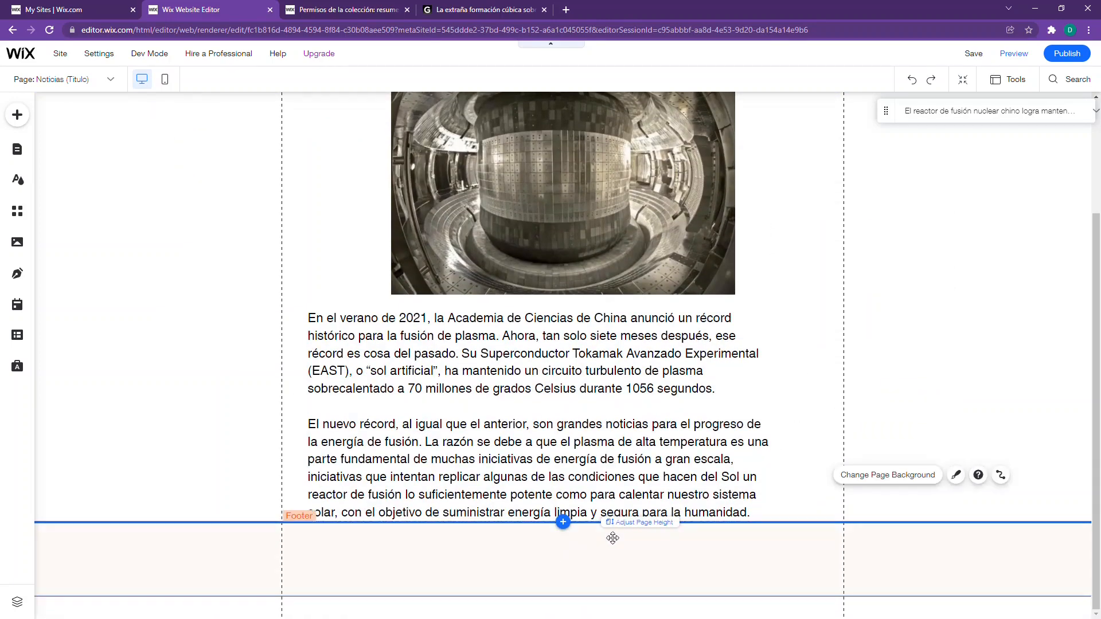
- Shift the content text below the image slightly to the right
{"action": "left_click", "coordinate": [531, 371]}
{"action": "left_click_drag", "start_coordinate": [530, 371], "coordinate": [538, 371]}
{"action": "scroll", "coordinate": [860, 264], "scroll_direction": "up", "scroll_amount": 3}
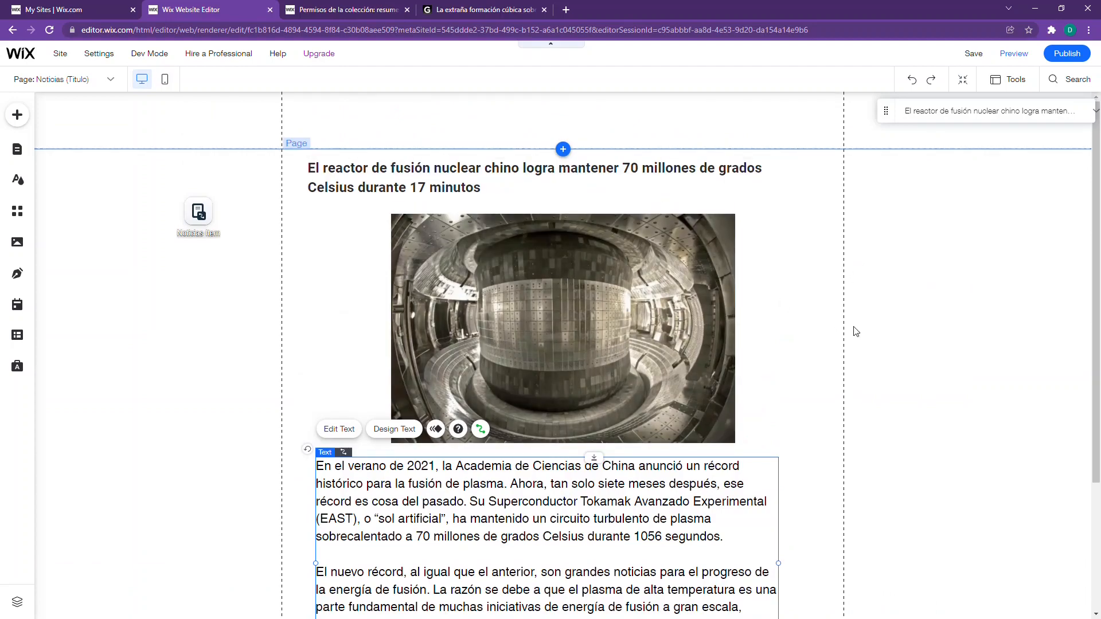
{"action": "scroll", "coordinate": [853, 331], "scroll_direction": "down", "scroll_amount": 3}
{"action": "scroll", "coordinate": [837, 332], "scroll_direction": "up", "scroll_amount": 2}
{"action": "left_click", "coordinate": [818, 294]}
{"action": "scroll", "coordinate": [897, 284], "scroll_direction": "up", "scroll_amount": 1}
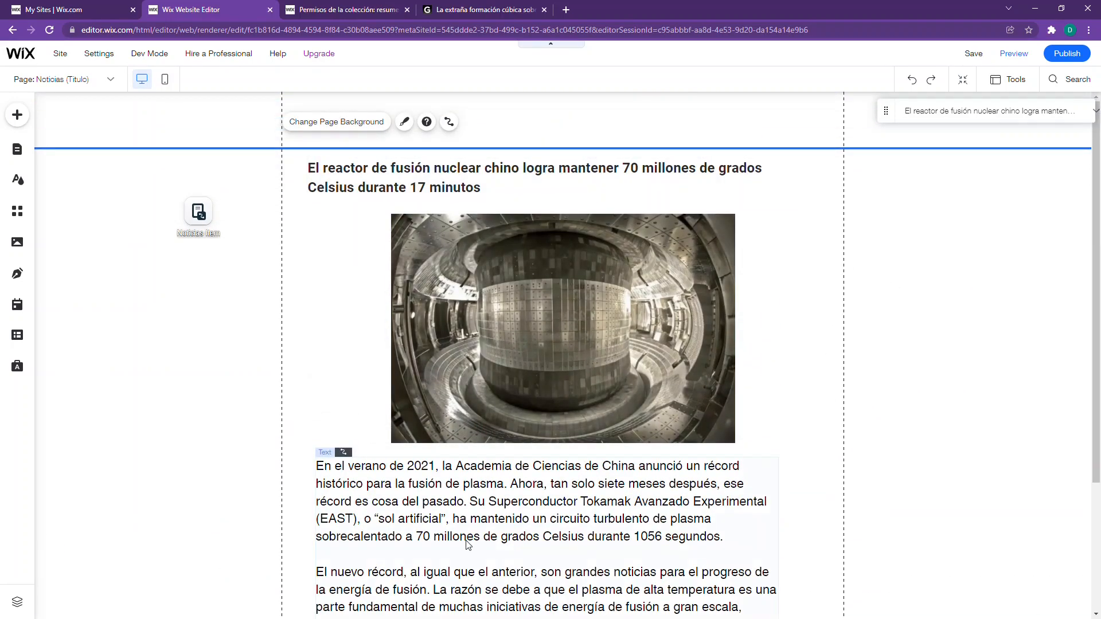
- Switch the item page to the news item "La extraña formación cúbica sobre la superficie de la Luna" and review its layout
{"action": "left_click", "coordinate": [956, 119]}
{"action": "left_click", "coordinate": [954, 153]}
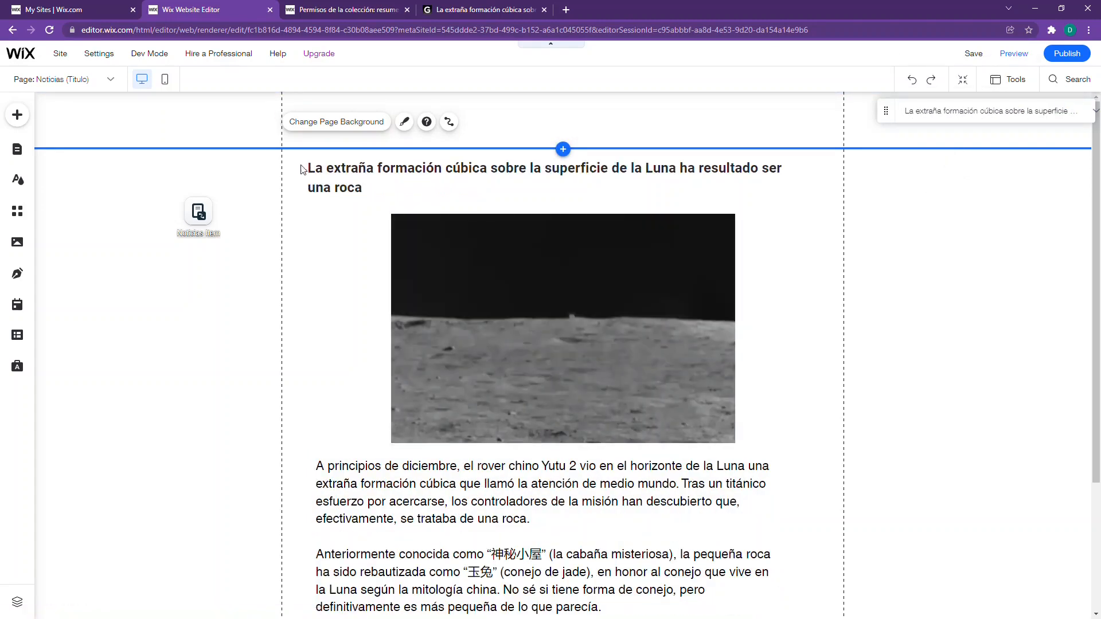
{"action": "scroll", "coordinate": [433, 411], "scroll_direction": "down", "scroll_amount": 4}
{"action": "scroll", "coordinate": [505, 321], "scroll_direction": "up", "scroll_amount": 4}
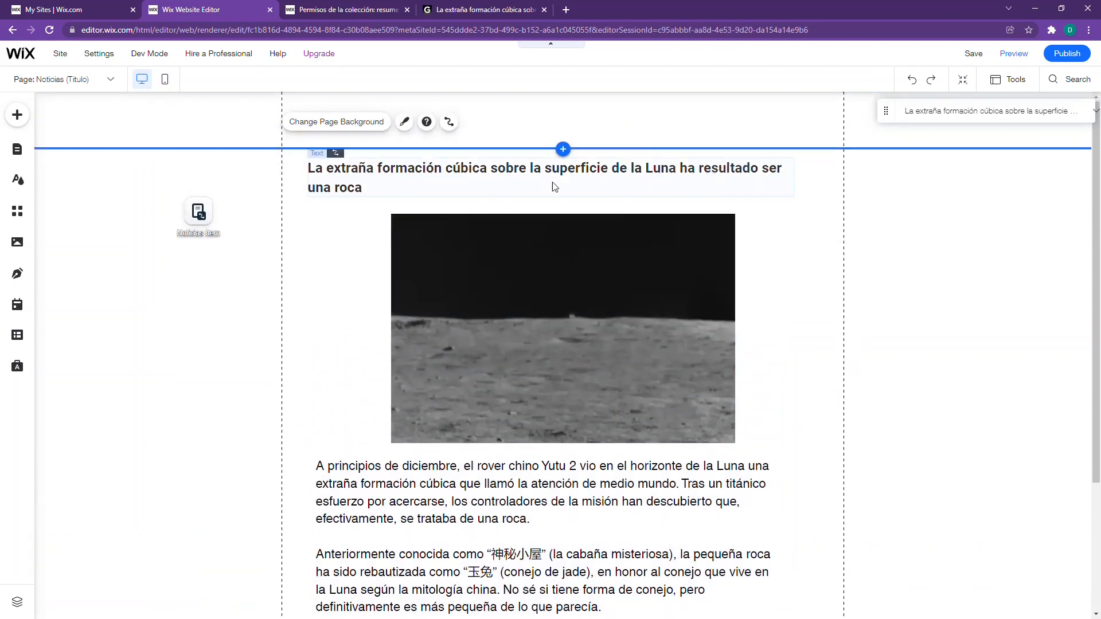
- Add an item to the Noticias collection with Titulo "Nueva noticia" and Contenido "Nuevo contenido para la noticia"
{"action": "left_click", "coordinate": [208, 220]}
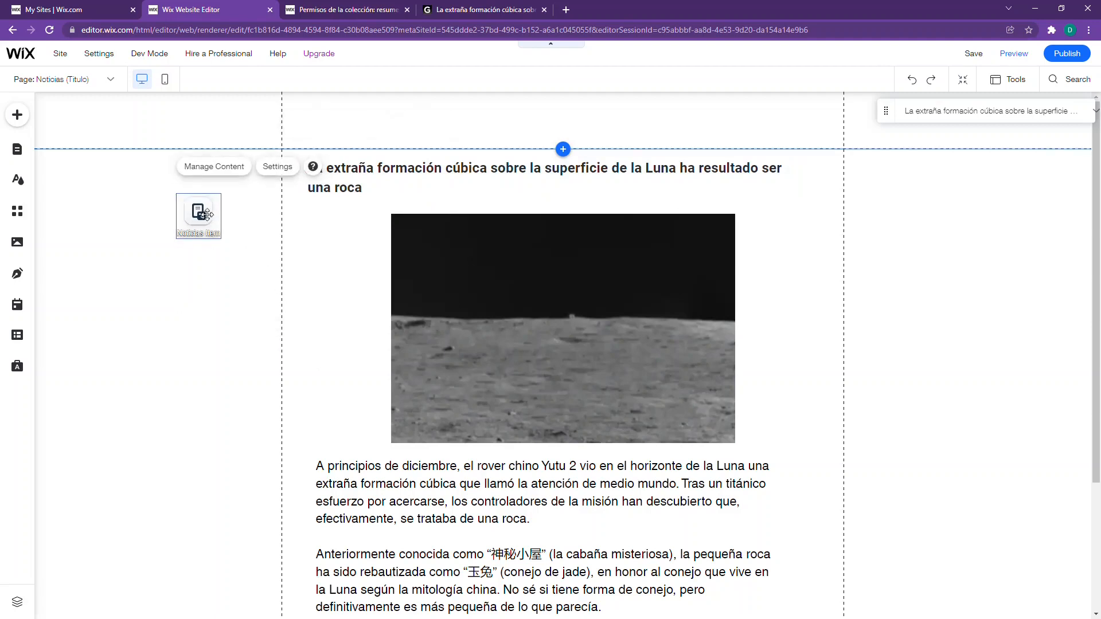
{"action": "left_click", "coordinate": [216, 167]}
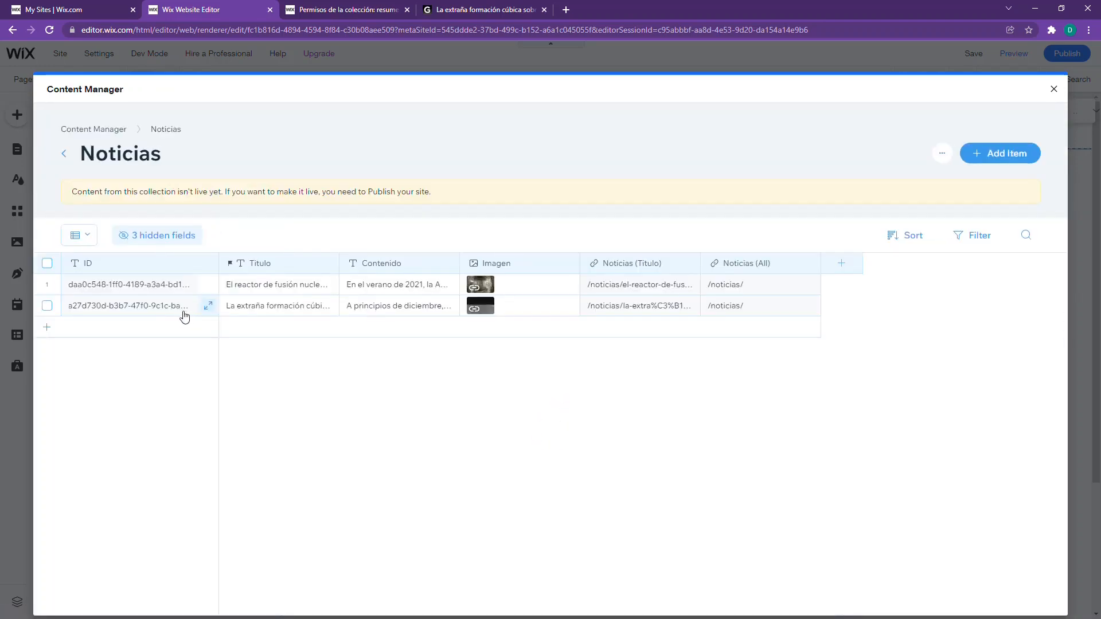
{"action": "left_click", "coordinate": [46, 328]}
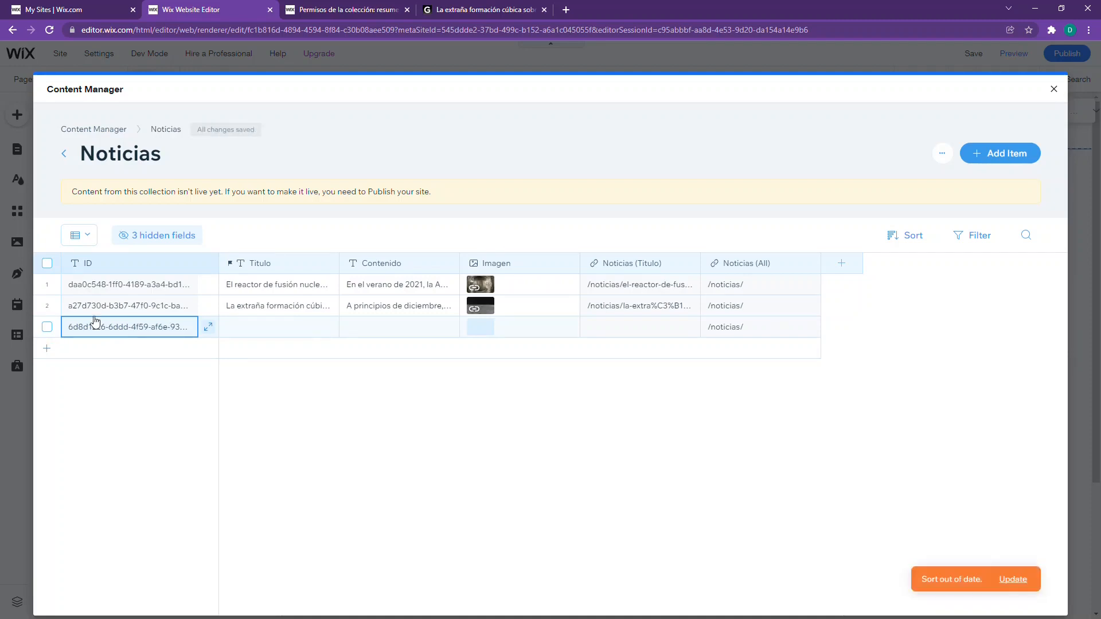
{"action": "left_click", "coordinate": [280, 326]}
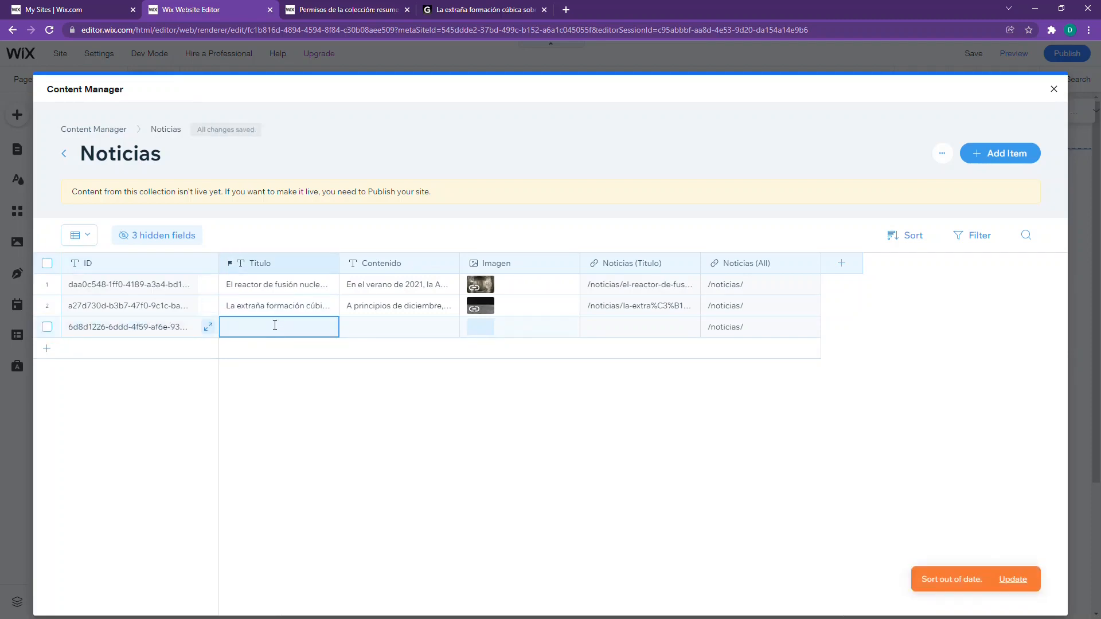
{"action": "type", "text": "Nueva no"}
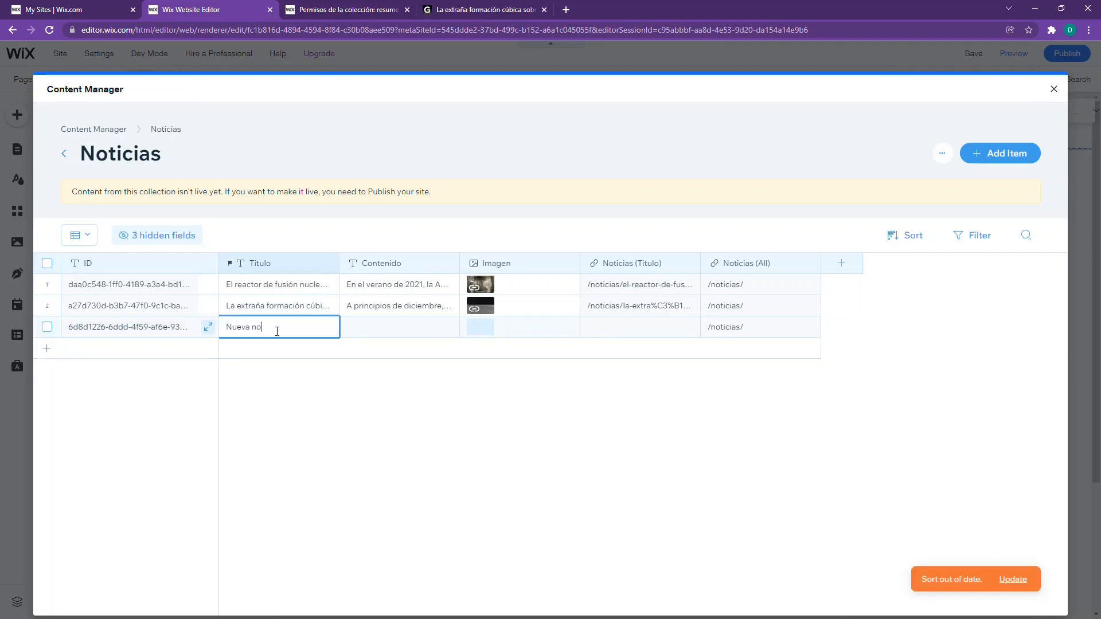
{"action": "type", "text": "ticia"}
{"action": "key", "text": "Tab"}
{"action": "type", "text": "Nuevo con"}
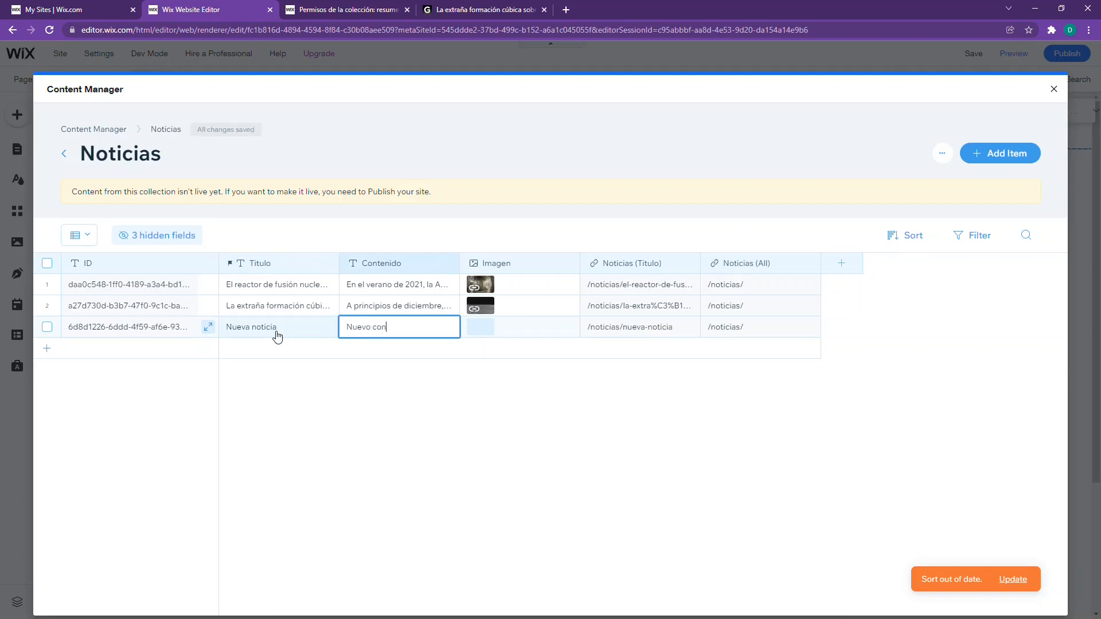
{"action": "type", "text": "tenido para la"}
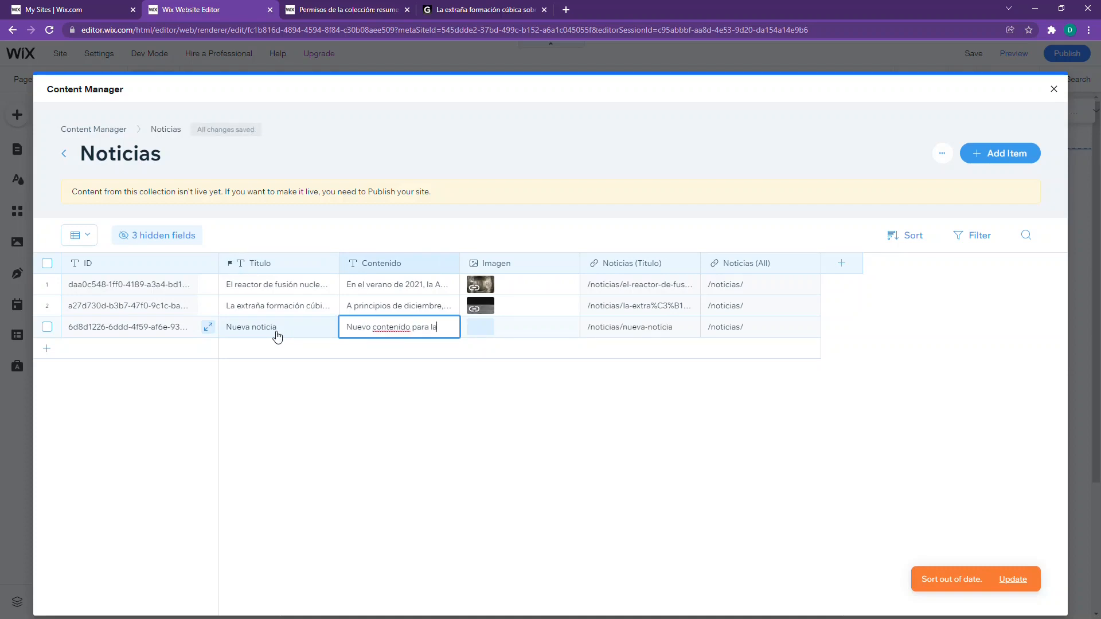
{"action": "type", "text": " noticia"}
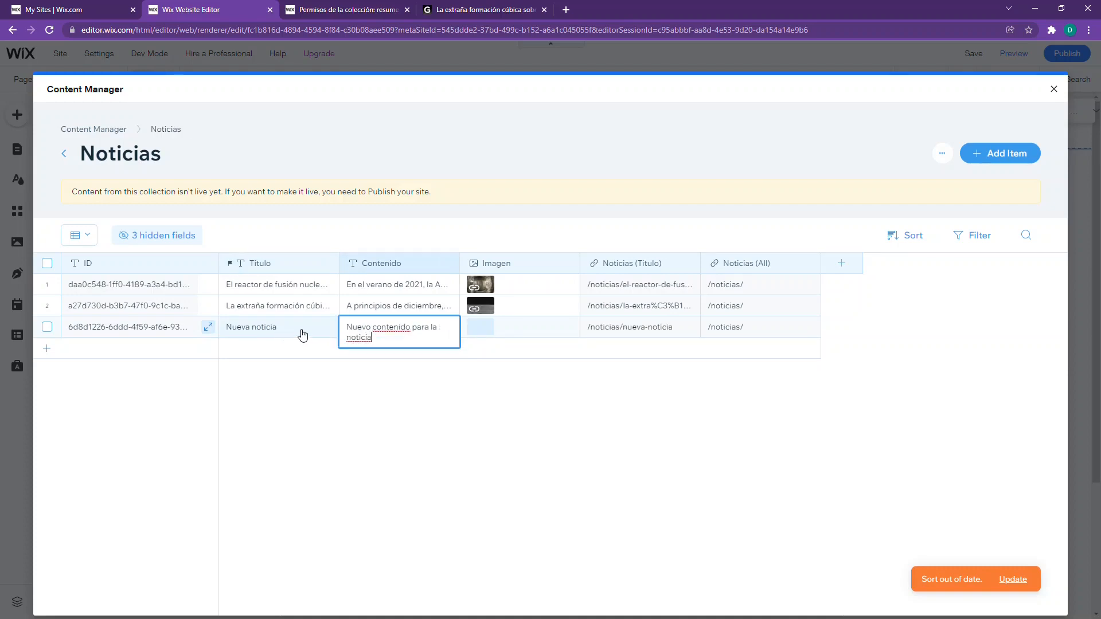
- Close the news article's browser tab and set the new item's Imagen to the autumn leaves and pinecones picture from Wix media
{"action": "left_click", "coordinate": [544, 9]}
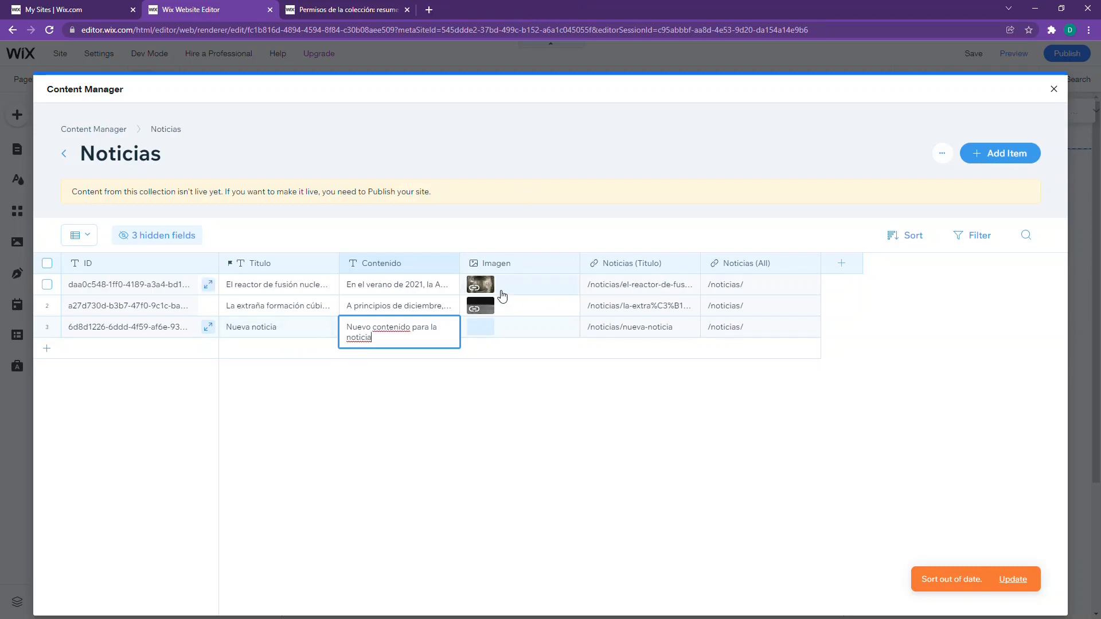
{"action": "left_click", "coordinate": [486, 328]}
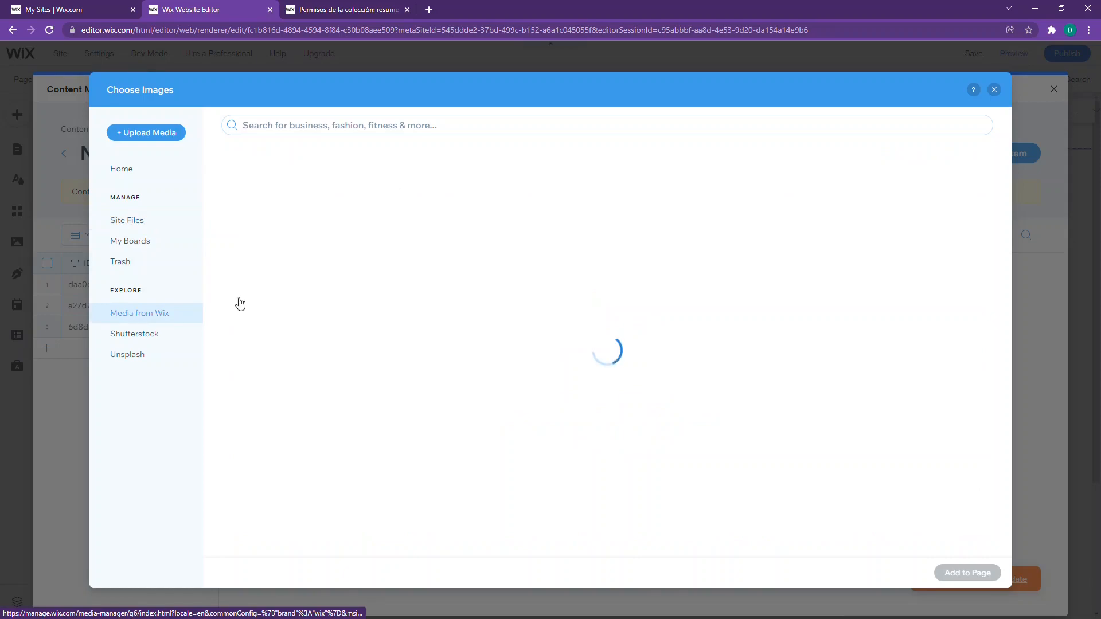
{"action": "scroll", "coordinate": [827, 422], "scroll_direction": "down", "scroll_amount": 5}
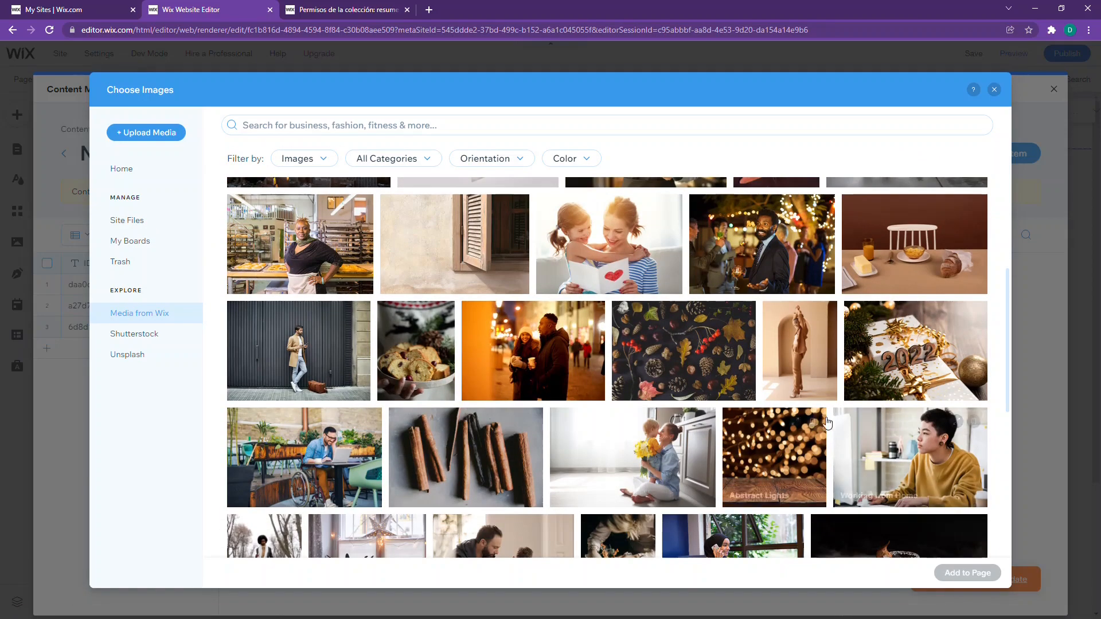
{"action": "left_click", "coordinate": [683, 351]}
{"action": "left_click", "coordinate": [977, 575]}
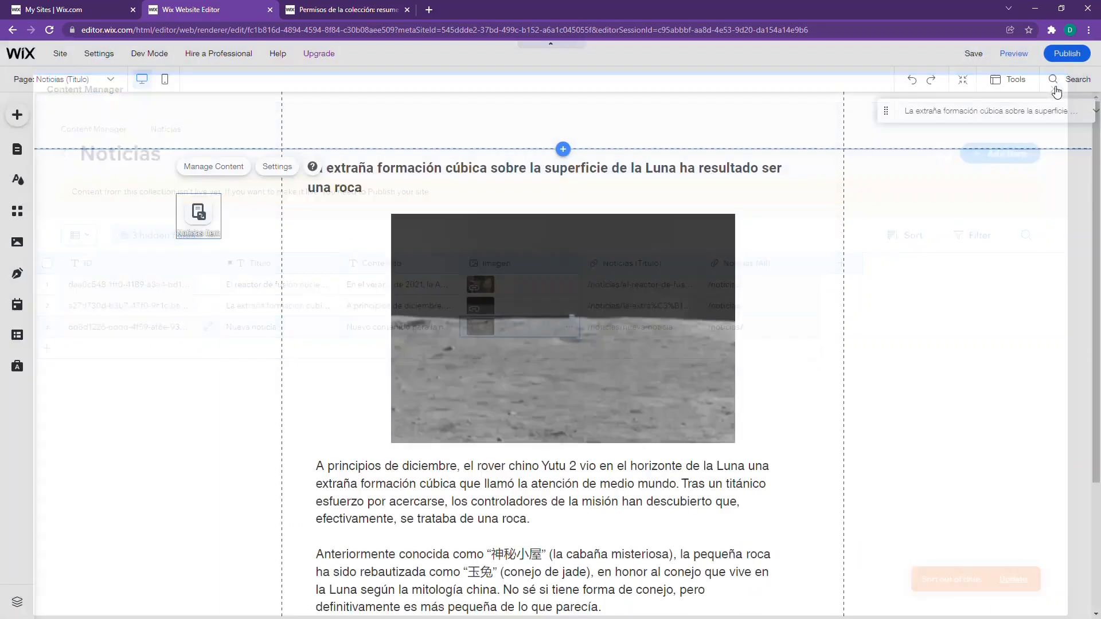
{"action": "left_click", "coordinate": [1054, 89]}
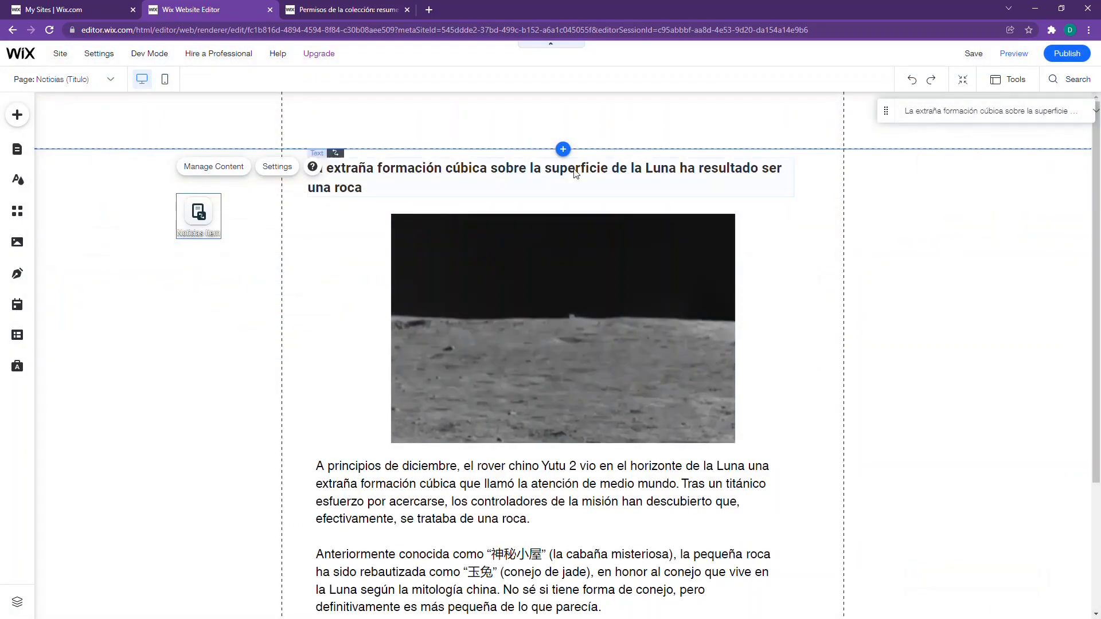
- Show the "Nueva noticia" item on the Noticias (Titulo) dynamic page
{"action": "left_click", "coordinate": [17, 159]}
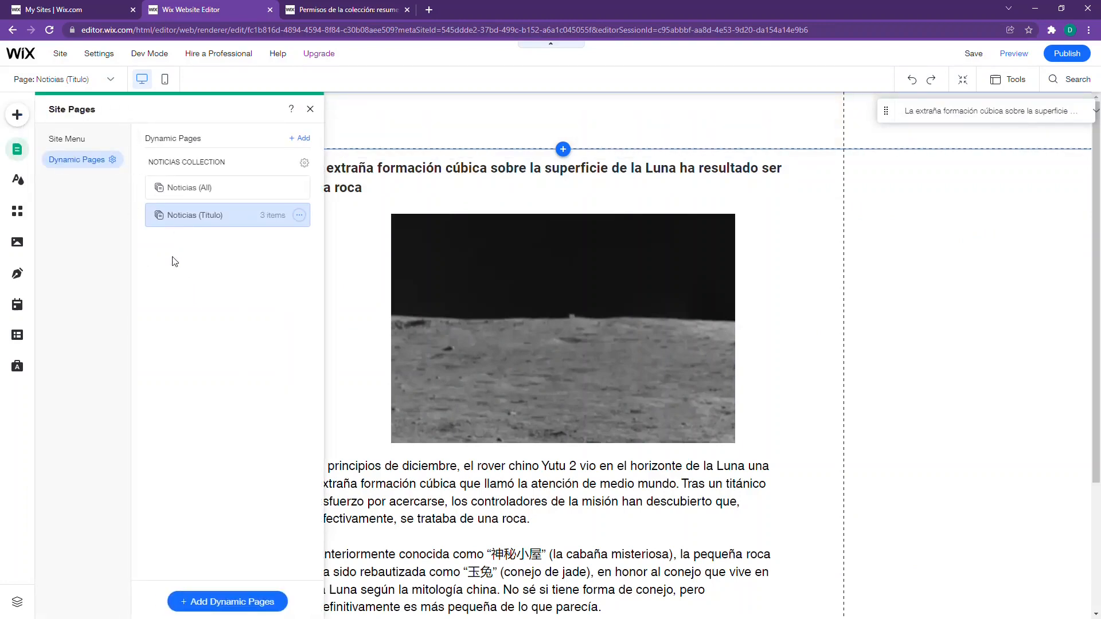
{"action": "left_click", "coordinate": [310, 109]}
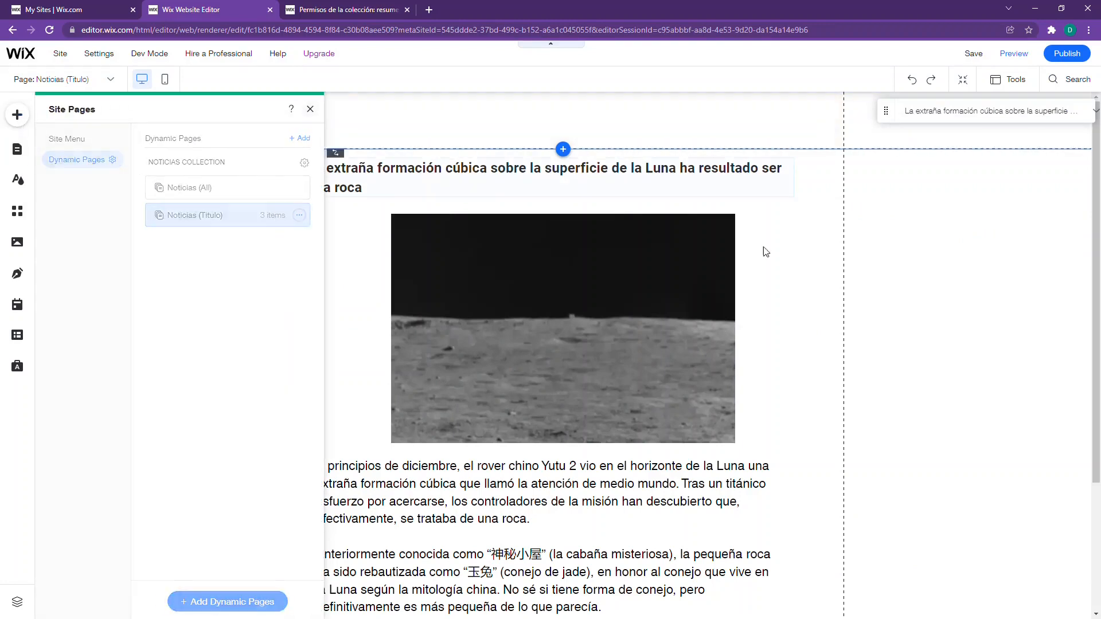
{"action": "left_click", "coordinate": [994, 115]}
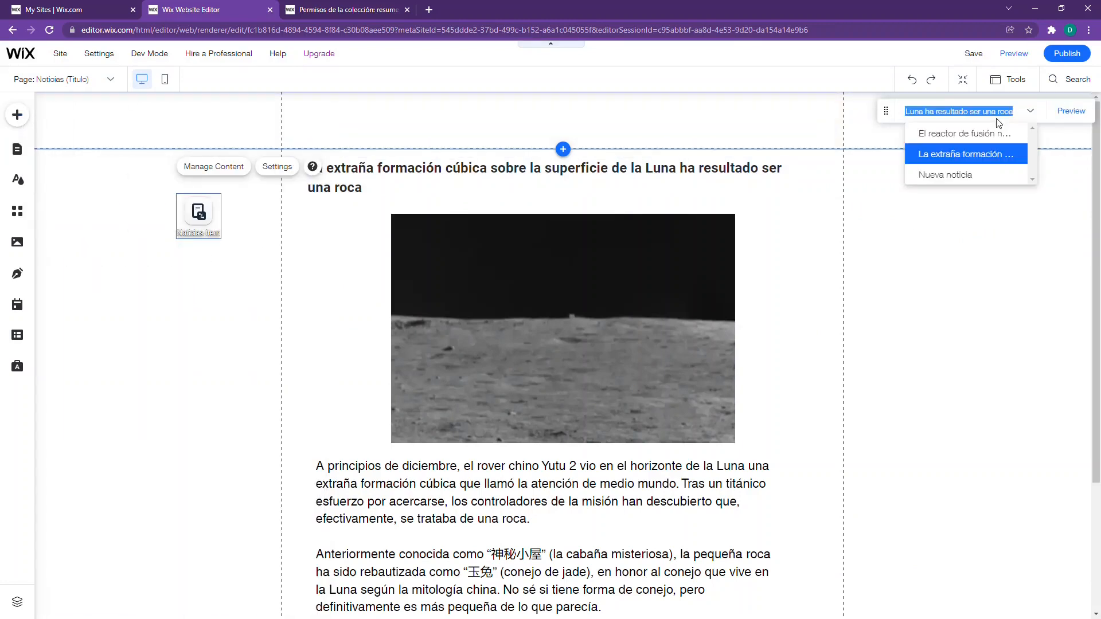
{"action": "left_click", "coordinate": [979, 177]}
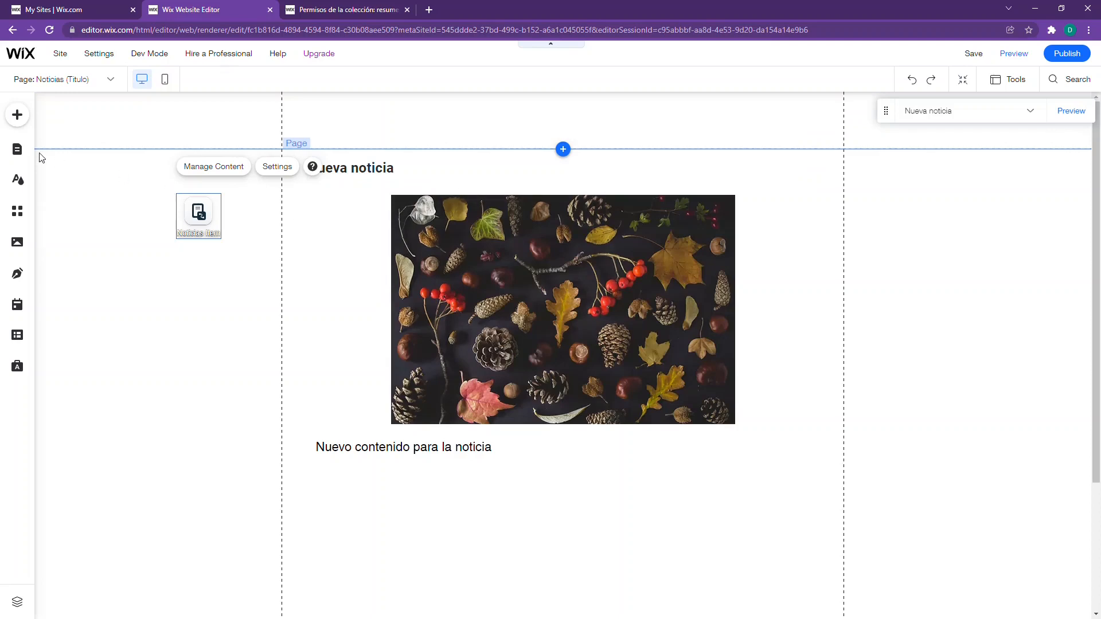
- Open the Noticias (All) dynamic page and move its dataset element outside the content area, into the left margin
{"action": "left_click", "coordinate": [17, 149]}
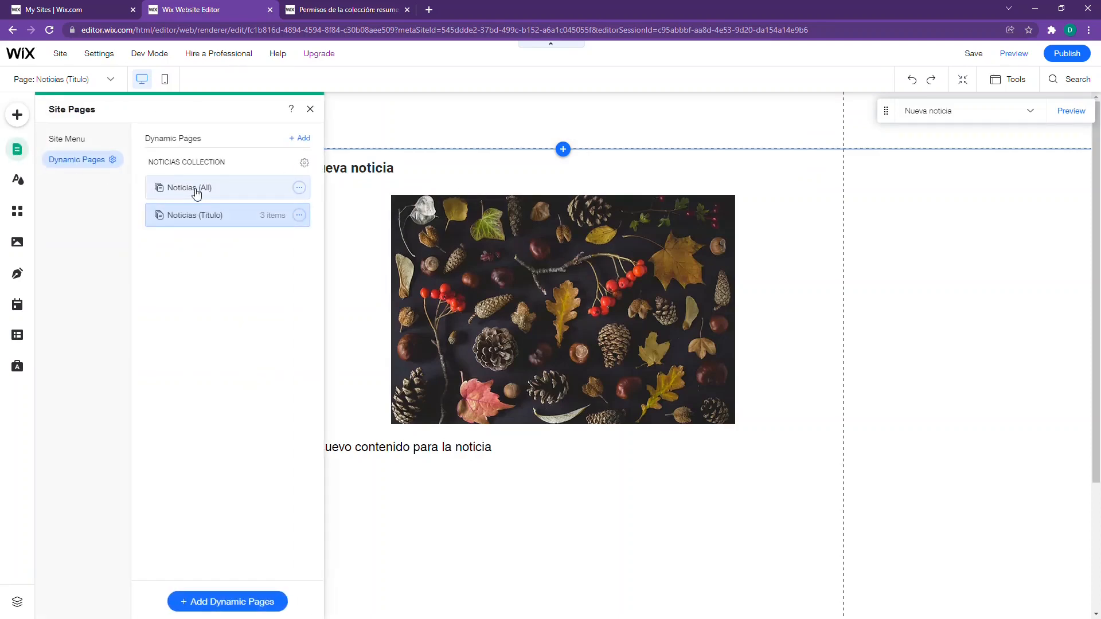
{"action": "left_click", "coordinate": [196, 191]}
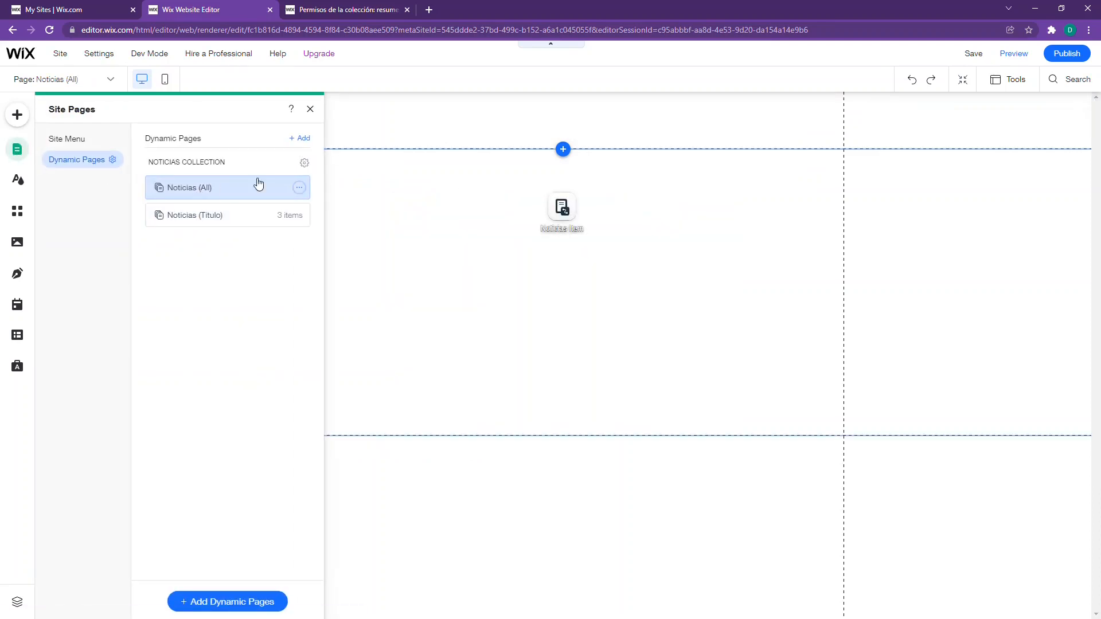
{"action": "left_click", "coordinate": [563, 194]}
{"action": "left_click_drag", "start_coordinate": [563, 194], "coordinate": [194, 208]}
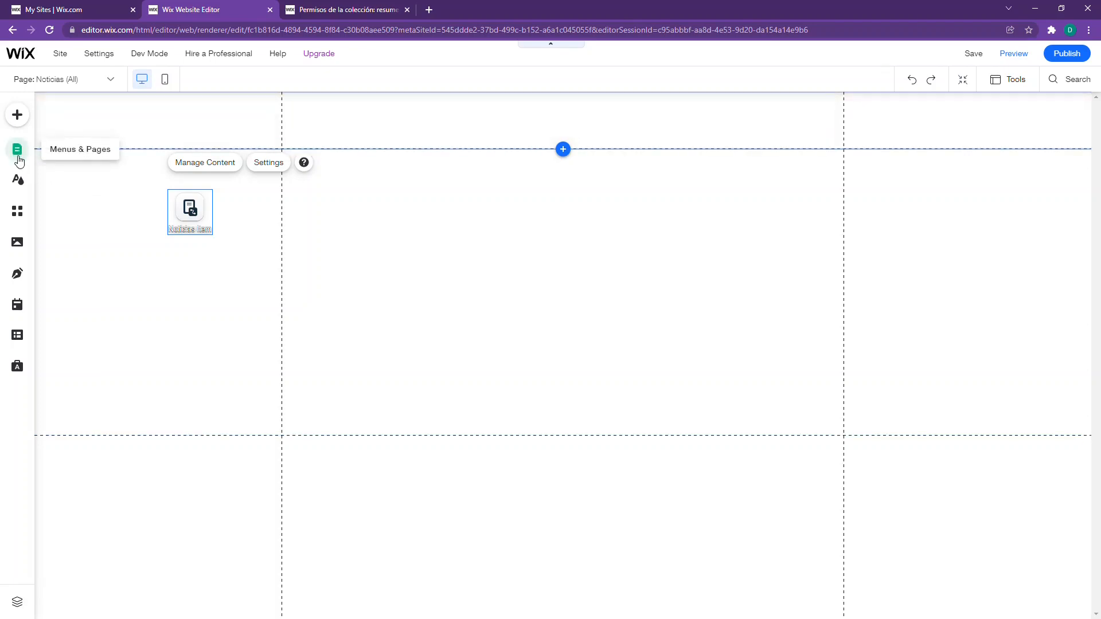
- Look through the repeater, hover repeater and blank repeater designs that can be added to the page
{"action": "left_click", "coordinate": [20, 114]}
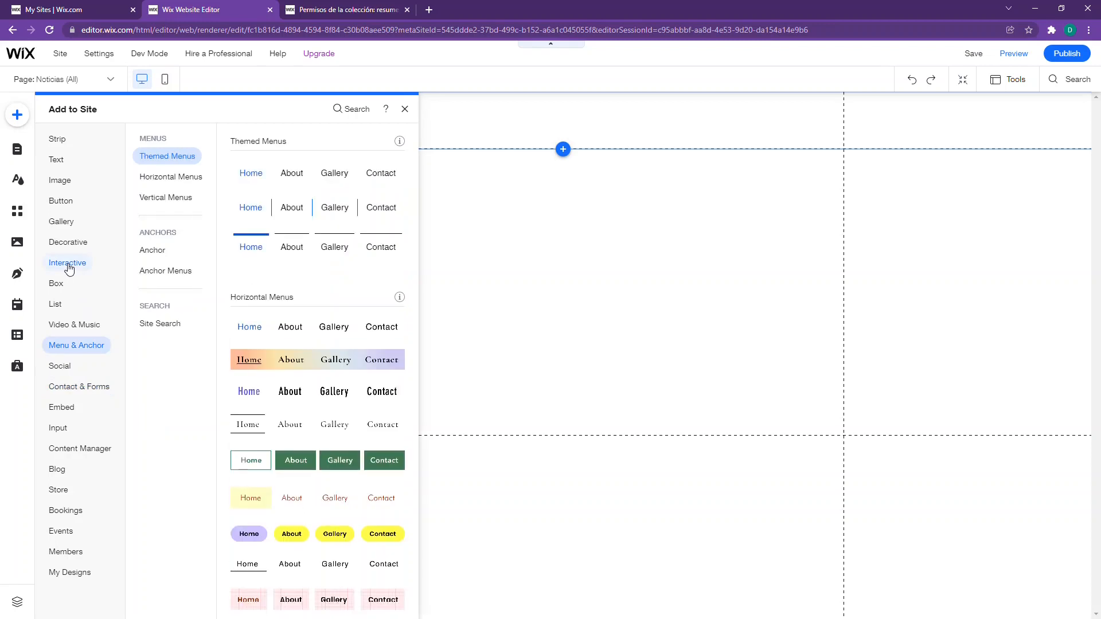
{"action": "mouse_move", "coordinate": [76, 268]}
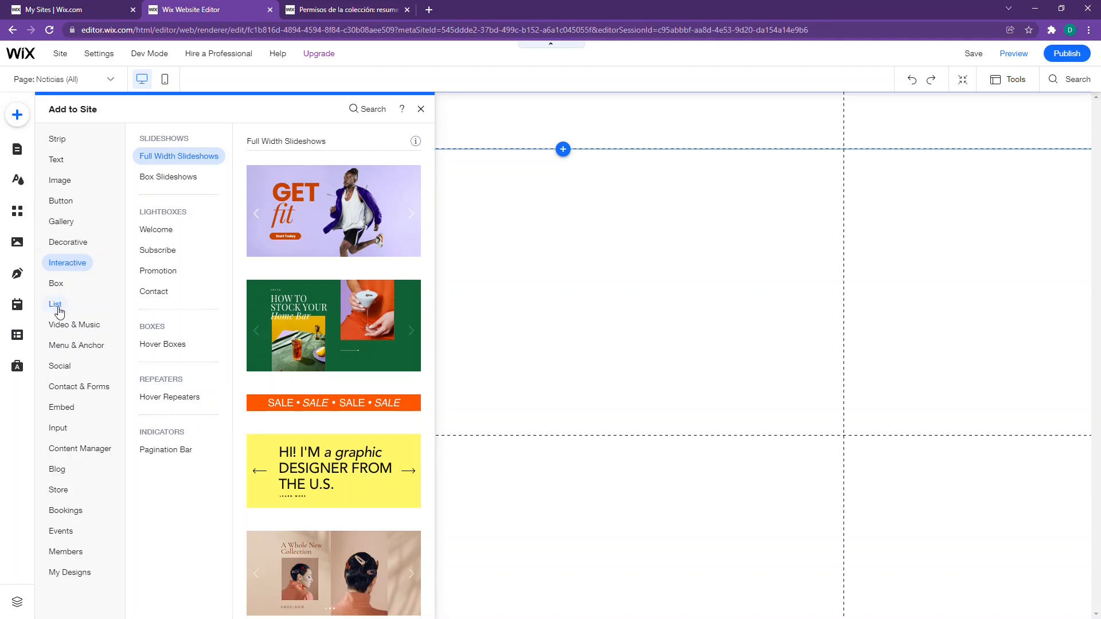
{"action": "mouse_move", "coordinate": [61, 307]}
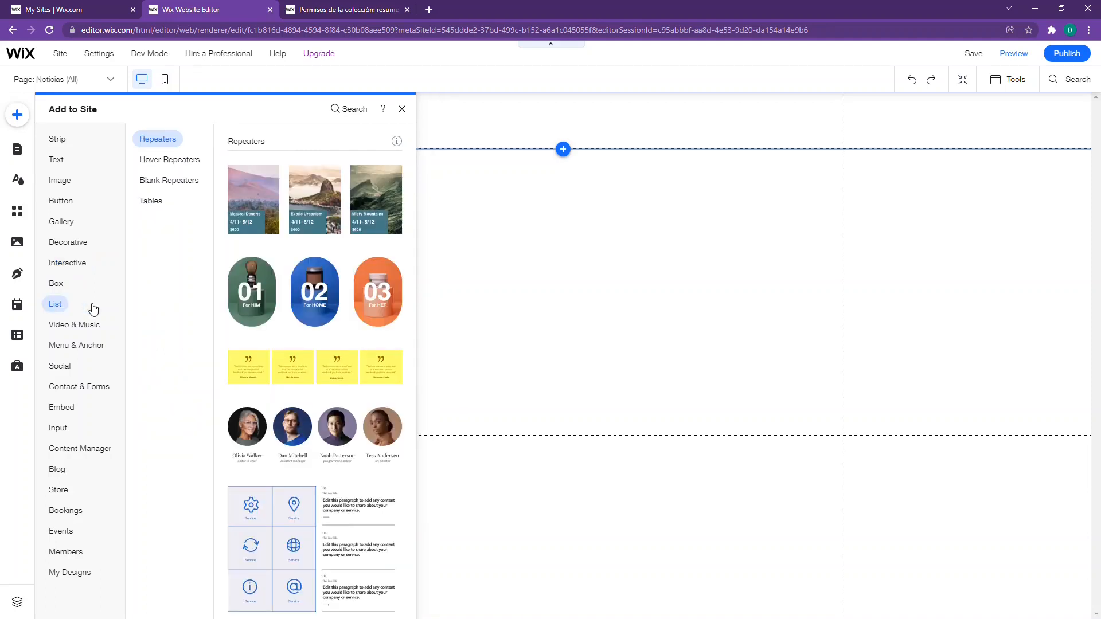
{"action": "left_click", "coordinate": [166, 162]}
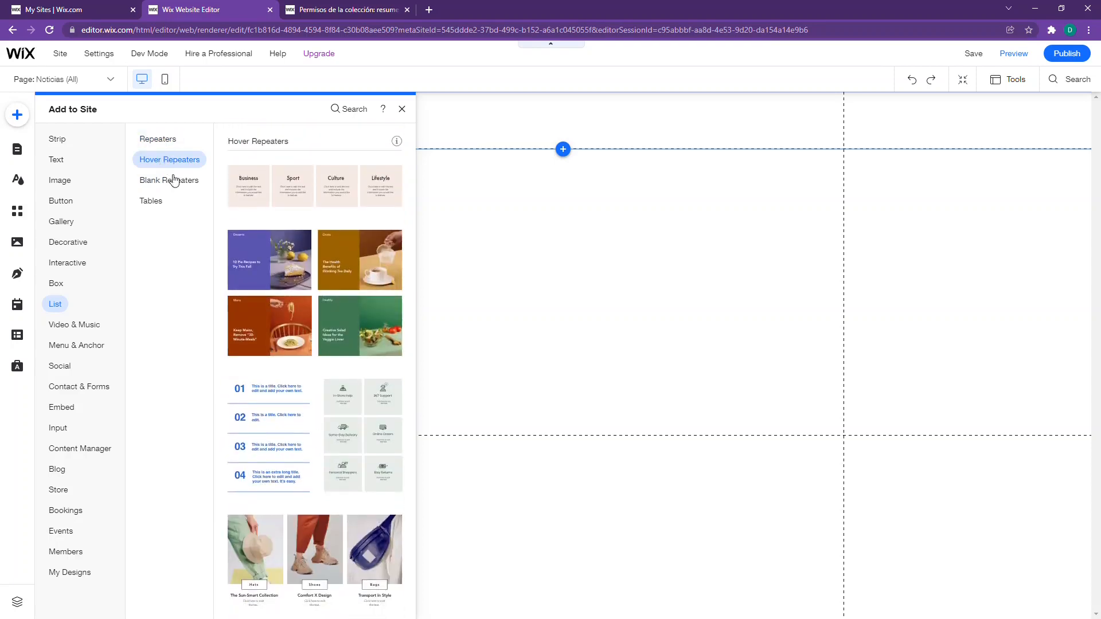
{"action": "scroll", "coordinate": [299, 277], "scroll_direction": "up", "scroll_amount": 6}
{"action": "scroll", "coordinate": [307, 282], "scroll_direction": "down", "scroll_amount": 5}
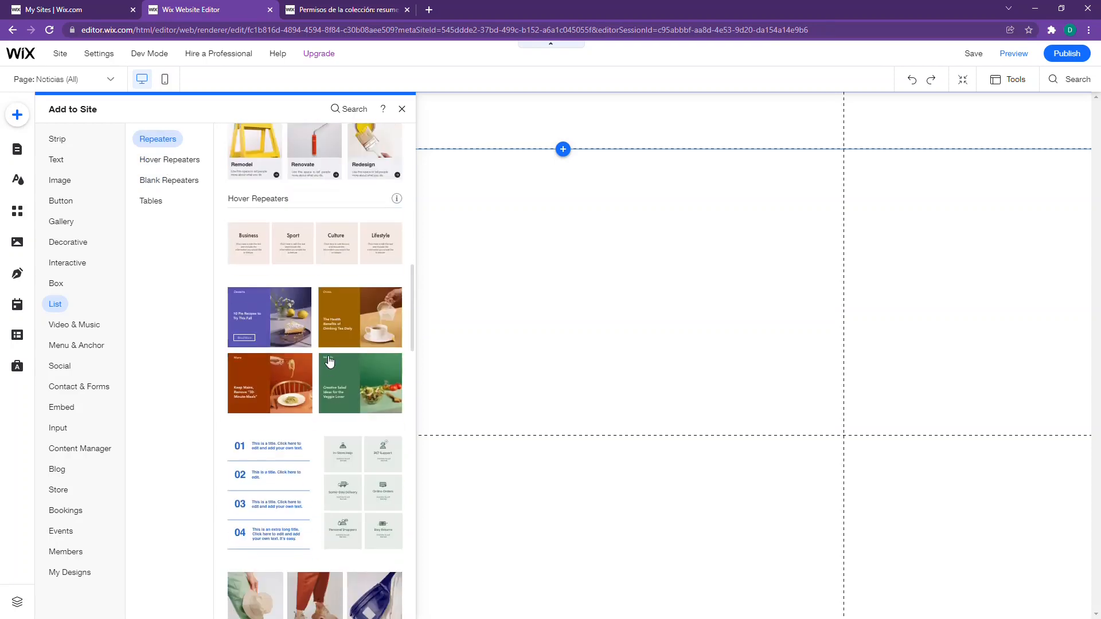
{"action": "scroll", "coordinate": [330, 360], "scroll_direction": "down", "scroll_amount": 4}
{"action": "scroll", "coordinate": [328, 379], "scroll_direction": "up", "scroll_amount": 15}
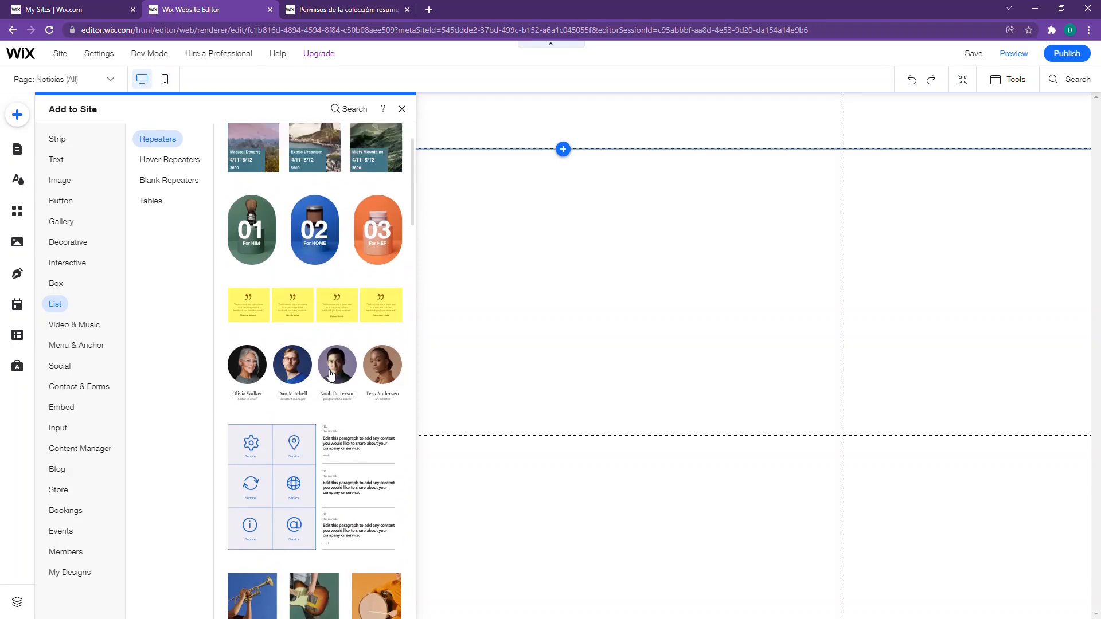
{"action": "scroll", "coordinate": [330, 373], "scroll_direction": "up", "scroll_amount": 2}
{"action": "scroll", "coordinate": [338, 373], "scroll_direction": "down", "scroll_amount": 10}
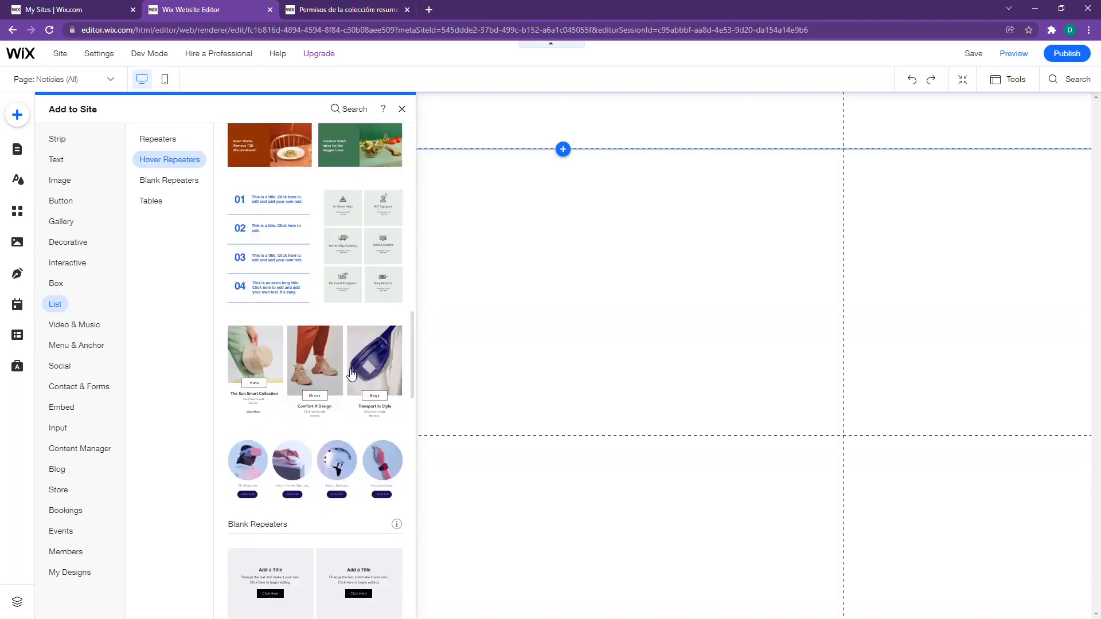
{"action": "scroll", "coordinate": [352, 374], "scroll_direction": "down", "scroll_amount": 5}
{"action": "scroll", "coordinate": [347, 378], "scroll_direction": "up", "scroll_amount": 1}
{"action": "scroll", "coordinate": [350, 379], "scroll_direction": "down", "scroll_amount": 1}
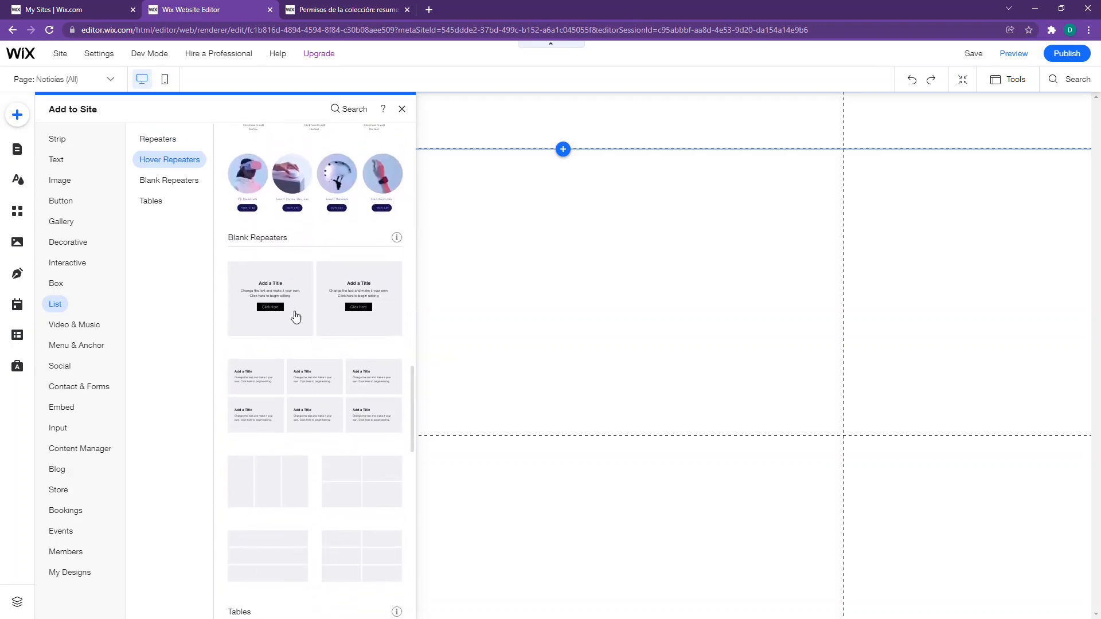
{"action": "scroll", "coordinate": [319, 344], "scroll_direction": "up", "scroll_amount": 9}
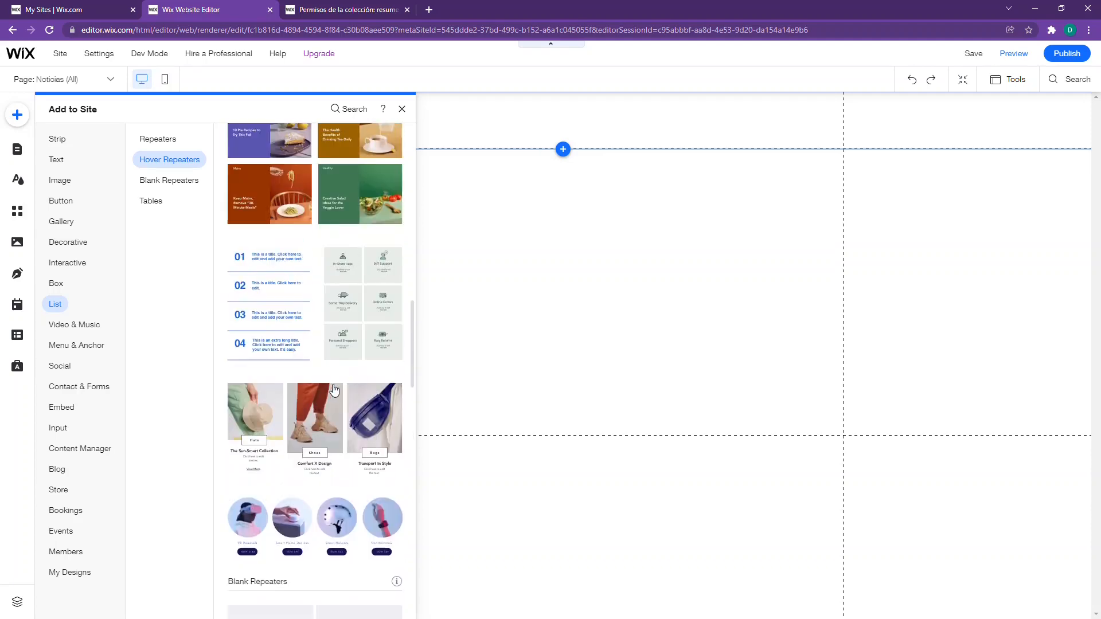
{"action": "scroll", "coordinate": [321, 372], "scroll_direction": "down", "scroll_amount": 3}
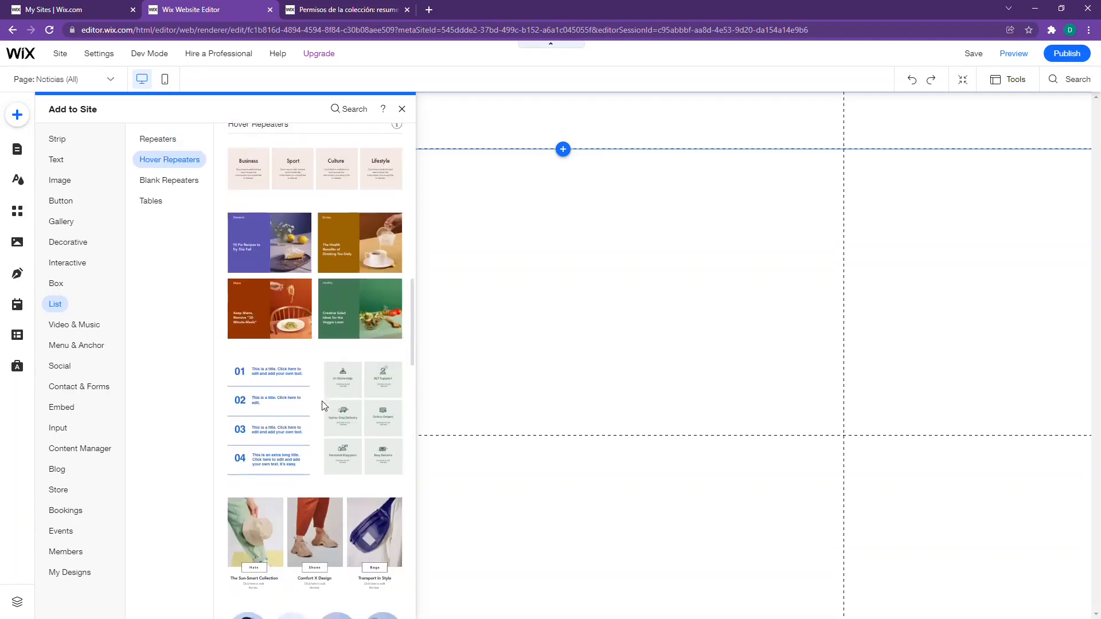
{"action": "scroll", "coordinate": [329, 435], "scroll_direction": "up", "scroll_amount": 6}
{"action": "scroll", "coordinate": [348, 431], "scroll_direction": "up", "scroll_amount": 8}
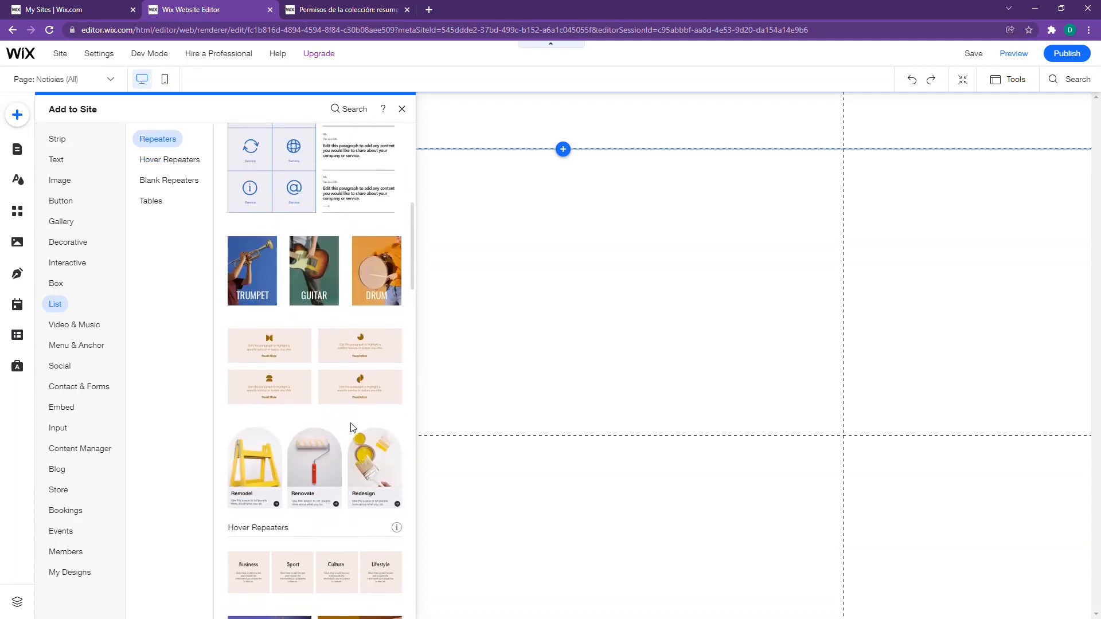
{"action": "scroll", "coordinate": [353, 420], "scroll_direction": "up", "scroll_amount": 1}
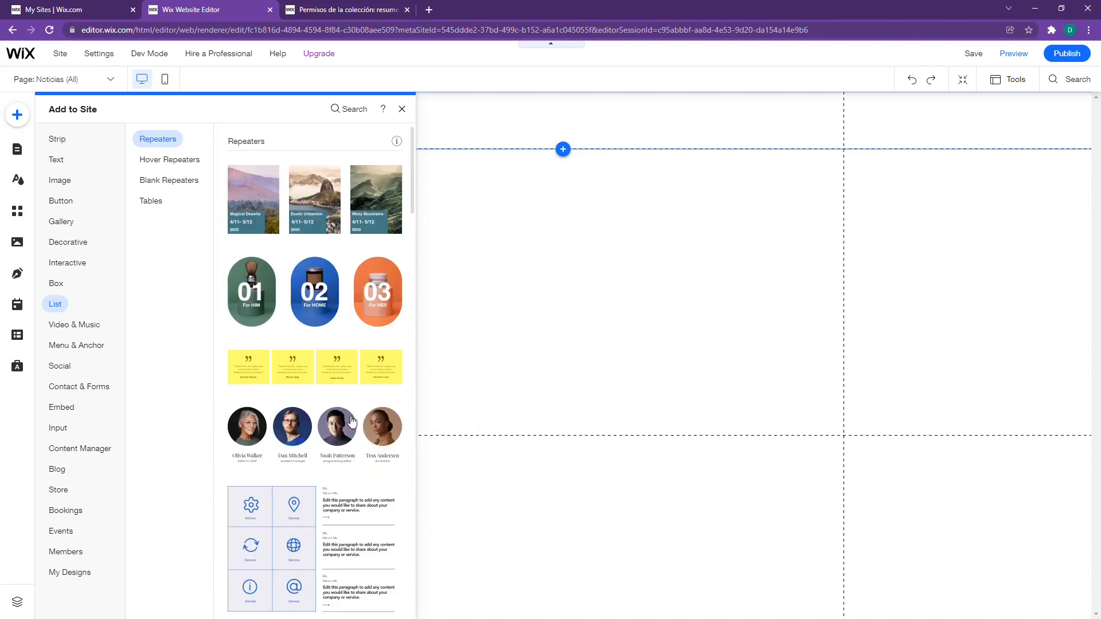
- Add the three-card "Magical Deserts" travel repeater to the page and connect it to the Noticias Item dataset
{"action": "left_click_drag", "start_coordinate": [249, 214], "coordinate": [350, 283]}
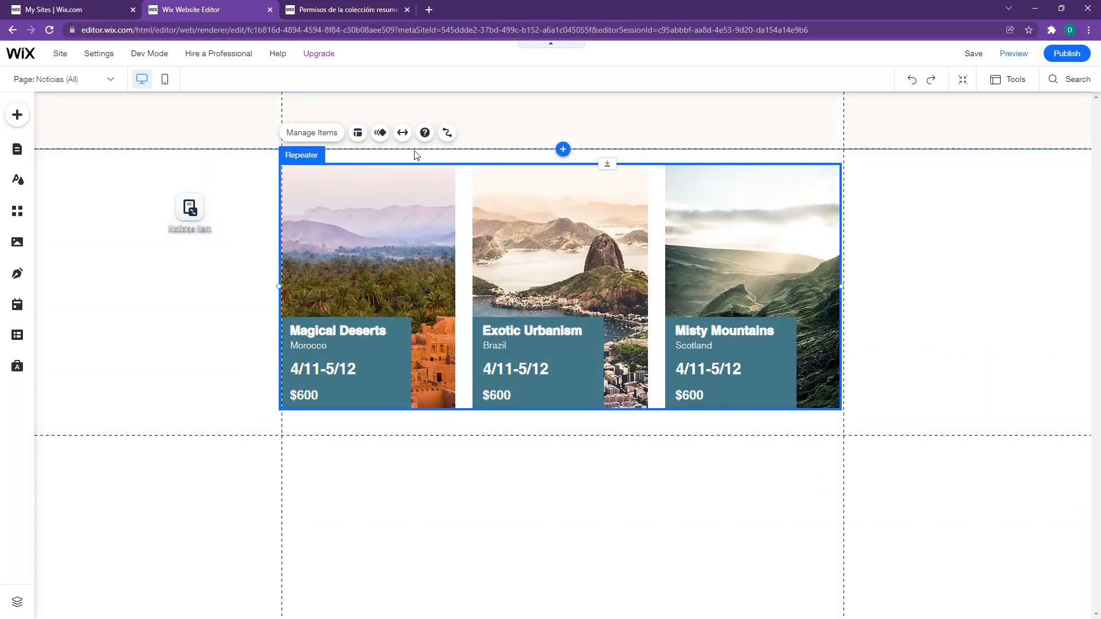
{"action": "left_click", "coordinate": [448, 134]}
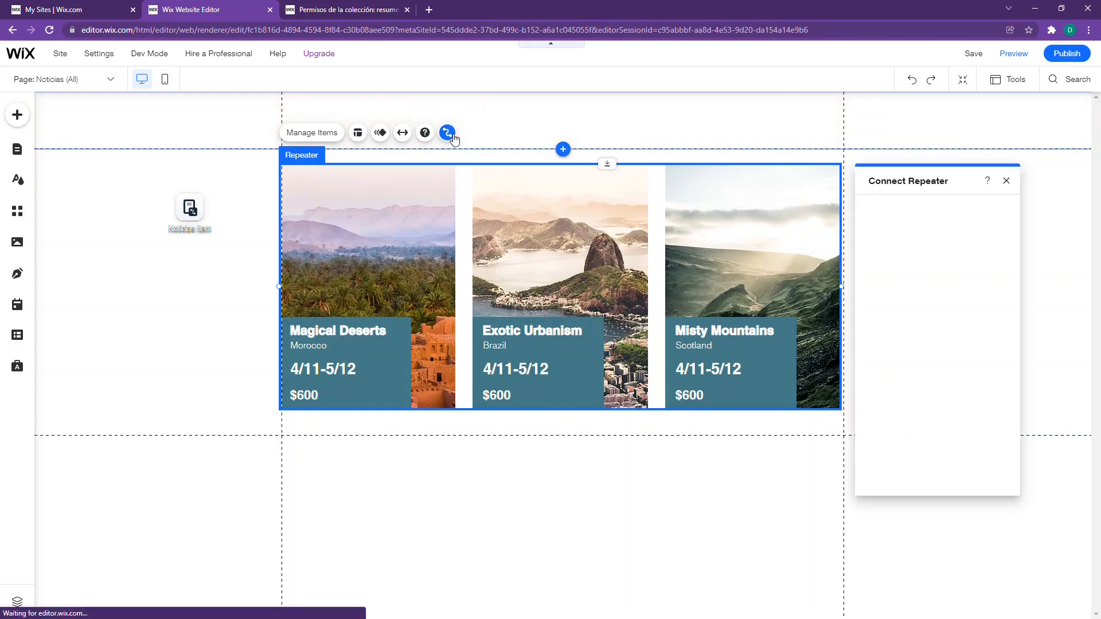
{"action": "left_click", "coordinate": [904, 232]}
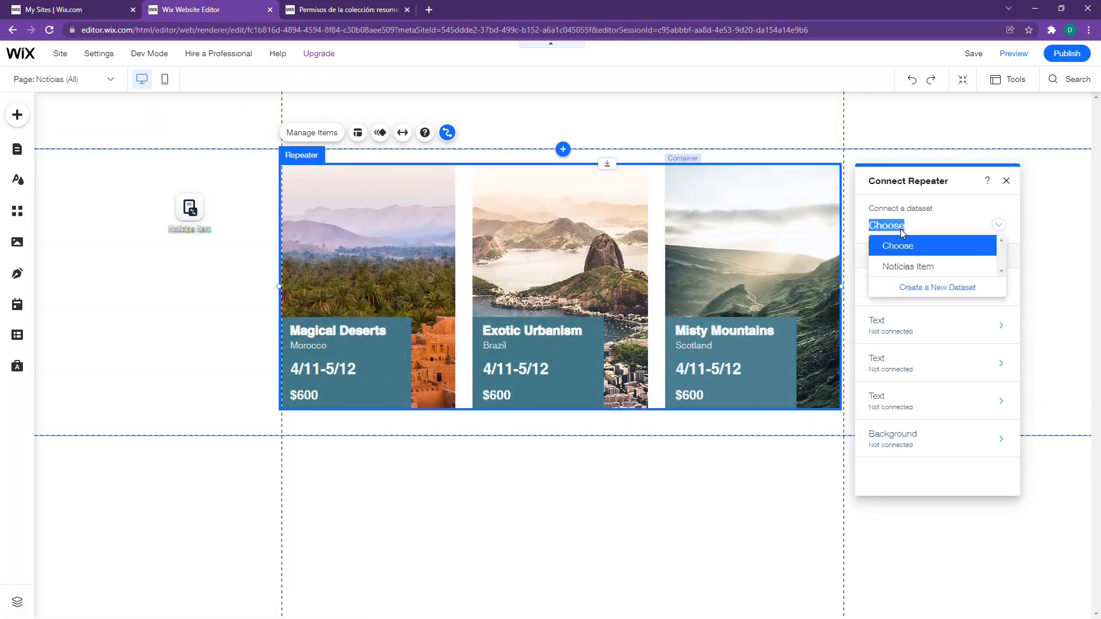
{"action": "left_click", "coordinate": [911, 267]}
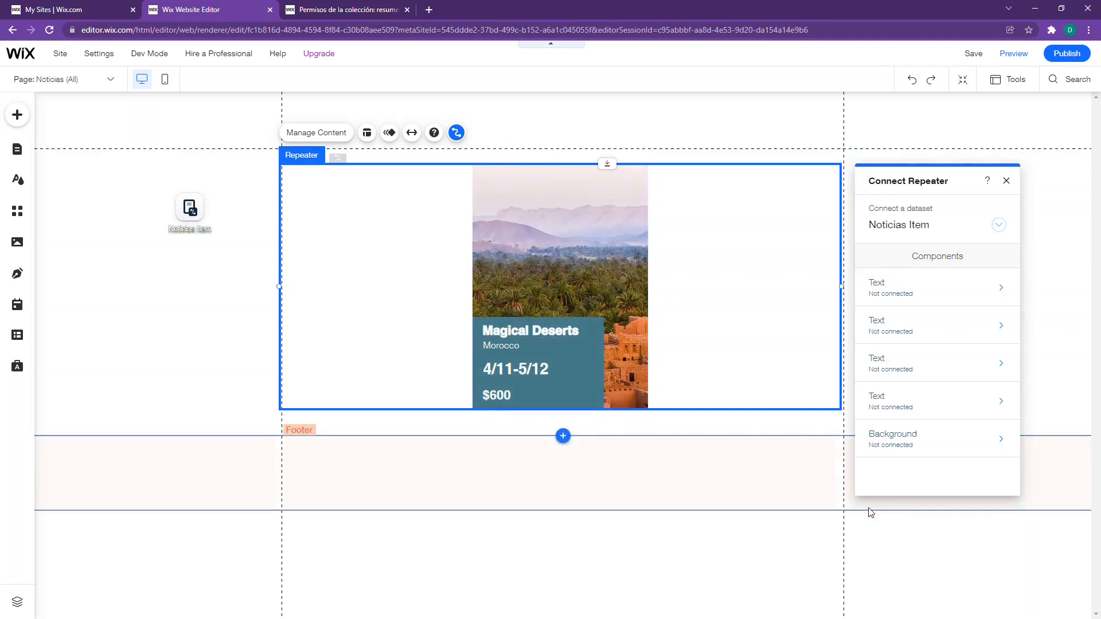
- Connect the repeater card's "Magical Deserts" heading to the Titulo (Text) field
{"action": "left_click", "coordinate": [540, 332]}
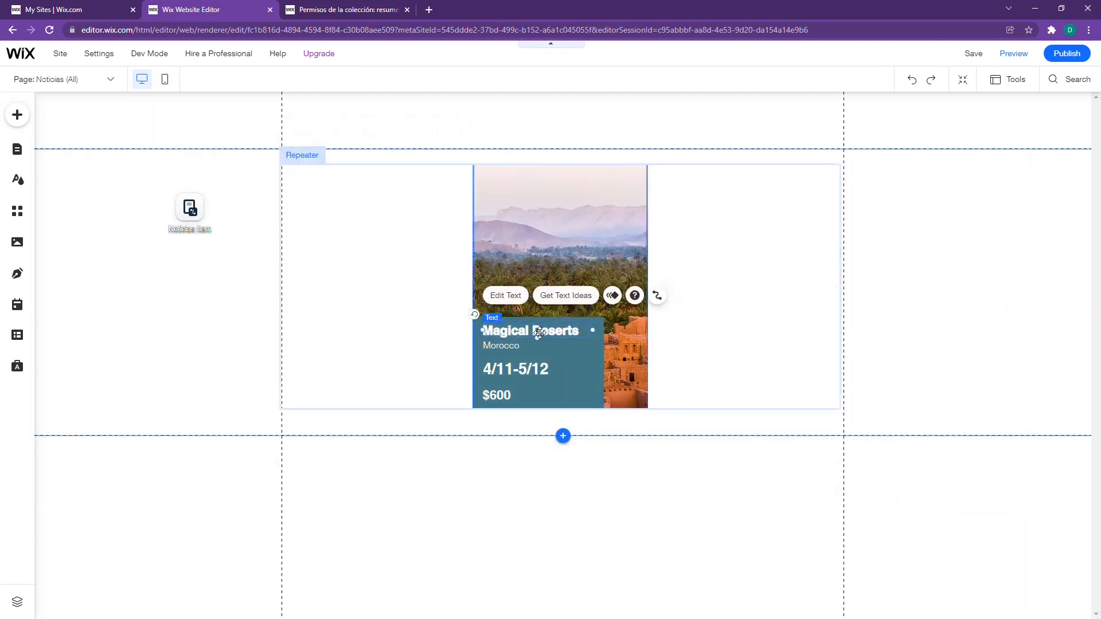
{"action": "left_click", "coordinate": [656, 295]}
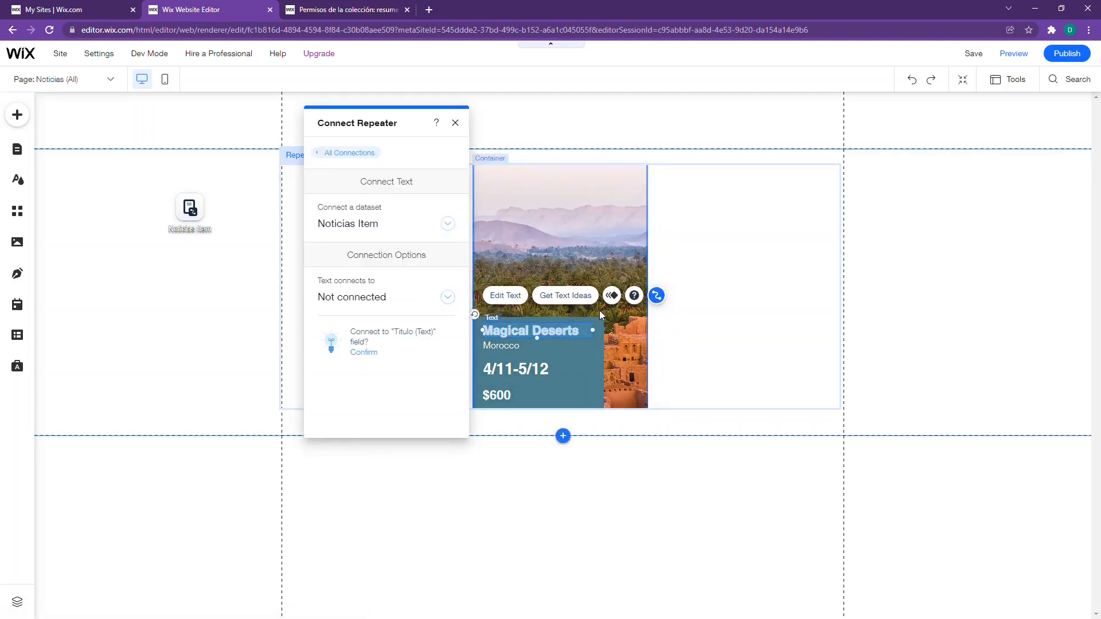
{"action": "left_click", "coordinate": [361, 295]}
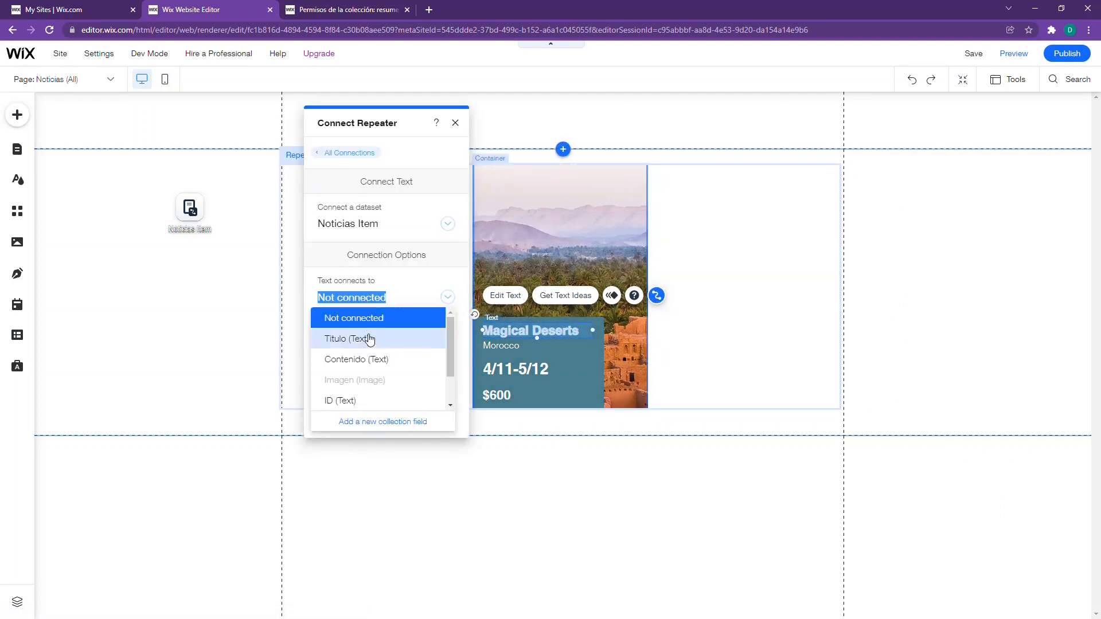
{"action": "left_click", "coordinate": [368, 338]}
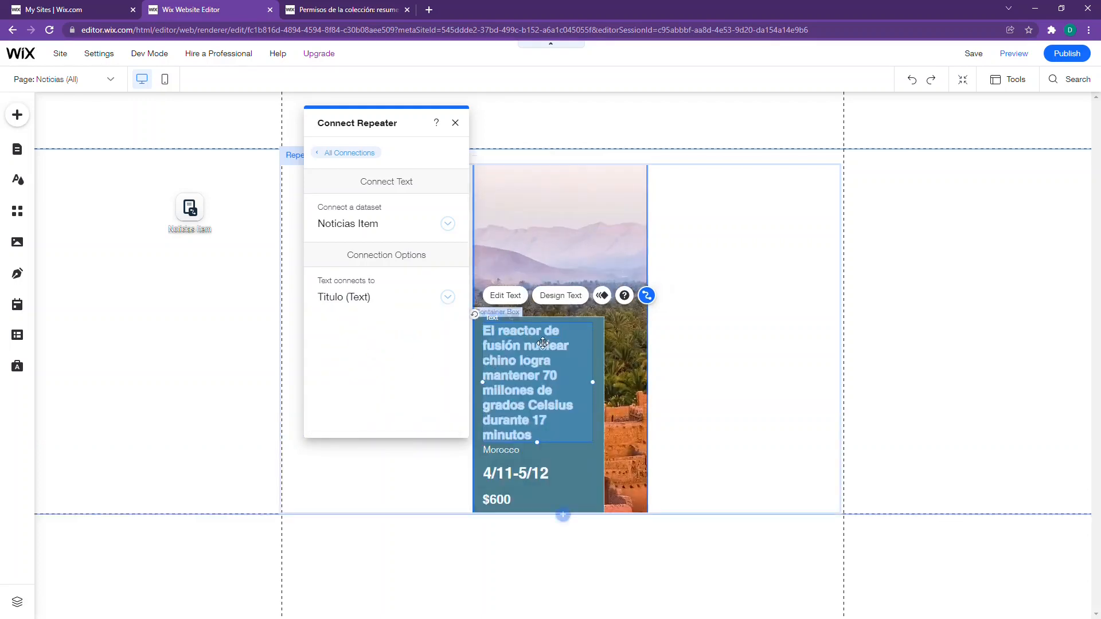
{"action": "left_click", "coordinate": [677, 464]}
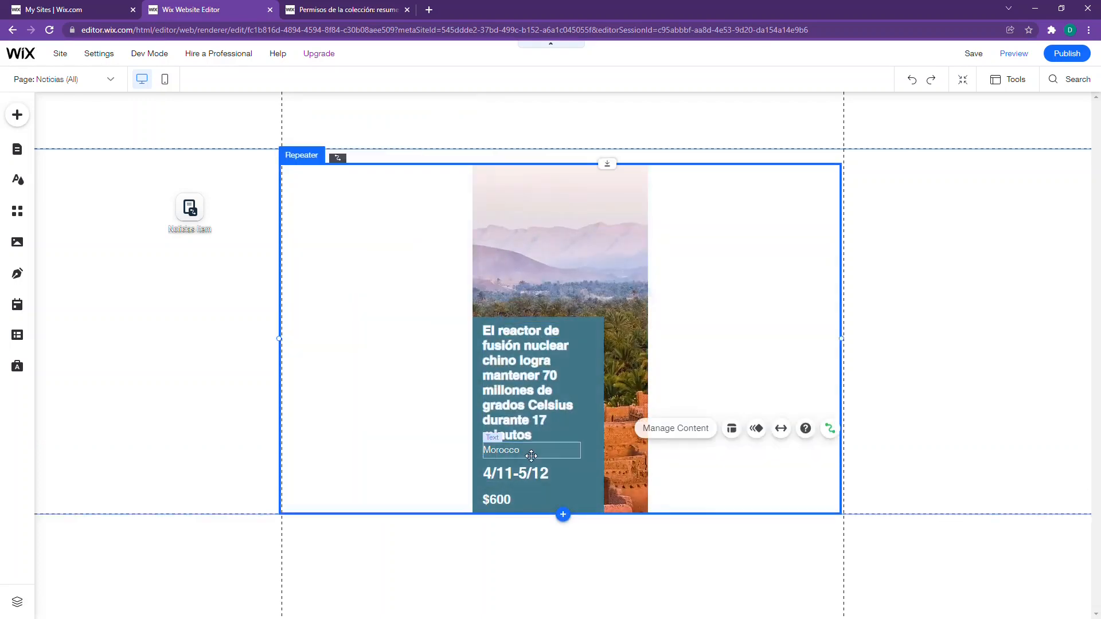
- Delete the "Morocco", "4/11-5/12" and "$600" texts from the repeater card
{"action": "left_click", "coordinate": [505, 451]}
{"action": "key", "text": "Delete"}
{"action": "left_click", "coordinate": [506, 471]}
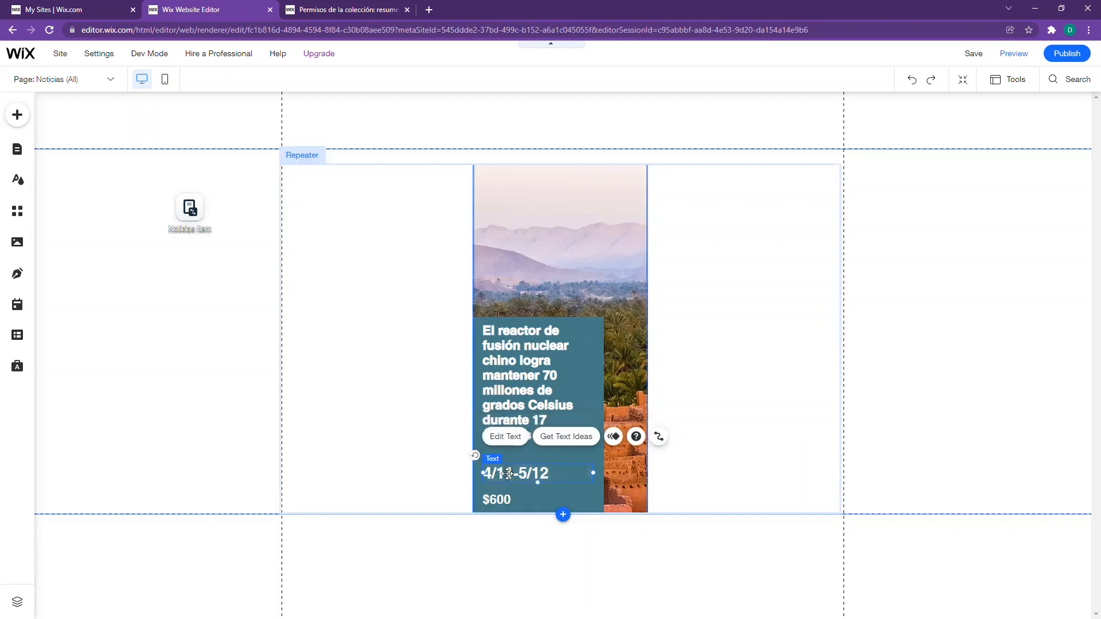
{"action": "key", "text": "Delete"}
{"action": "key", "text": "Delete"}
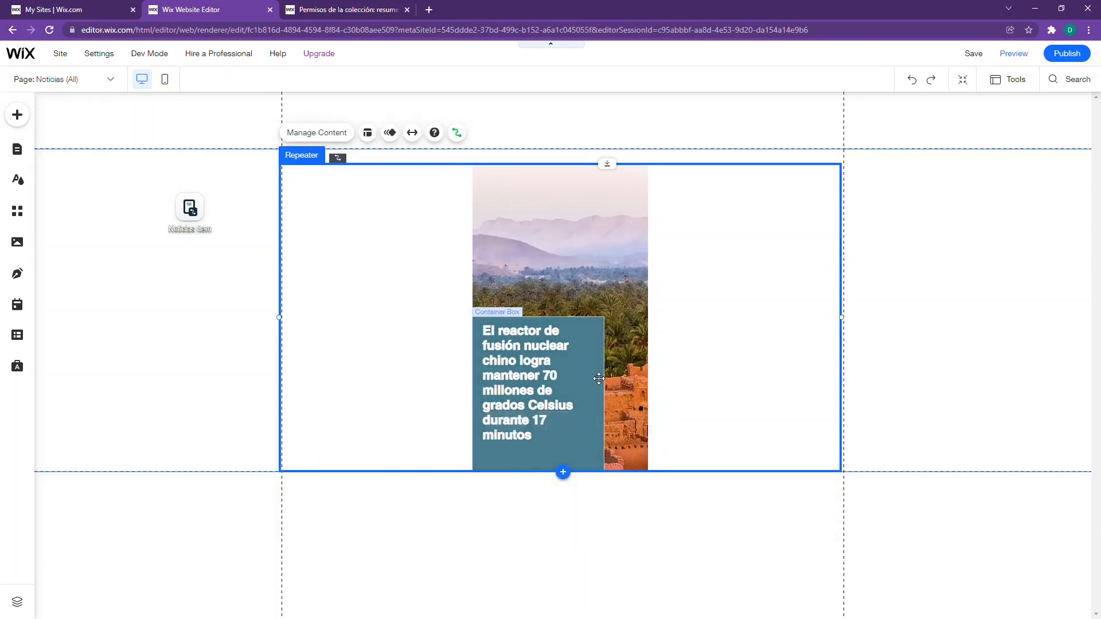
- Move the card's title text slightly down to centre it in its teal box and set its font size to 15 px
{"action": "left_click", "coordinate": [523, 369]}
{"action": "left_click_drag", "start_coordinate": [523, 369], "coordinate": [524, 381]}
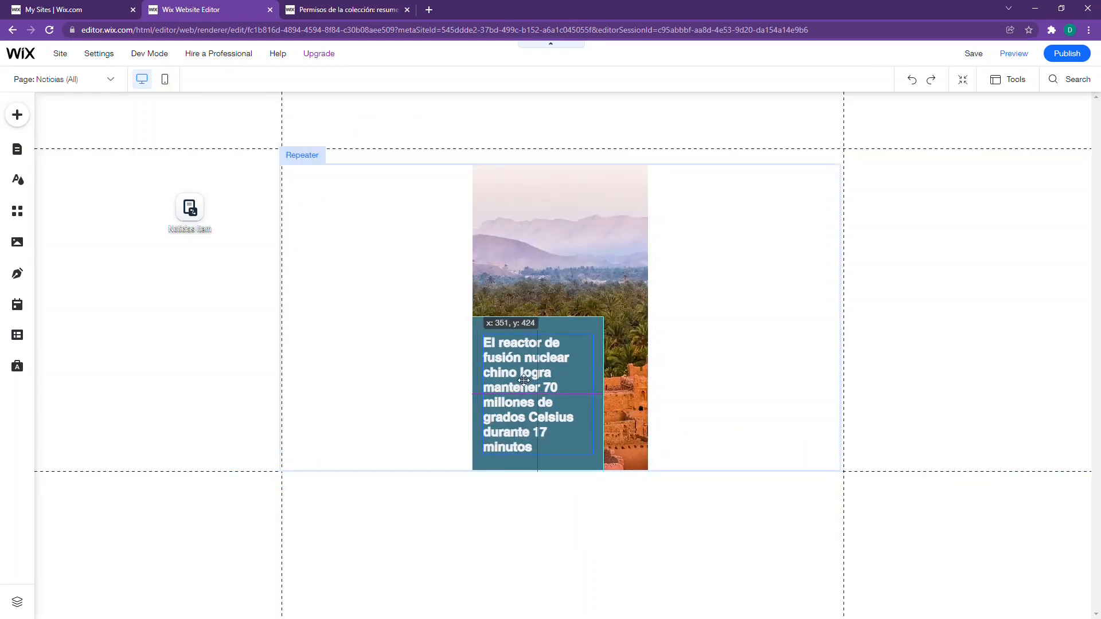
{"action": "left_click", "coordinate": [566, 308]}
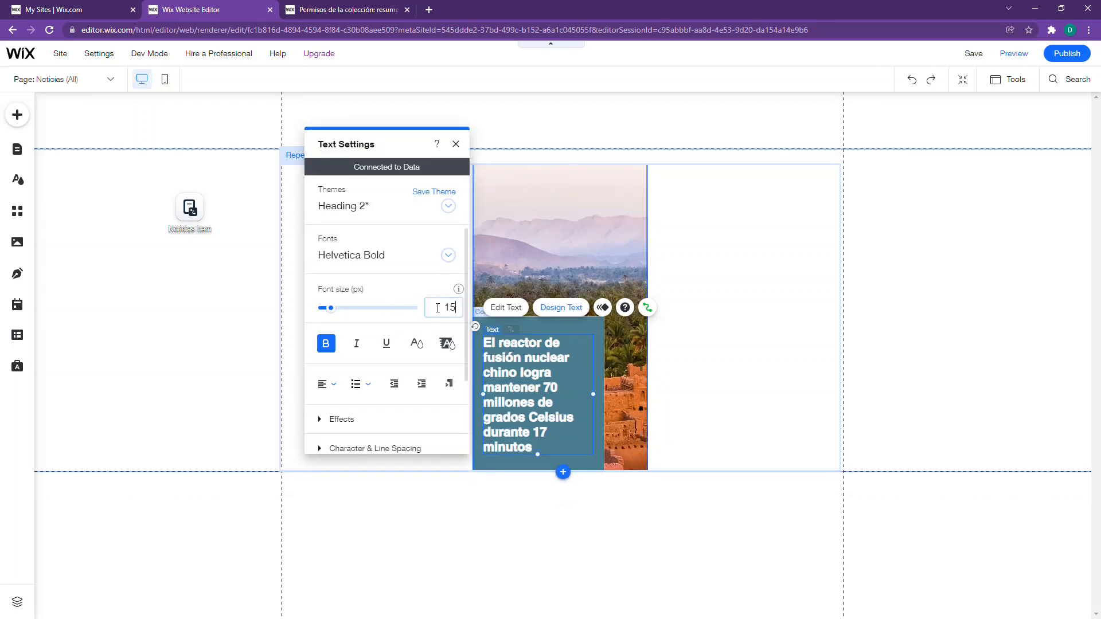
{"action": "key", "text": "Return"}
{"action": "left_click", "coordinate": [777, 303]}
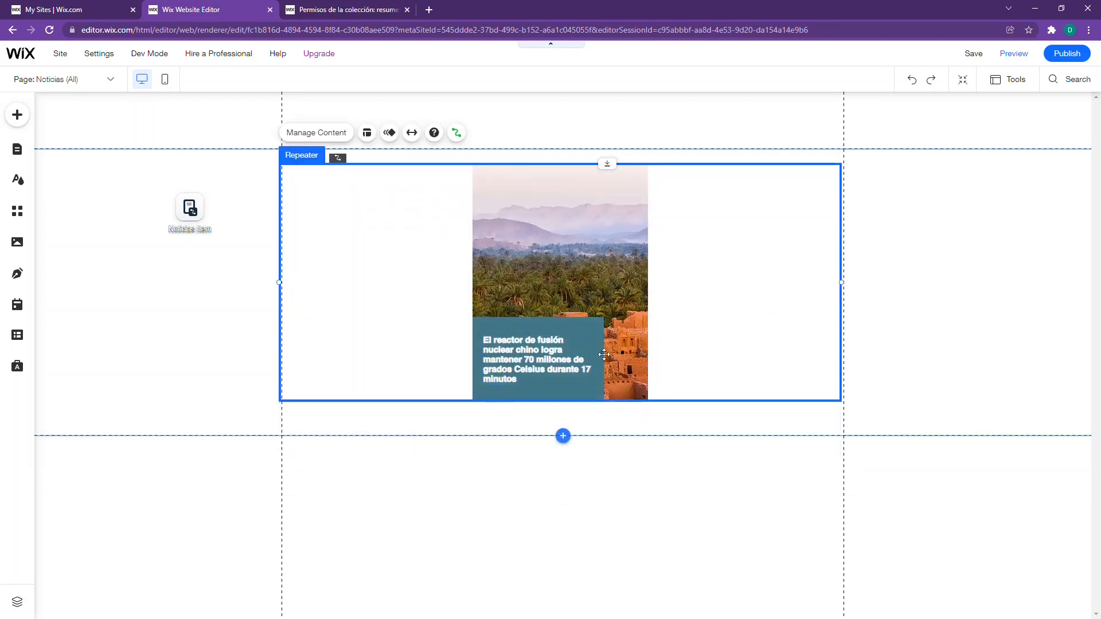
- Connect the repeater item's background to the Imagen (Image) field
{"action": "left_click", "coordinate": [566, 257]}
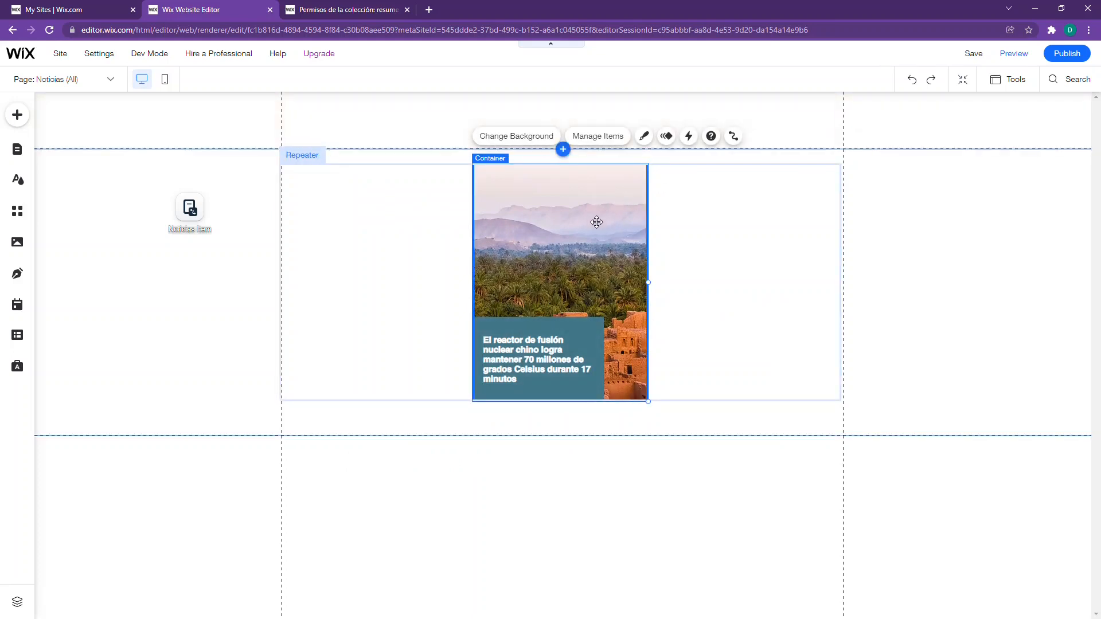
{"action": "left_click", "coordinate": [733, 136]}
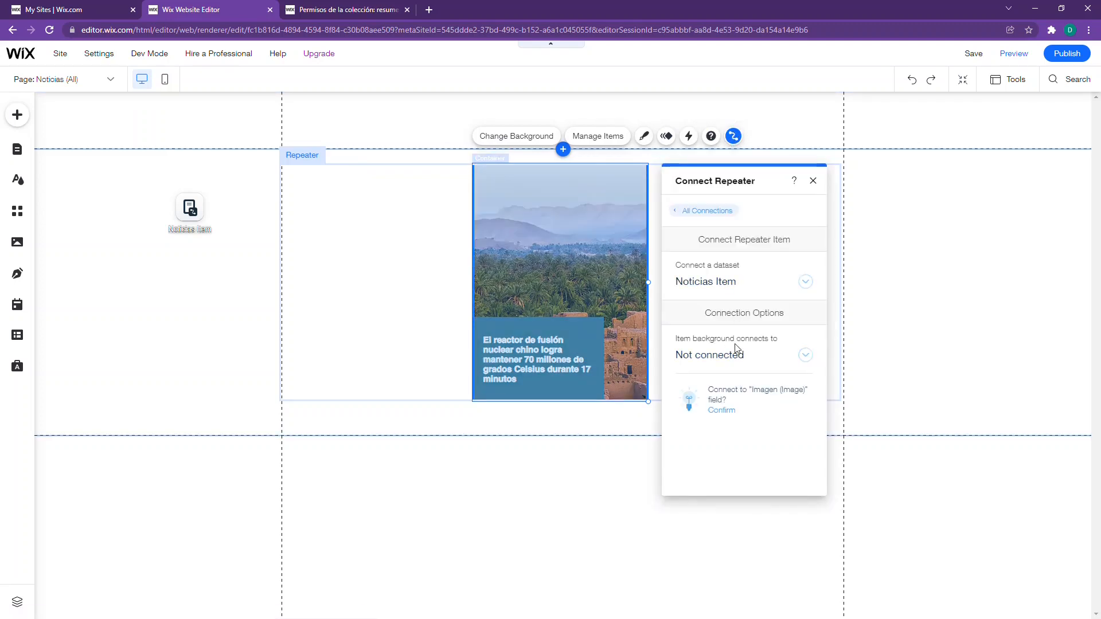
{"action": "left_click", "coordinate": [737, 351]}
{"action": "left_click", "coordinate": [720, 438]}
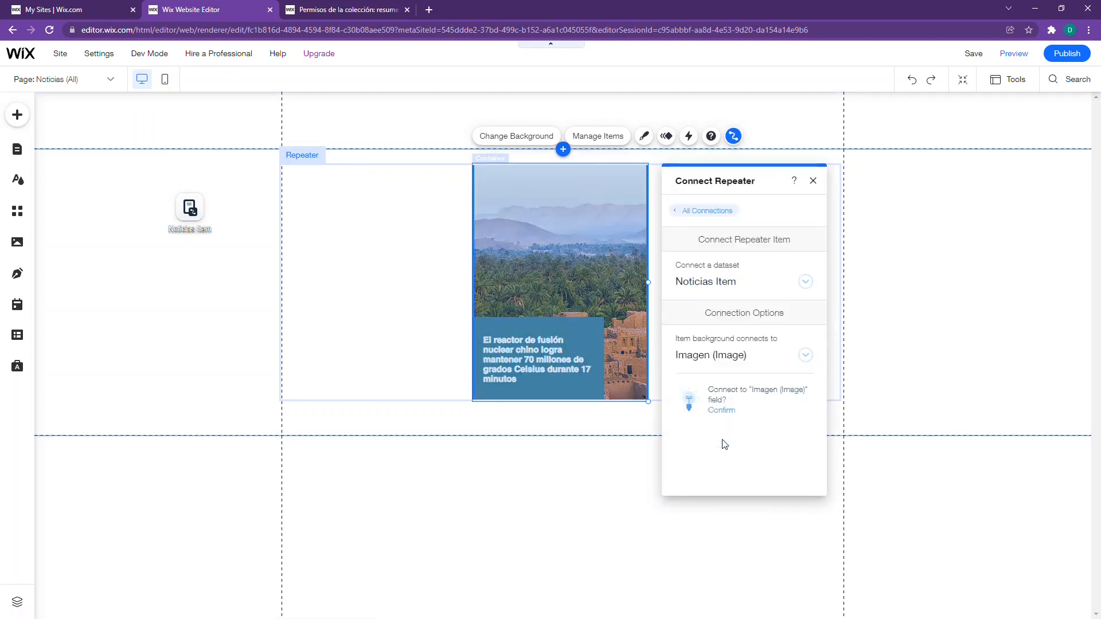
{"action": "left_click", "coordinate": [340, 269]}
{"action": "left_click", "coordinate": [906, 266]}
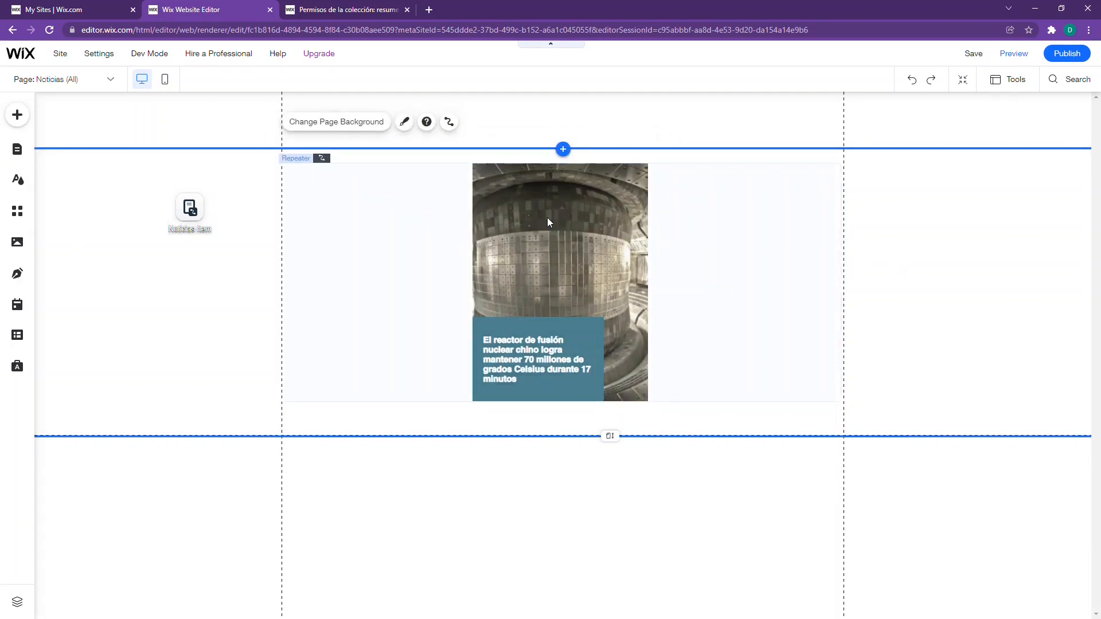
- Open the Noticias Item dataset settings and set the number of items to display to 12
{"action": "left_click", "coordinate": [734, 219]}
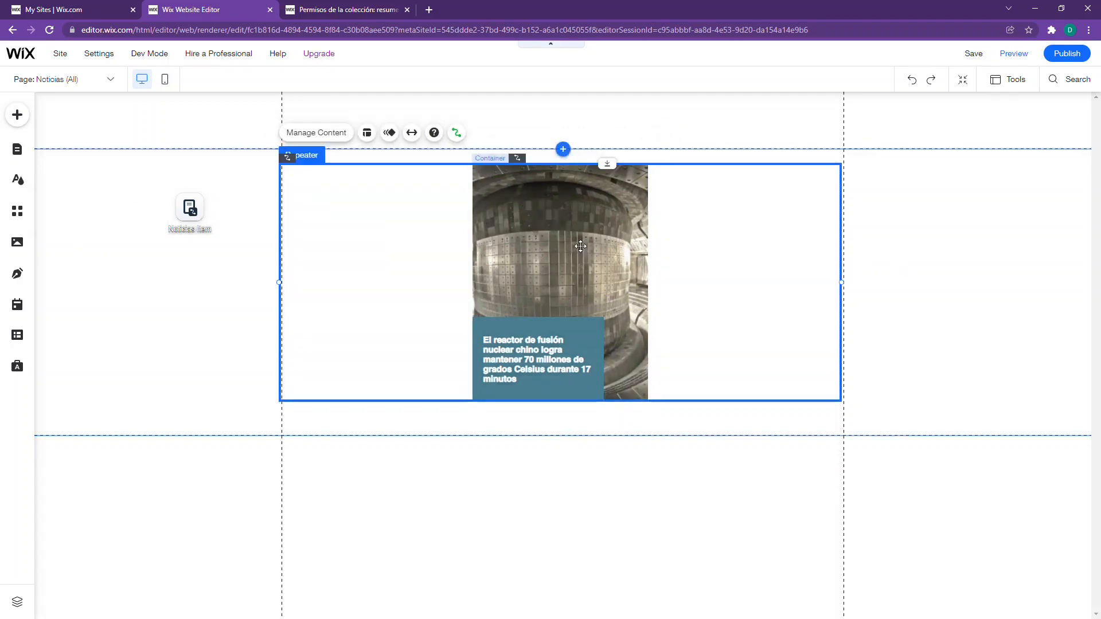
{"action": "left_click", "coordinate": [190, 210]}
{"action": "left_click", "coordinate": [274, 166]}
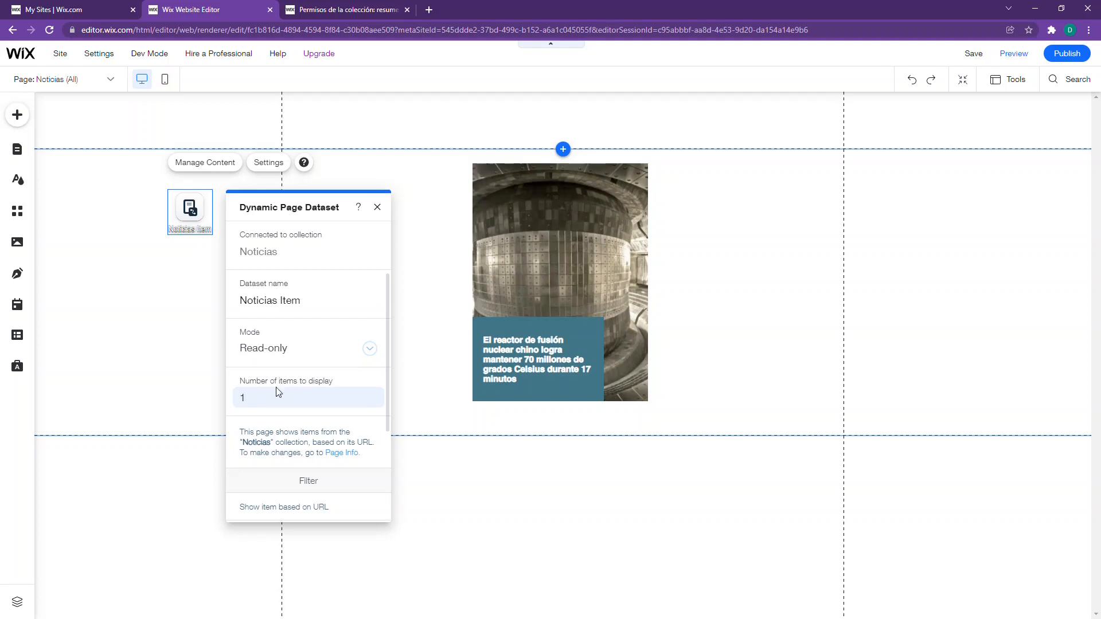
{"action": "left_click", "coordinate": [252, 399]}
{"action": "left_click", "coordinate": [250, 425]}
{"action": "left_click", "coordinate": [323, 364]}
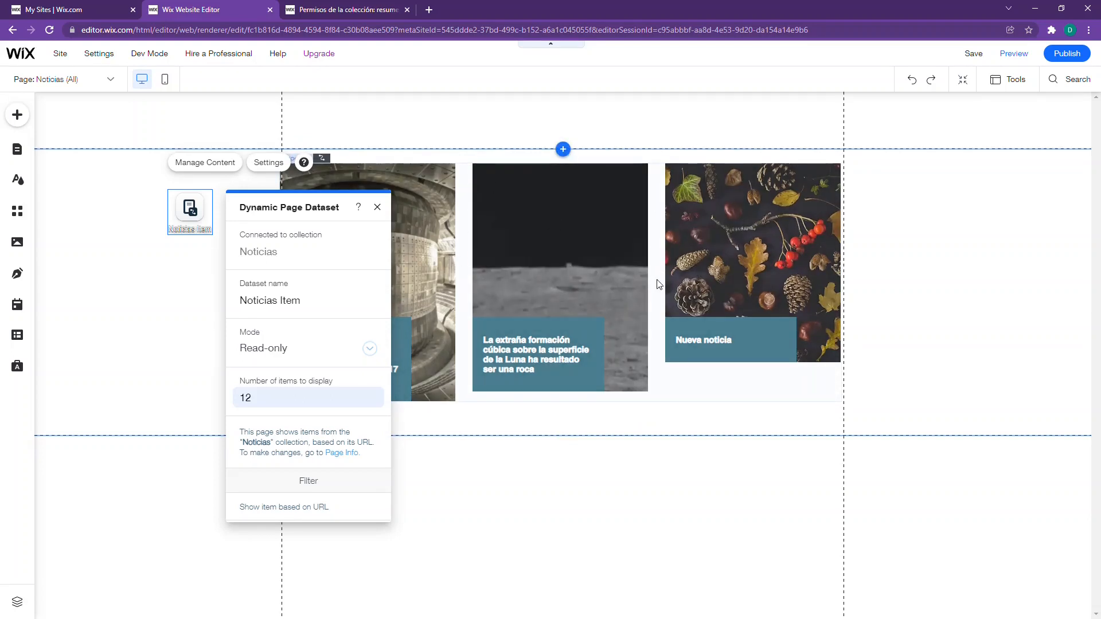
- Change the dataset's number of items to display to 2
{"action": "double_click", "coordinate": [240, 396]}
{"action": "key", "text": "BackSpace"}
{"action": "left_click", "coordinate": [313, 421]}
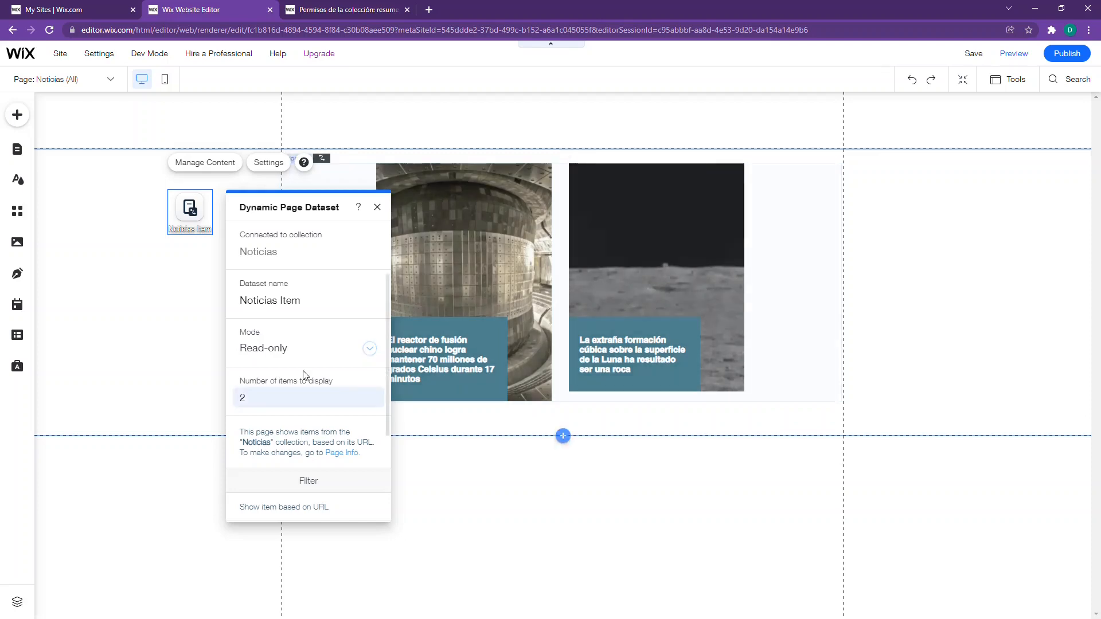
{"action": "scroll", "coordinate": [304, 455], "scroll_direction": "down", "scroll_amount": 2}
{"action": "scroll", "coordinate": [314, 428], "scroll_direction": "up", "scroll_amount": 2}
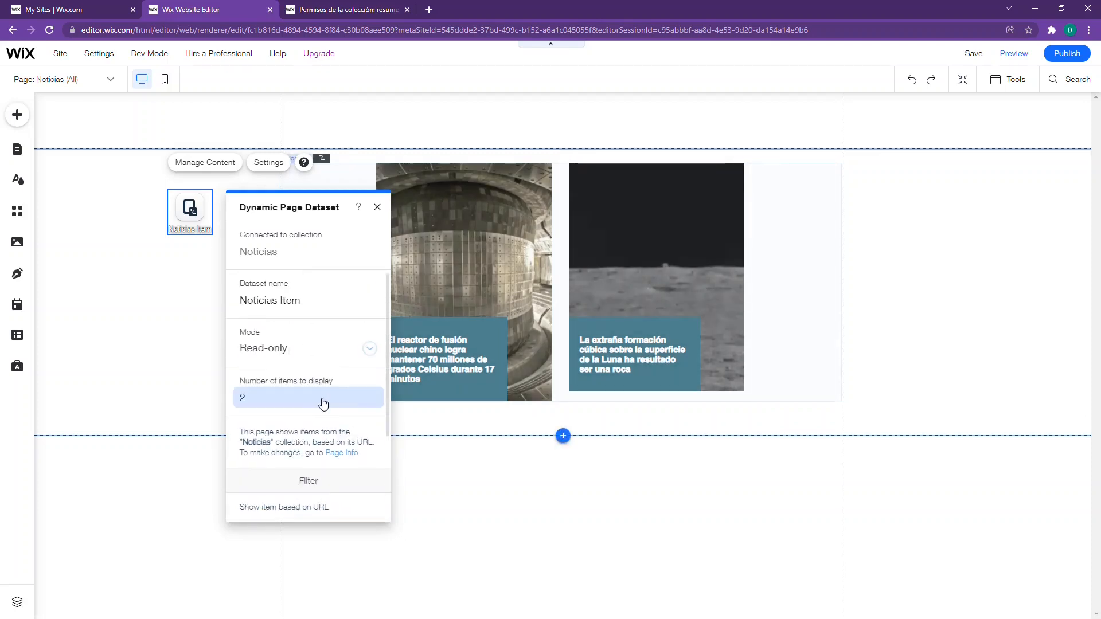
- Set the Noticias Item dataset's number of items to display to 12 and close its settings
{"action": "type", "text": "12"}
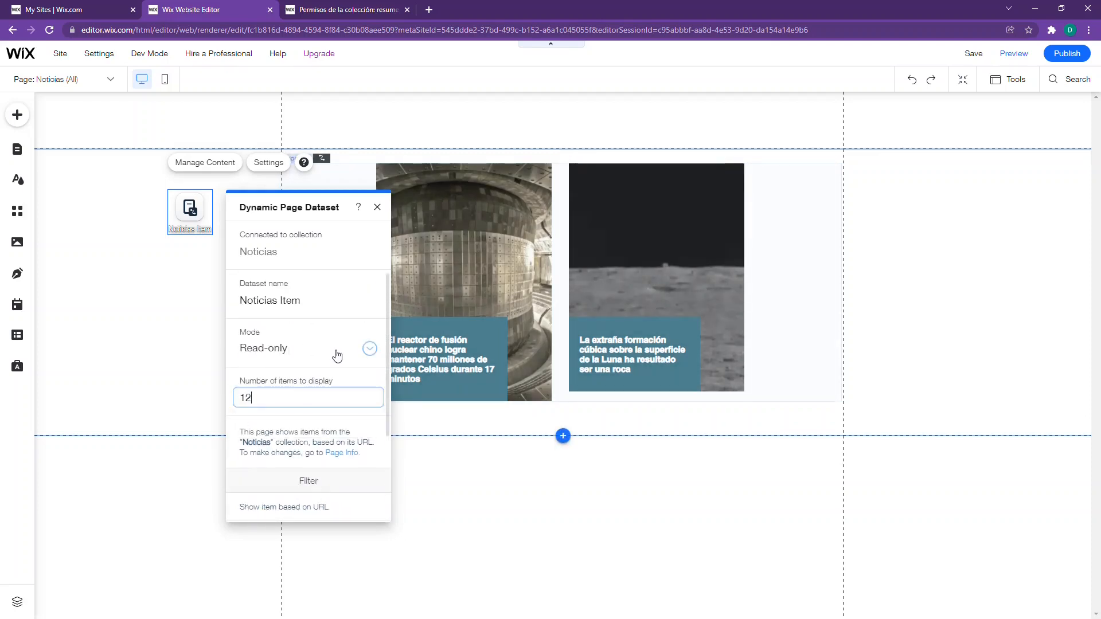
{"action": "left_click", "coordinate": [322, 381]}
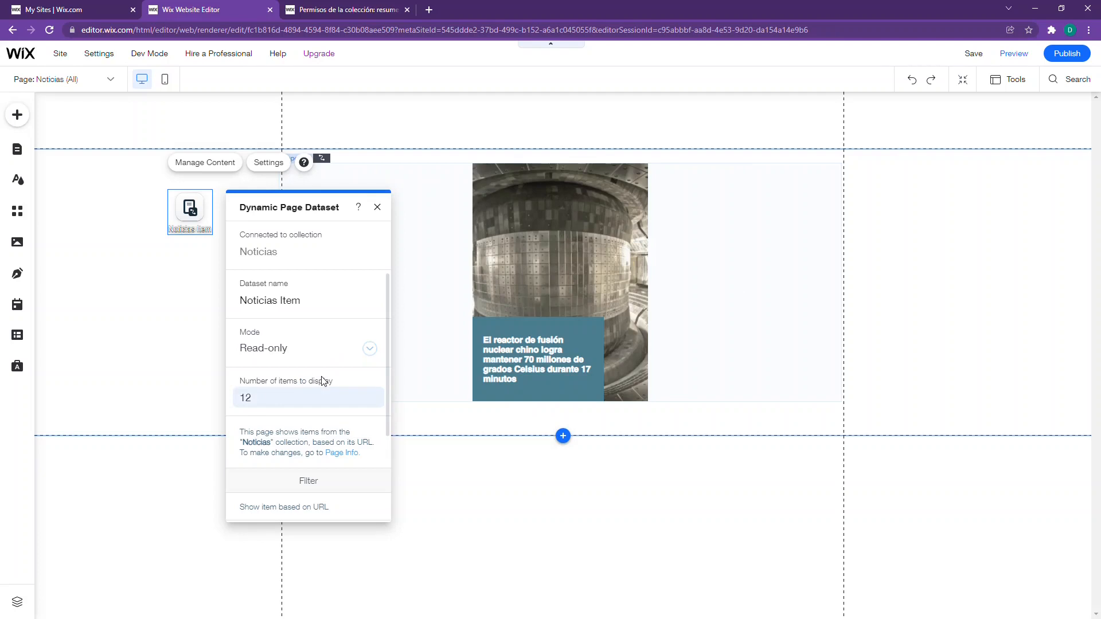
{"action": "left_click", "coordinate": [378, 209]}
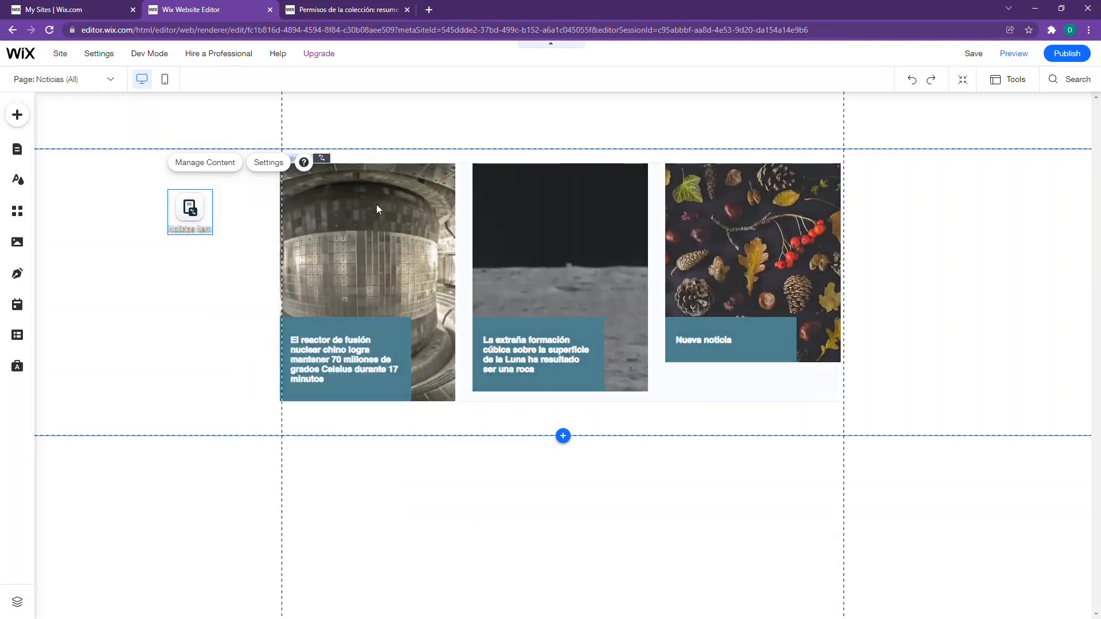
- Check the dataset and background connection of the repeater's first item
{"action": "left_click", "coordinate": [369, 392]}
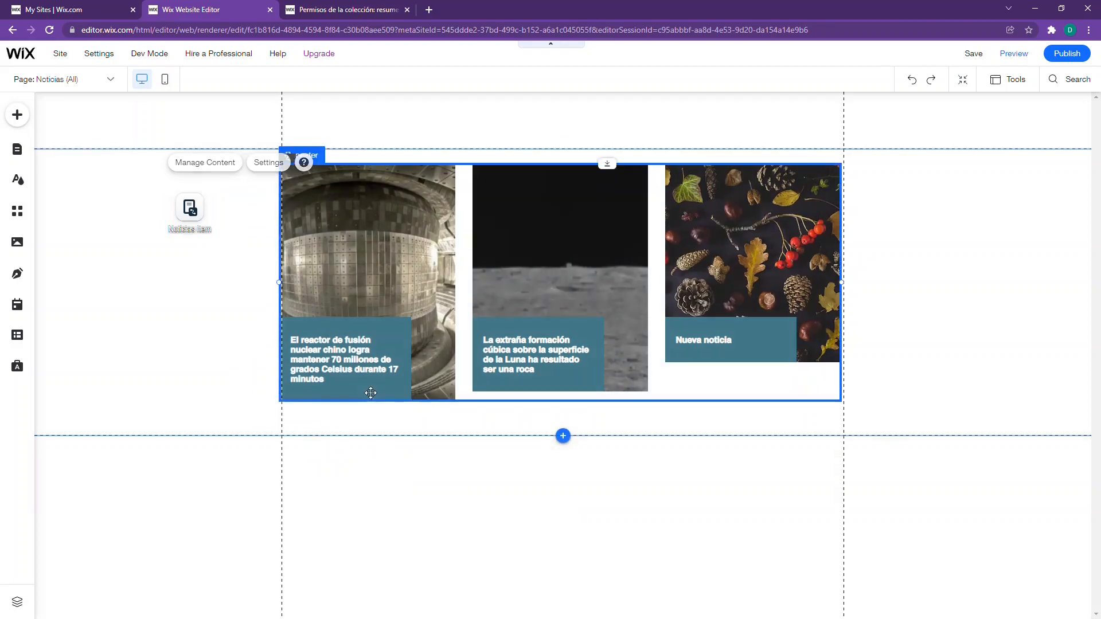
{"action": "left_click", "coordinate": [383, 270]}
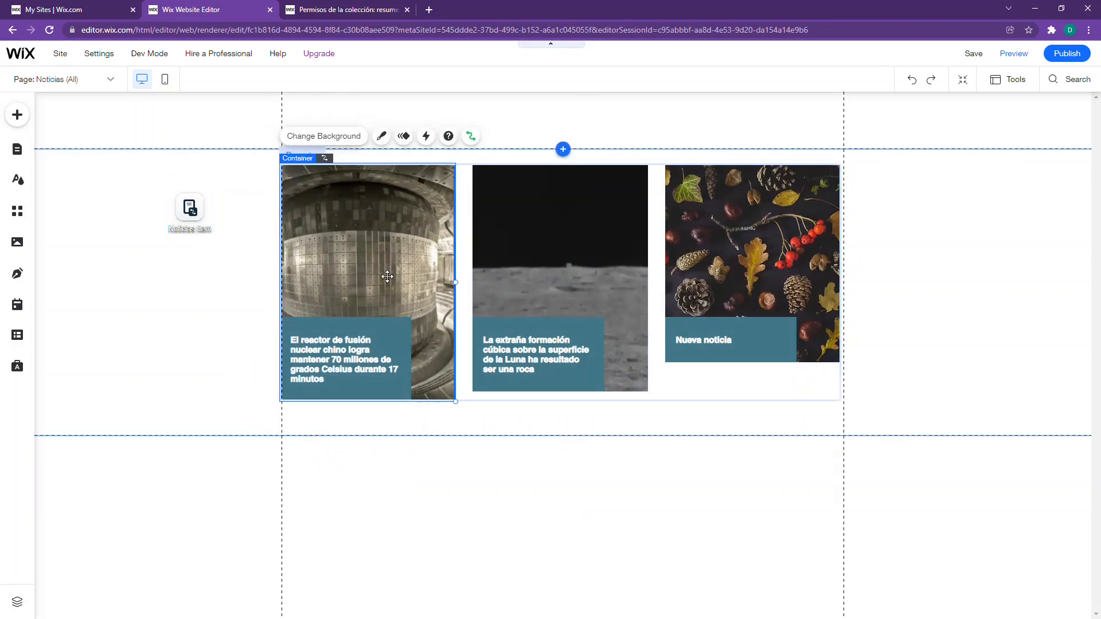
{"action": "left_click", "coordinate": [471, 136]}
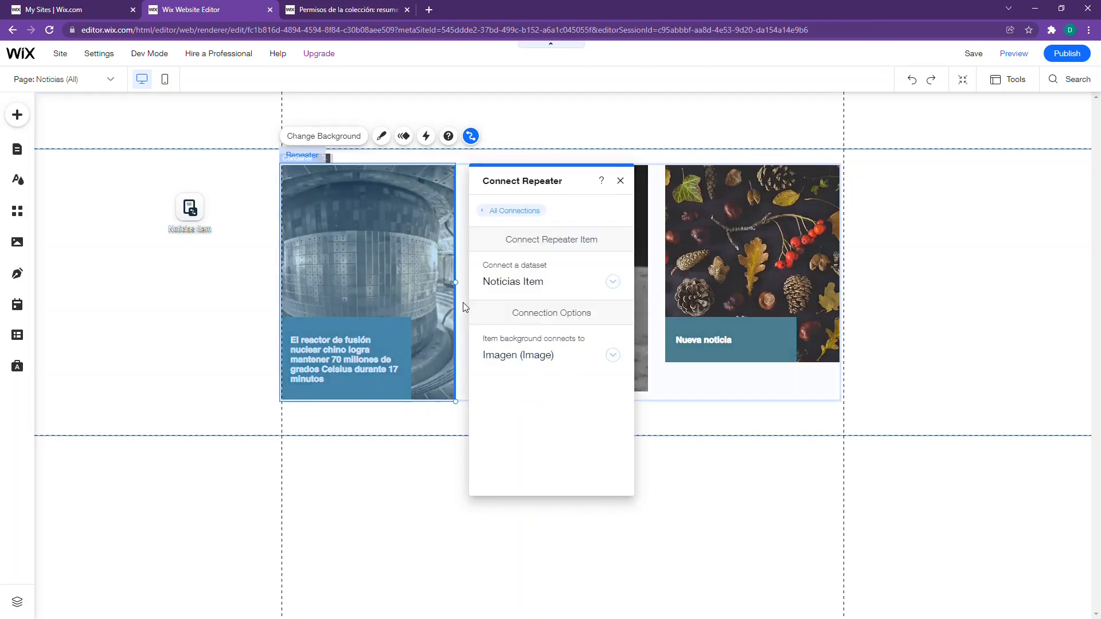
- Move the first card's title text slightly up within its teal box to make room beneath it
{"action": "left_click", "coordinate": [381, 337]}
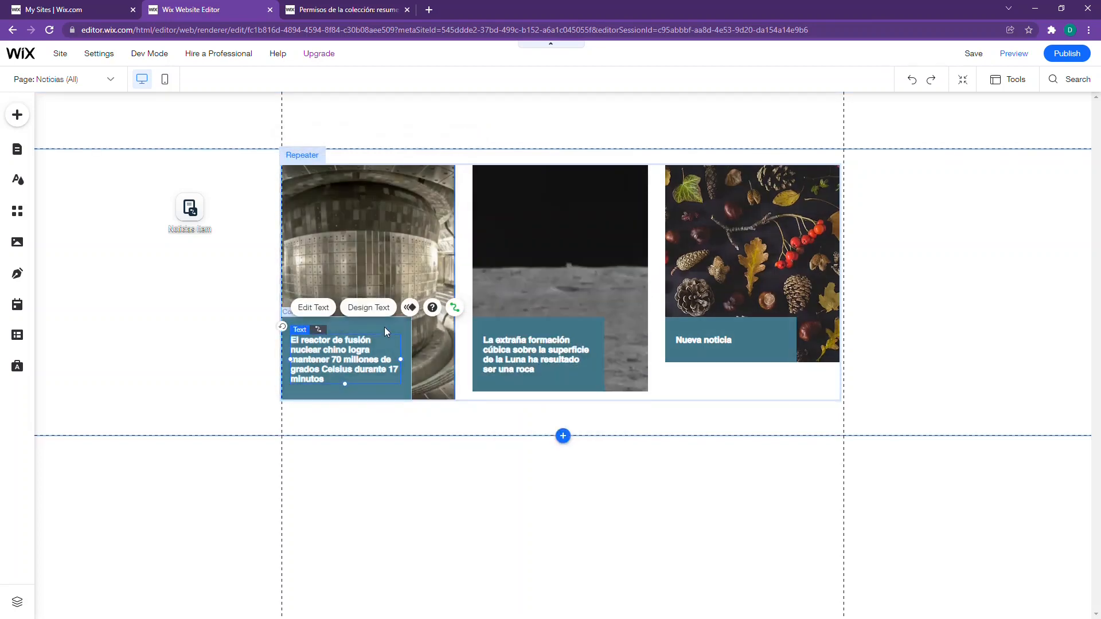
{"action": "left_click", "coordinate": [385, 326]}
{"action": "left_click", "coordinate": [342, 350]}
{"action": "left_click", "coordinate": [328, 357]}
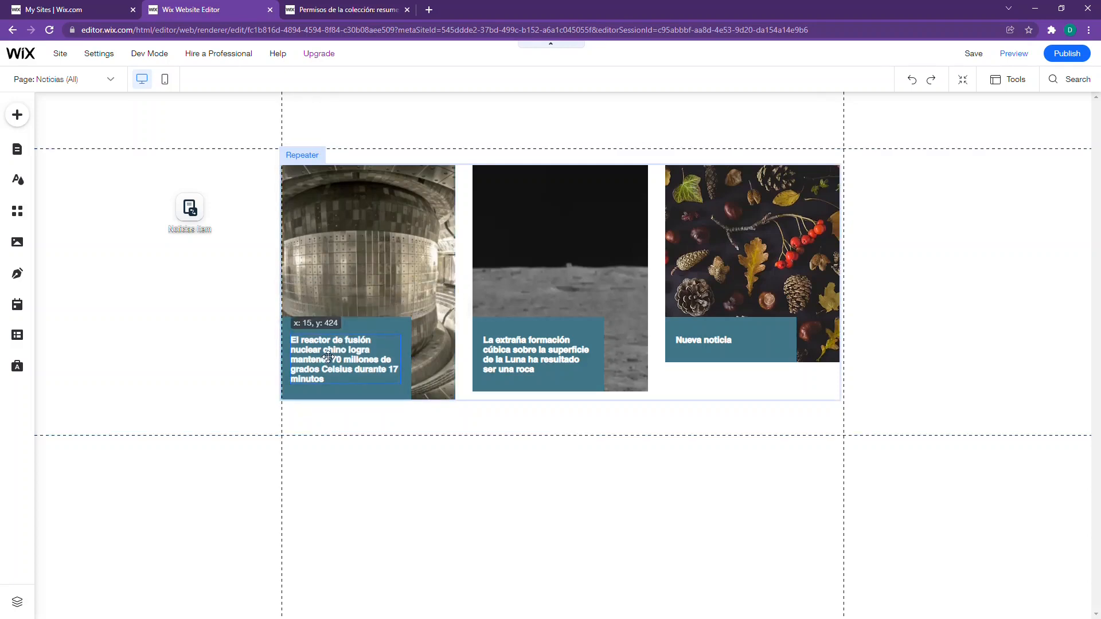
{"action": "left_click_drag", "start_coordinate": [328, 357], "coordinate": [330, 350]}
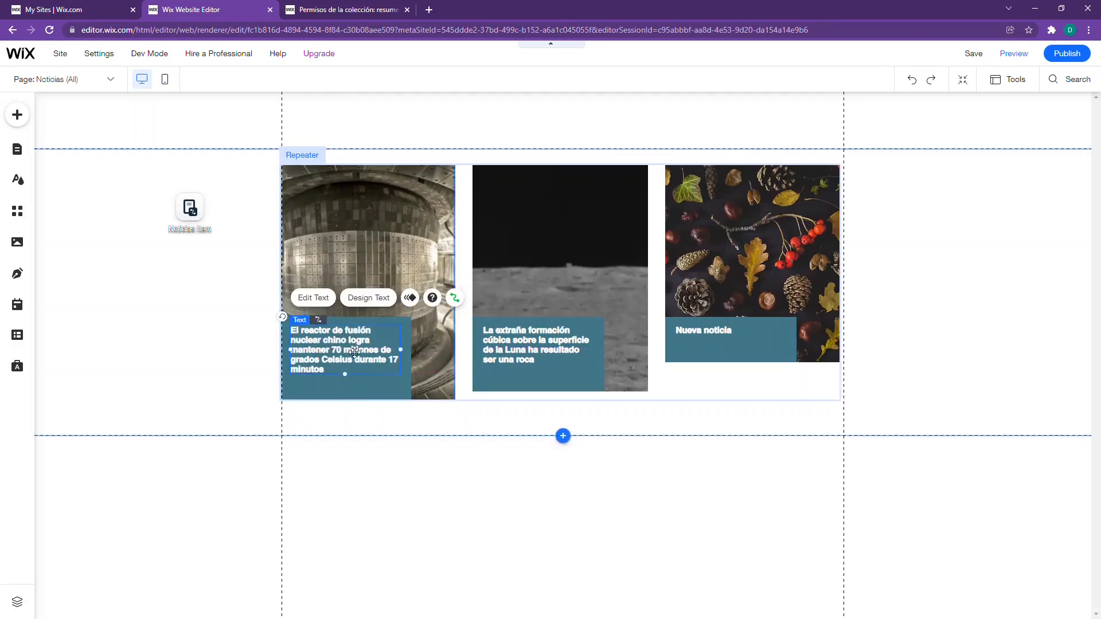
- Add a View More button to the first card, at the lower edge of its teal title box
{"action": "left_click", "coordinate": [17, 115]}
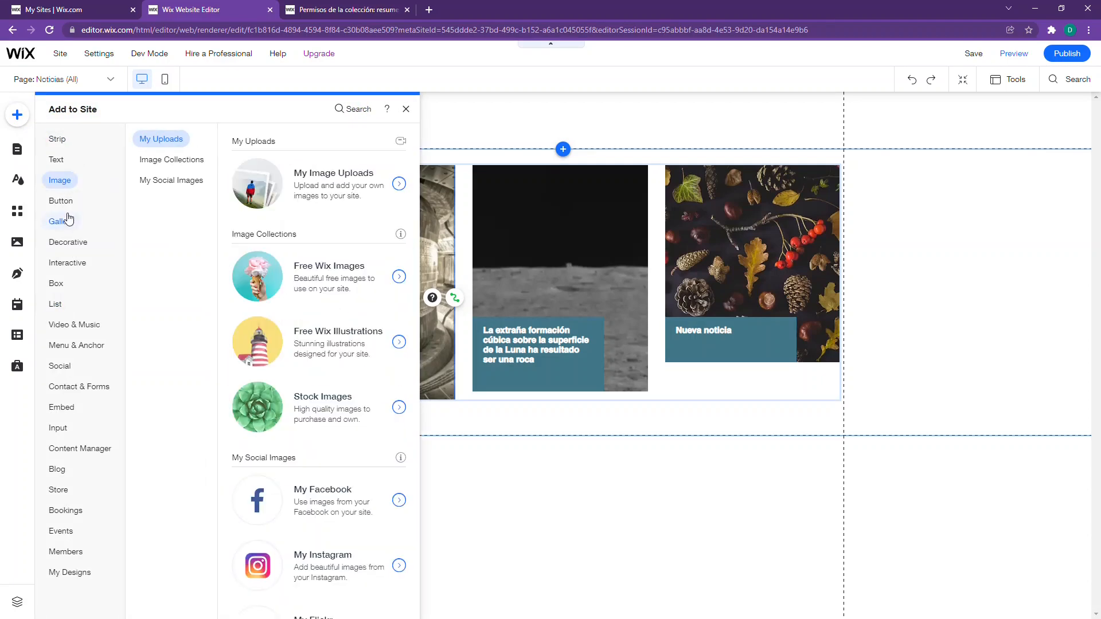
{"action": "mouse_move", "coordinate": [68, 205]}
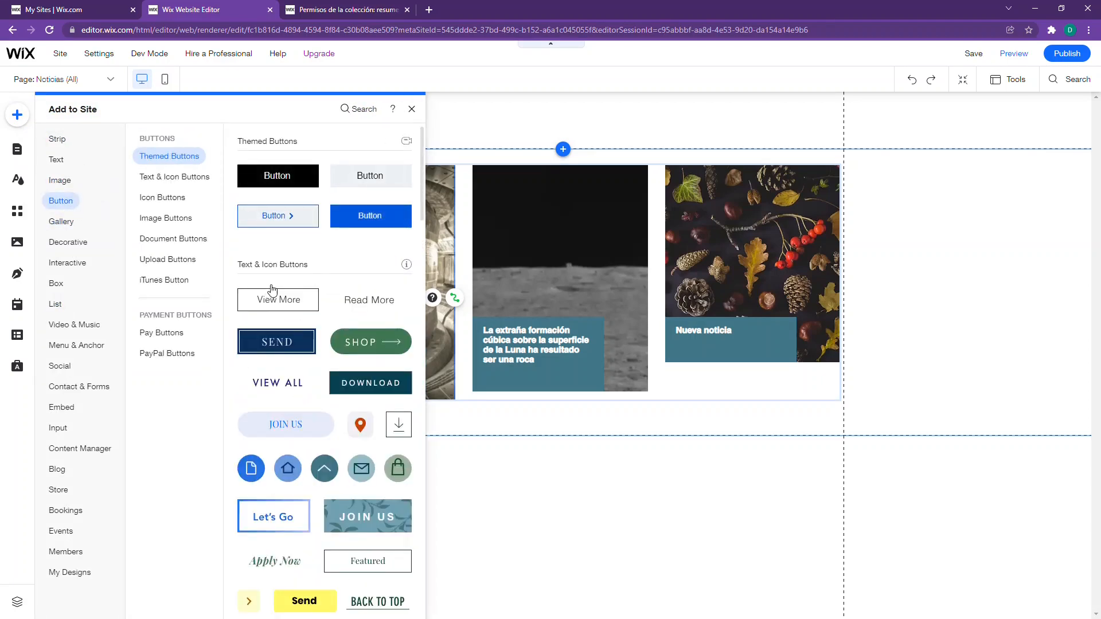
{"action": "left_click_drag", "start_coordinate": [276, 298], "coordinate": [343, 382]}
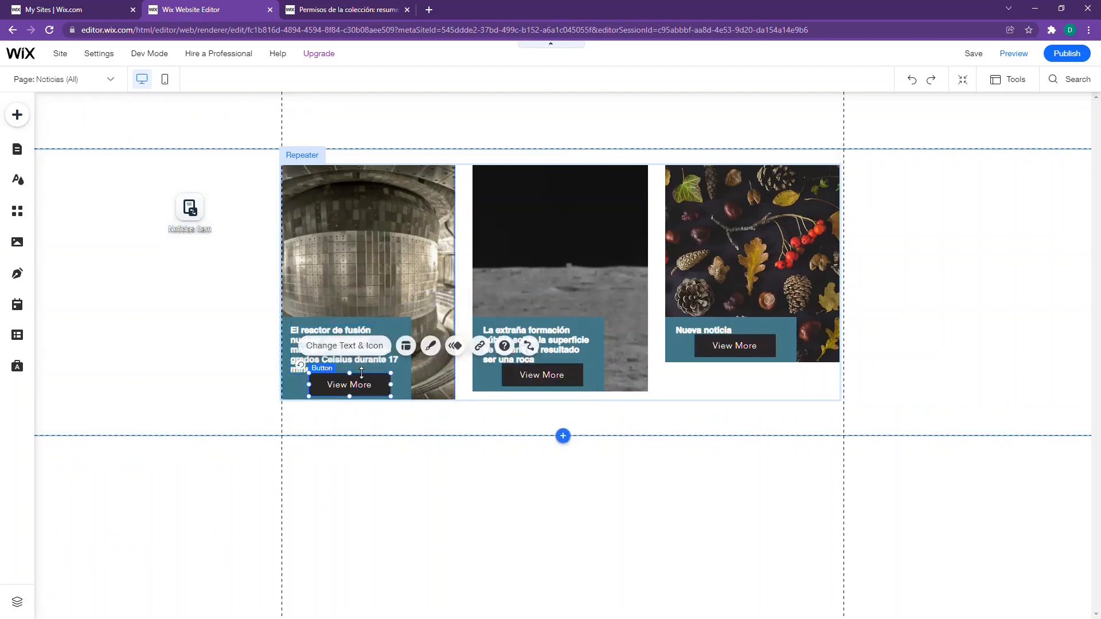
- Connect the View More button's click action to the Noticias (Titulo) dynamic page through the Noticias Item dataset
{"action": "left_click", "coordinate": [526, 348]}
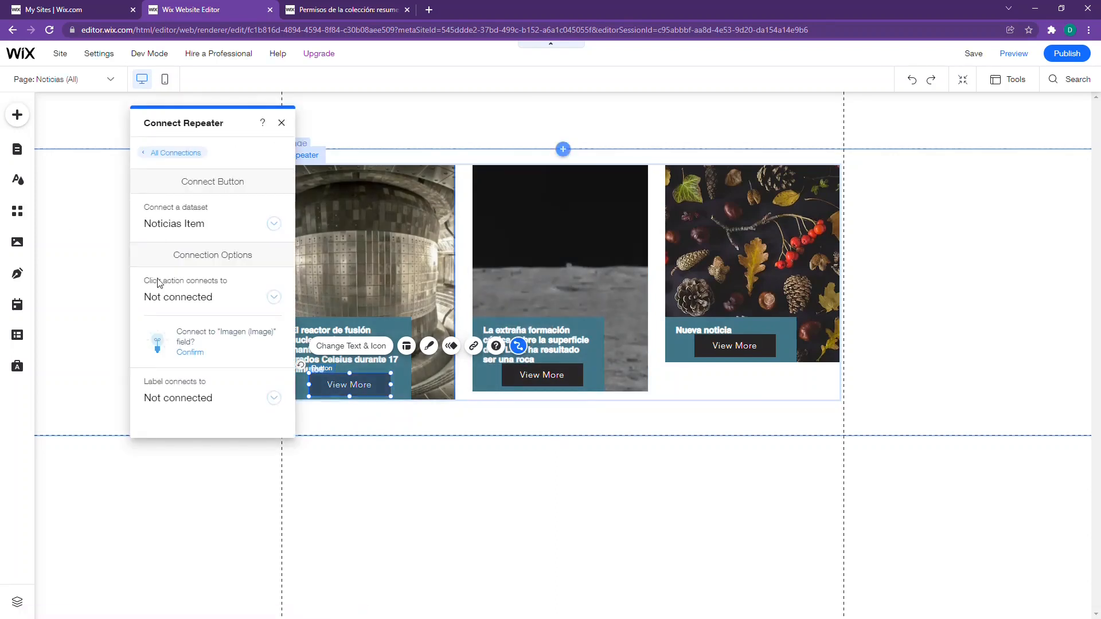
{"action": "left_click", "coordinate": [182, 296]}
{"action": "left_click", "coordinate": [180, 293]}
{"action": "left_click", "coordinate": [184, 292]}
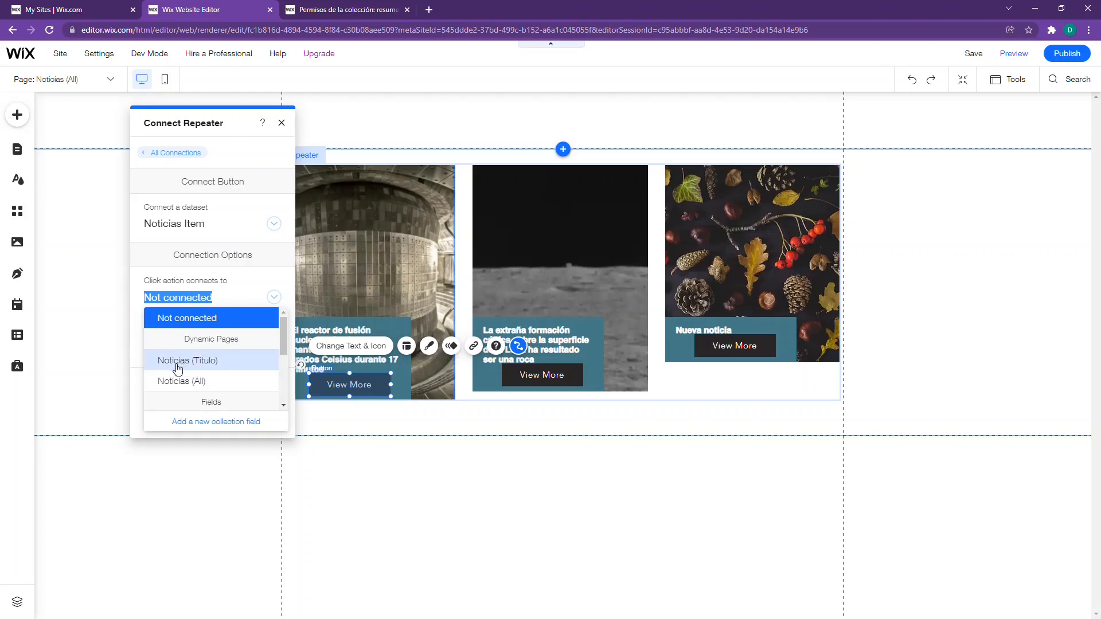
{"action": "left_click", "coordinate": [221, 369]}
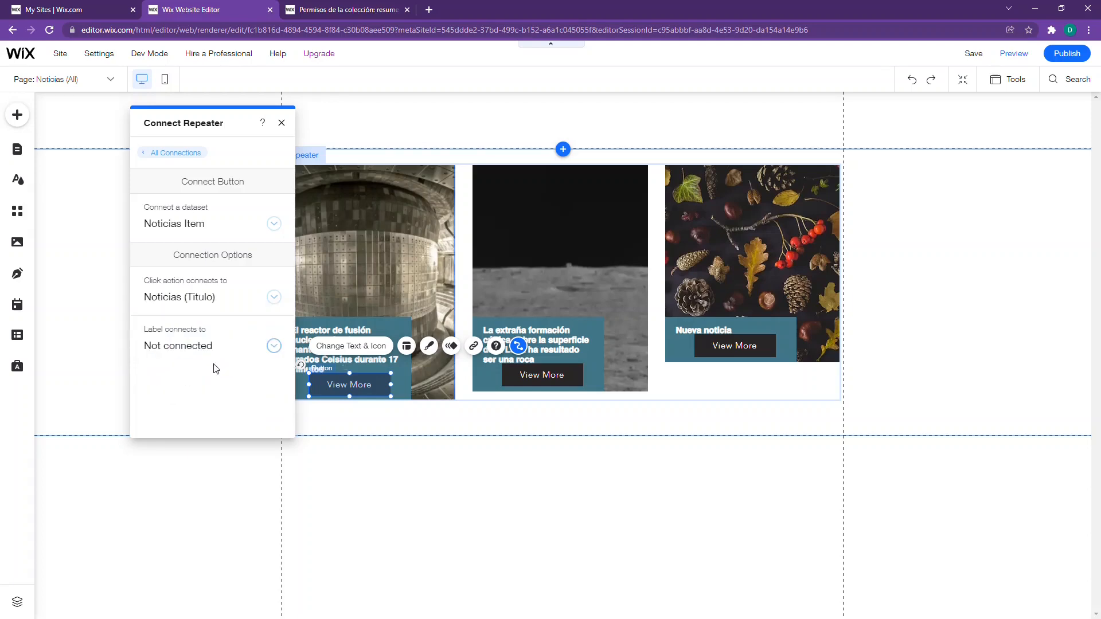
{"action": "left_click", "coordinate": [281, 123]}
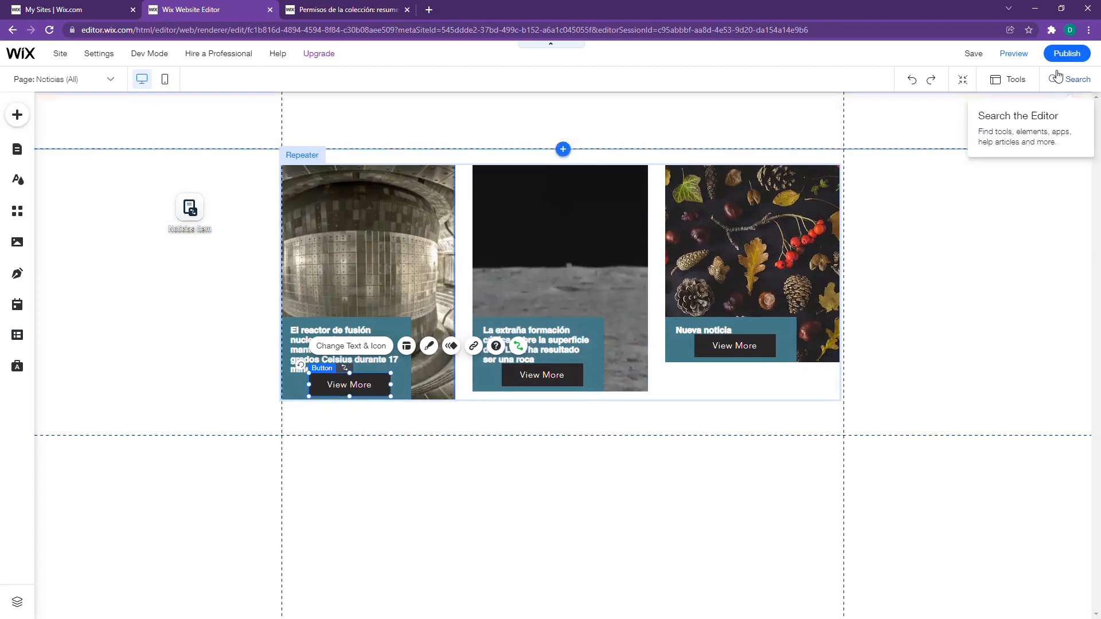
- Preview the site, follow the first card's View More button to its article, look it over, and return to the editor
{"action": "left_click", "coordinate": [1015, 54]}
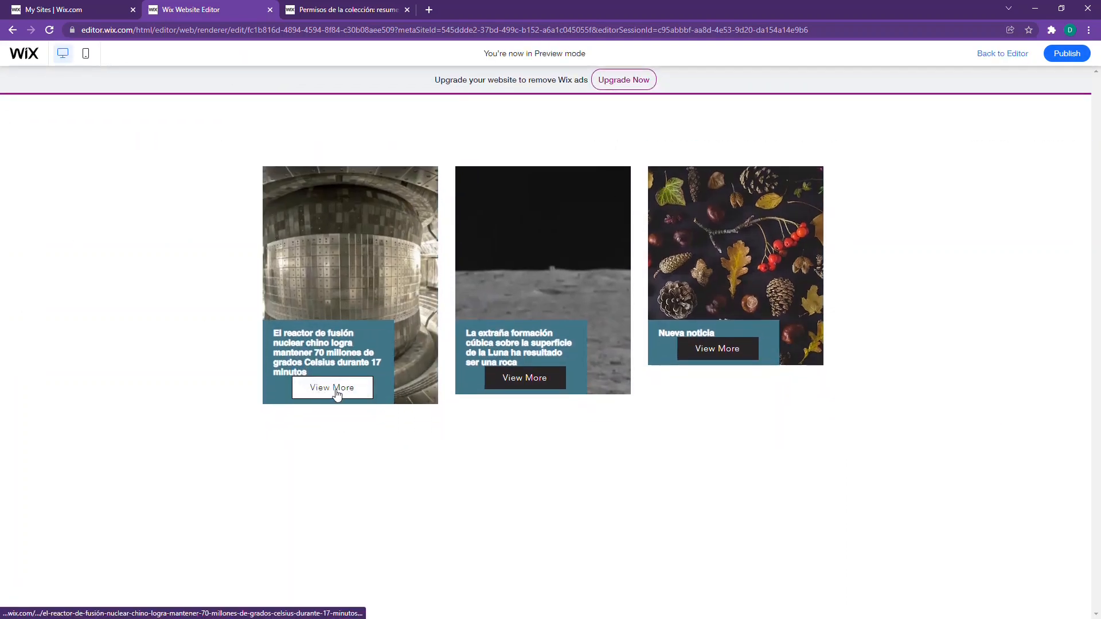
{"action": "left_click_drag", "start_coordinate": [277, 332], "coordinate": [325, 352]}
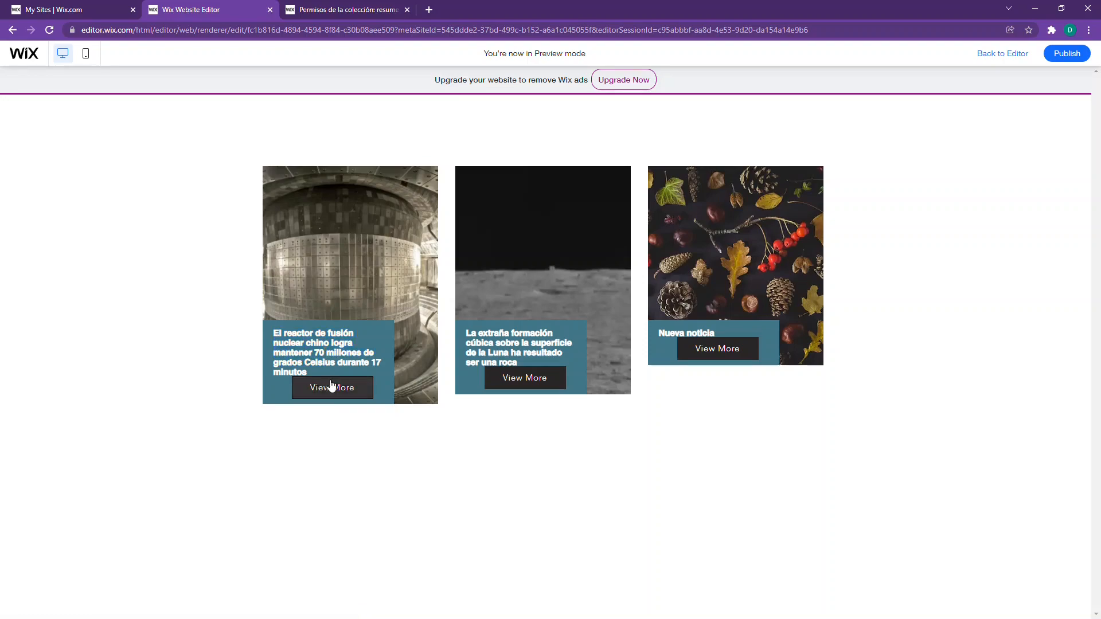
{"action": "left_click", "coordinate": [327, 388]}
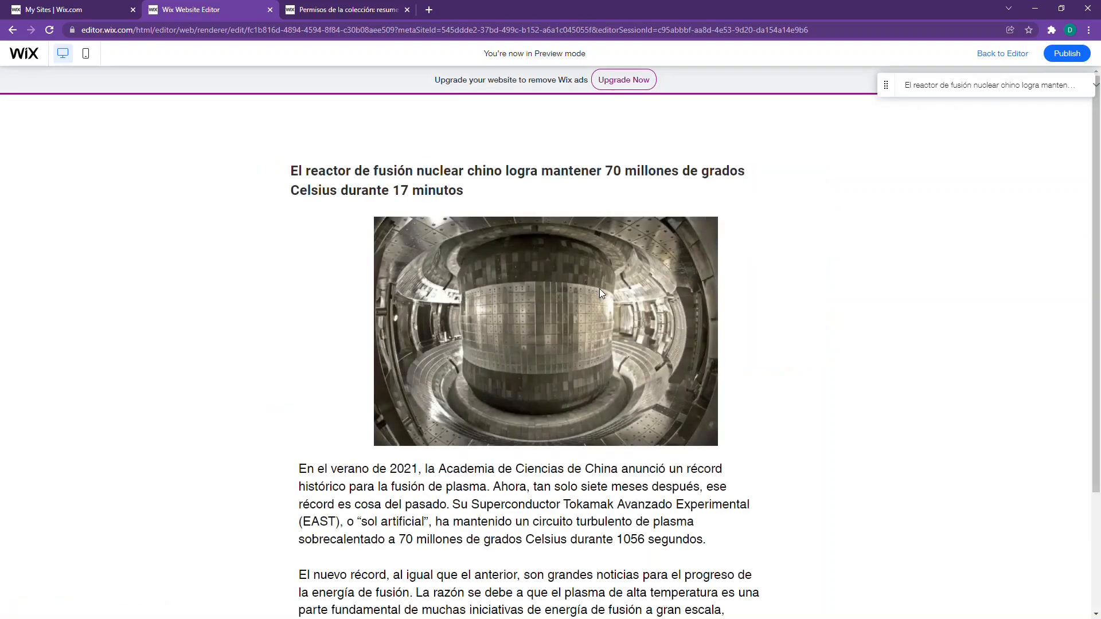
{"action": "scroll", "coordinate": [539, 363], "scroll_direction": "down", "scroll_amount": 3}
{"action": "scroll", "coordinate": [971, 165], "scroll_direction": "up", "scroll_amount": 3}
{"action": "left_click", "coordinate": [1004, 56]}
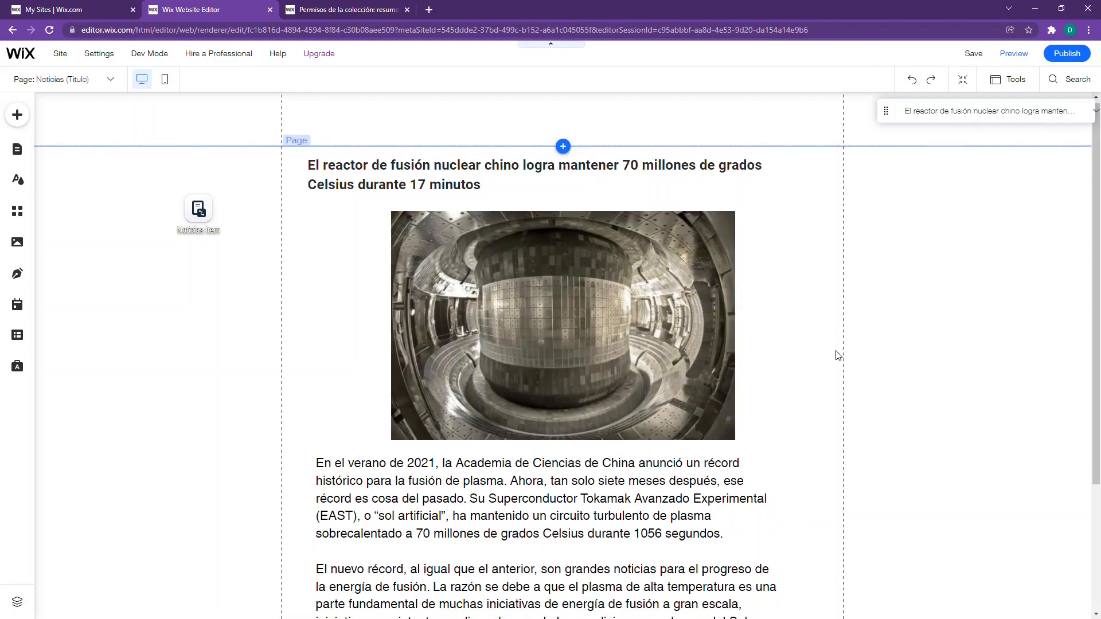
{"action": "scroll", "coordinate": [838, 367], "scroll_direction": "down", "scroll_amount": 3}
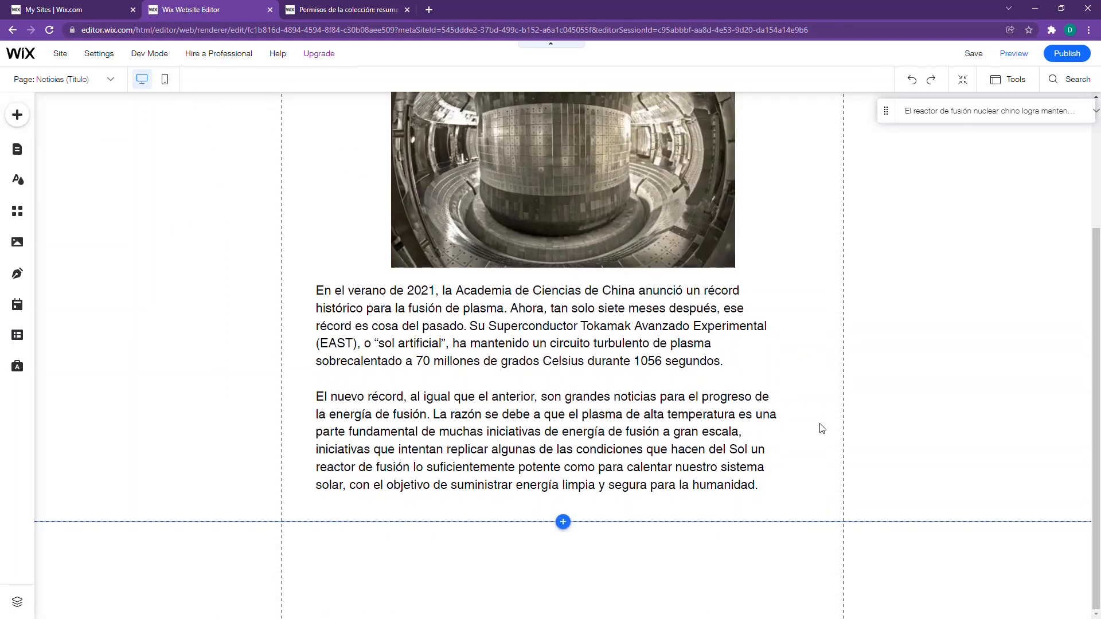
{"action": "scroll", "coordinate": [814, 402], "scroll_direction": "up", "scroll_amount": 3}
{"action": "scroll", "coordinate": [804, 370], "scroll_direction": "up", "scroll_amount": 1}
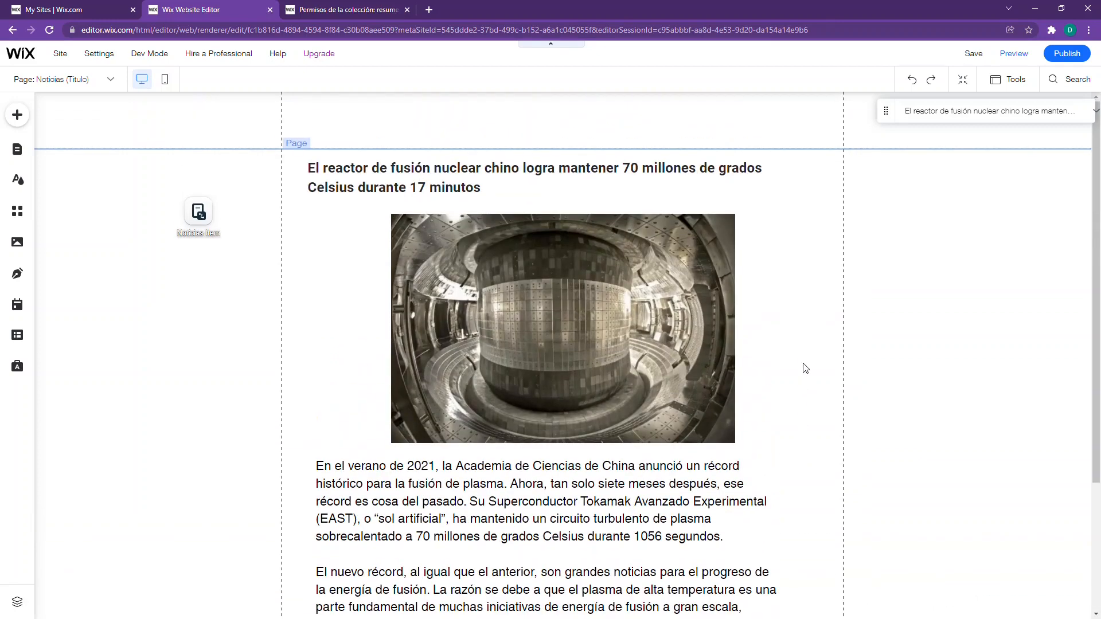